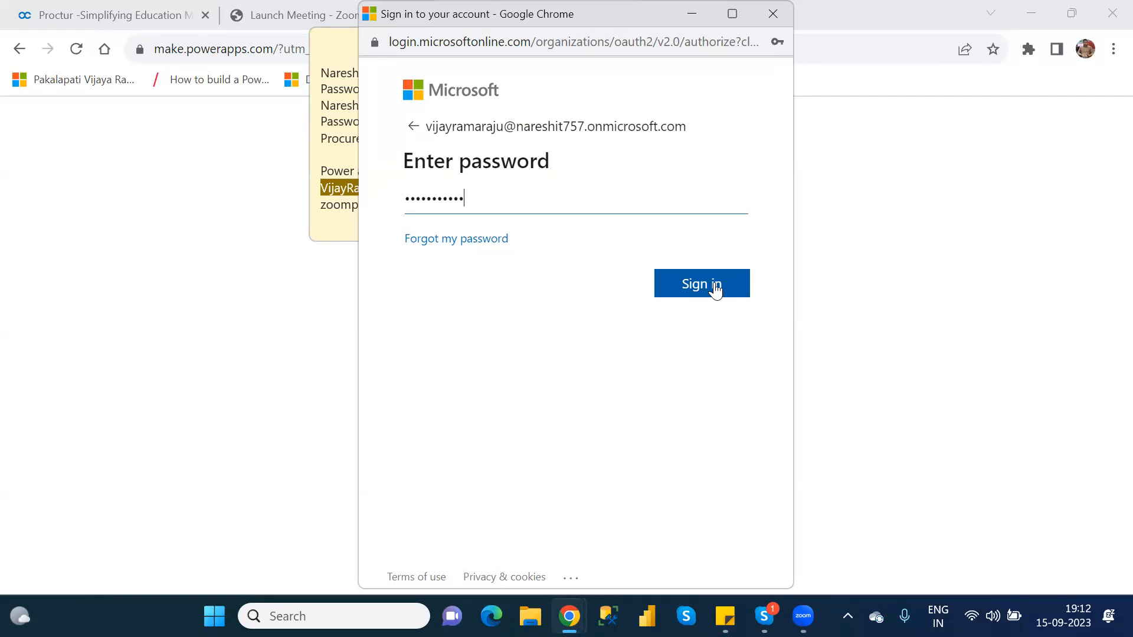
Complete the account sign-in, reload Power Apps from powerapps.microsoft.com and sign in to its home page
left_click(715, 284)
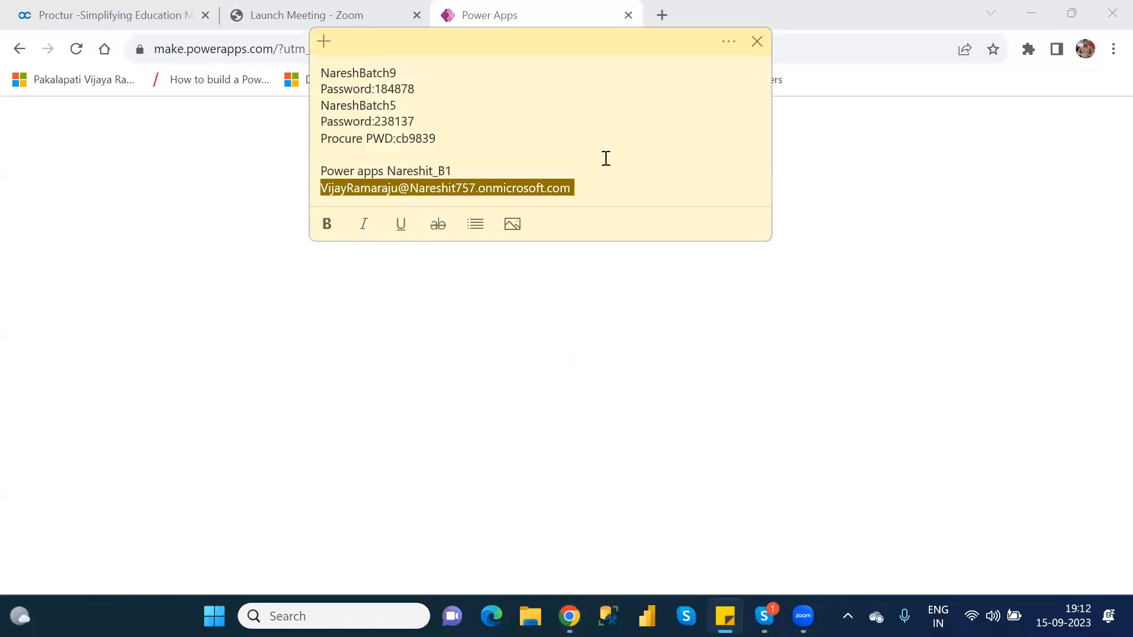
left_click(852, 154)
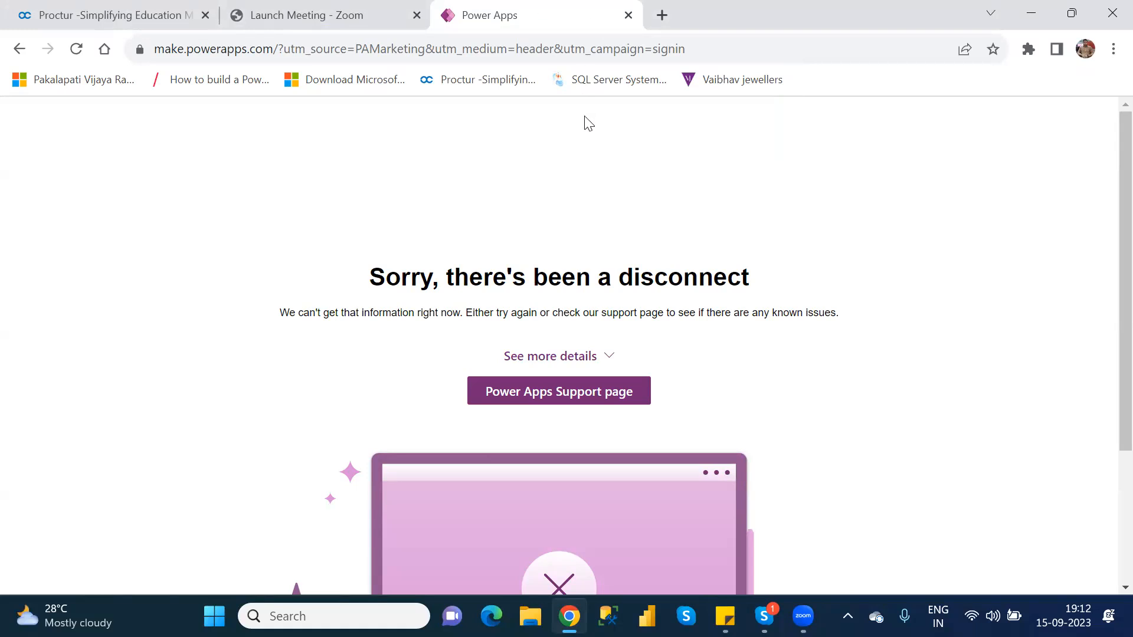
left_click(548, 52)
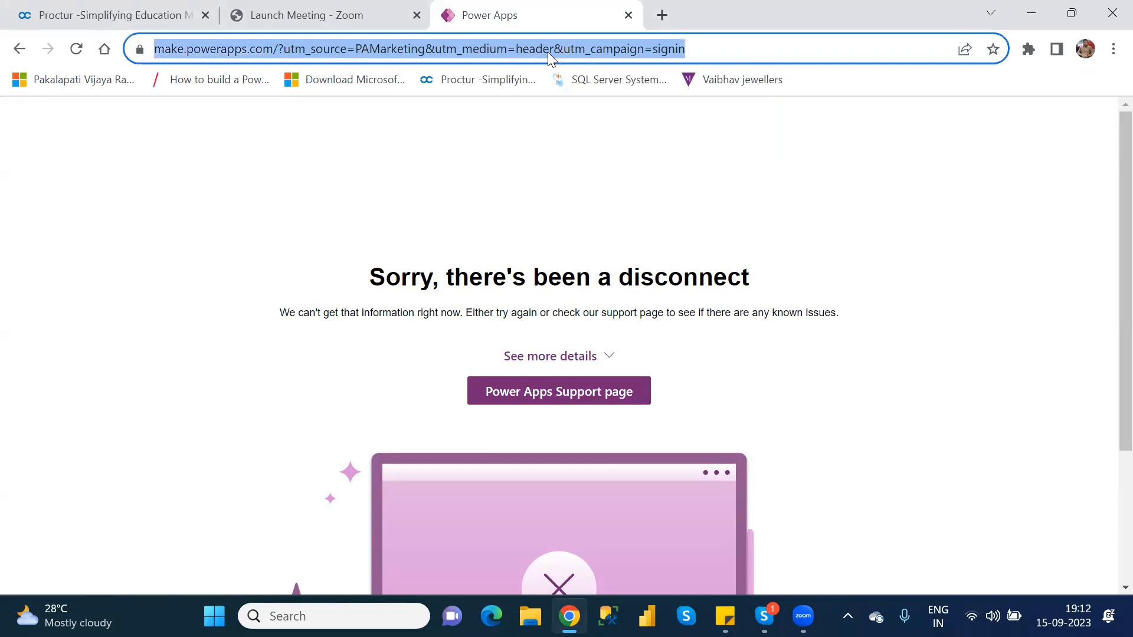
type("powerapps.microsoft.com")
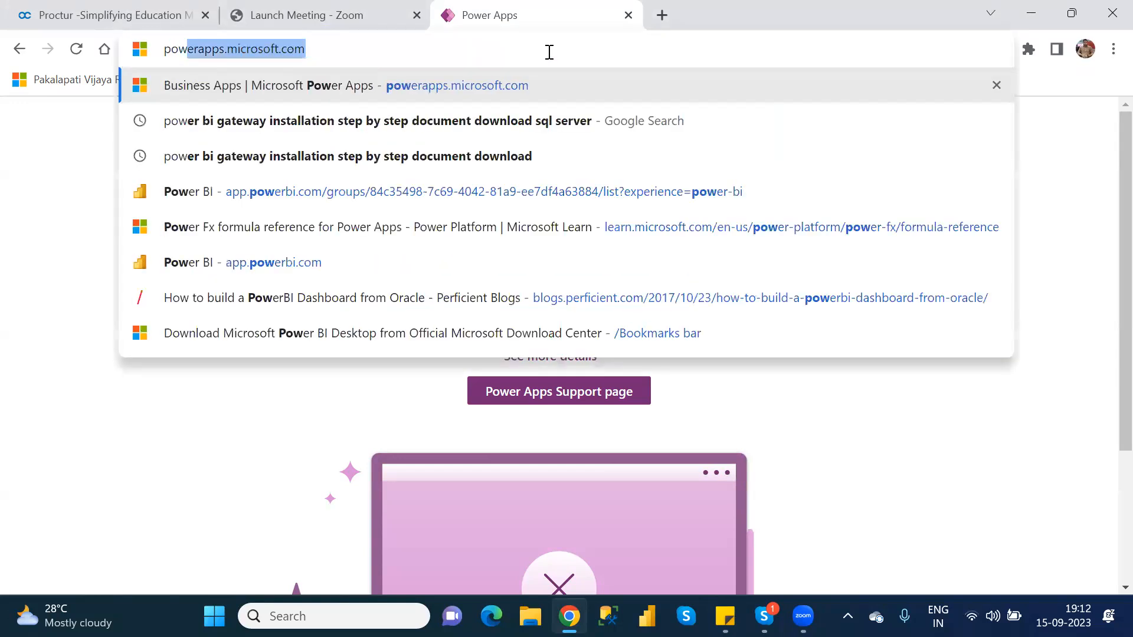
key("Return")
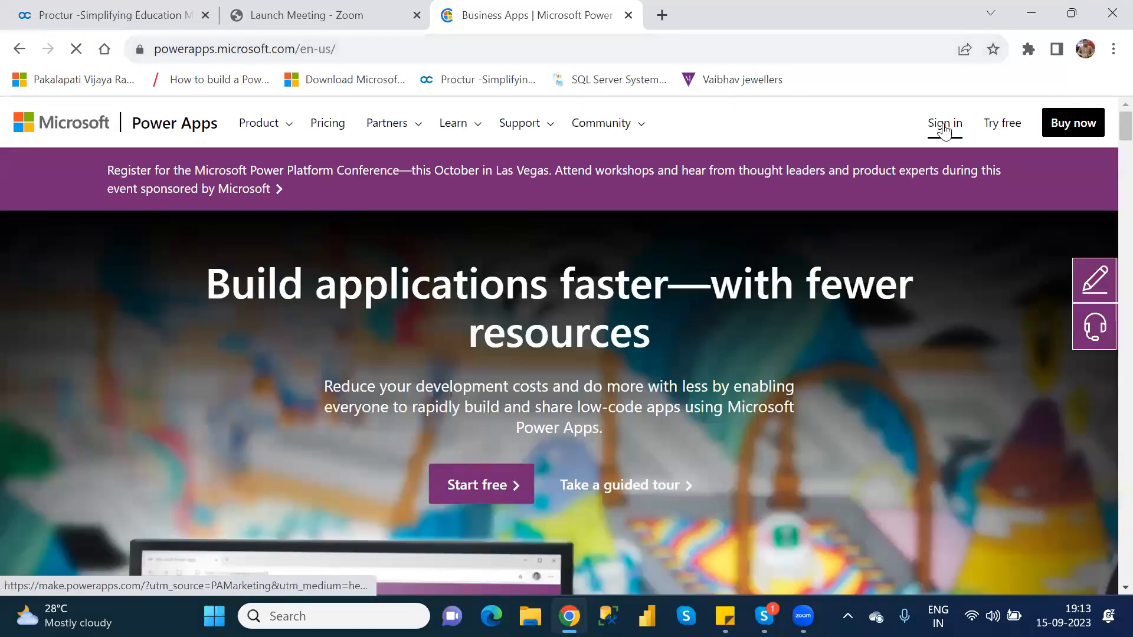
left_click(945, 128)
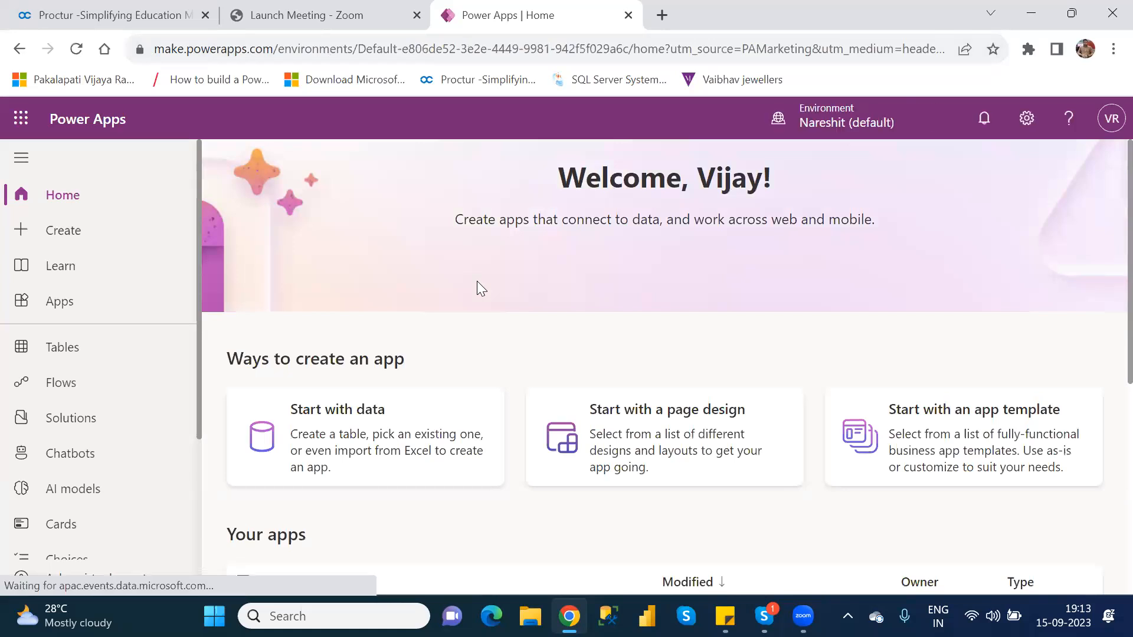
Switch the Power Apps environment to NareshIT_B1 and open the Power Platform admin center
left_click(832, 130)
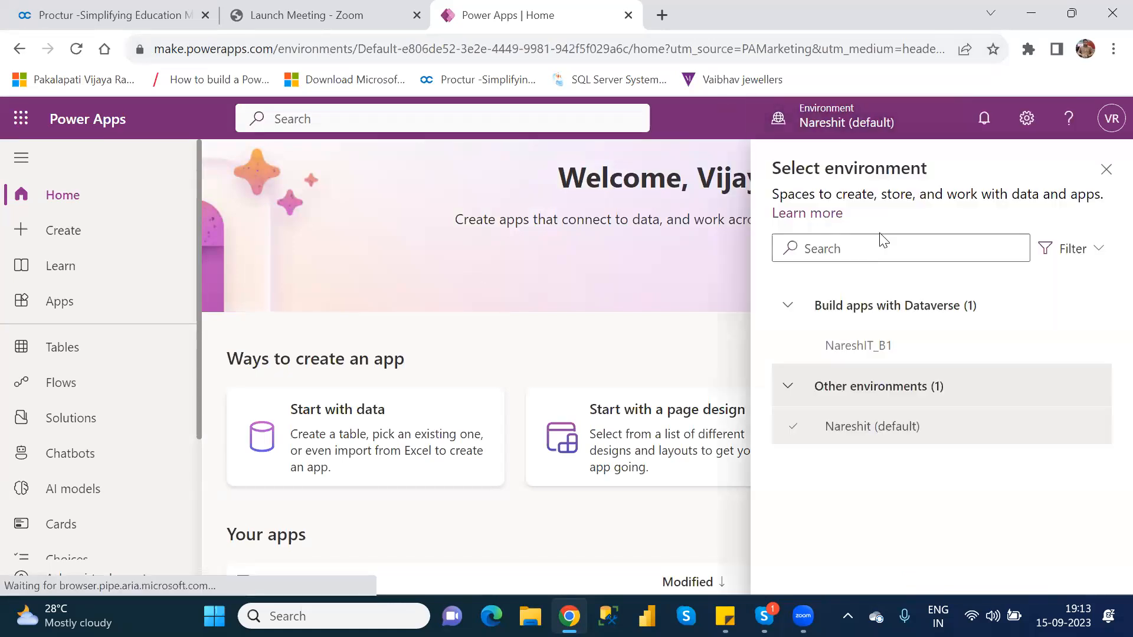
left_click(868, 348)
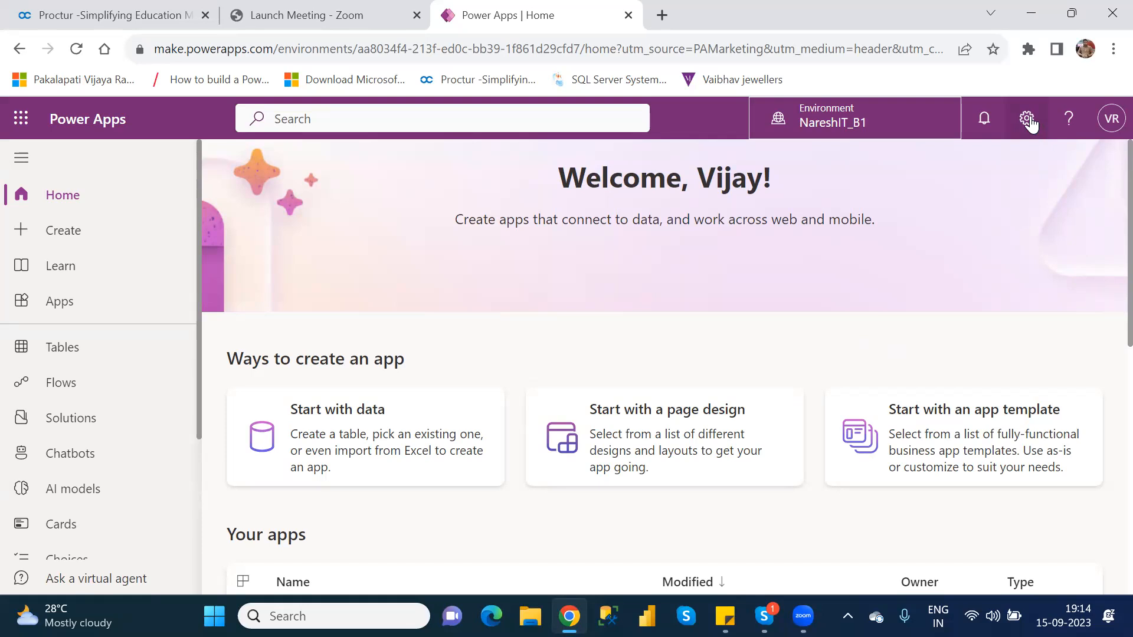
left_click(1028, 120)
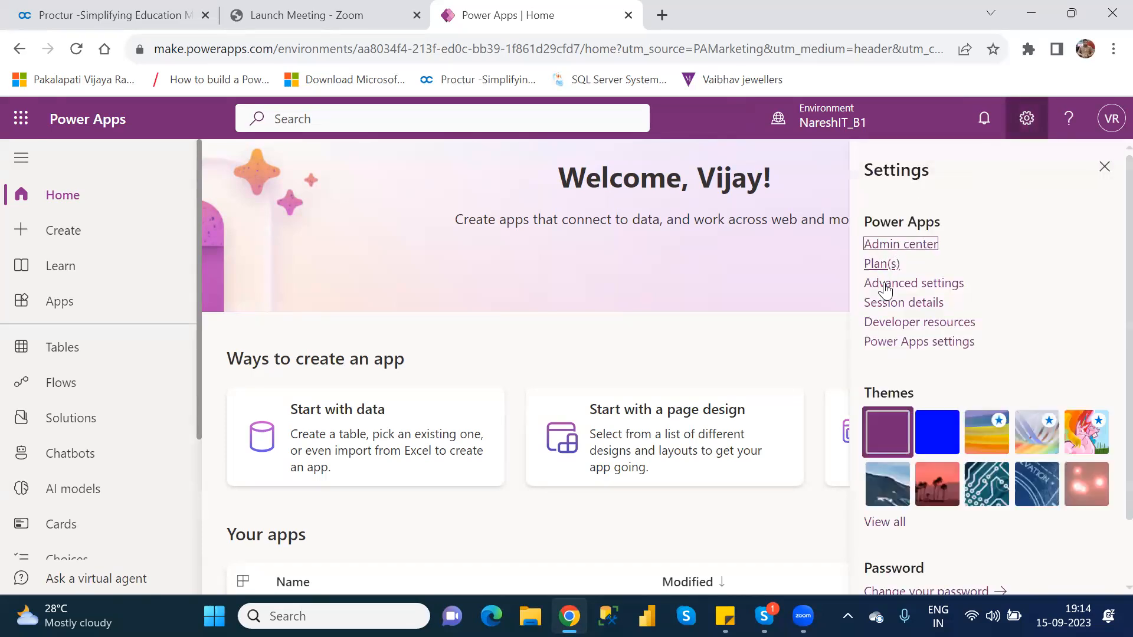
left_click(892, 245)
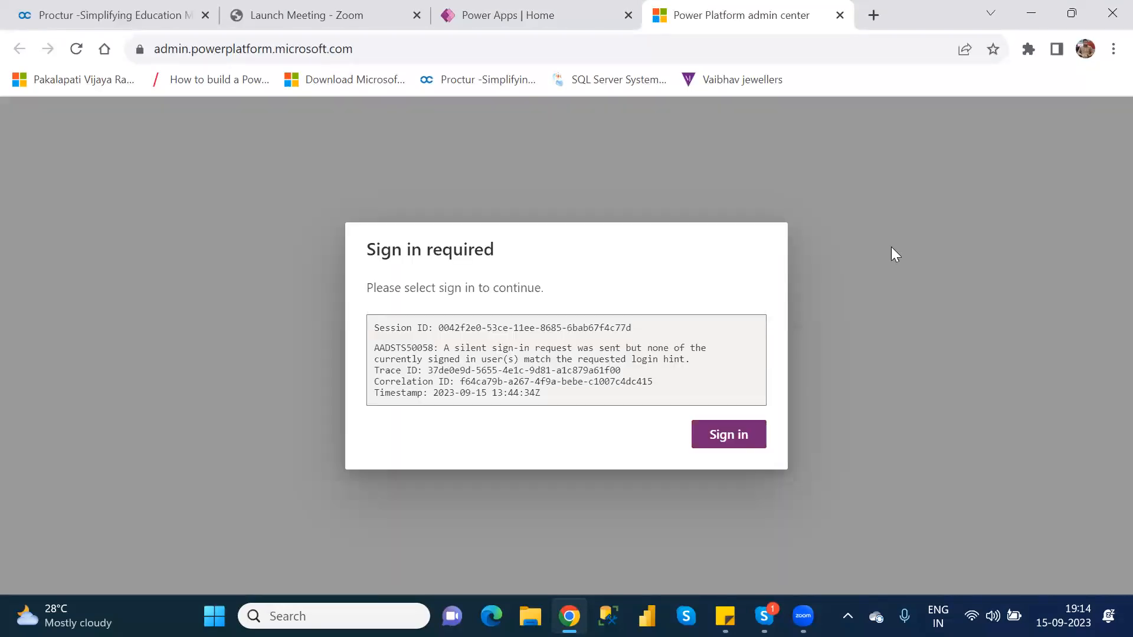
Sign in to the admin center with the already signed-in onmicrosoft.com account and show the list of environments
left_click(729, 434)
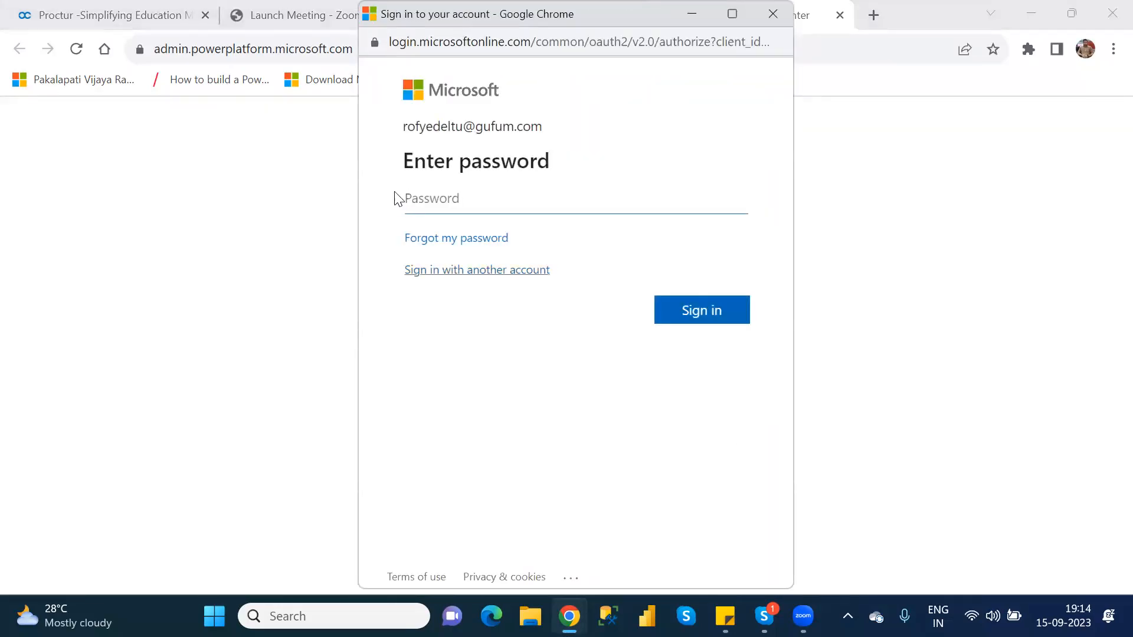
left_click(496, 274)
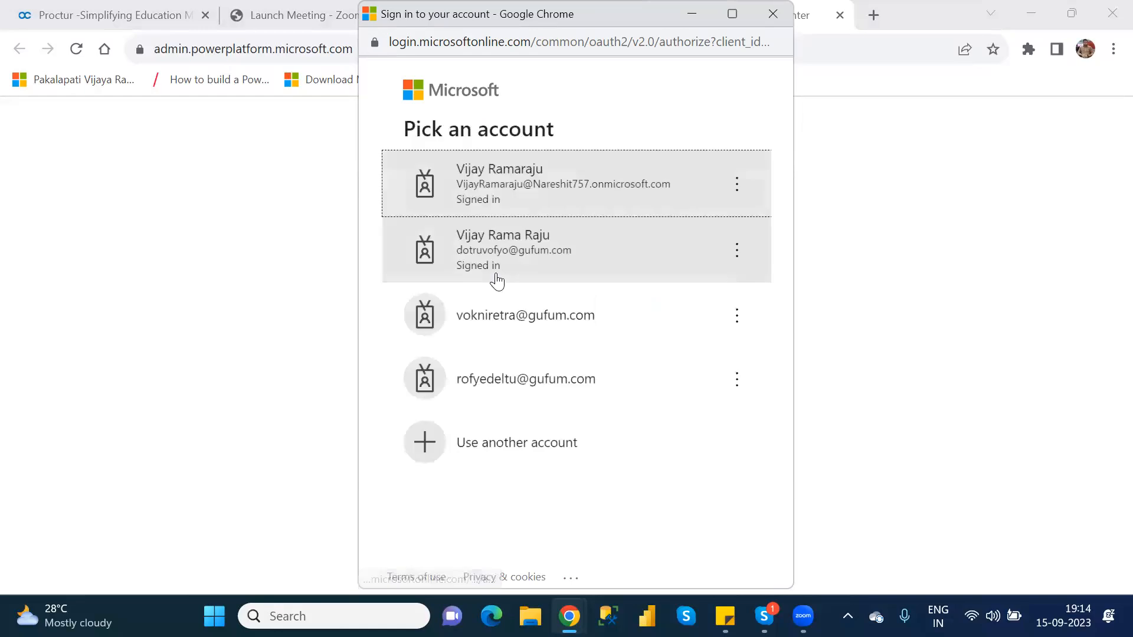
left_click(552, 189)
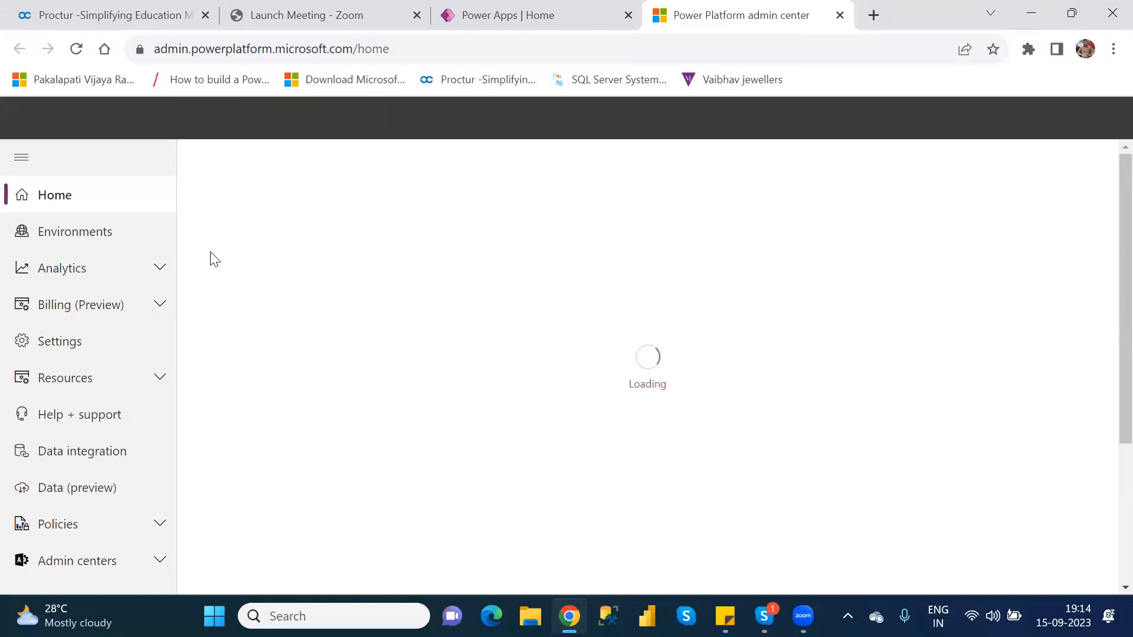
left_click(102, 230)
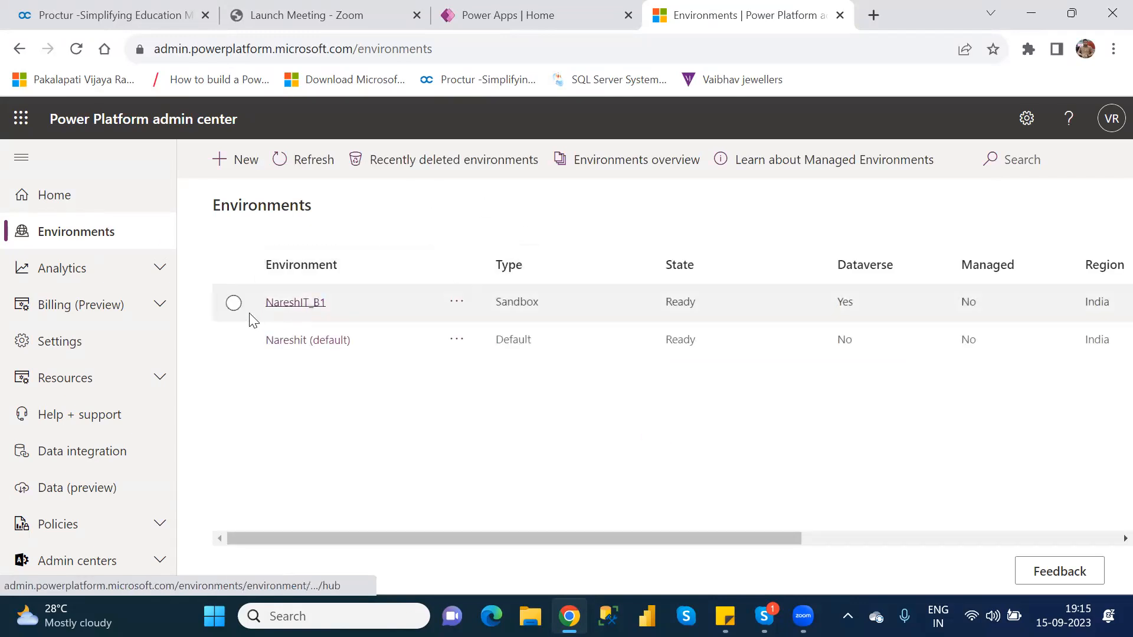
Examine the NareshIT_B1 environment's available actions, Managed Environments options and settings, dismissing the feedback survey without enabling anything
left_click(234, 305)
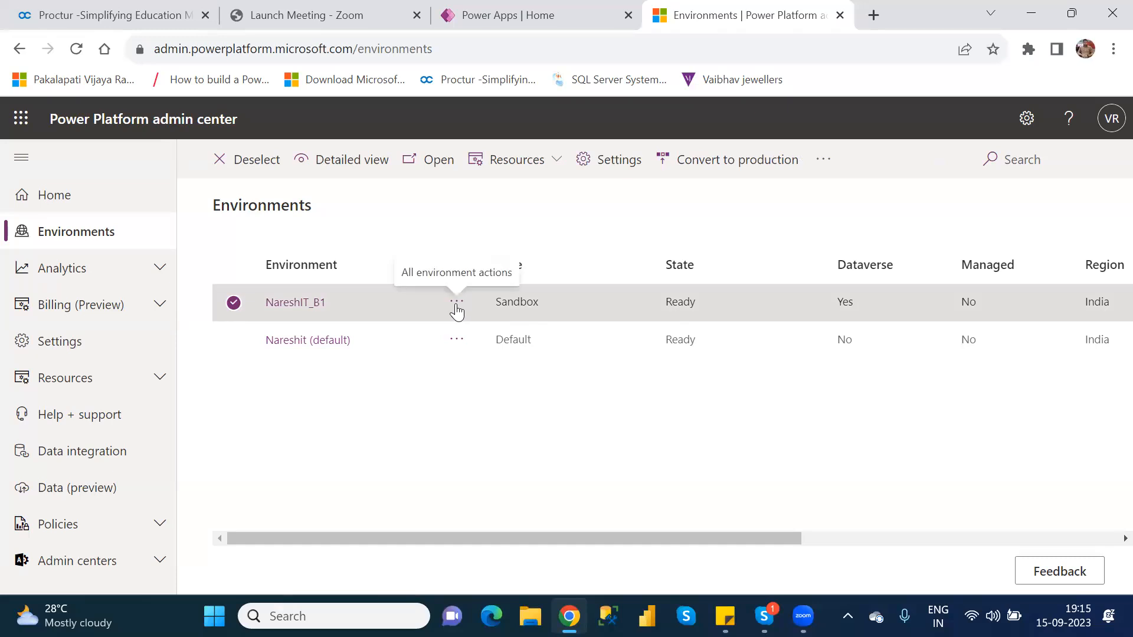
left_click(457, 304)
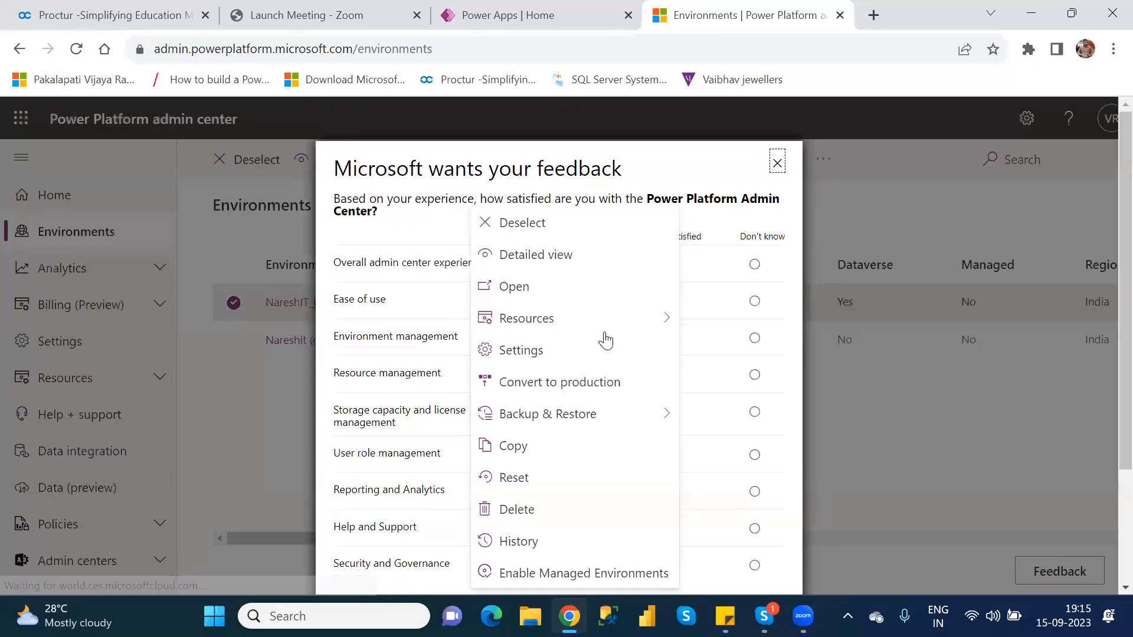
mouse_move(603, 331)
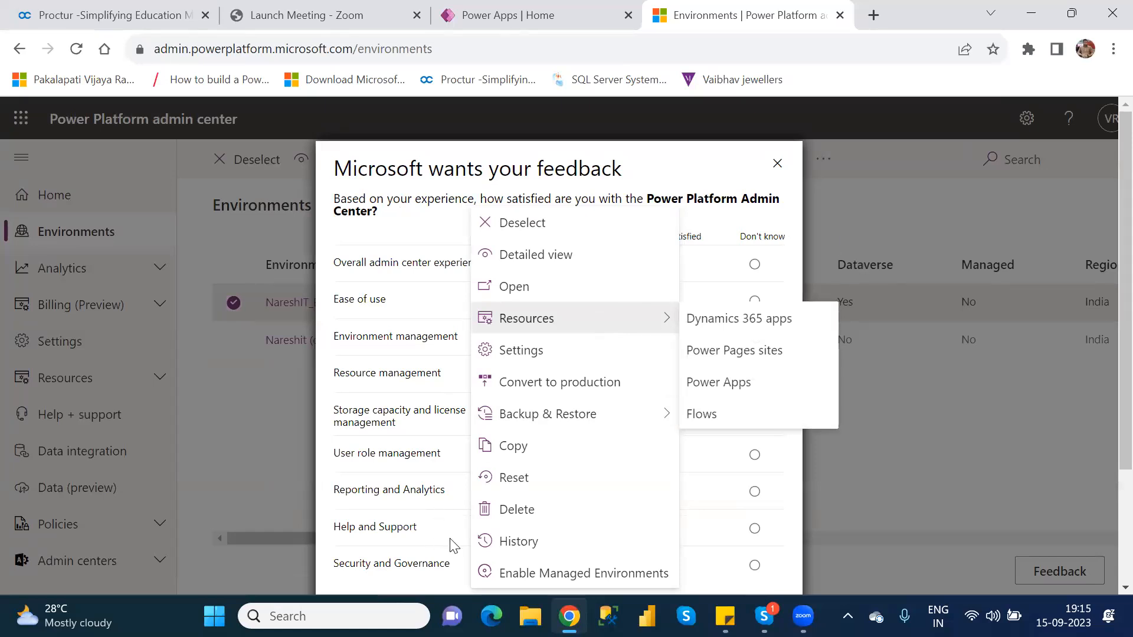
left_click(584, 581)
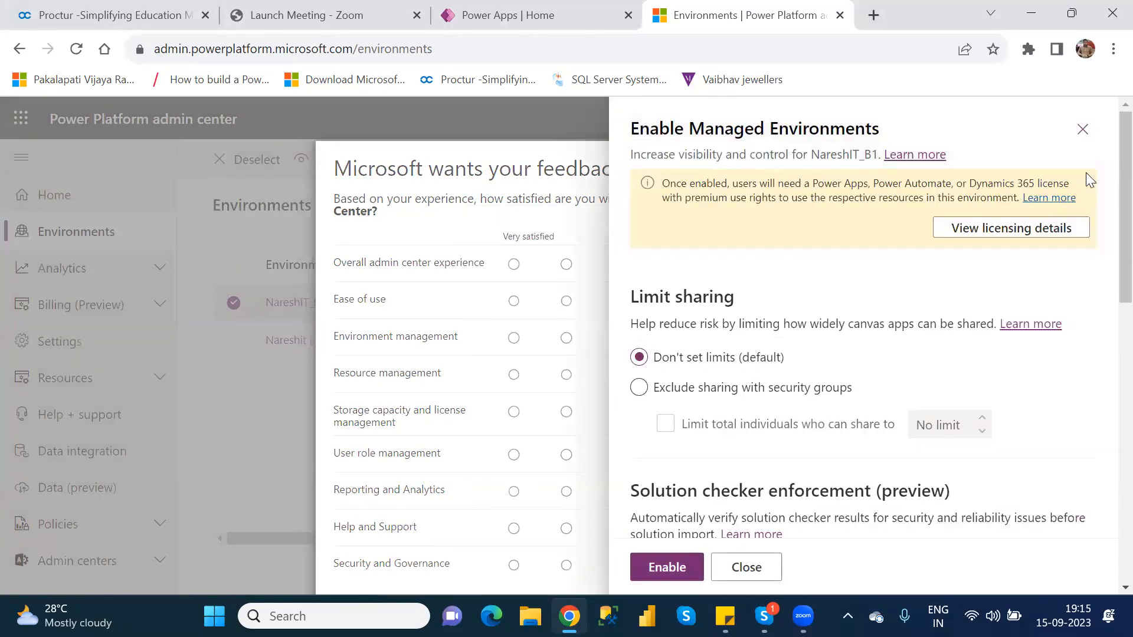
left_click(1072, 144)
left_click(775, 167)
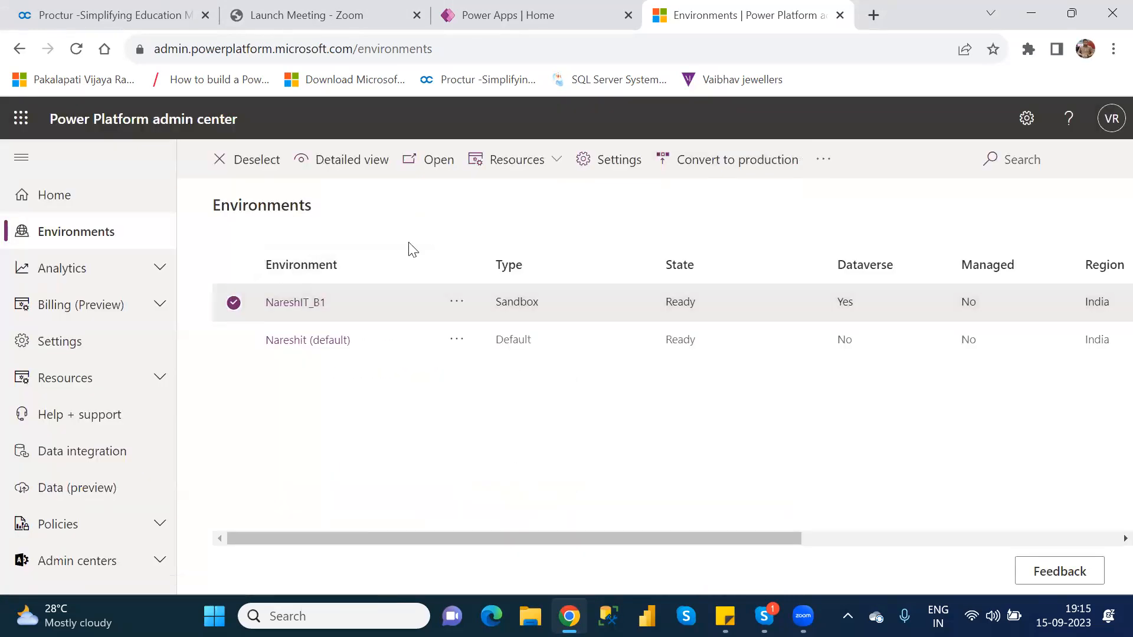
left_click(607, 160)
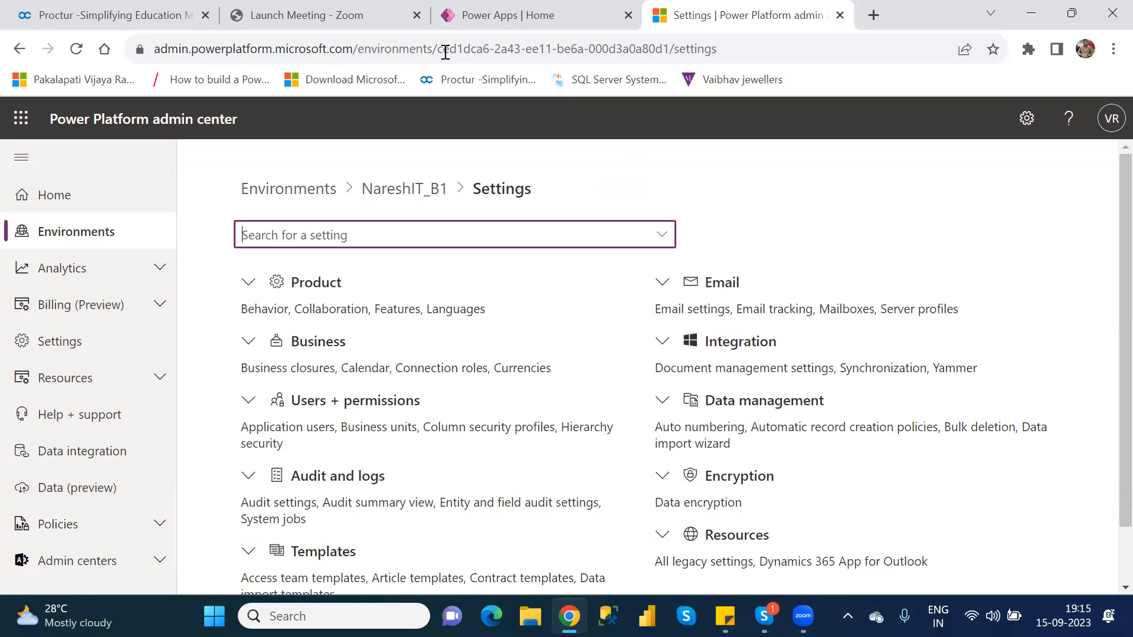
Search Google in a new browser tab for "how to extent the environment in power apps"
left_click(875, 16)
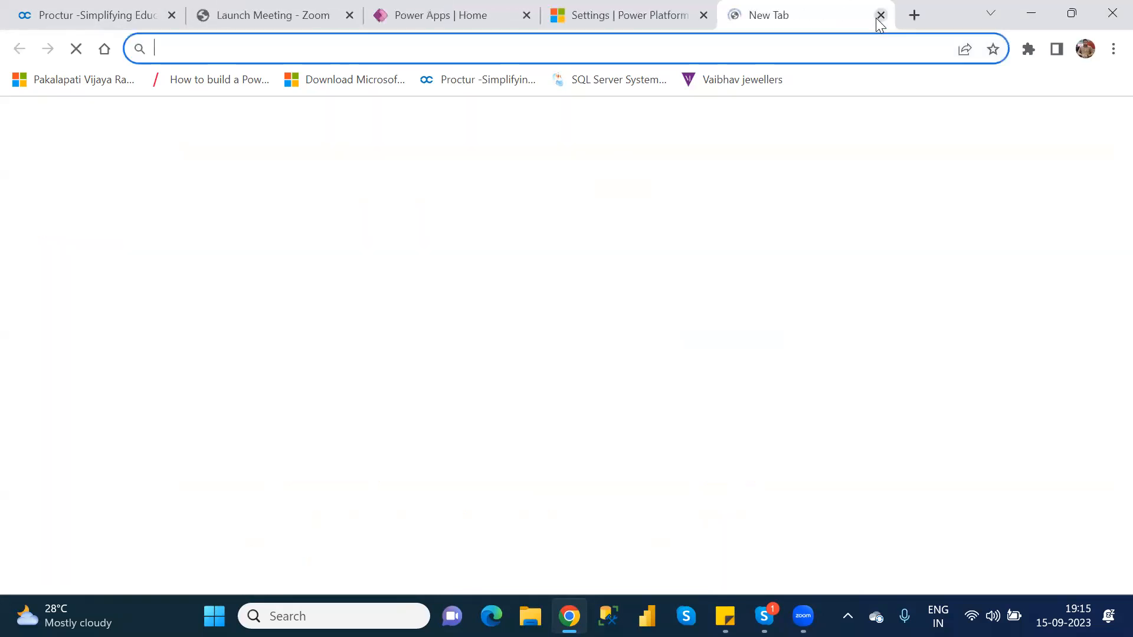
type("go")
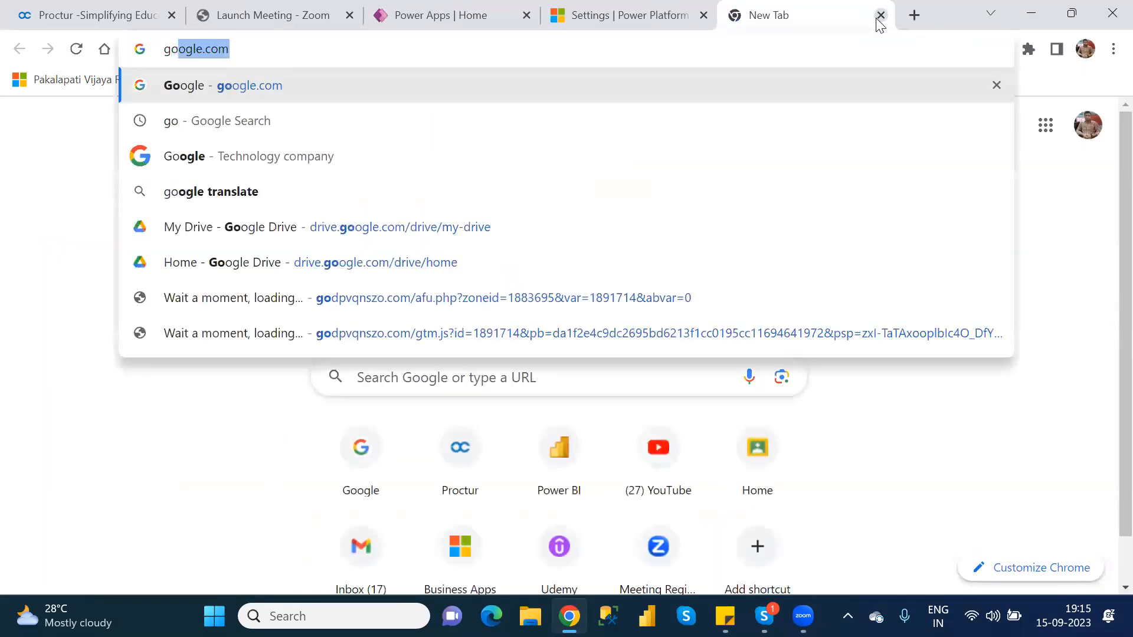
key("Return")
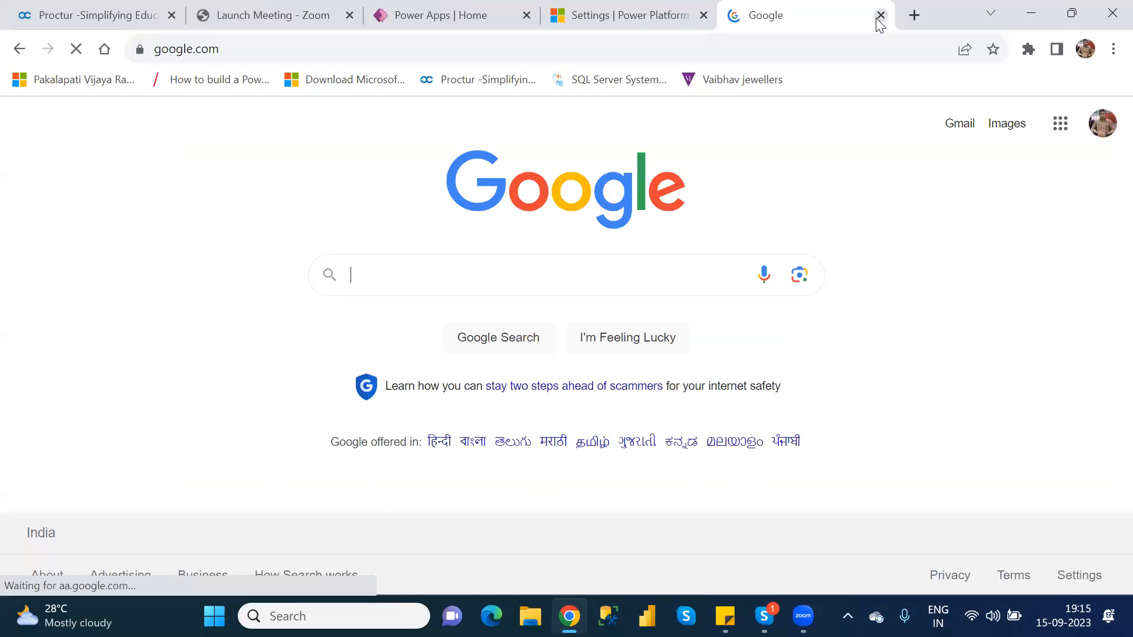
type("h")
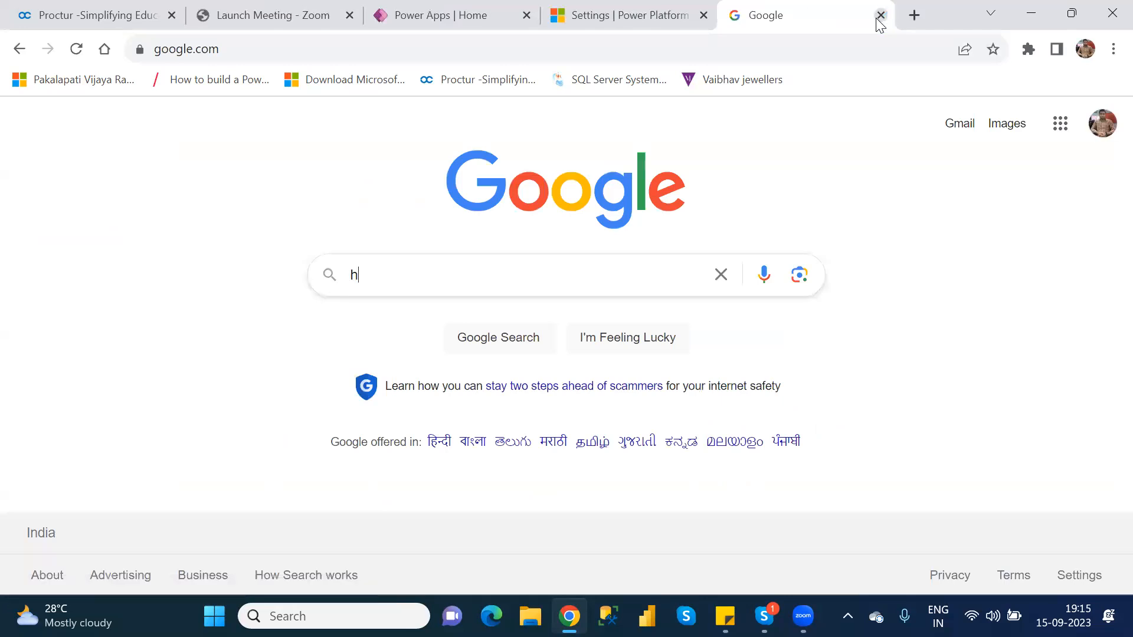
type("ow to extr")
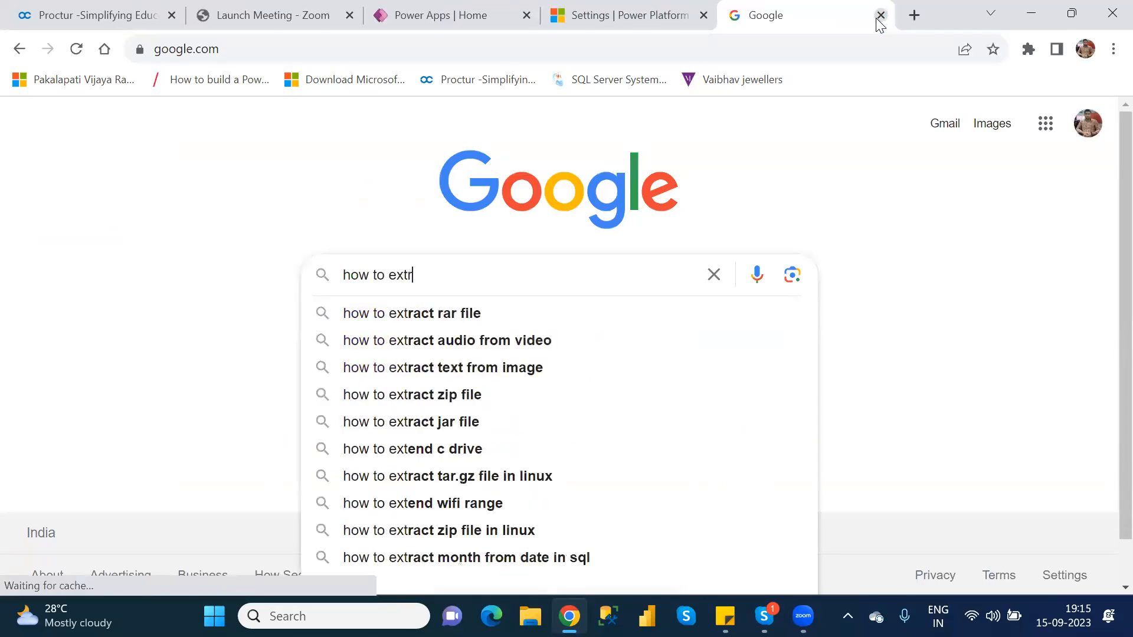
key("BackSpace")
type("ent the")
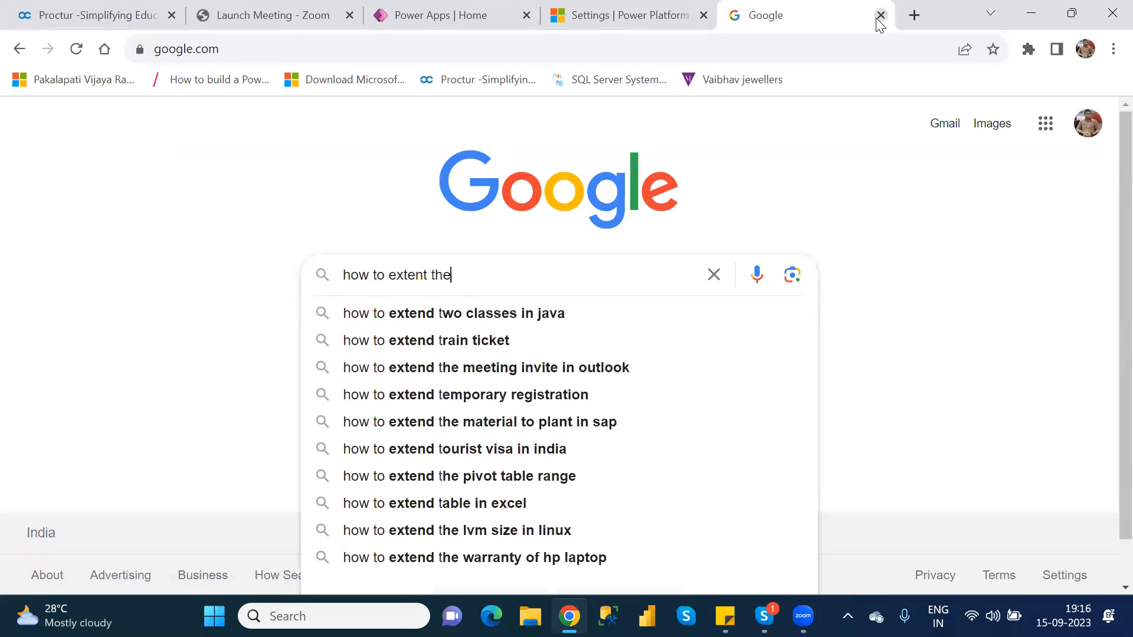
type(" en")
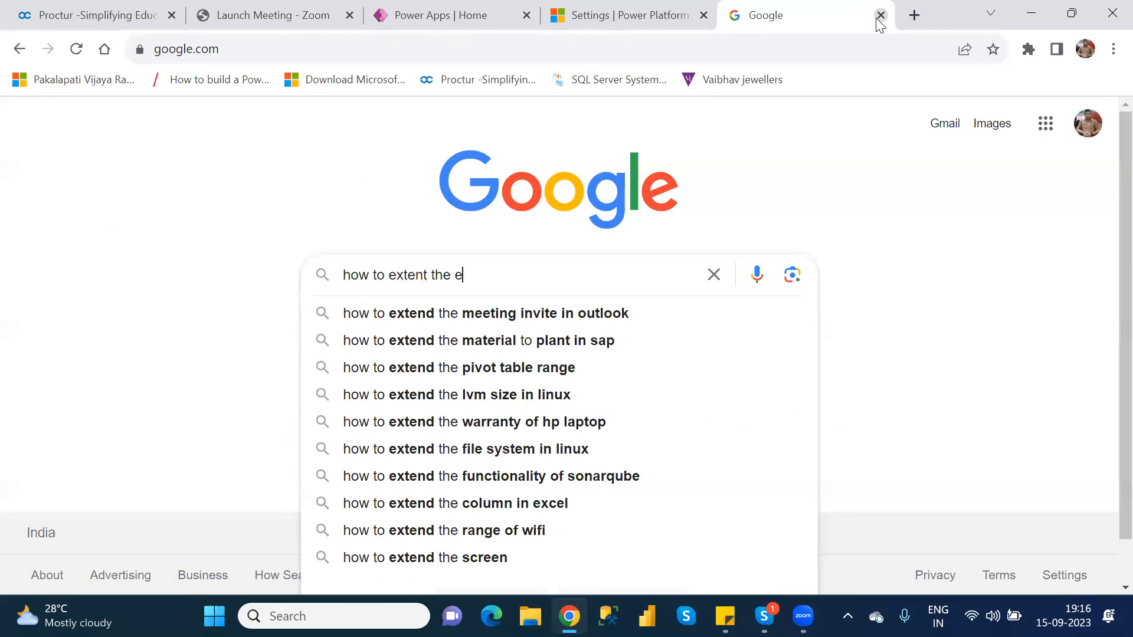
type("vo")
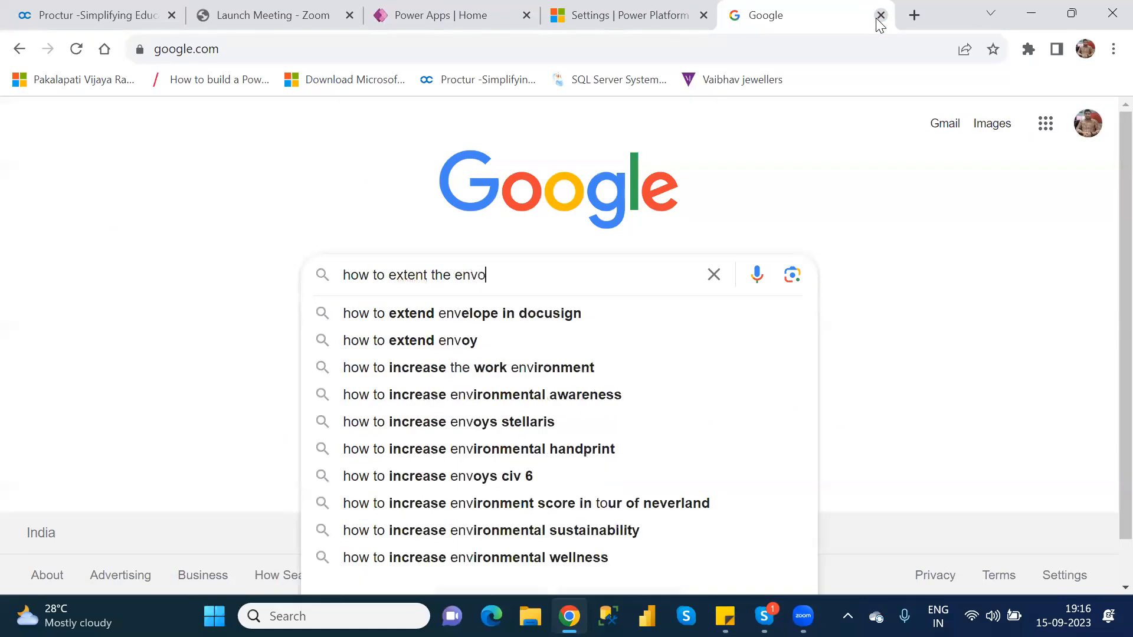
key("BackSpace")
type("iro")
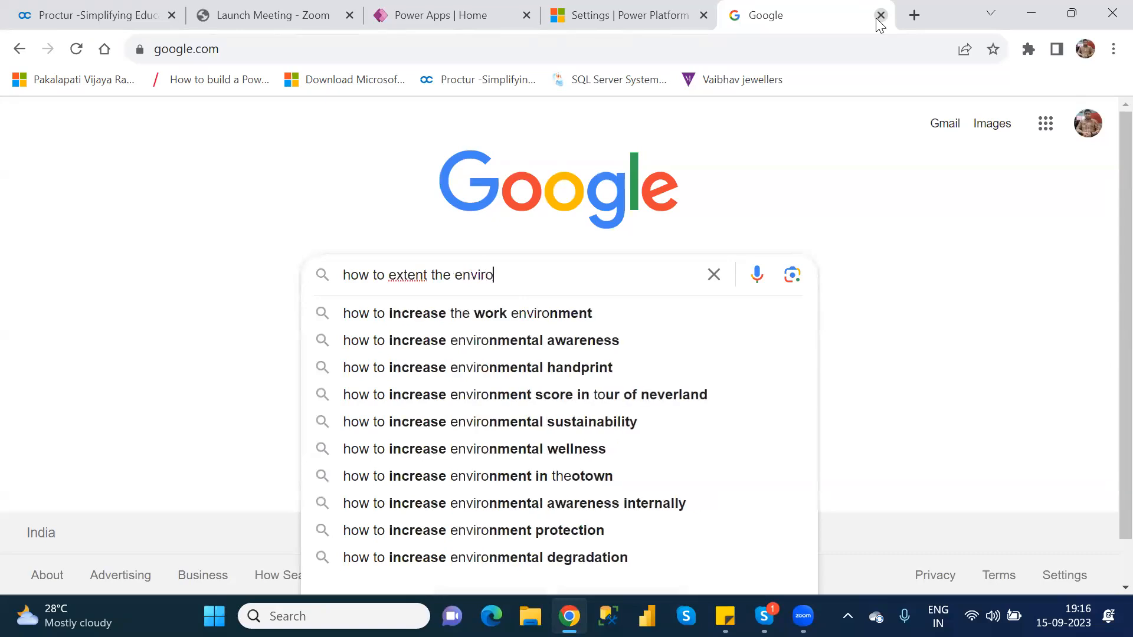
type("nment in lpo")
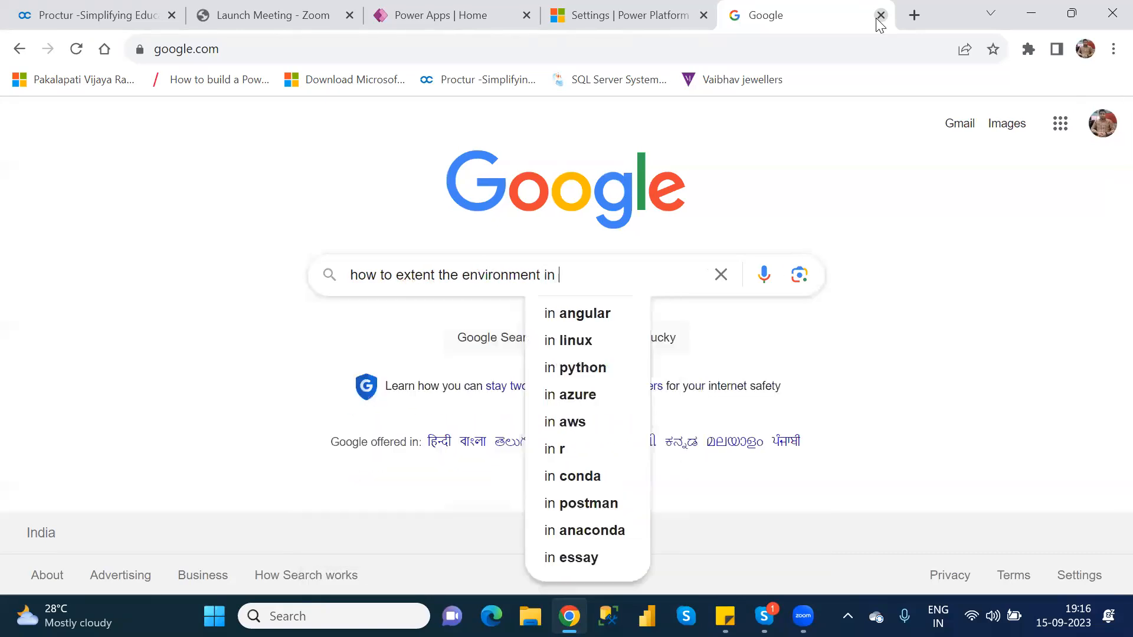
key("BackSpace")
key("BackSpace")
key("BackSpace")
type("power apps")
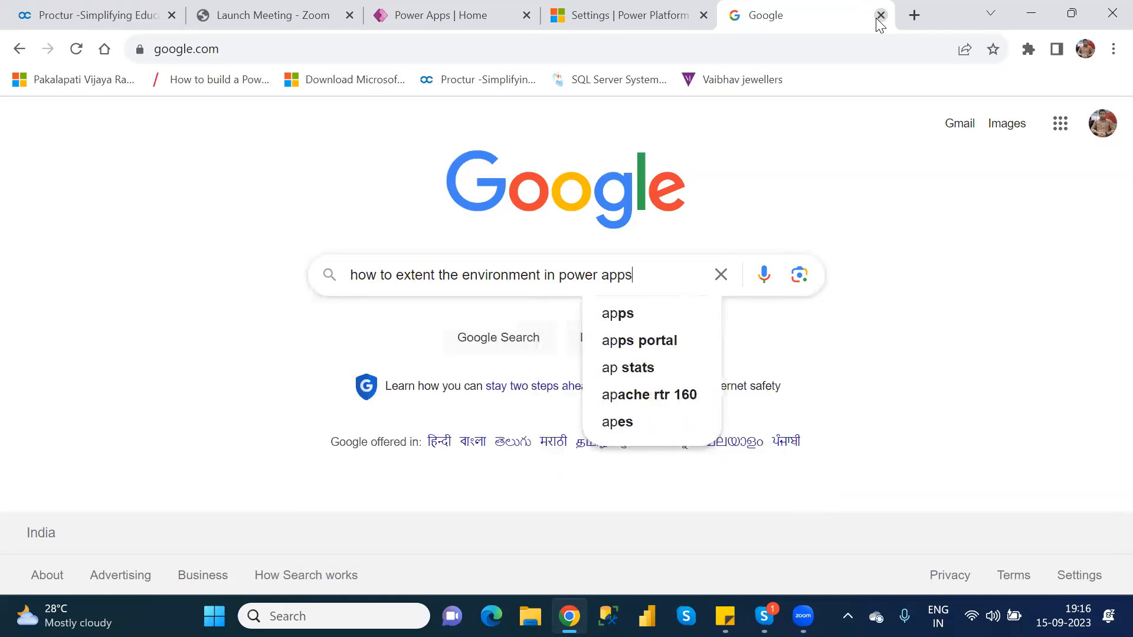
key("Return")
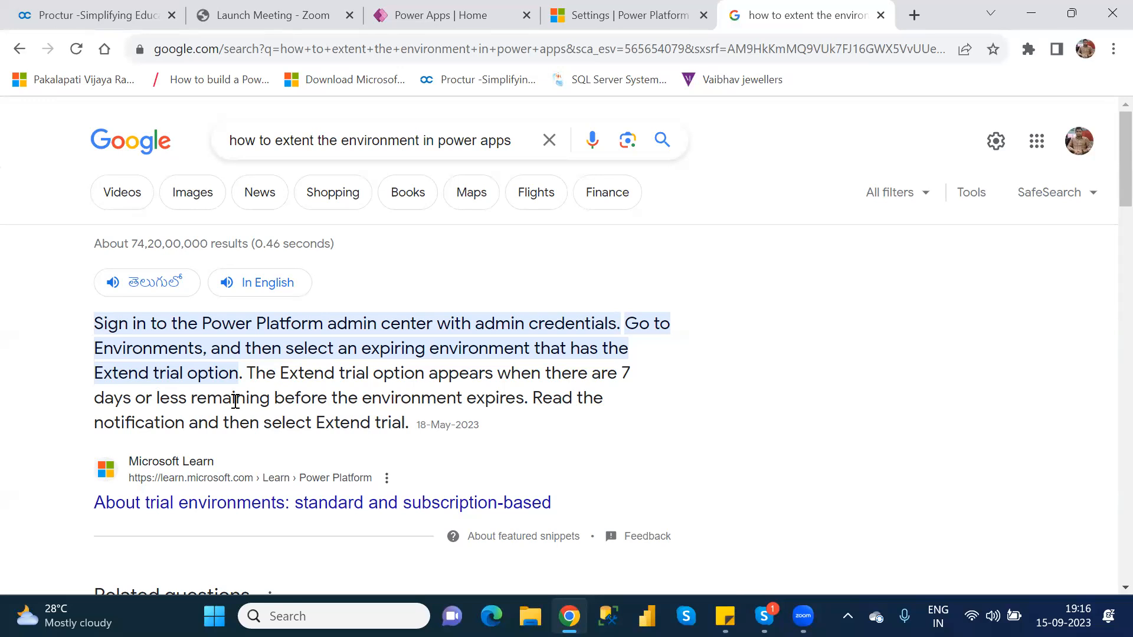
Return to the Power Platform admin center and show the list of environments again
left_click(467, 19)
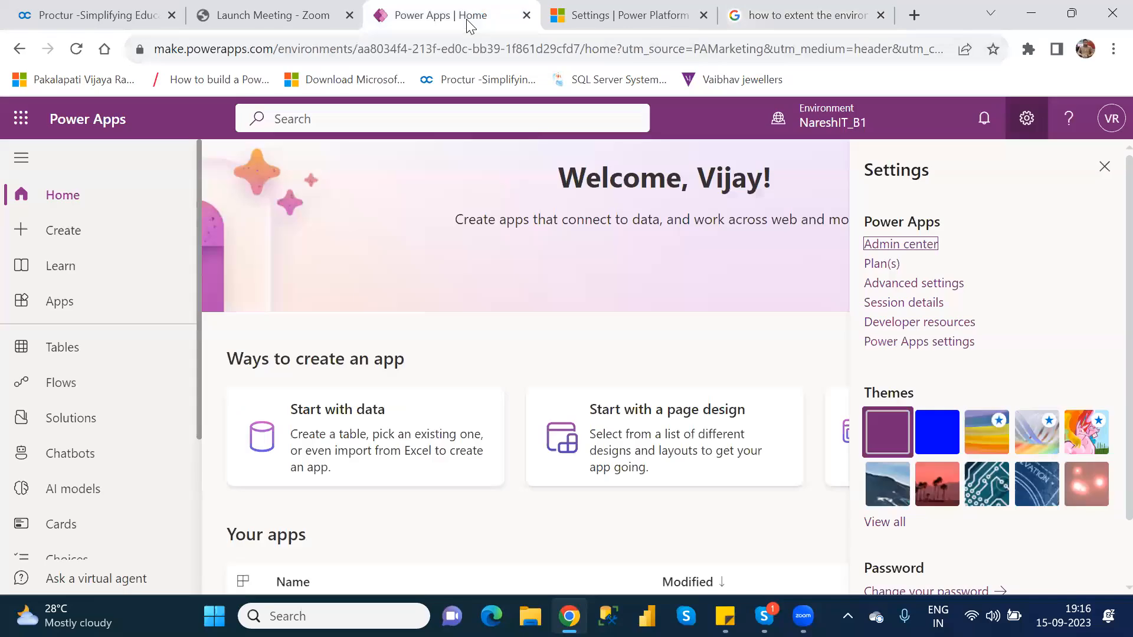
left_click(624, 18)
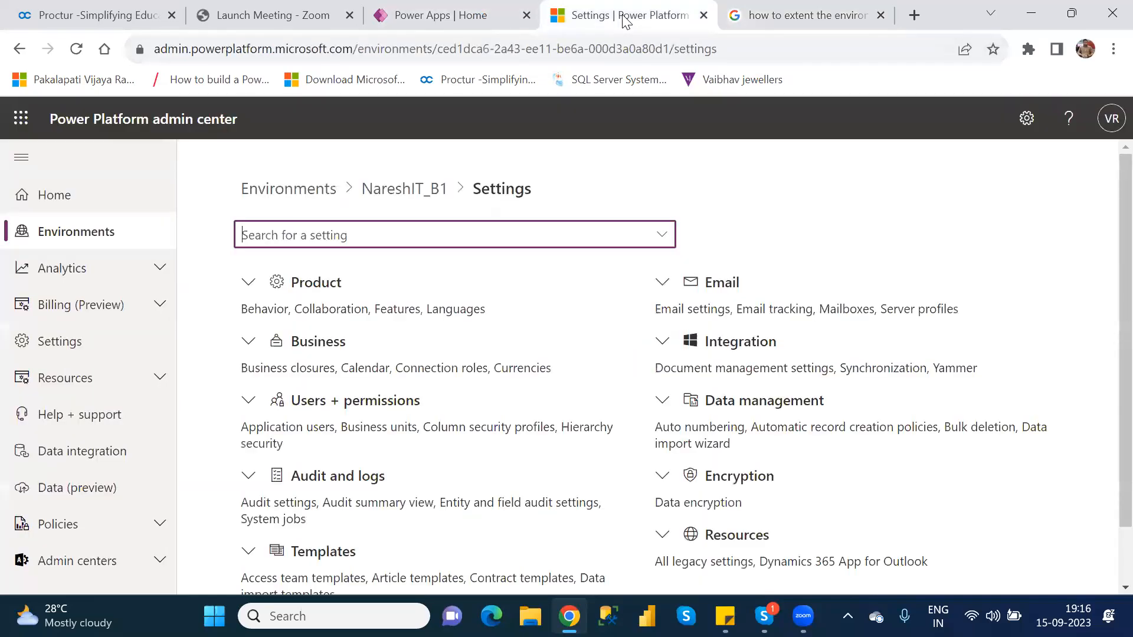
left_click(82, 243)
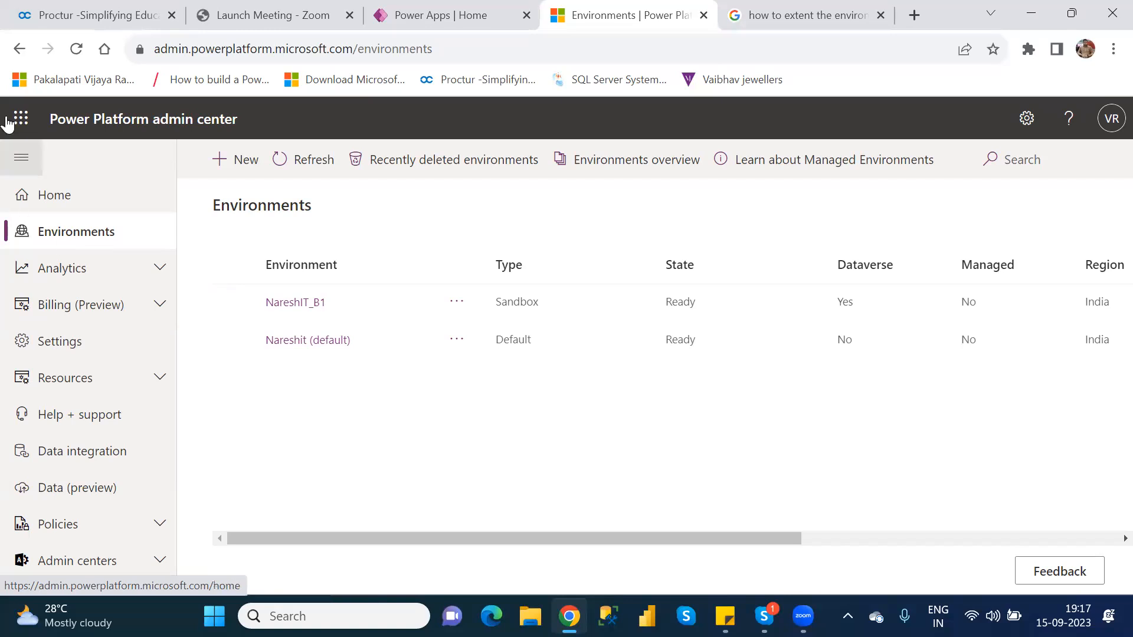
Select the NareshIT_B1 environment, then examine the Google results on extending an environment in Power Apps
left_click(235, 308)
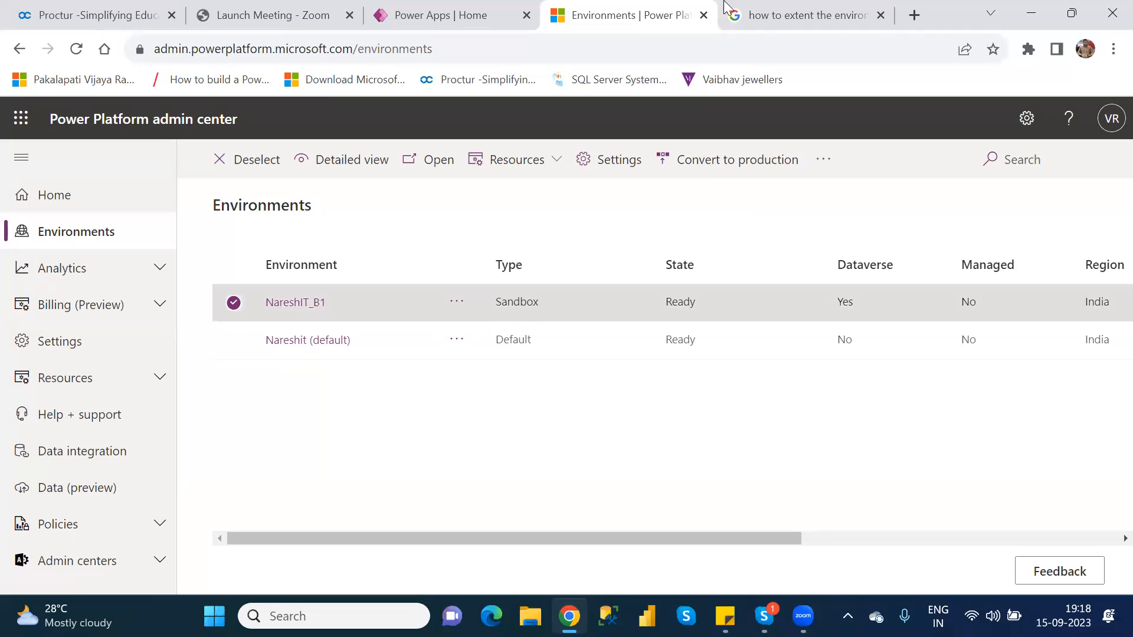
left_click(783, 16)
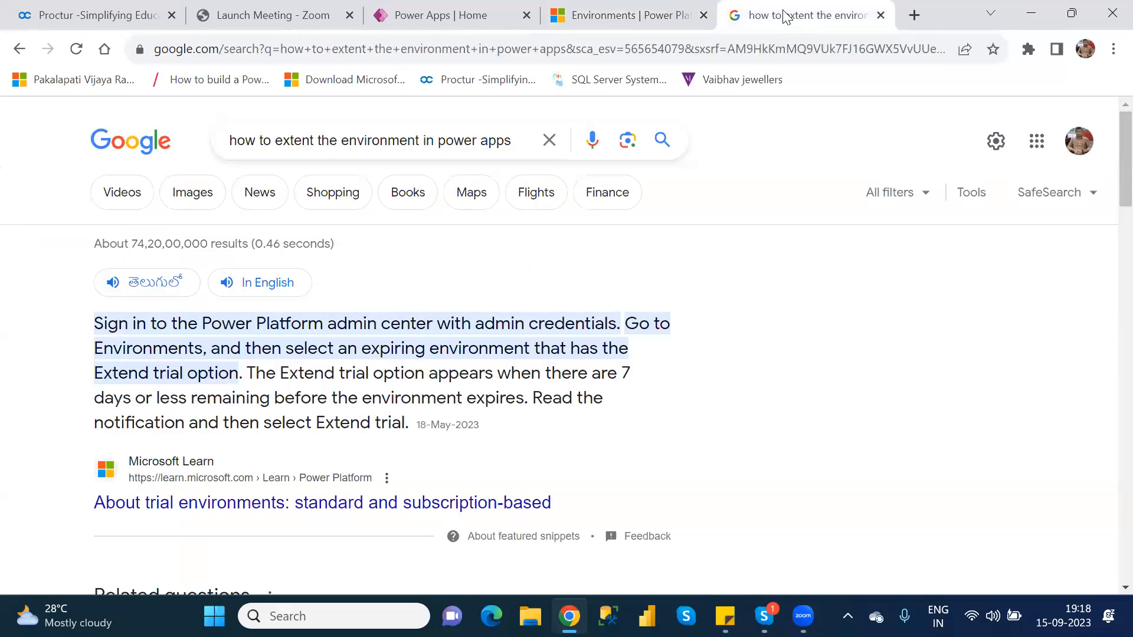
key("Down")
key("Down")
key("Down")
key("Down")
key("Down")
key("Down")
key("Down")
key("Down")
key("Down")
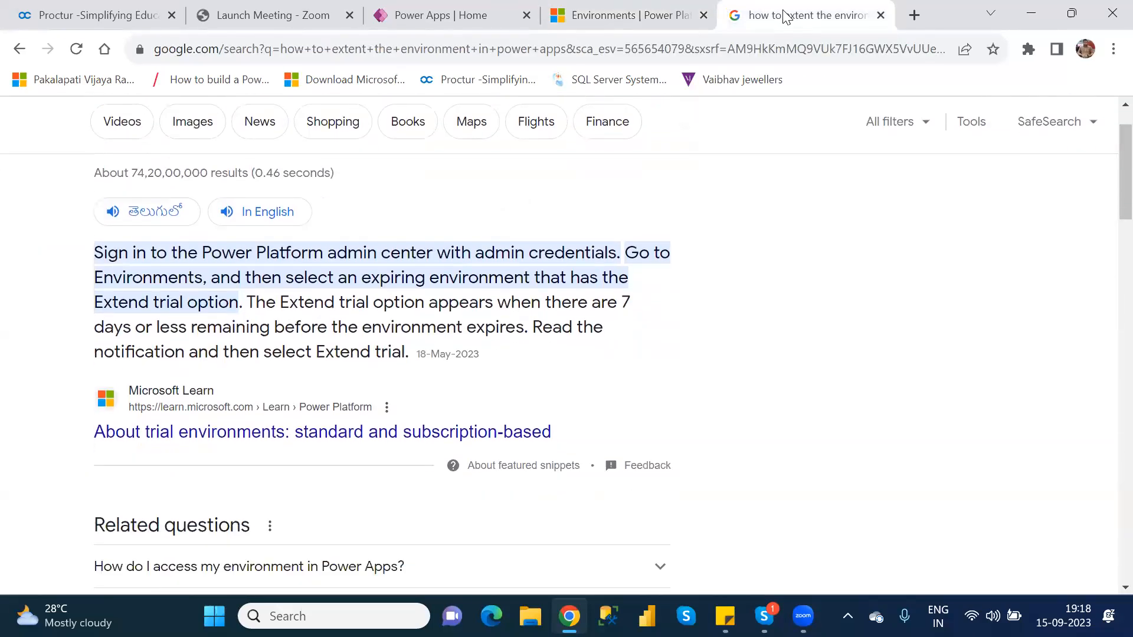
key("Down")
key("Down")
key("Down")
key("Down")
key("Down")
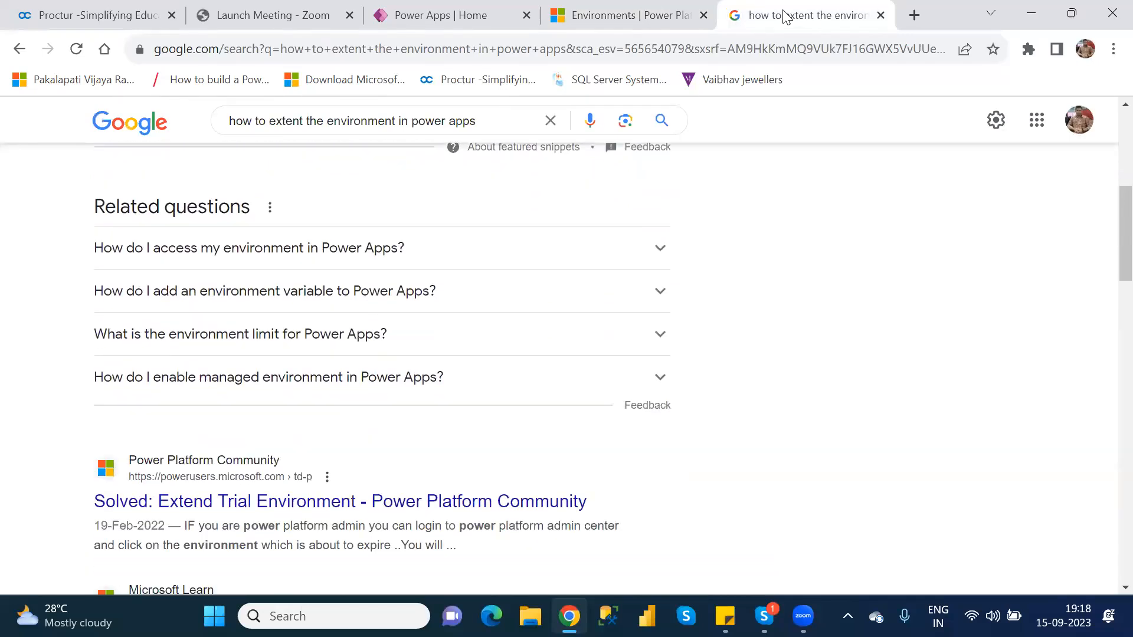
key("Down")
key("Down")
key("Down")
key("Down")
key("Down")
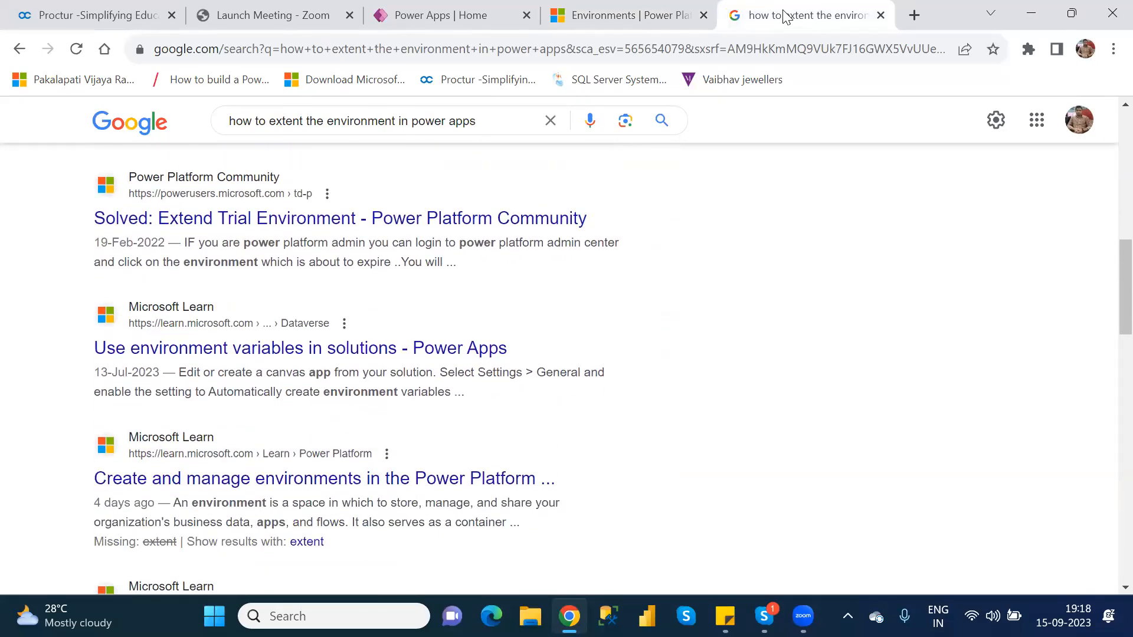
Close the Google search and admin center pages and dismiss the Power Apps settings
left_click(880, 15)
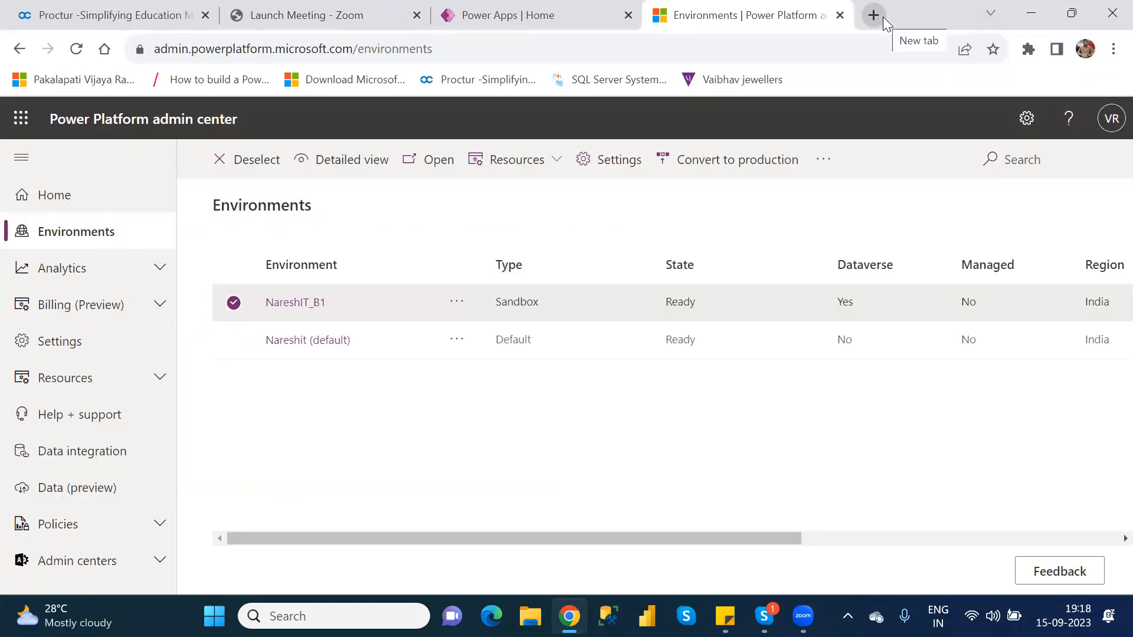
left_click(839, 15)
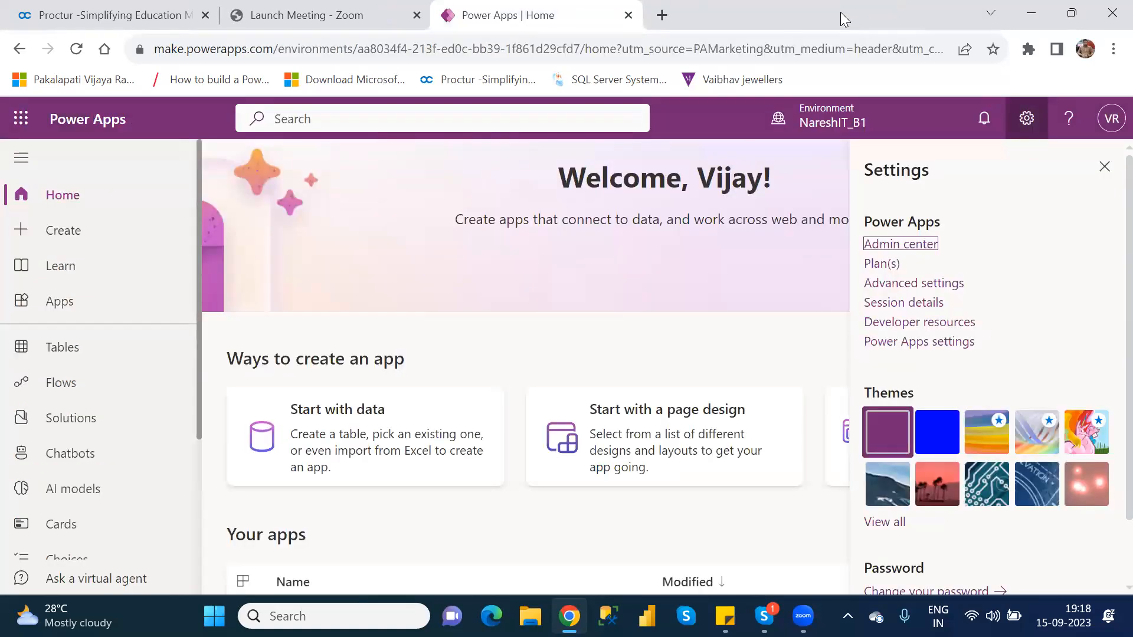
left_click(1109, 170)
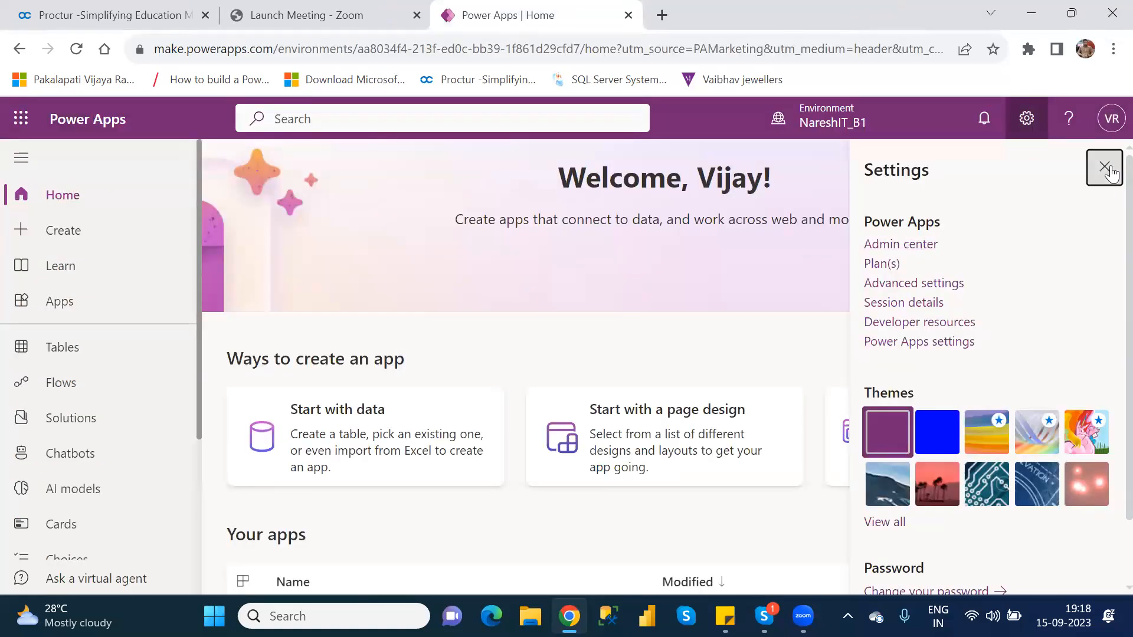
Open NareshIT_BlankCanvasApp from the list of apps for editing, skipping the Studio welcome message
left_click(84, 304)
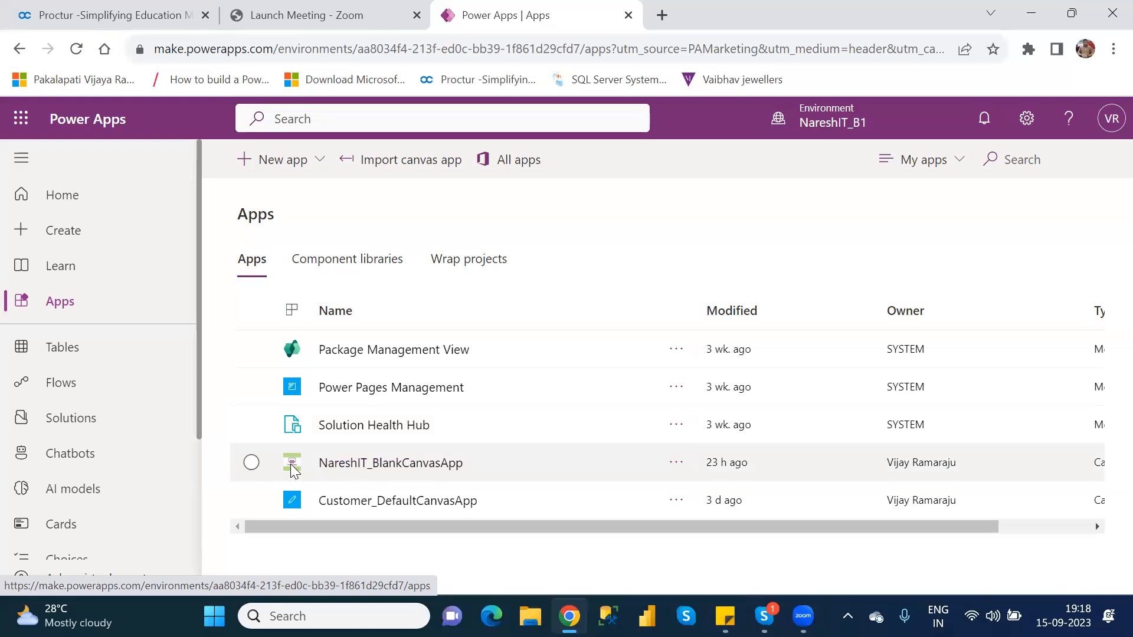
left_click(252, 463)
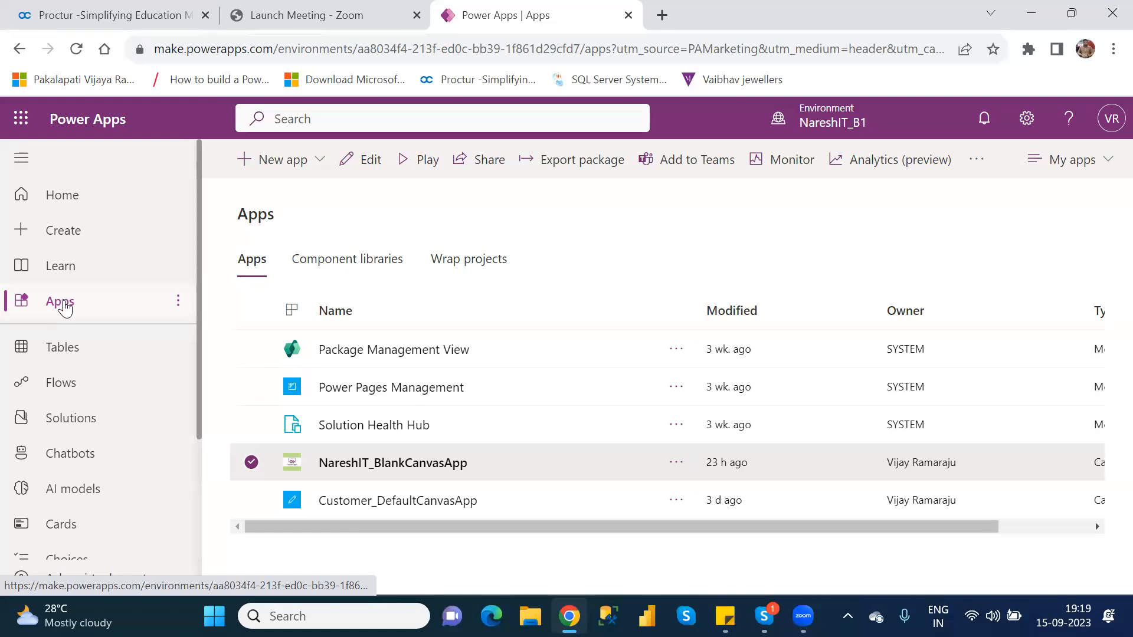
left_click(367, 159)
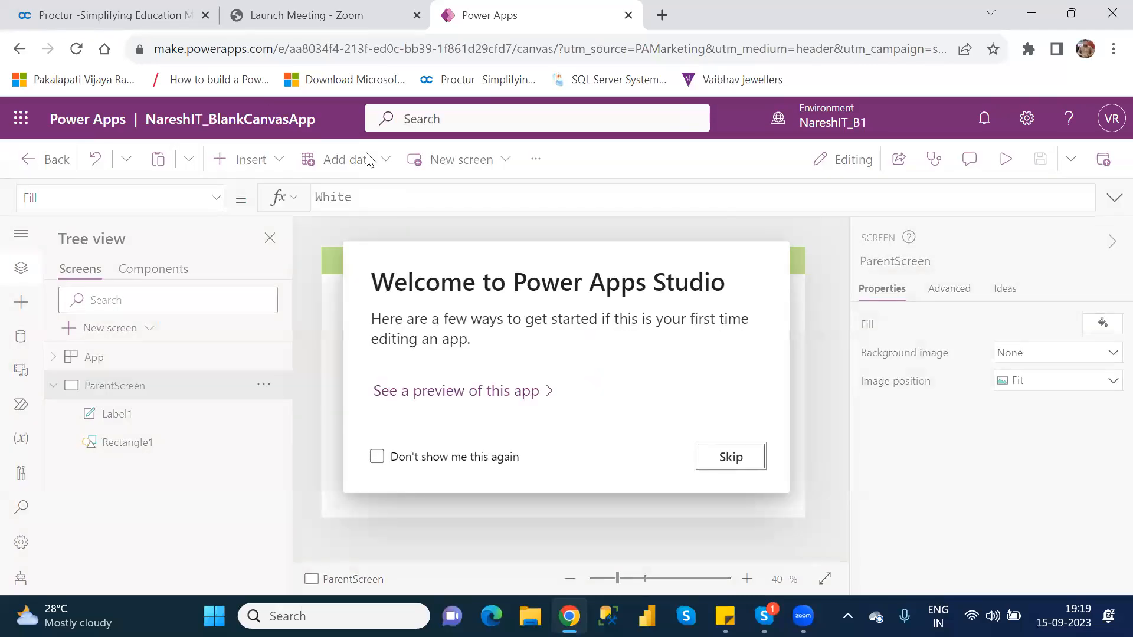
left_click(731, 457)
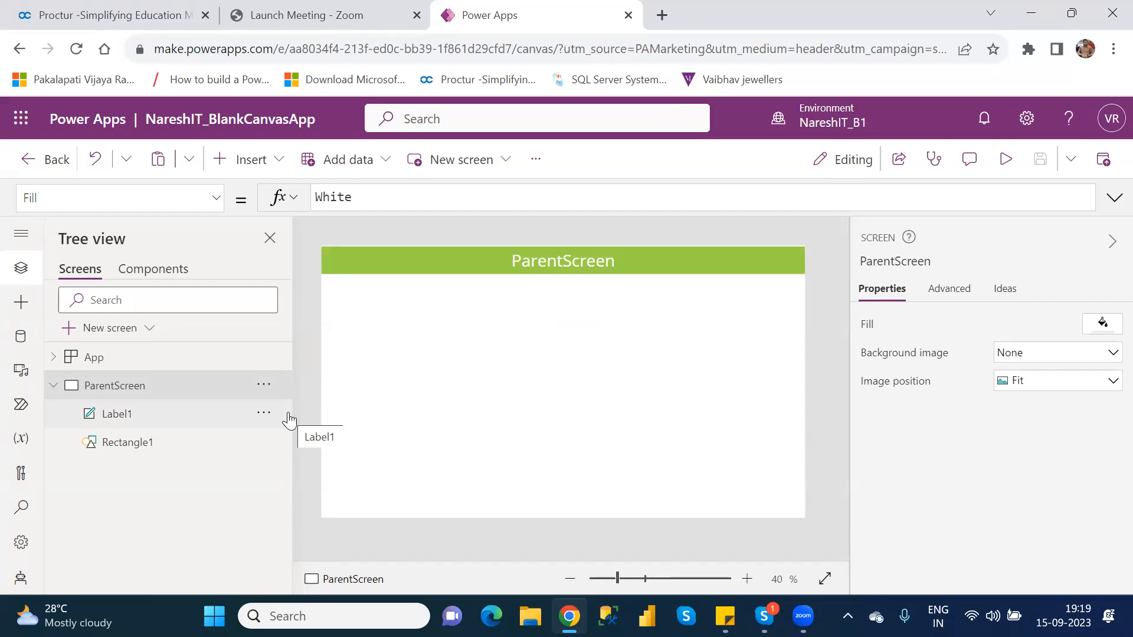
Nudge Label1 on ParentScreen down off the green header rectangle, checking the rectangle and label as separate controls
left_click(687, 260)
key("Down")
key("Down")
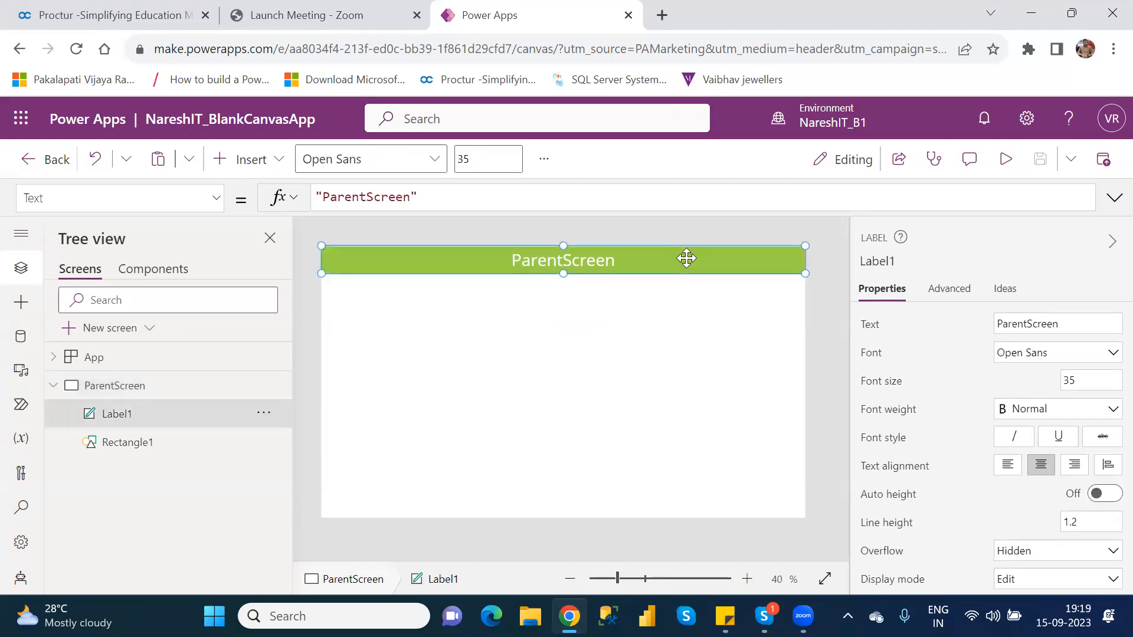
key("Down")
key("Down")
key("Down")
key("Down")
key("Down")
key("Down")
key("Down")
key("Down")
key("Down")
key("Down")
key("Down")
key("Down")
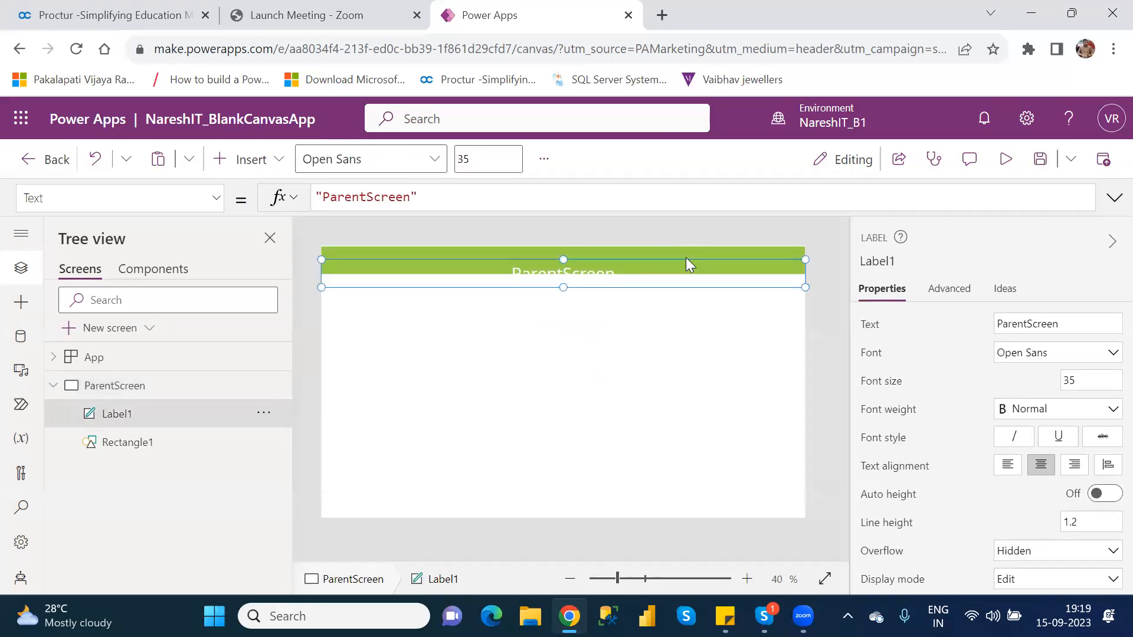
left_click(686, 258)
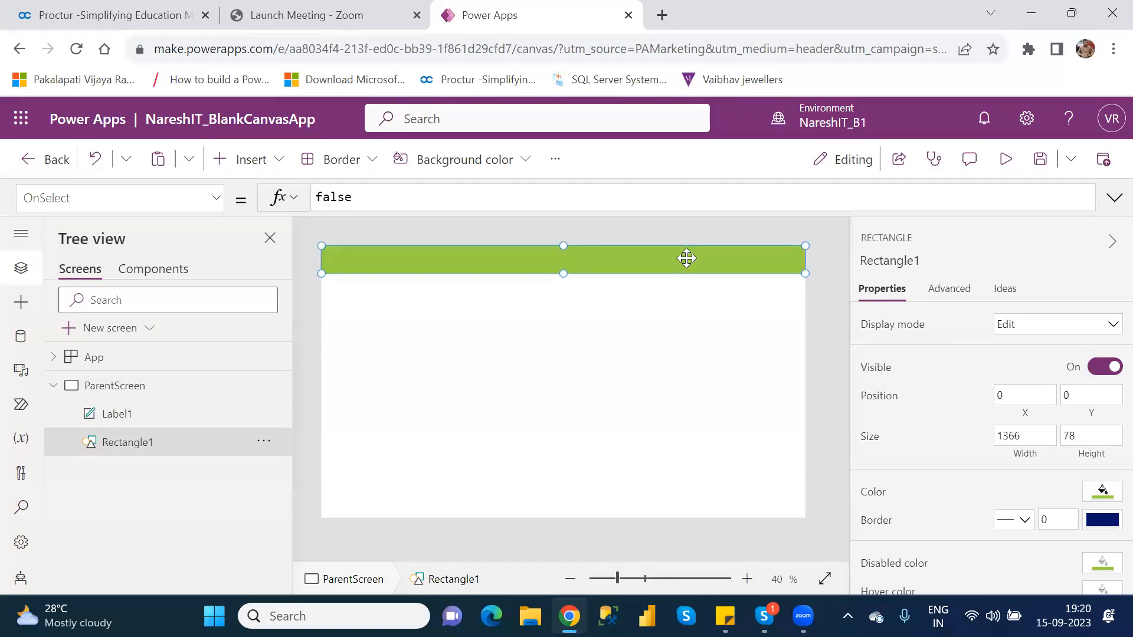
left_click(596, 313)
left_click(471, 289)
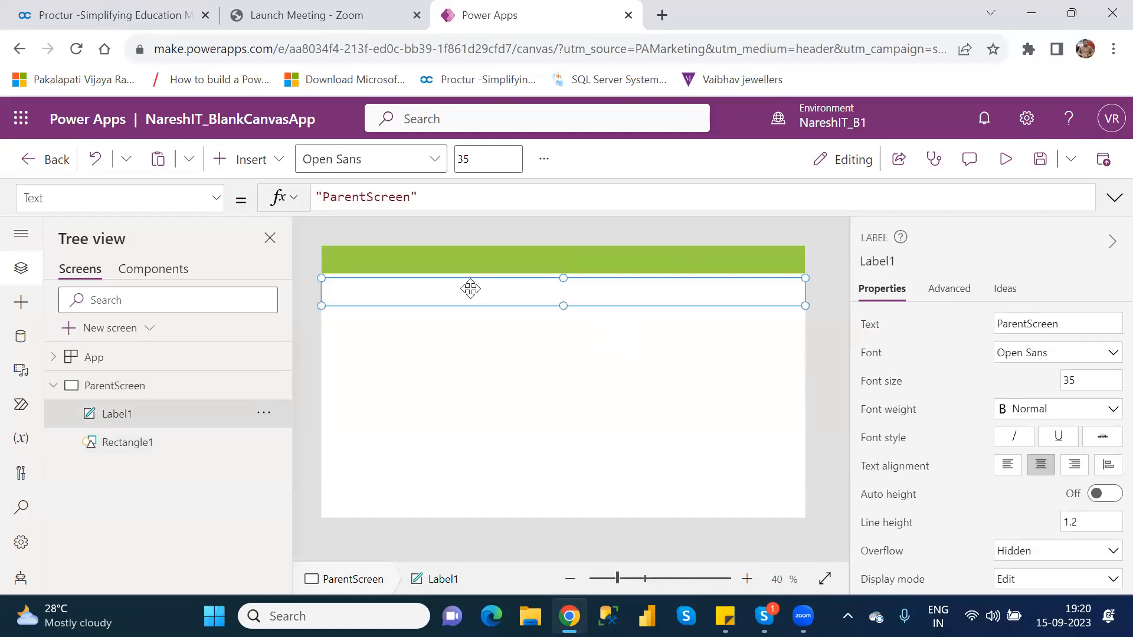
Nudge Label1 back up onto the green header rectangle of ParentScreen
key("Up")
key("Up")
key("Up")
key("Up")
key("Up")
key("Up")
key("Up")
key("Up")
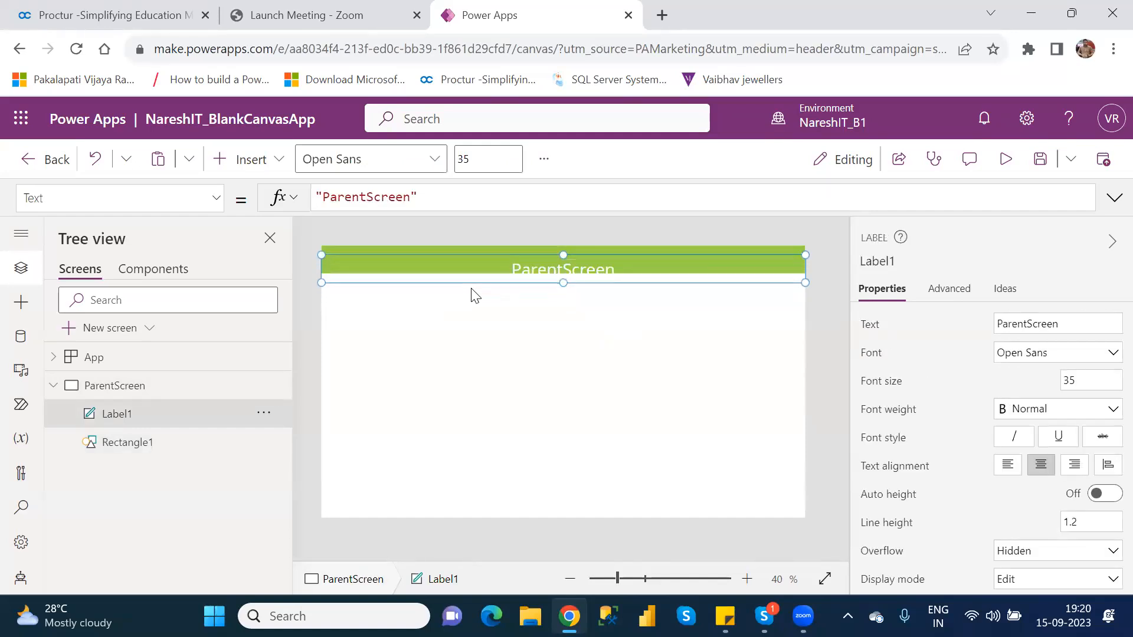
key("Up")
key("Up")
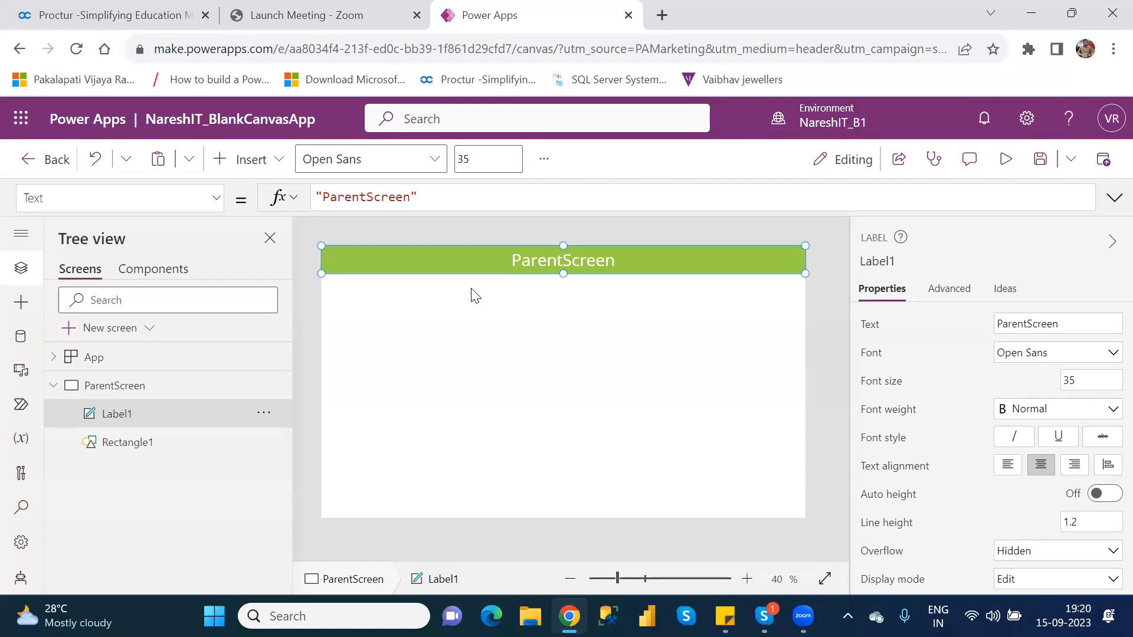
Add a new screen with the Blank layout and rename it TempScreen
left_click(124, 330)
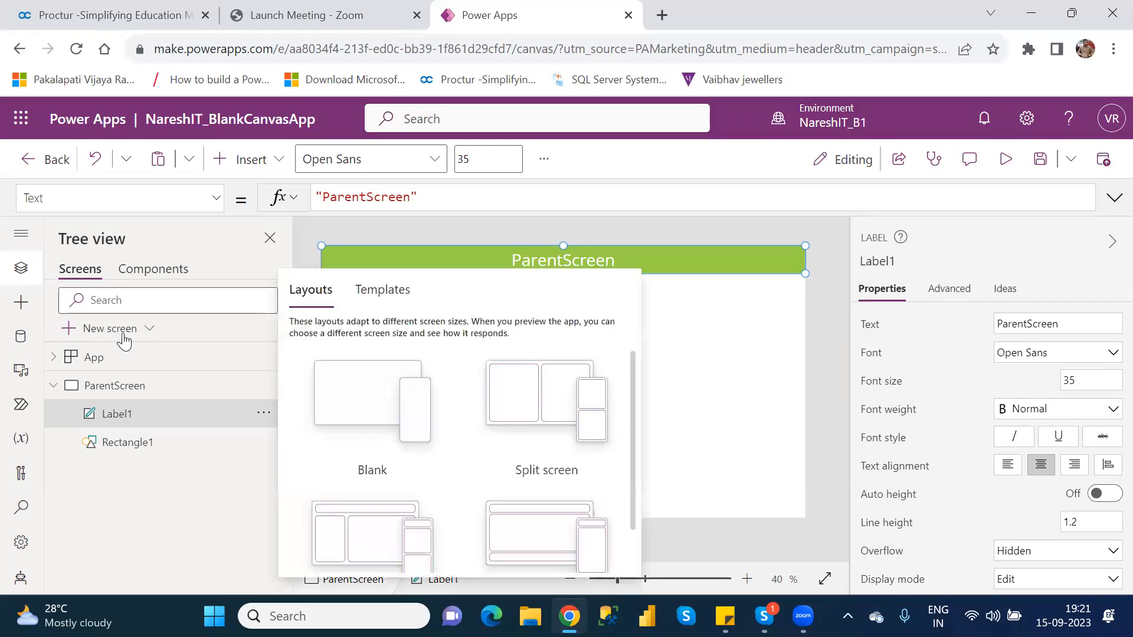
left_click(372, 401)
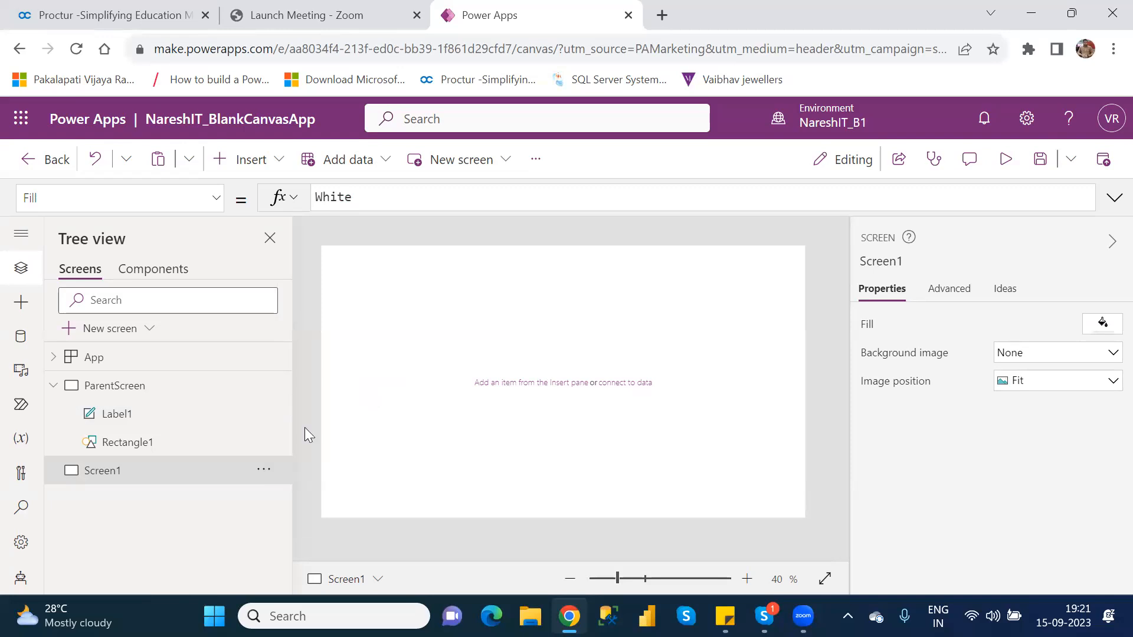
double_click(115, 478)
type("Tempscreen")
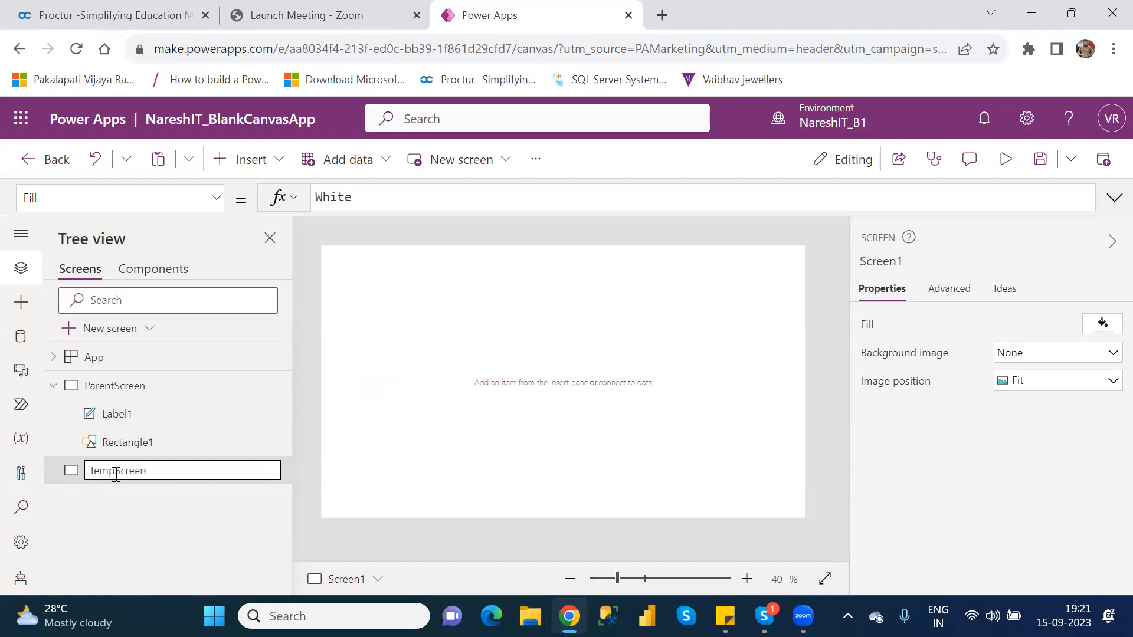
key("Return")
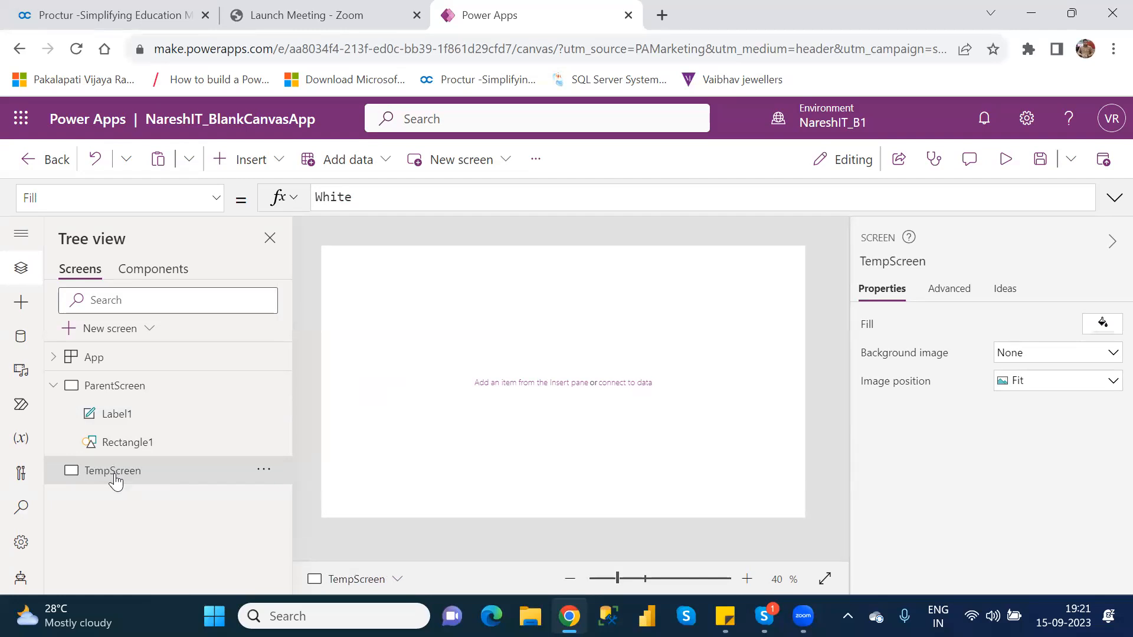
Copy Label1 from ParentScreen and paste it onto TempScreen
left_click(130, 420)
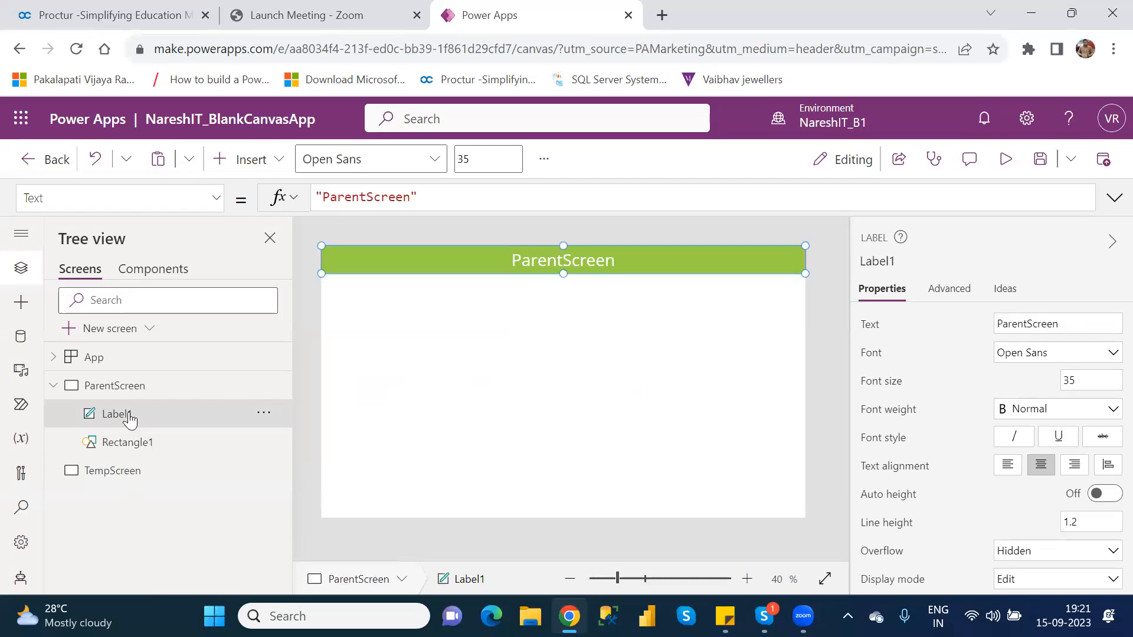
left_click(126, 475)
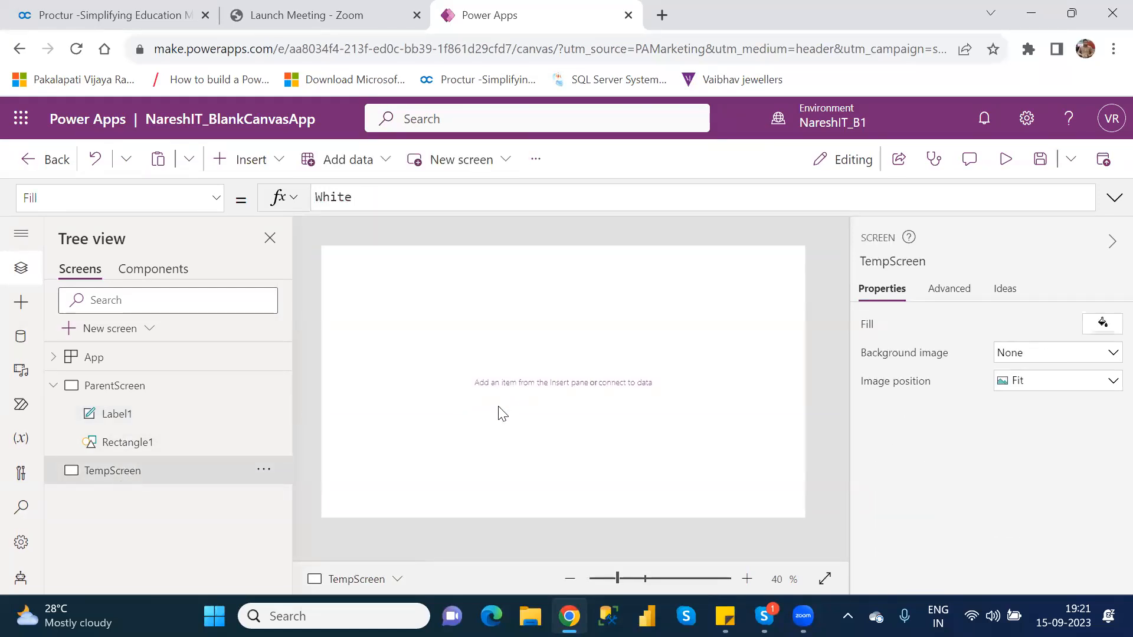
key("ctrl+v")
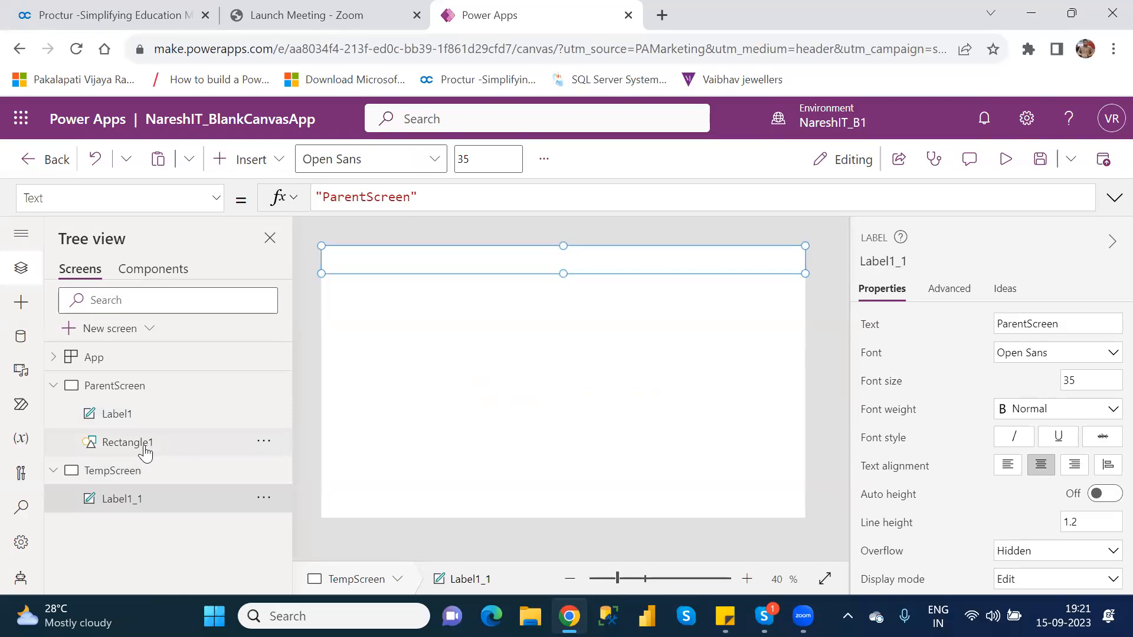
Copy Rectangle1 from ParentScreen onto TempScreen and move the copy to the screen's top edge, at X 0, Y 0
left_click(145, 448)
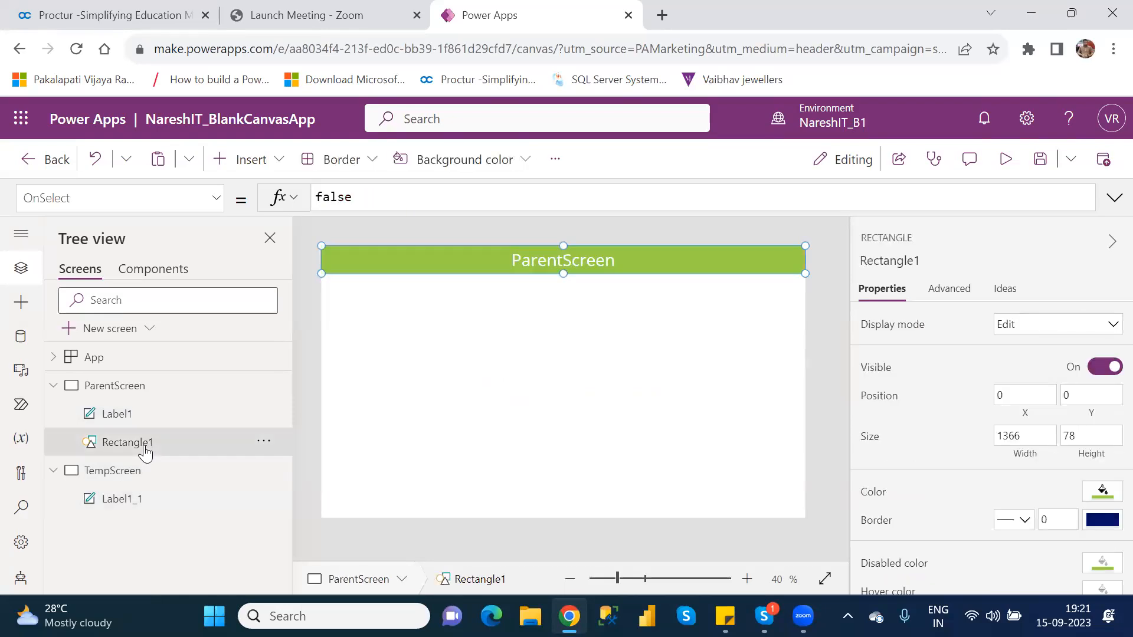
left_click(132, 498)
key("ctrl+v")
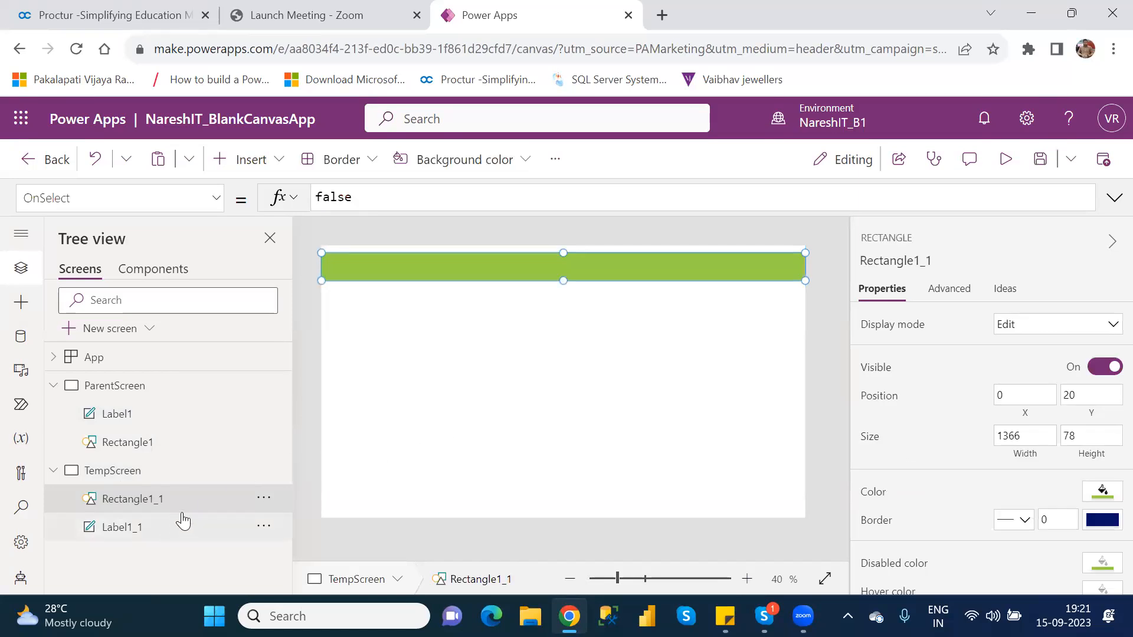
left_click_drag(549, 274, 550, 262)
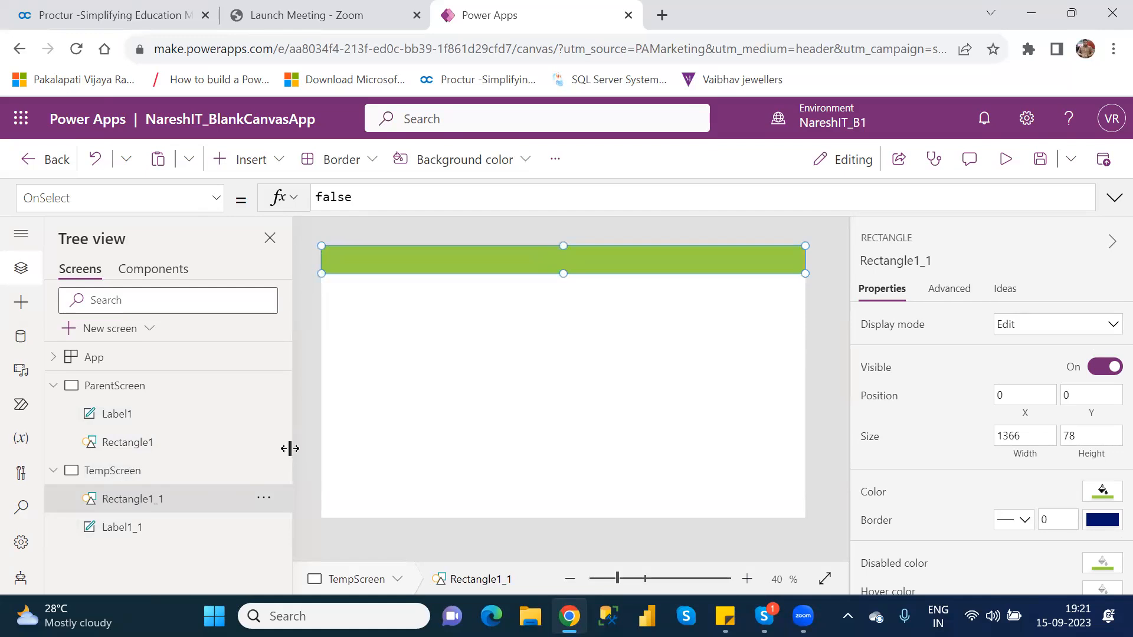
Change the text of the copied label on TempScreen to "TempScreen"
left_click(141, 528)
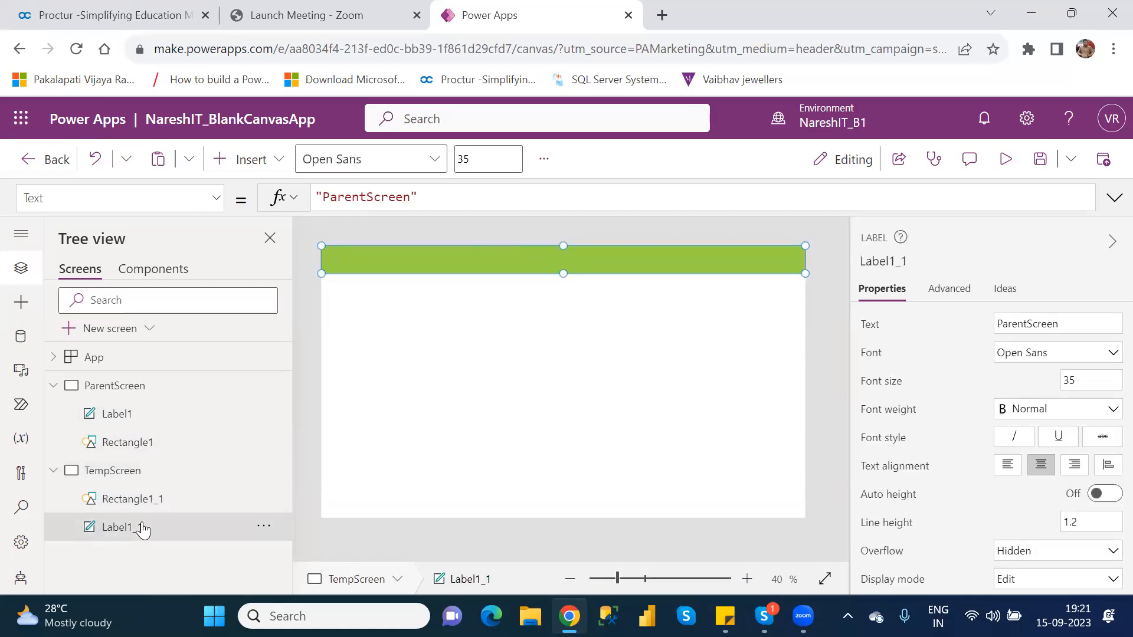
left_click_drag(627, 318, 625, 264)
left_click(1030, 324)
key("BackSpace")
key("BackSpace")
key("BackSpace")
key("BackSpace")
key("BackSpace")
key("BackSpace")
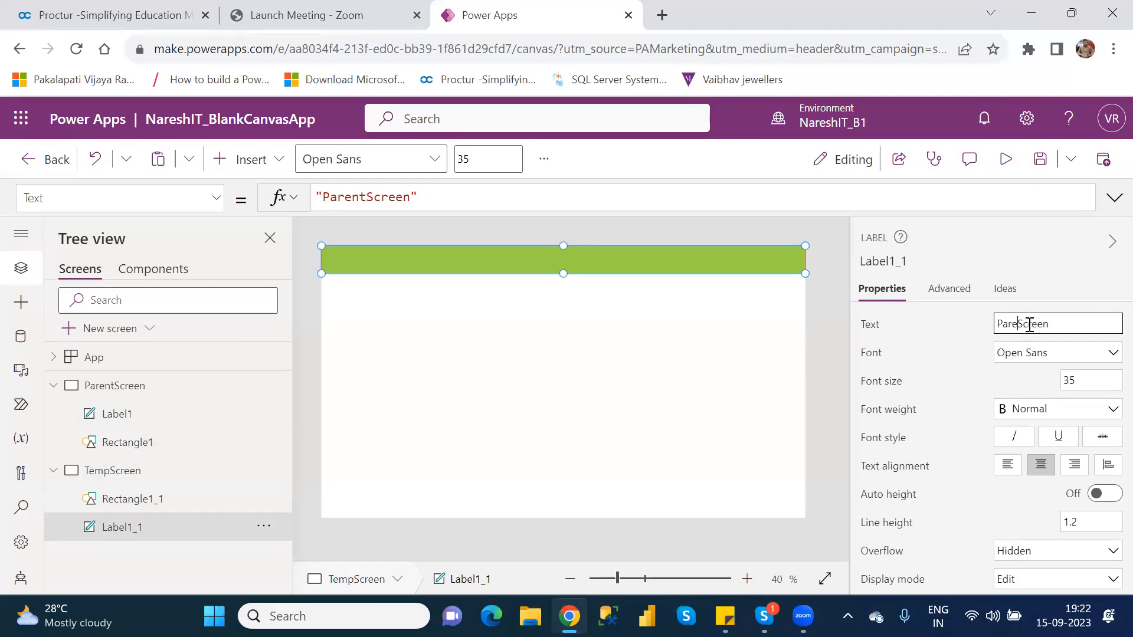
type("Temp")
left_click(640, 379)
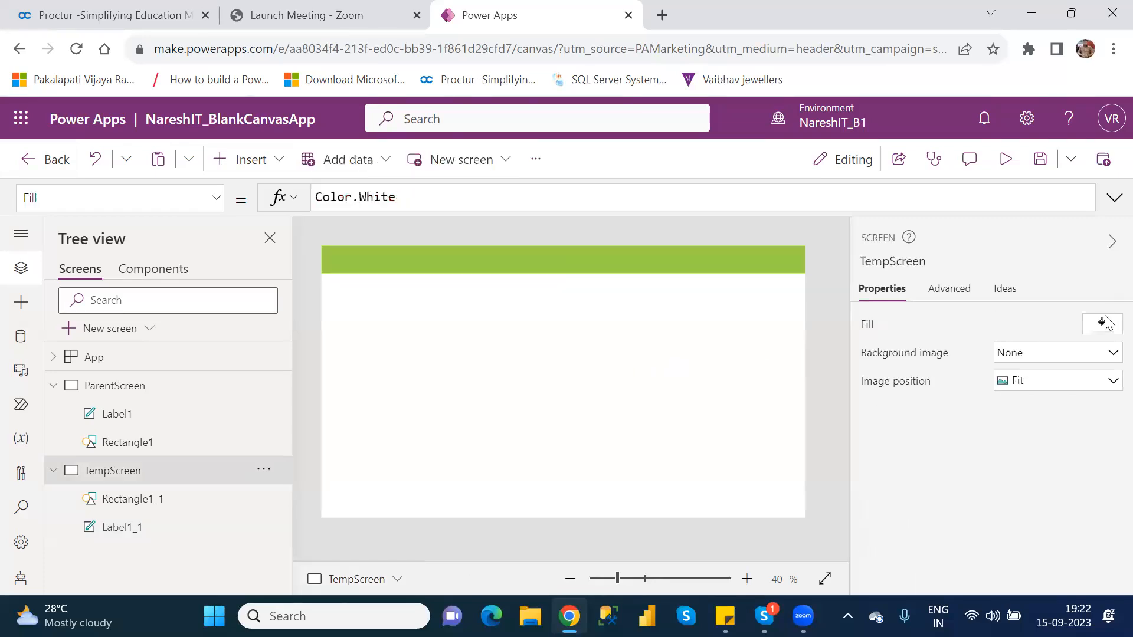
Set the text color of the copied label on TempScreen to black from the theme colors
left_click(130, 527)
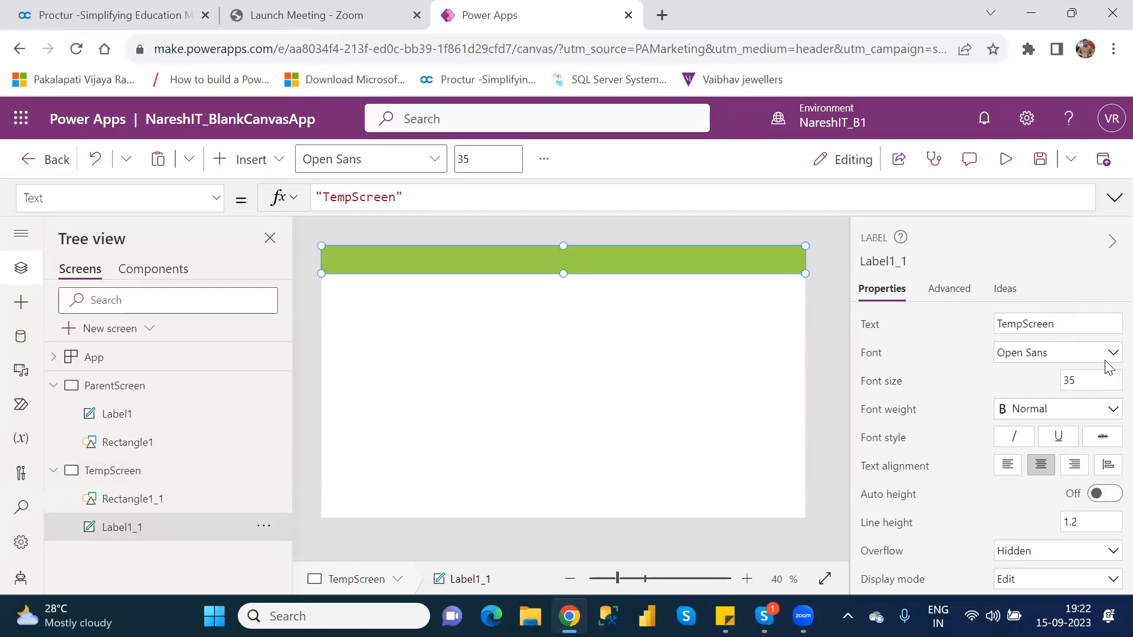
scroll(1109, 426, "down", 2)
scroll(1110, 426, "down", 4)
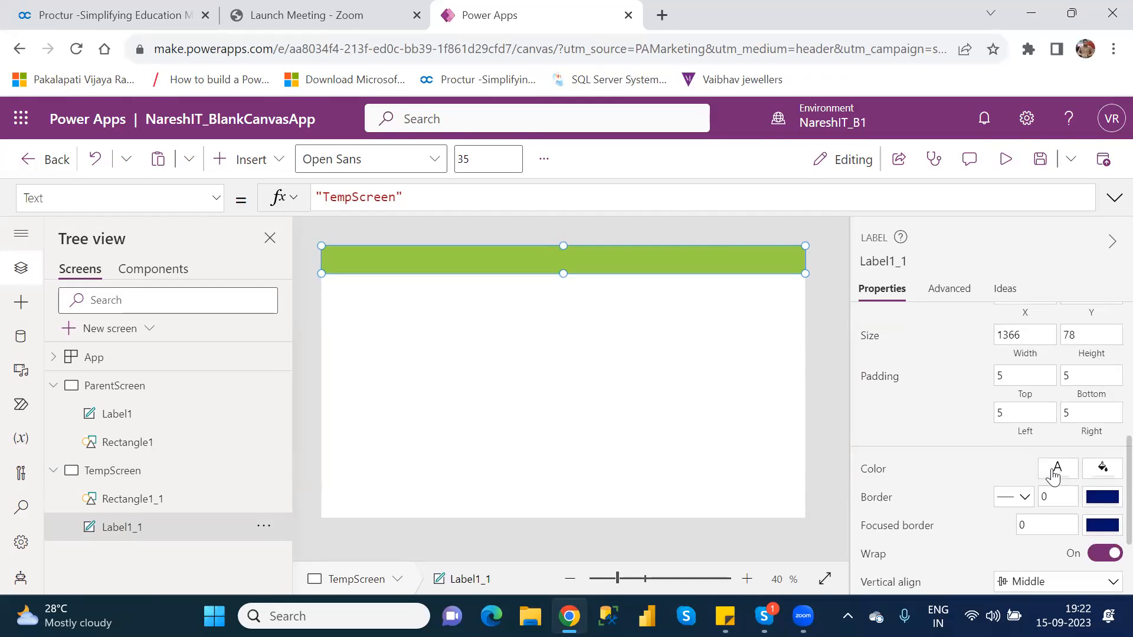
left_click(1058, 467)
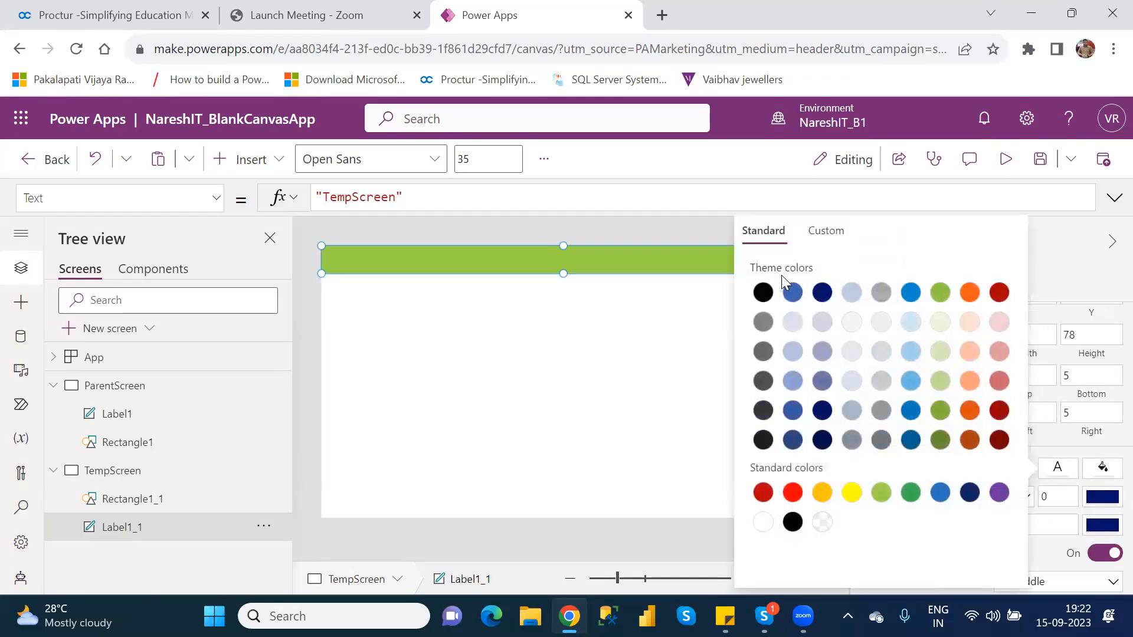
left_click(761, 295)
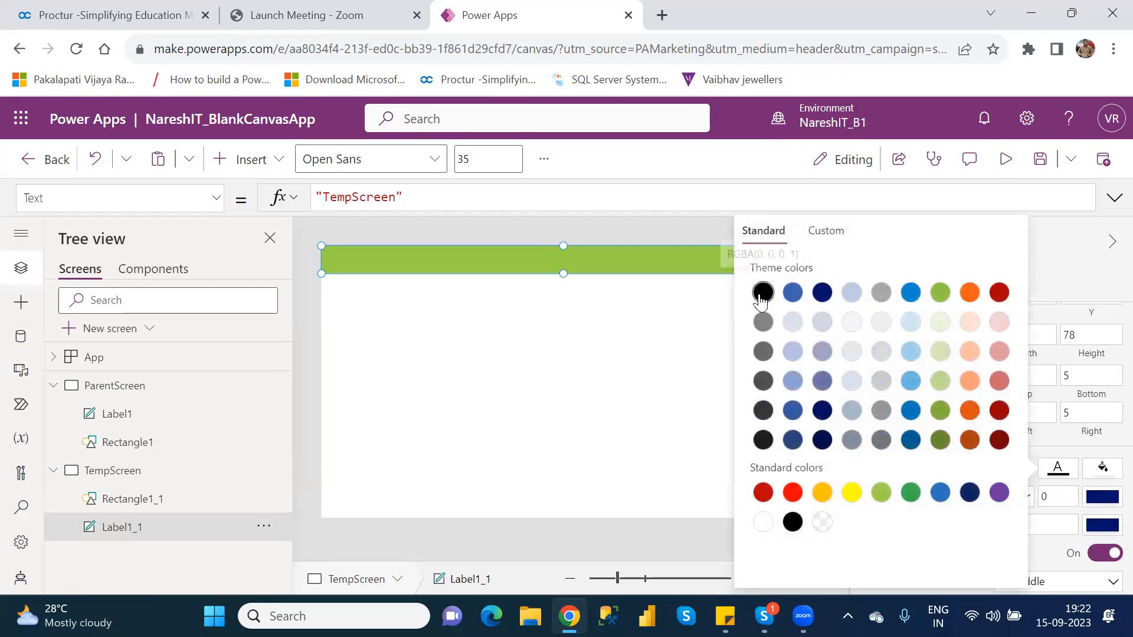
Move the TempScreen label below the header rectangle to the middle area and open the rectangle's reorder options
left_click(524, 325)
left_click_drag(524, 325, 547, 343)
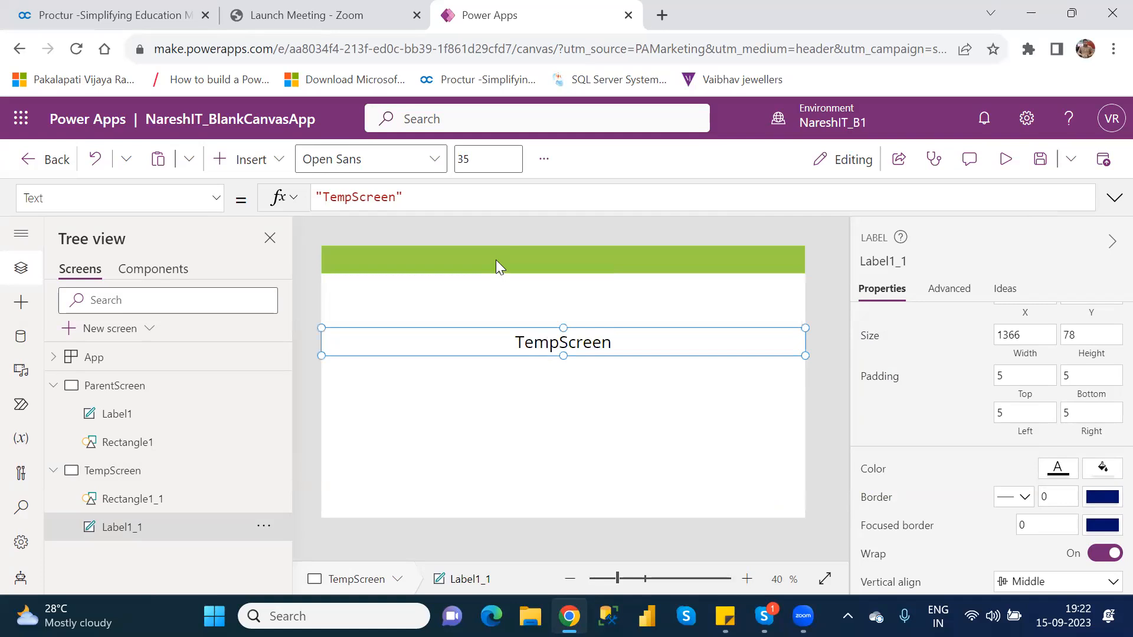
left_click(496, 259)
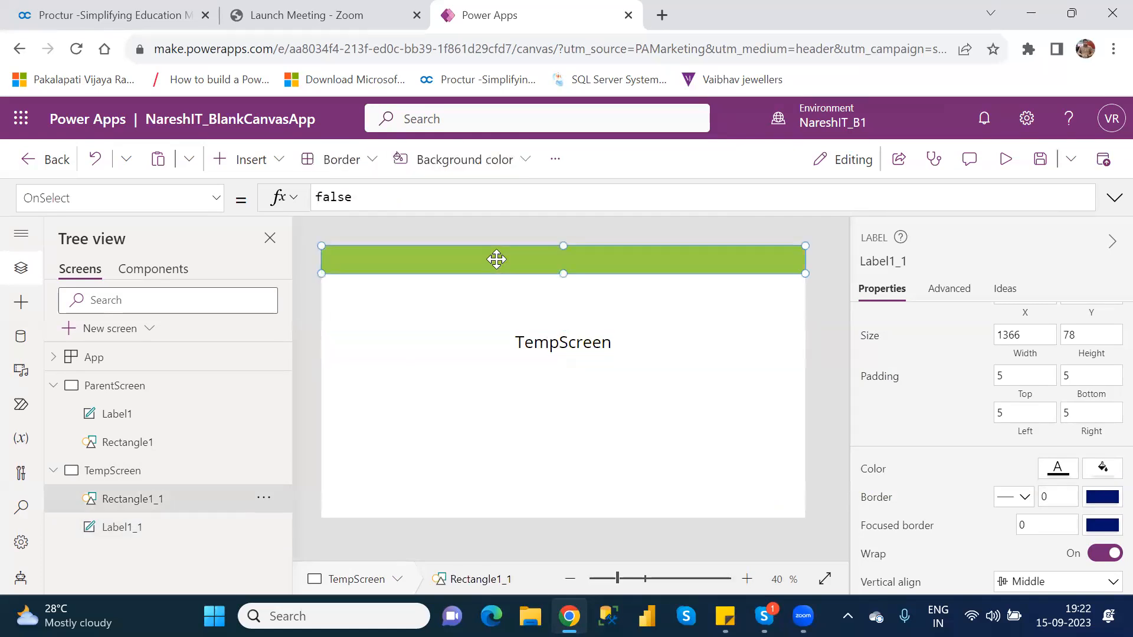
left_click(571, 344)
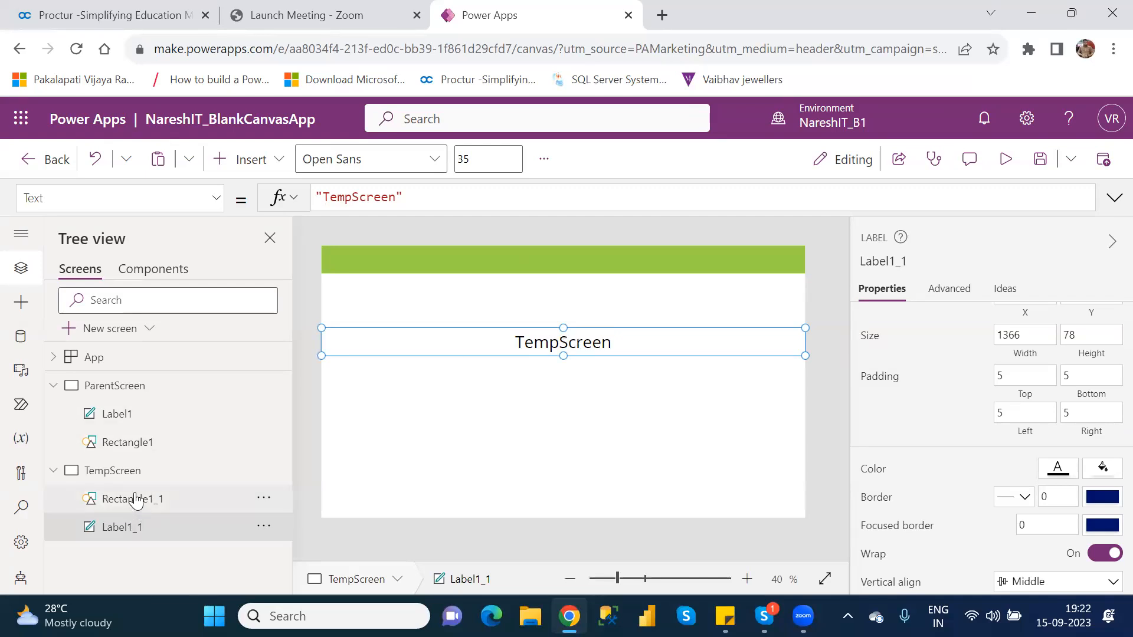
left_click(264, 502)
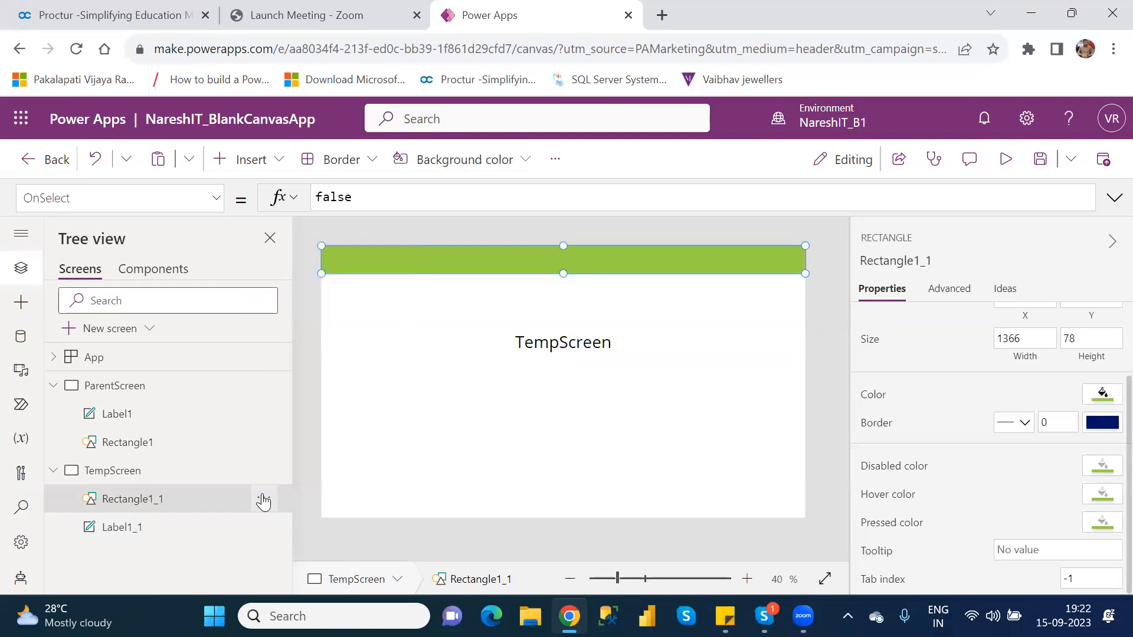
left_click(264, 500)
mouse_move(326, 420)
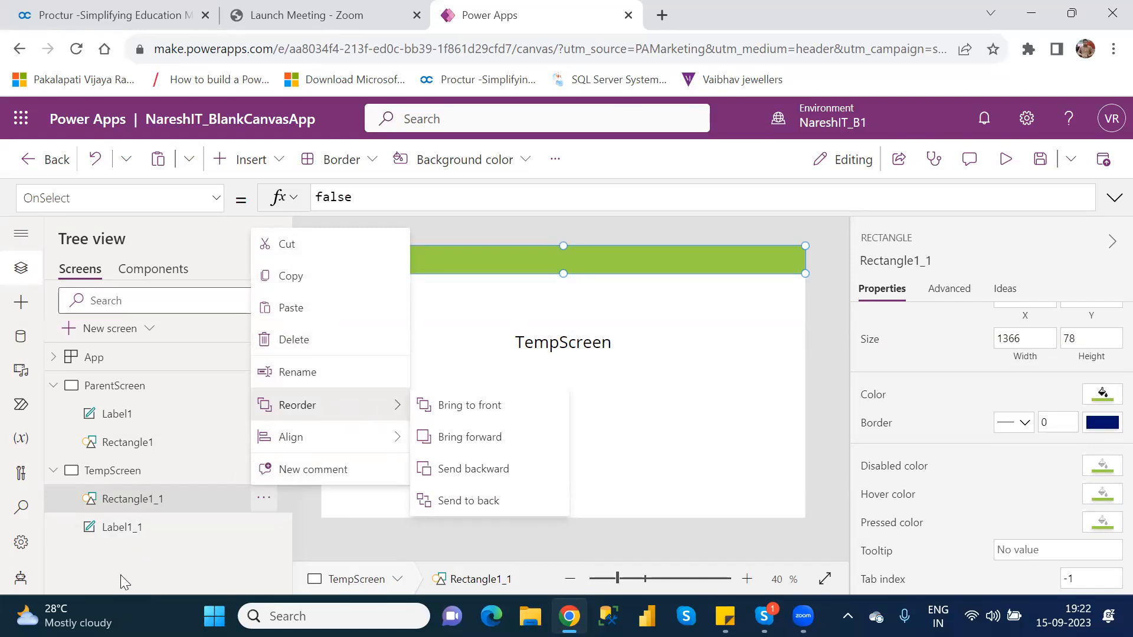
Move the TempScreen label back over the header rectangle and bring the label to the front
left_click(621, 344)
left_click_drag(620, 340, 622, 256)
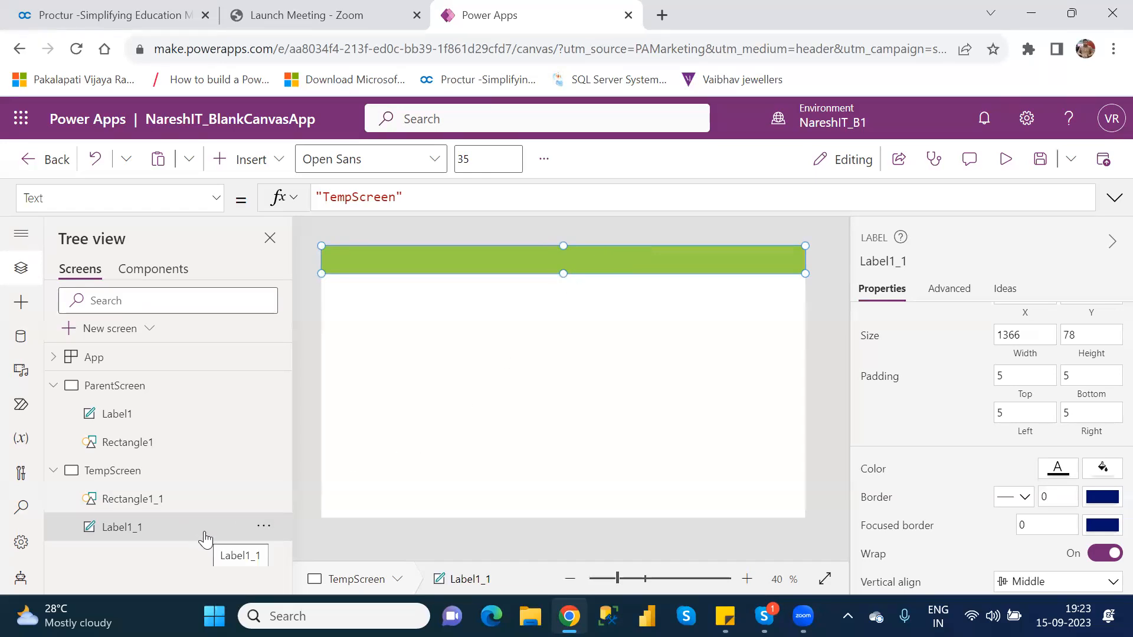
left_click(264, 528)
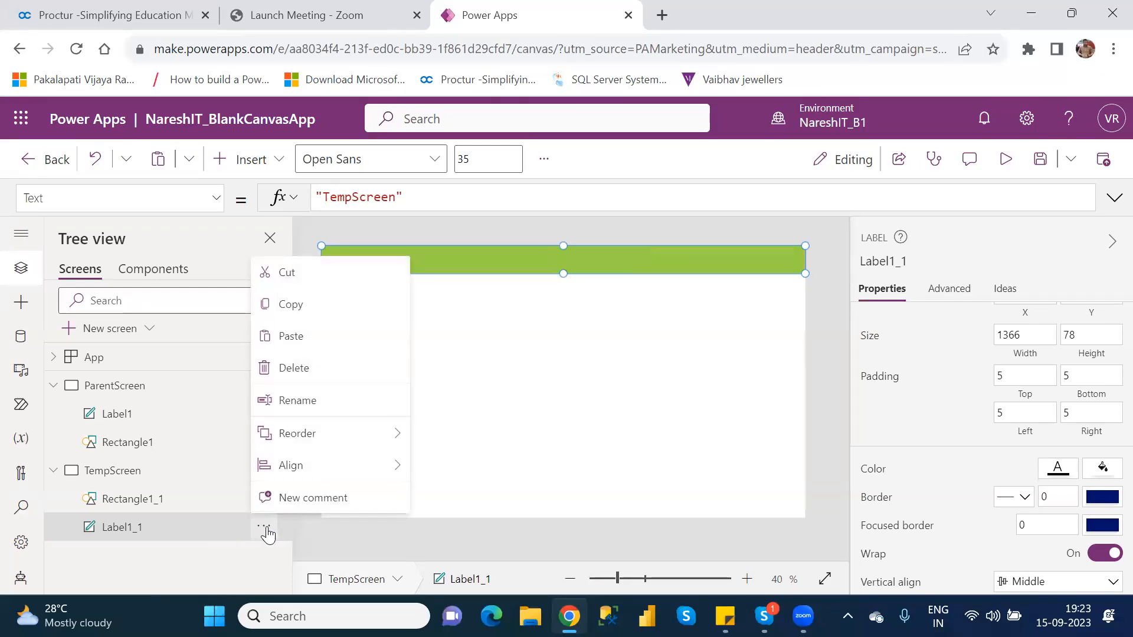
mouse_move(329, 473)
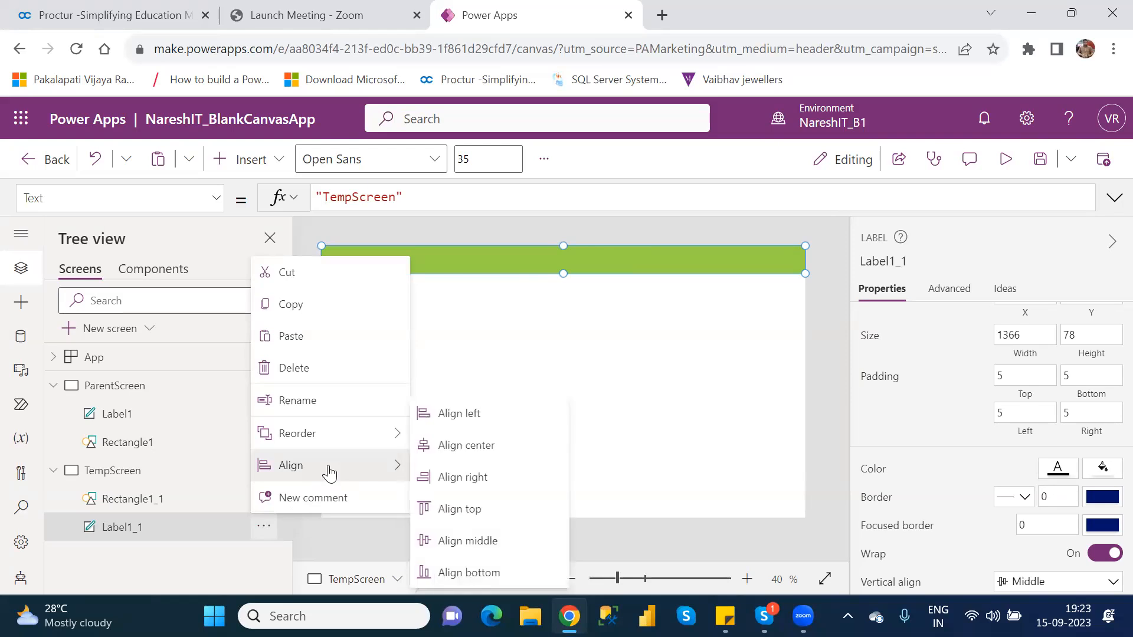
mouse_move(324, 443)
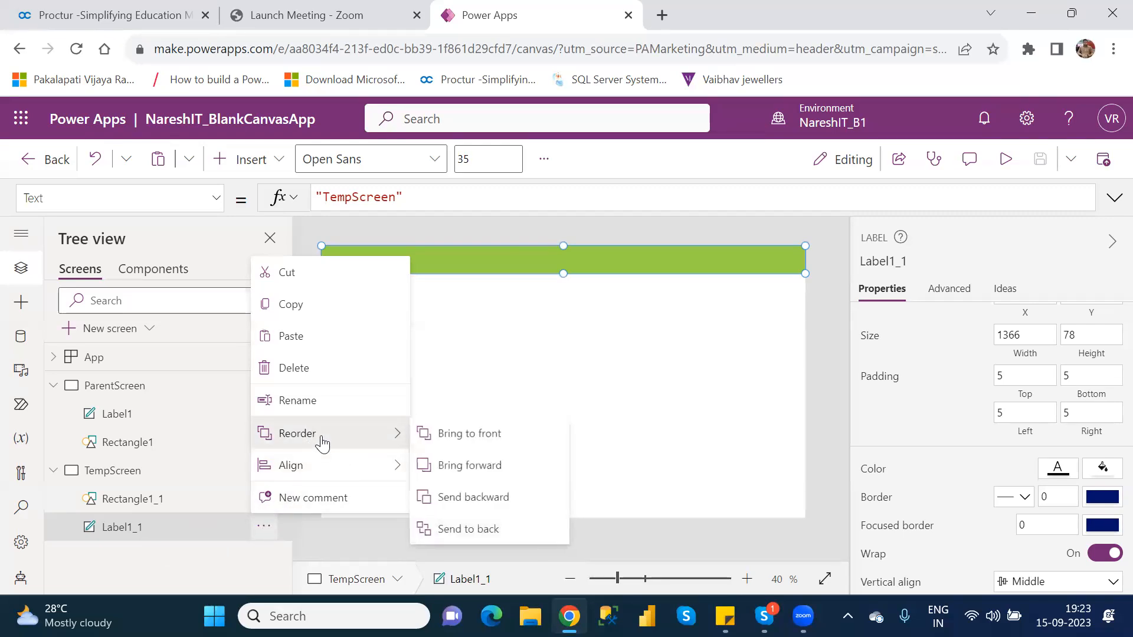
left_click(489, 436)
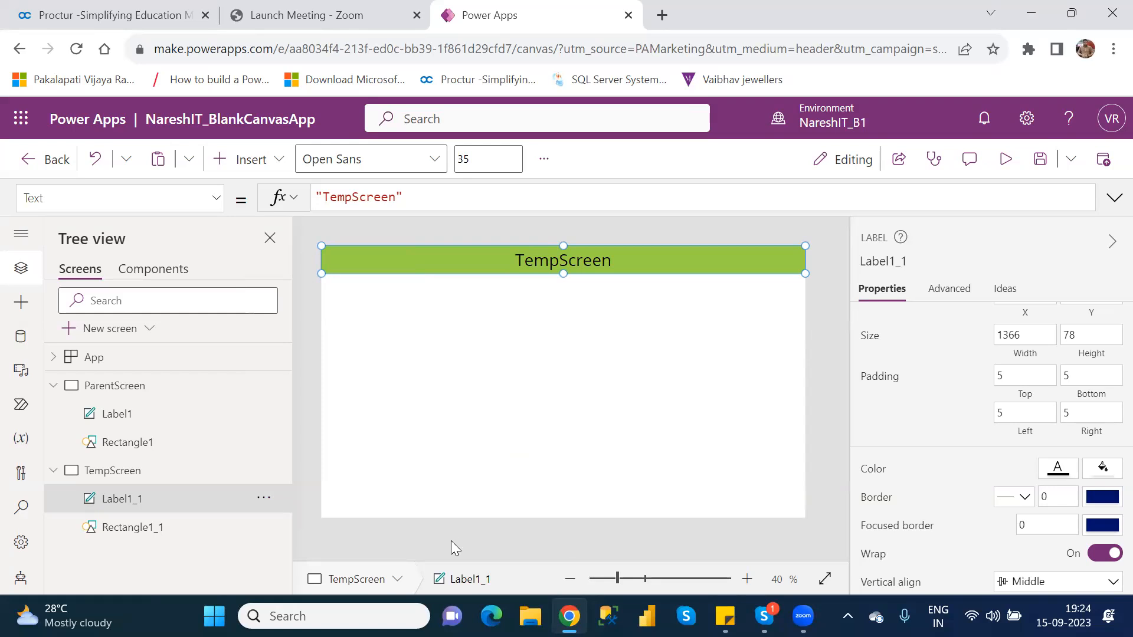
Send the TempScreen label to the back, behind the header rectangle
left_click(263, 500)
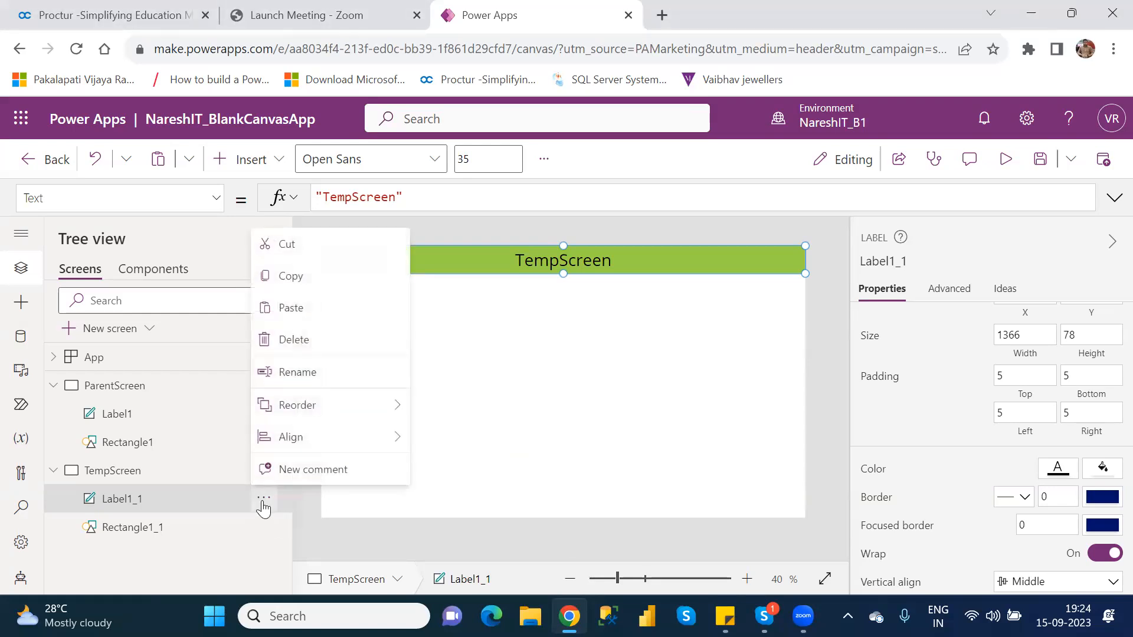
mouse_move(316, 408)
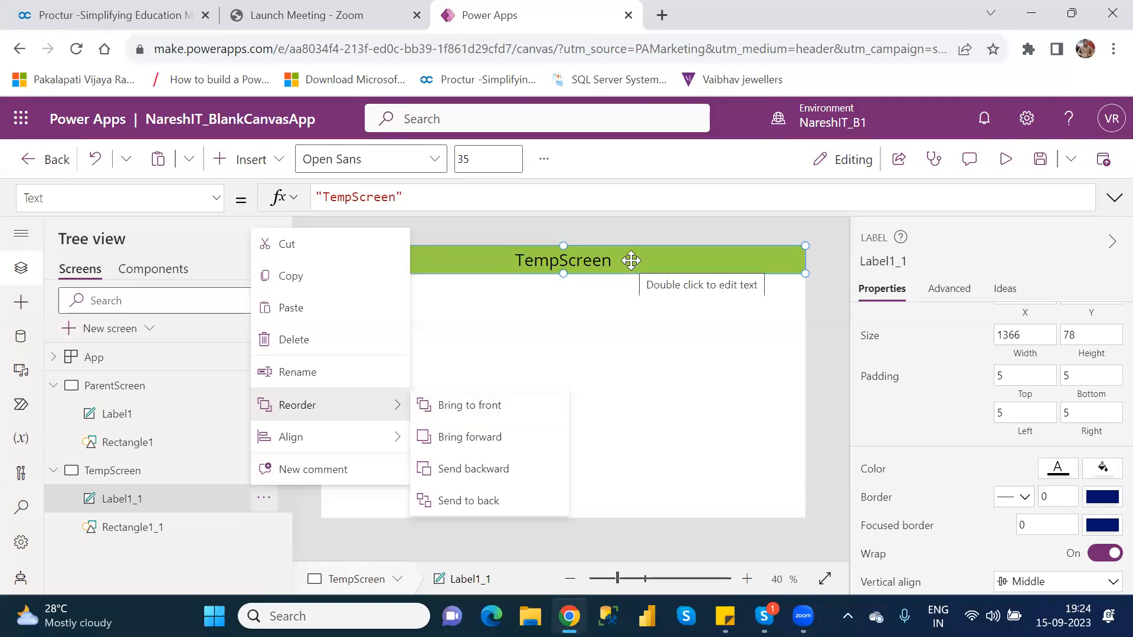
left_click(503, 502)
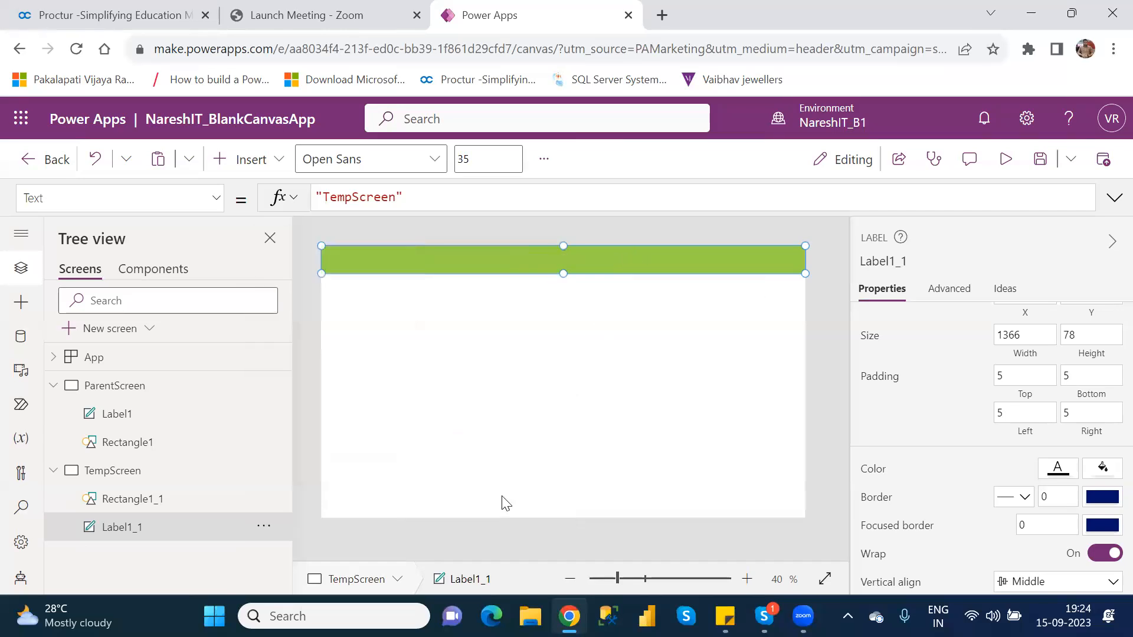
Send the header rectangle Rectangle1_1 on TempScreen to the back, behind the label
left_click(505, 388)
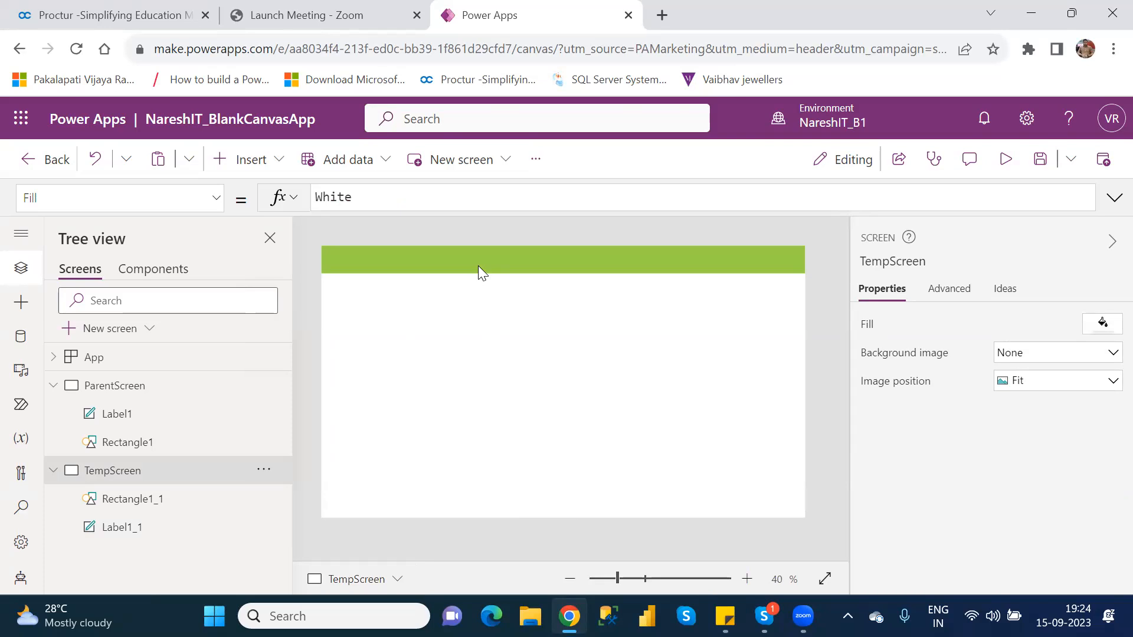
left_click(265, 500)
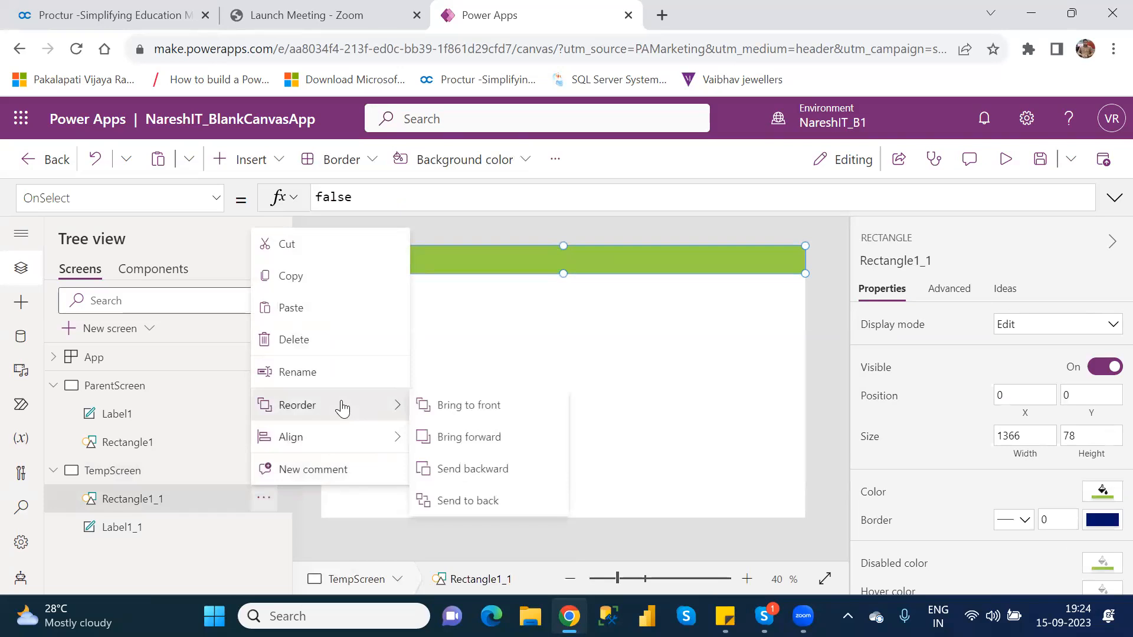
left_click(472, 503)
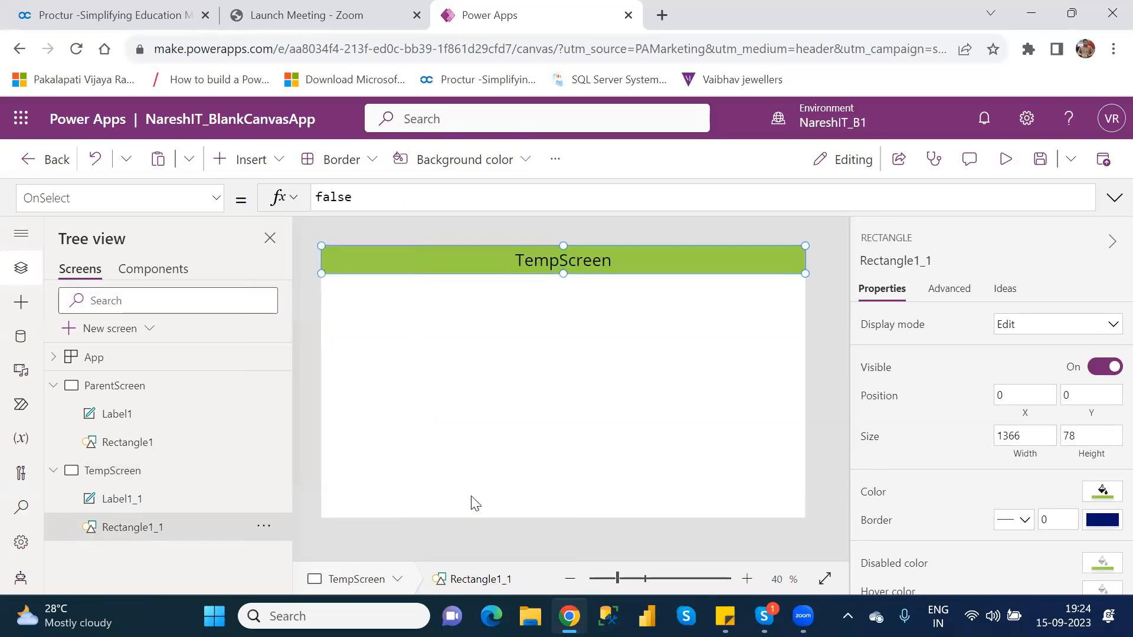
left_click(543, 404)
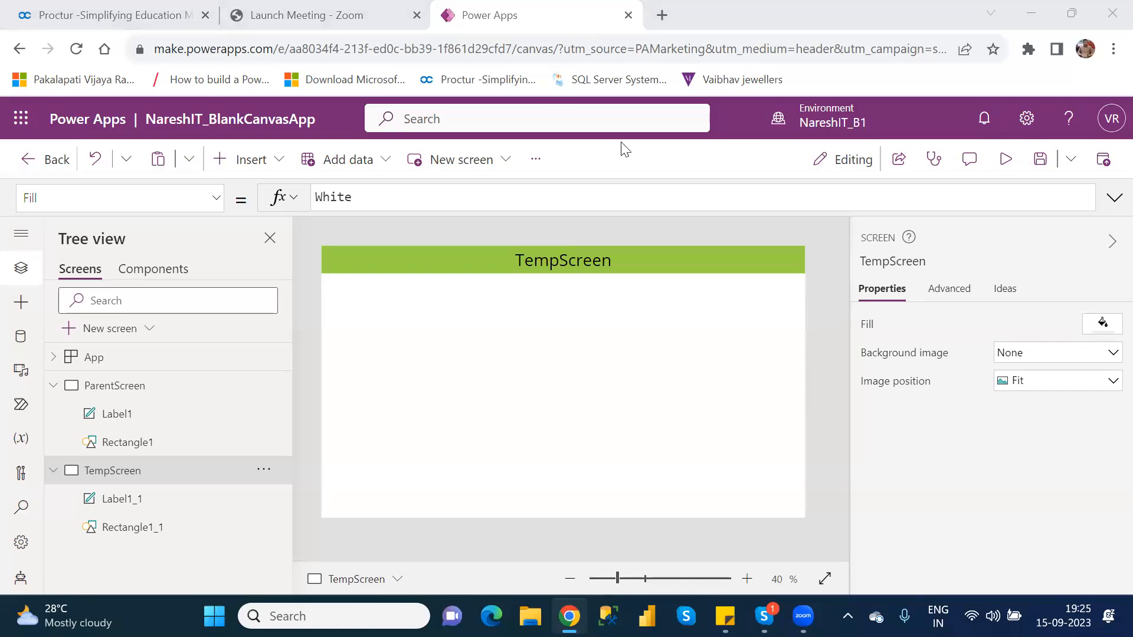
left_click(536, 322)
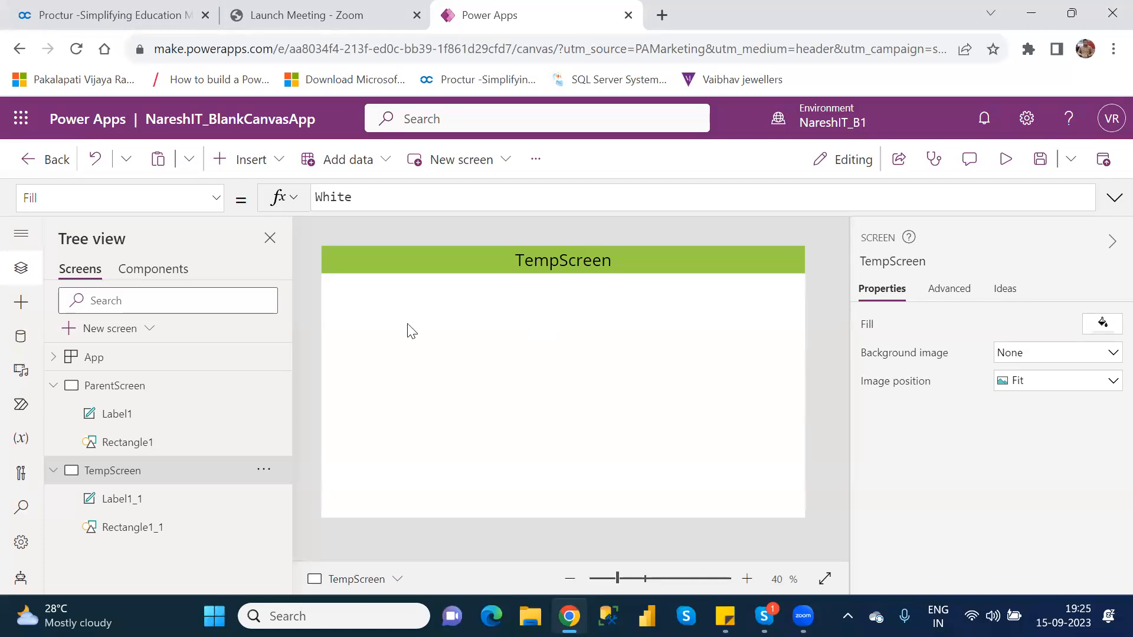
Set the color of Rectangle1_1 on TempScreen to the standard orange, RGBA(255, 191, 0, 1)
left_click(375, 263)
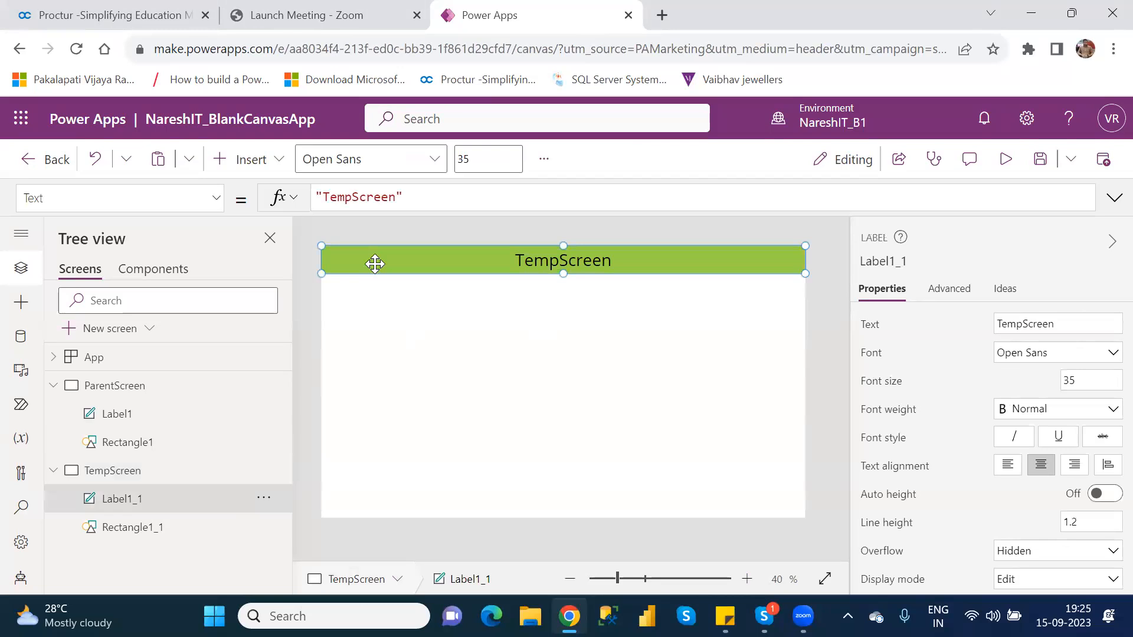
left_click(152, 532)
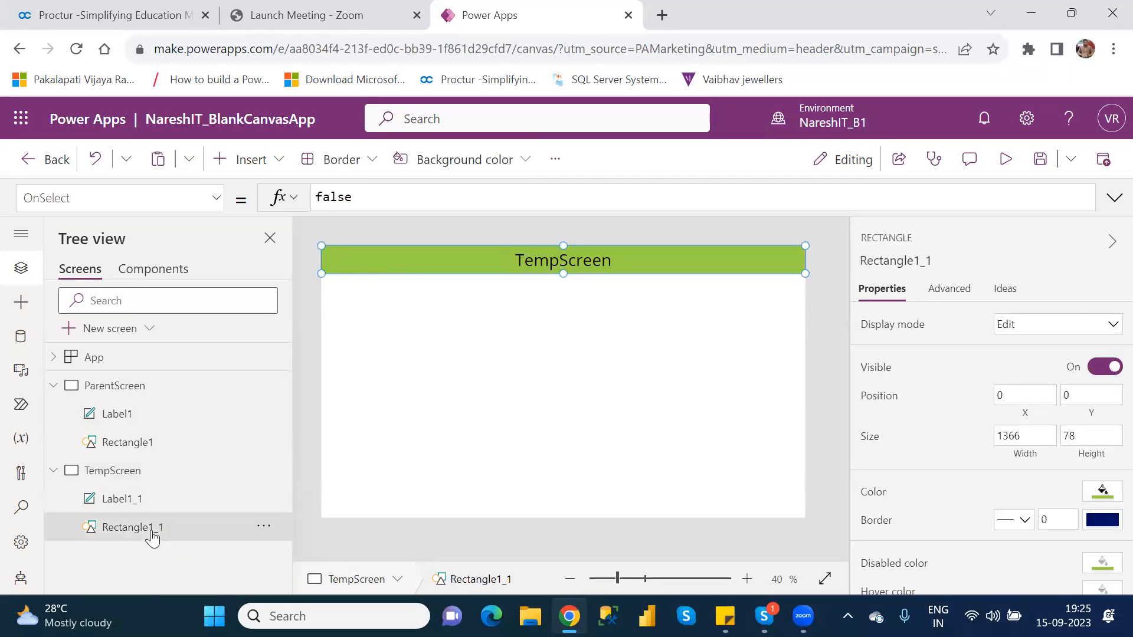
left_click(1103, 493)
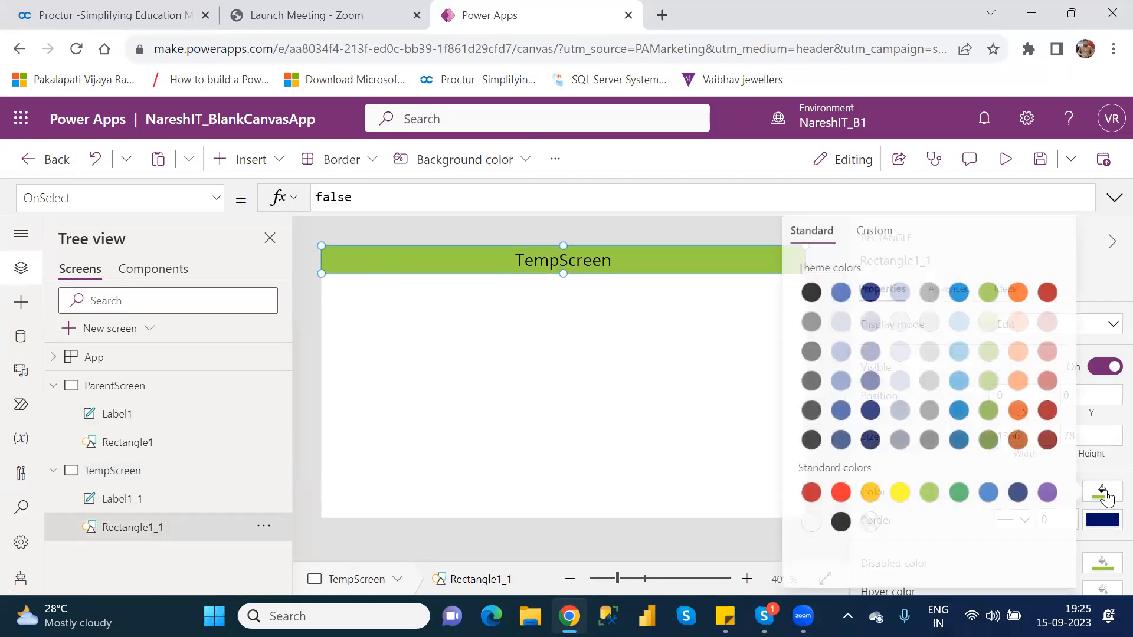
left_click(867, 495)
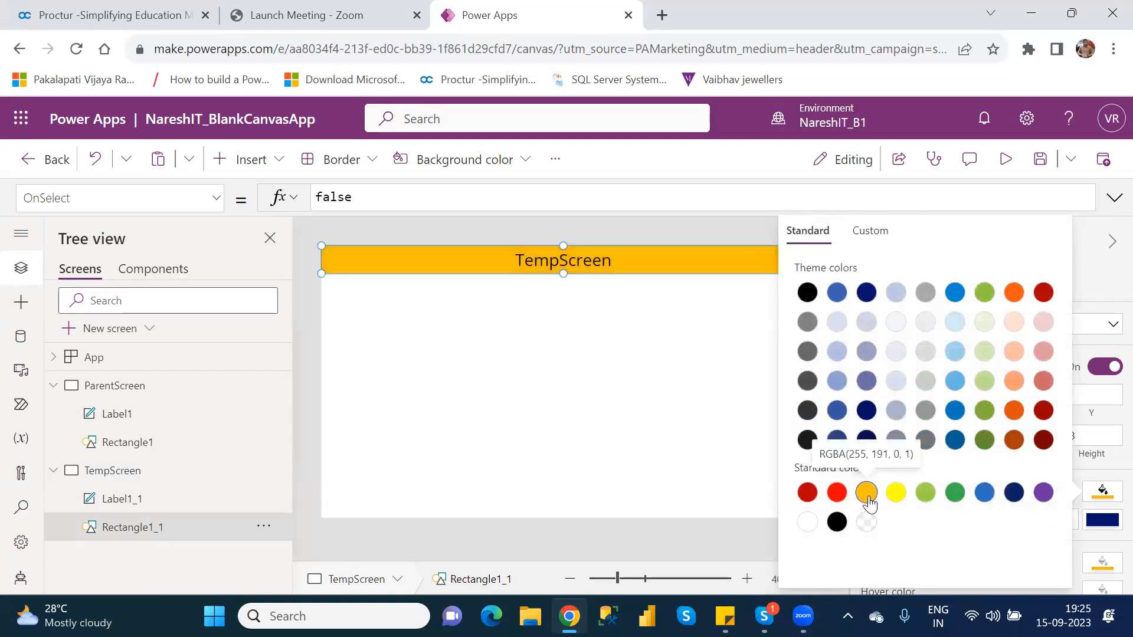
left_click(597, 385)
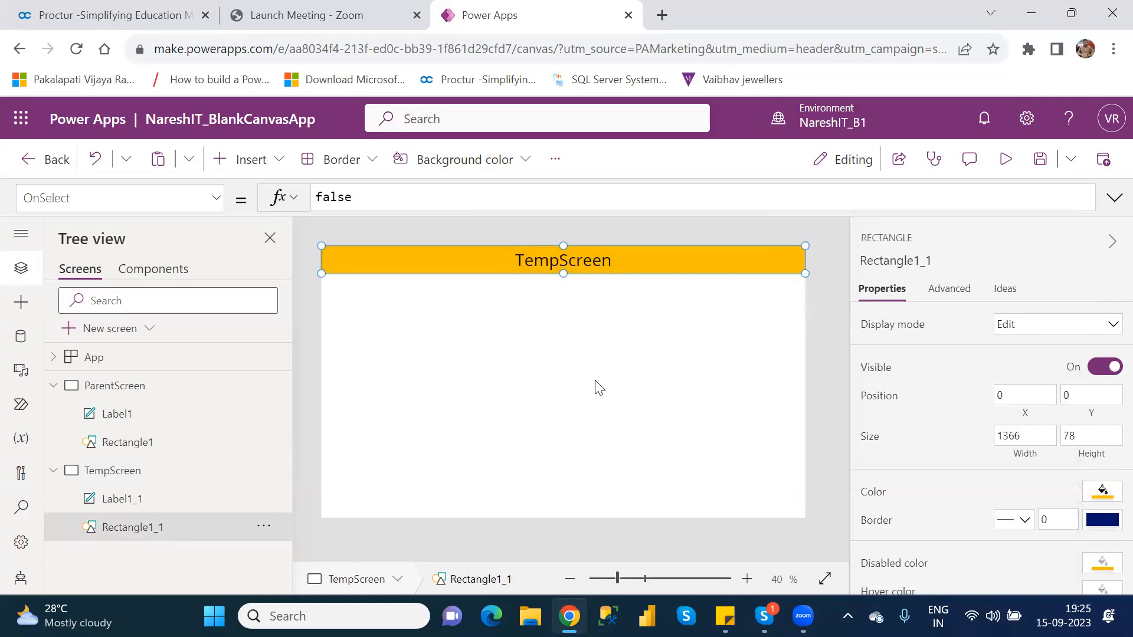
left_click(599, 388)
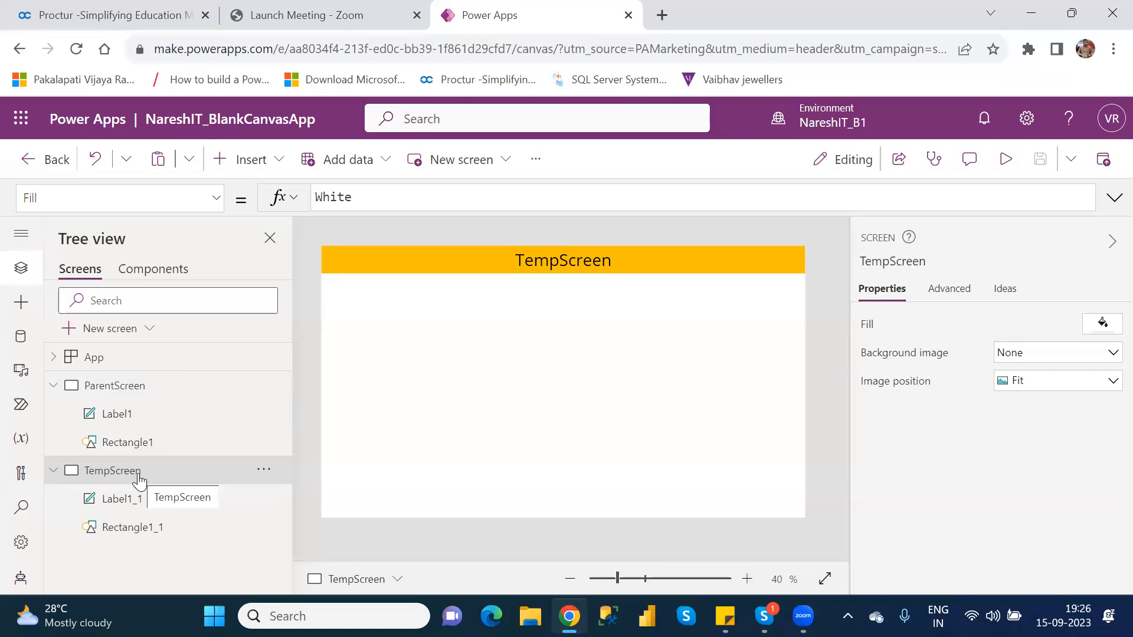
Set the font size of Label1_1 on TempScreen to 15
left_click(108, 384)
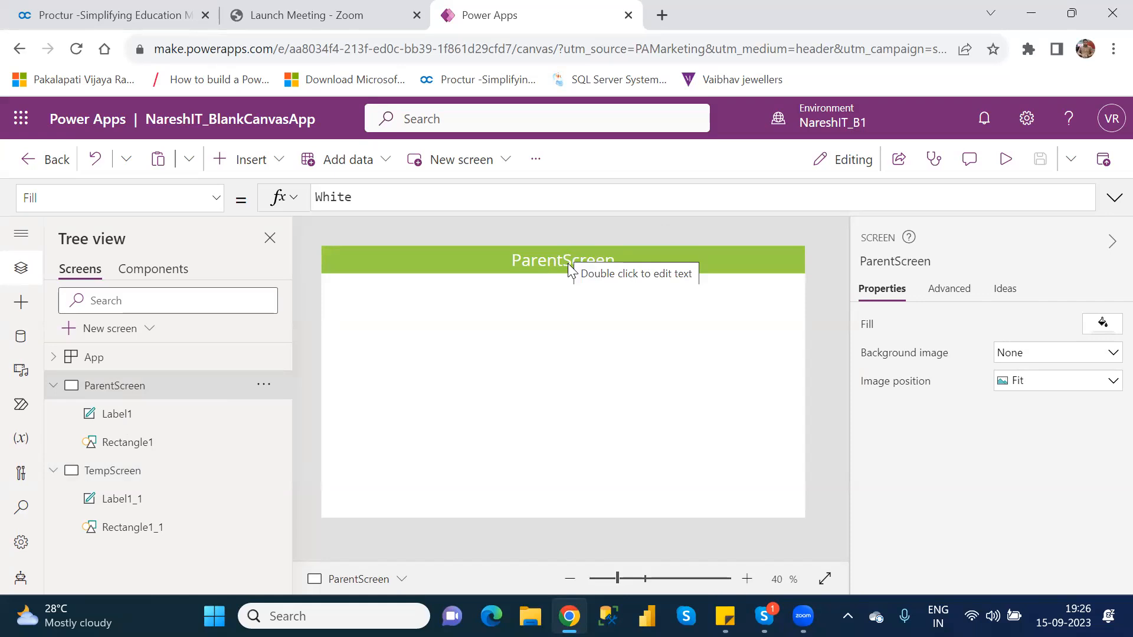
left_click(130, 510)
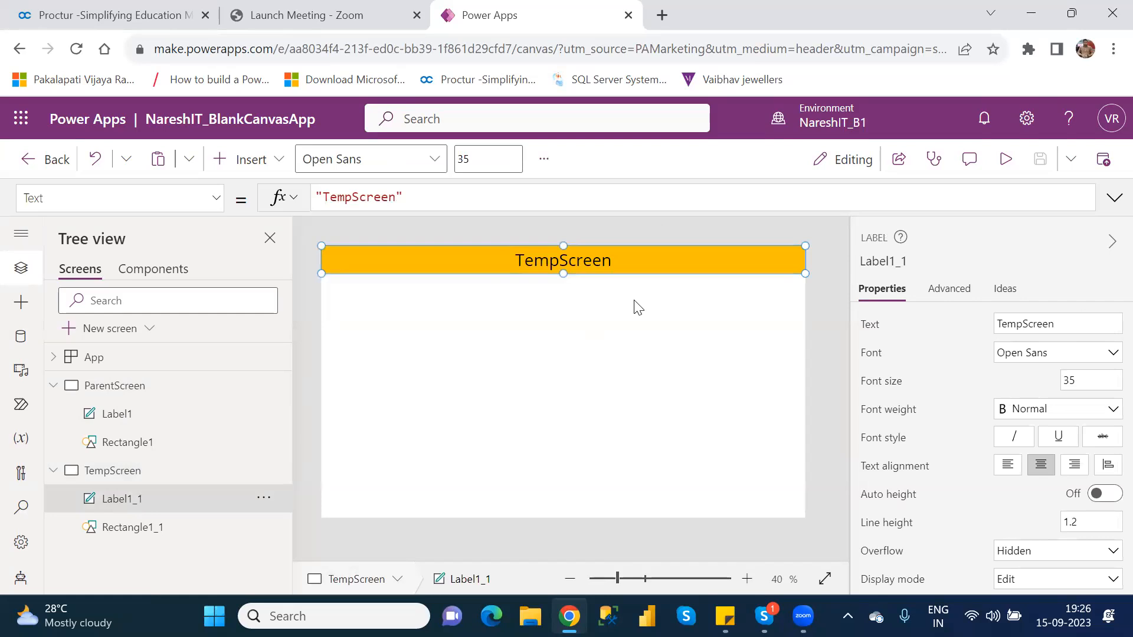
double_click(1067, 377)
type("15")
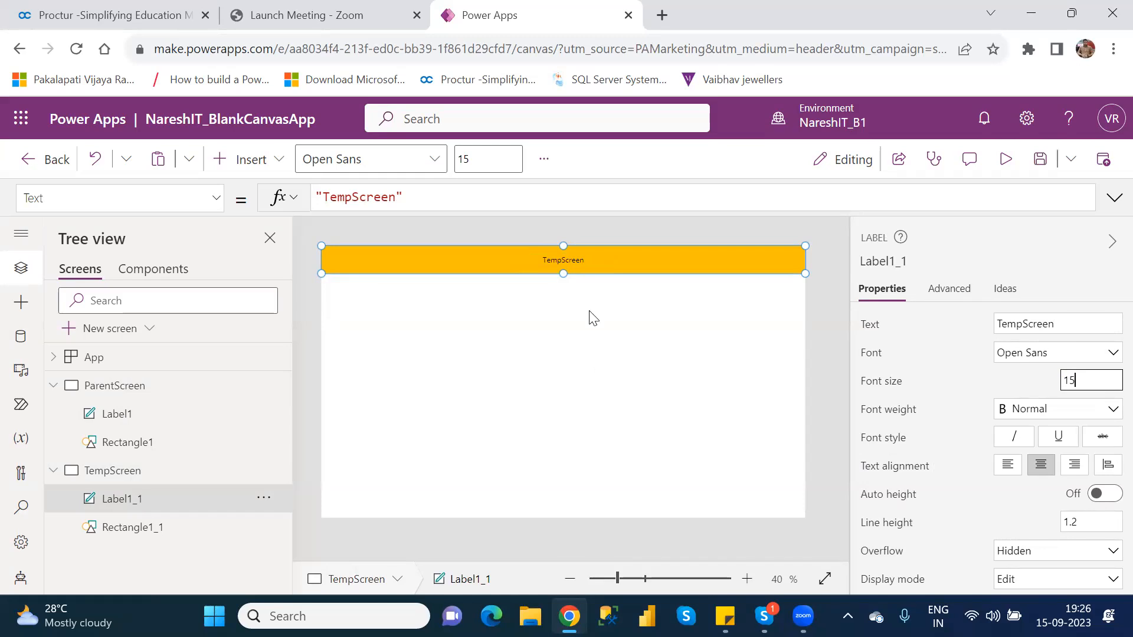
Compare Label1 and Rectangle1 on ParentScreen with their copies on TempScreen, and show the Fill formula of Rectangle1
left_click(118, 414)
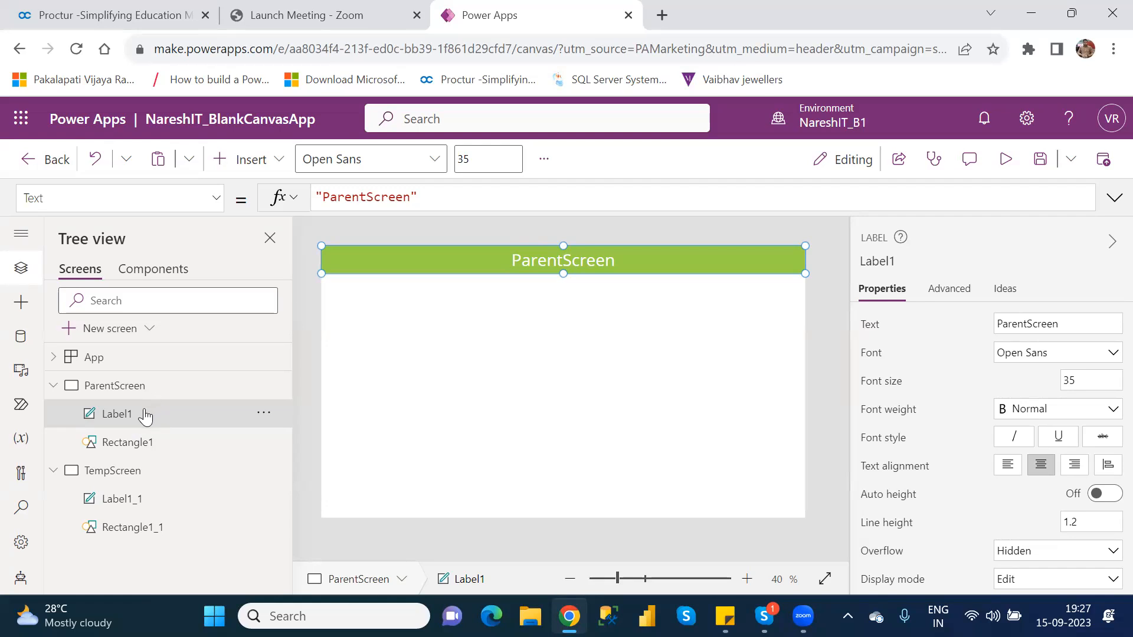
left_click(160, 446)
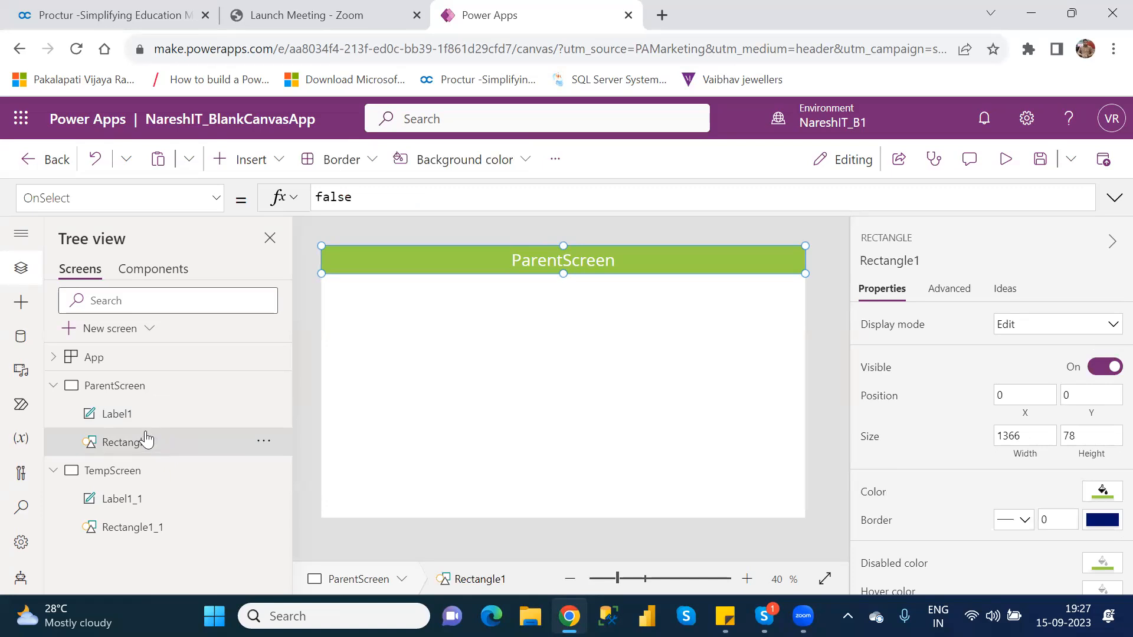
left_click(145, 531)
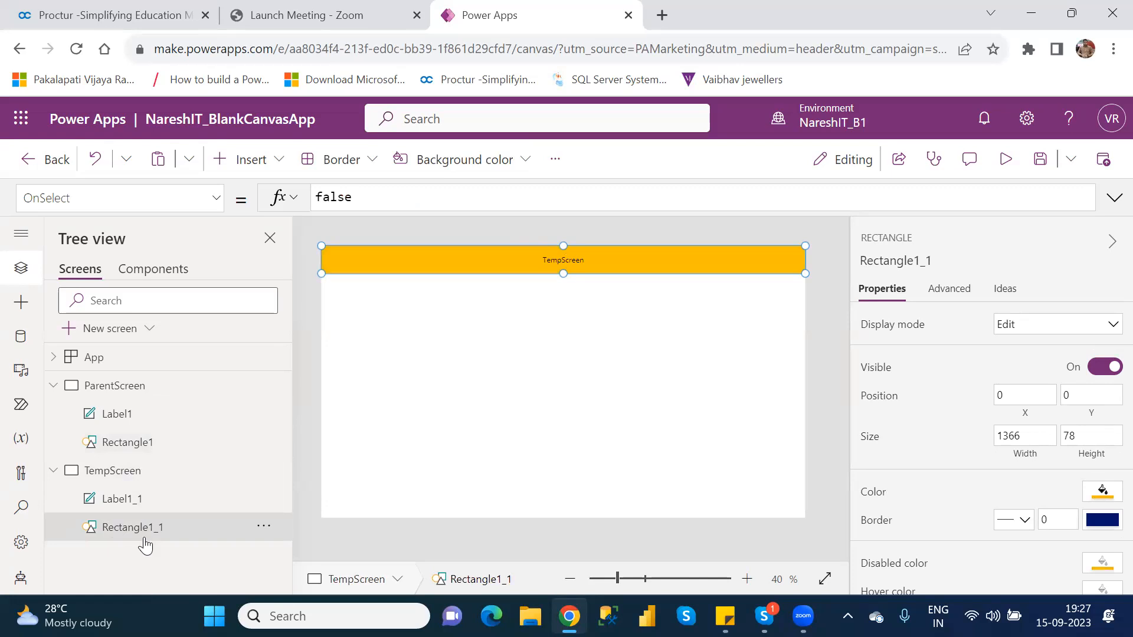
left_click(129, 417)
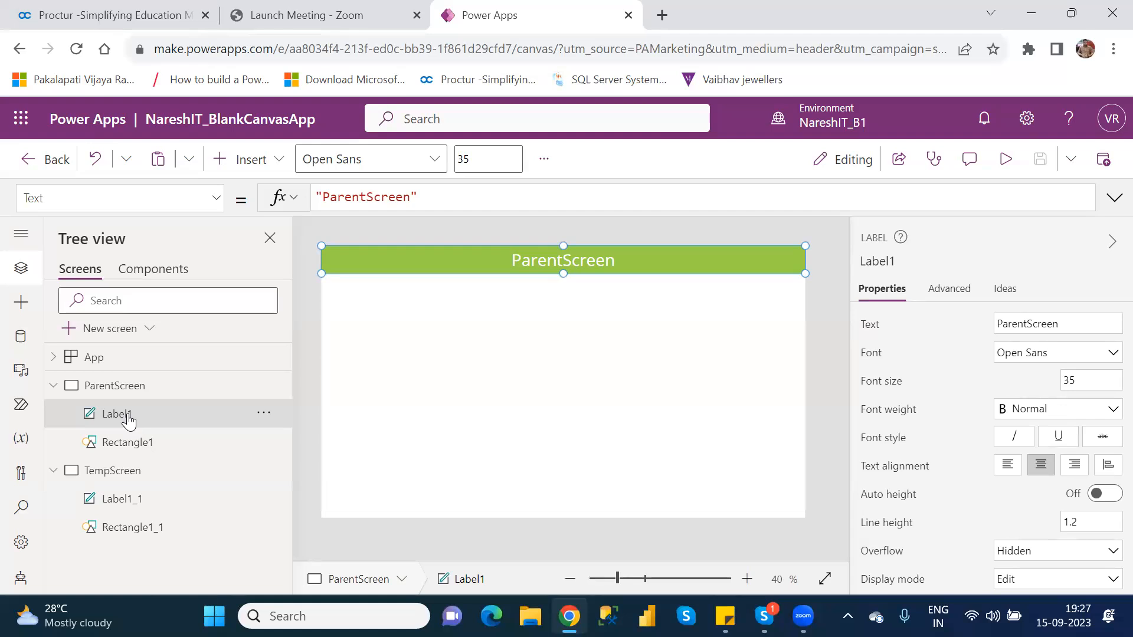
left_click(146, 508)
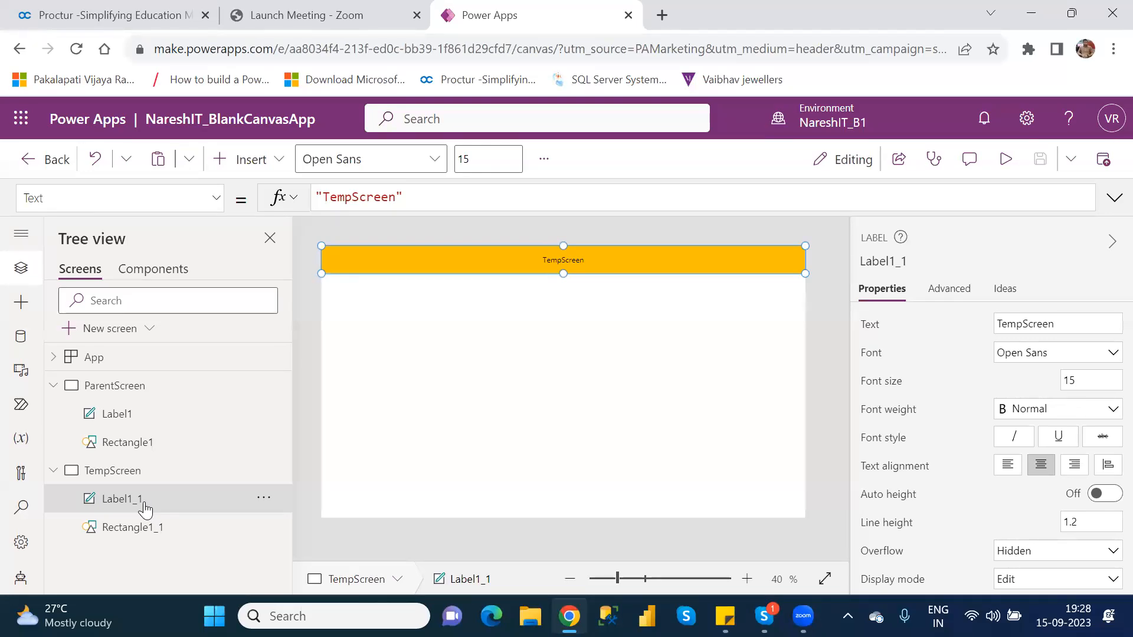
left_click(149, 391)
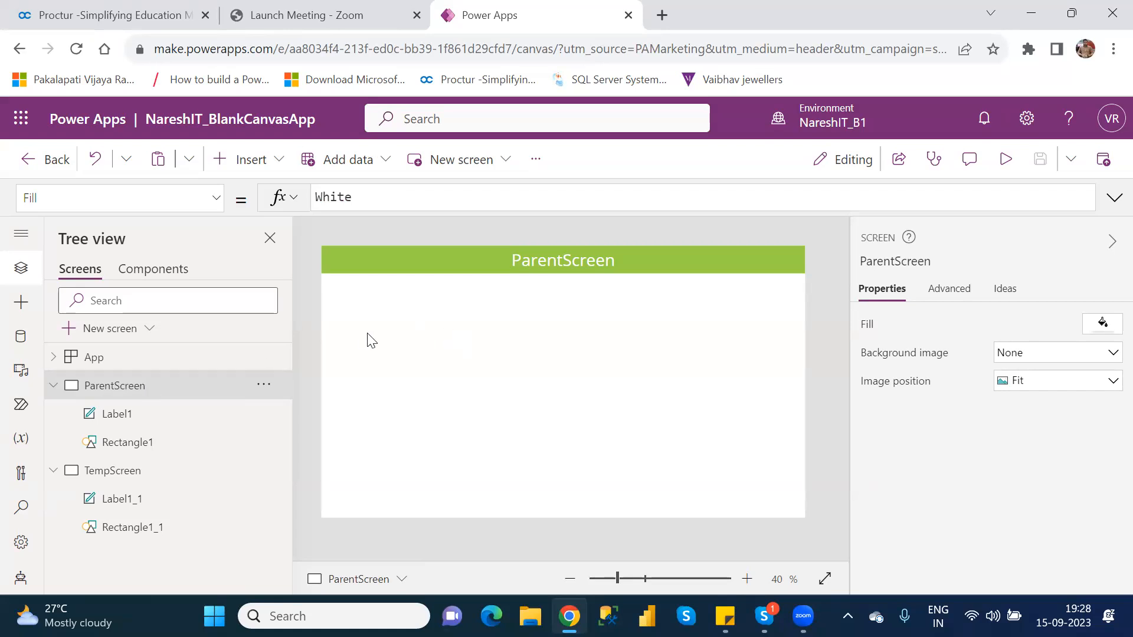
left_click(144, 452)
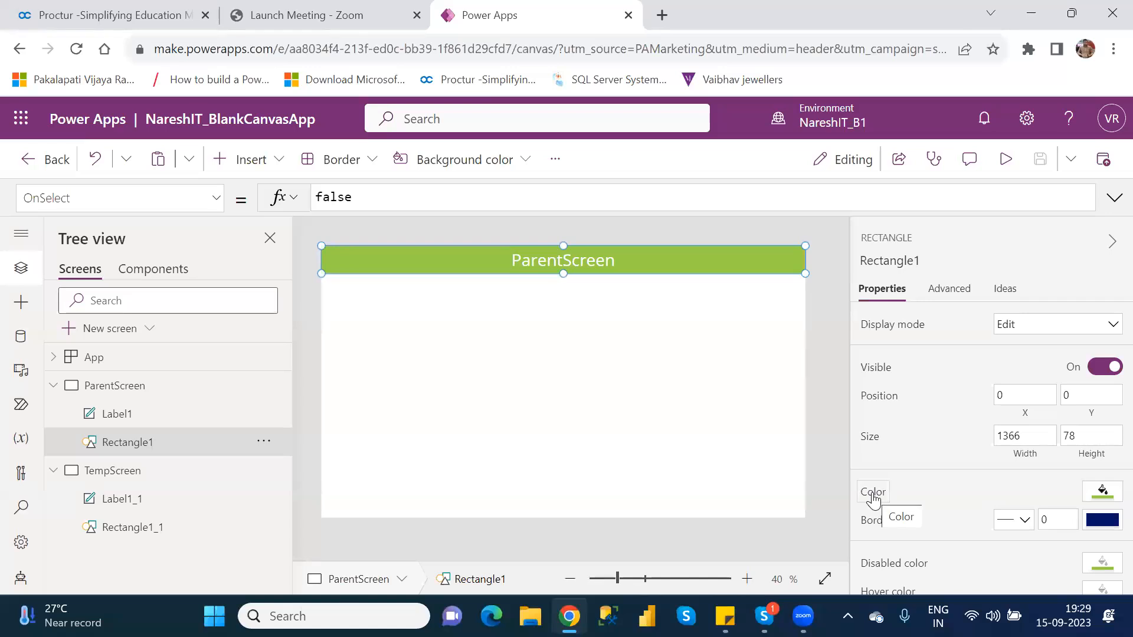
left_click(873, 496)
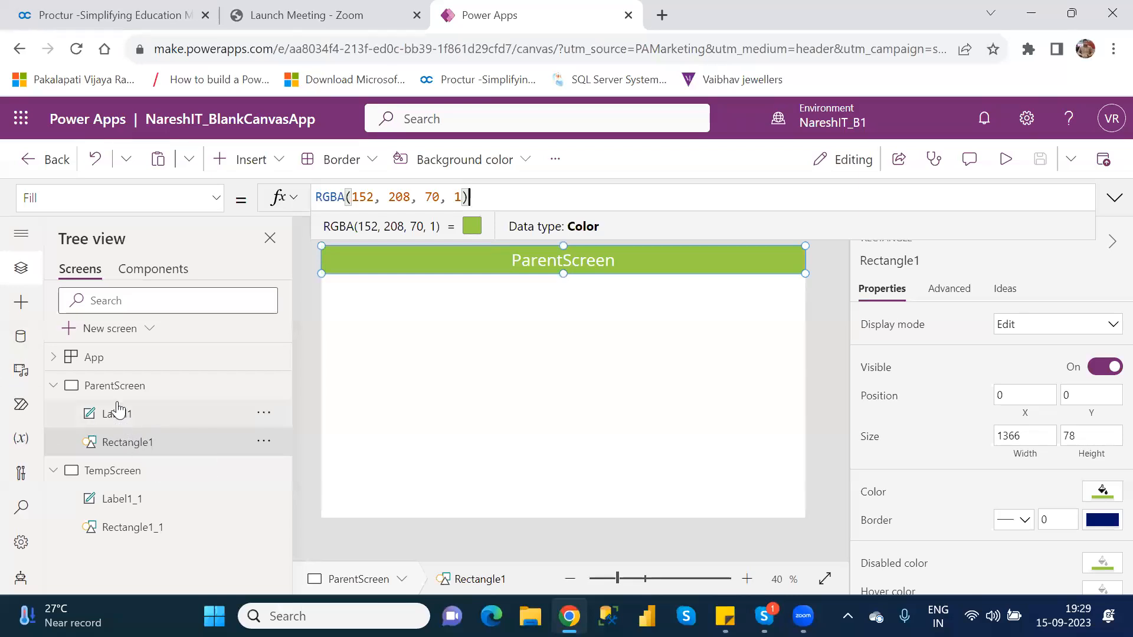
Review the Fill formula of Rectangle1 on ParentScreen
left_click(111, 387)
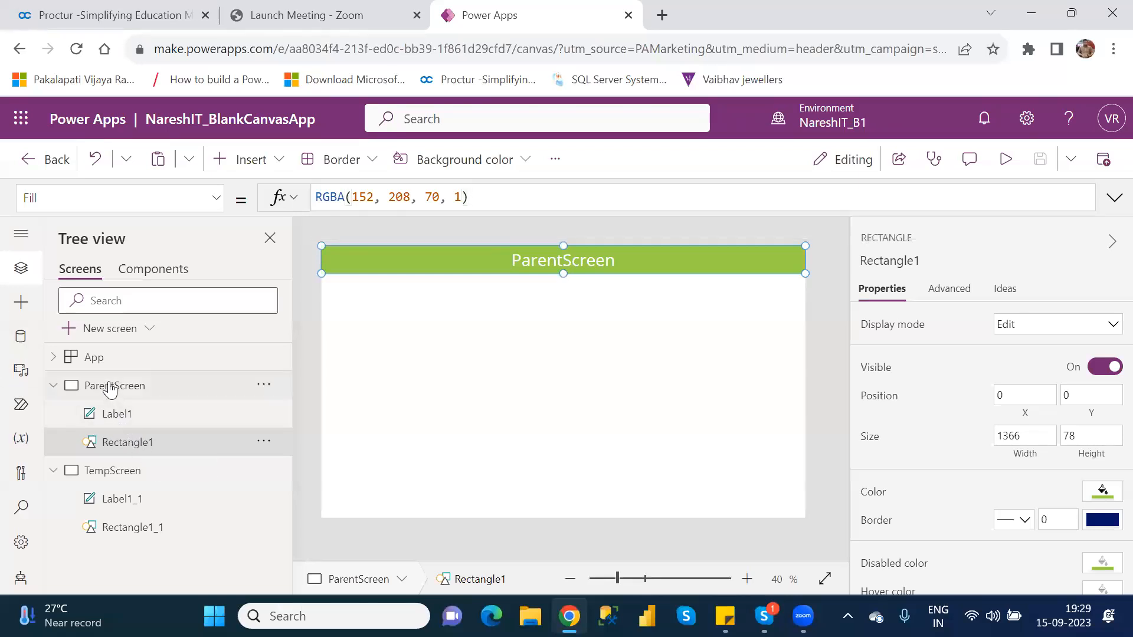
left_click(141, 450)
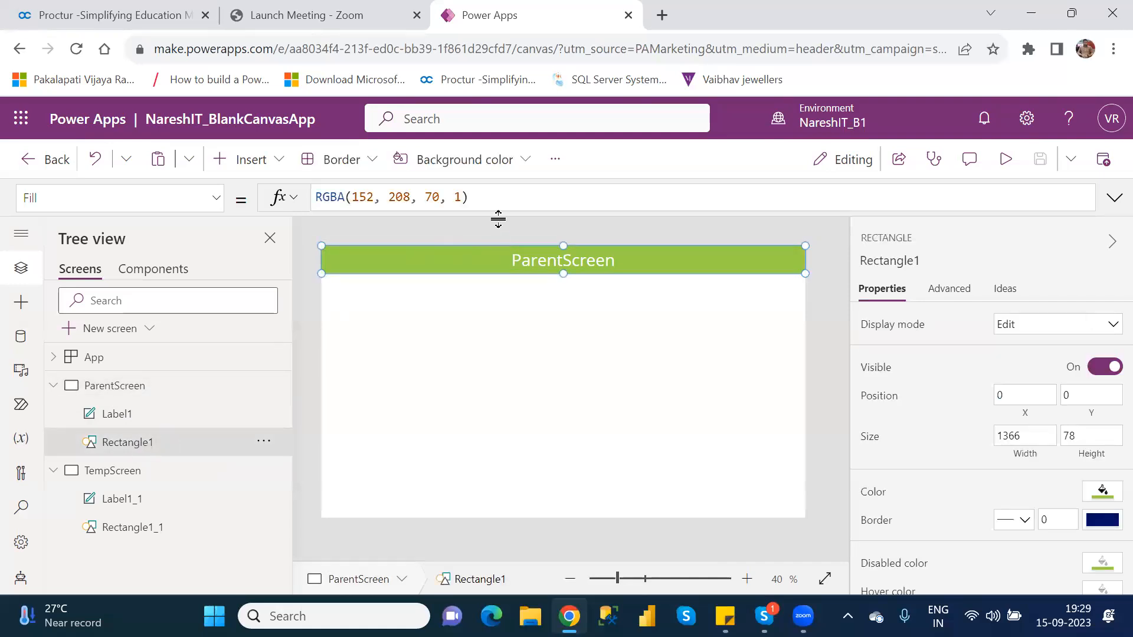
left_click_drag(498, 196, 315, 196)
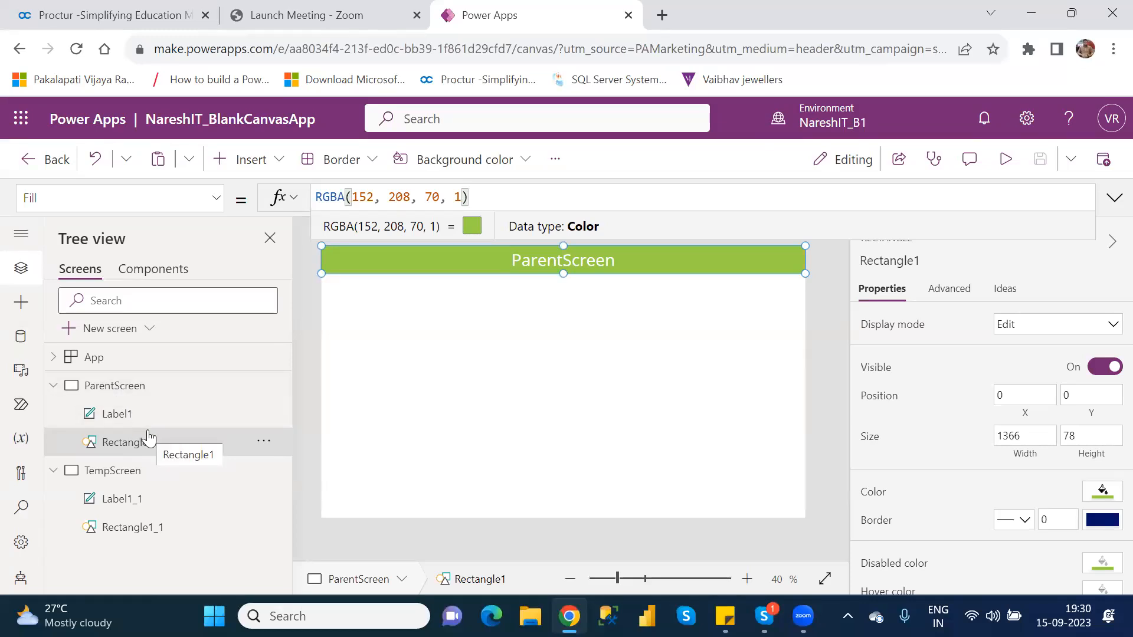
Replace the fixed Fill color of Rectangle1_1 on TempScreen with the formula Rectangle1.Fill
left_click(139, 529)
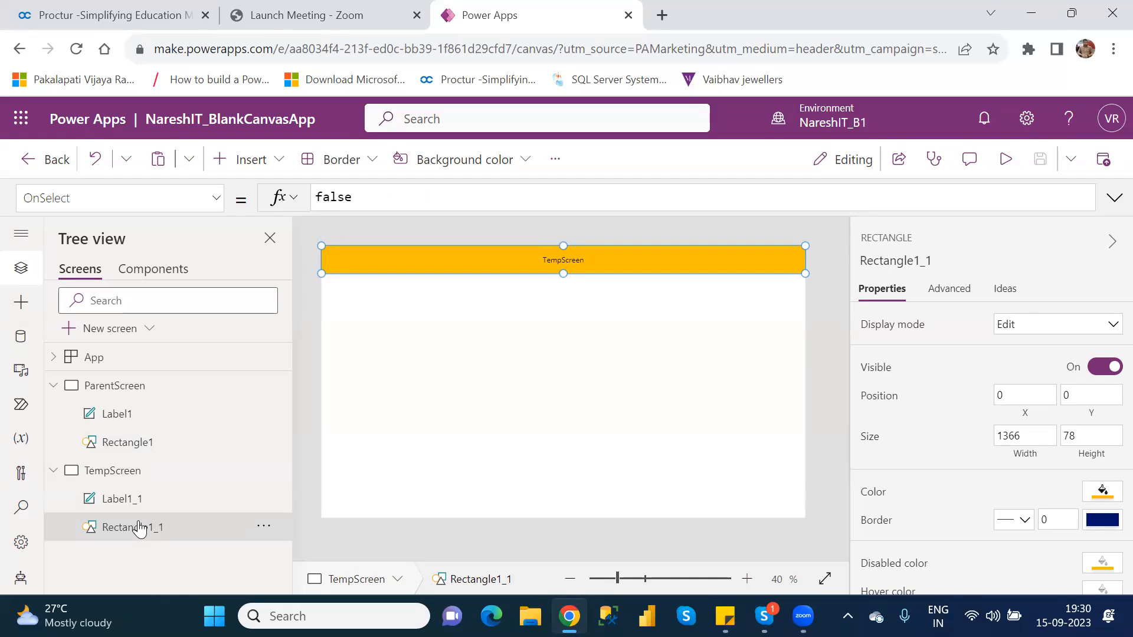
left_click(875, 493)
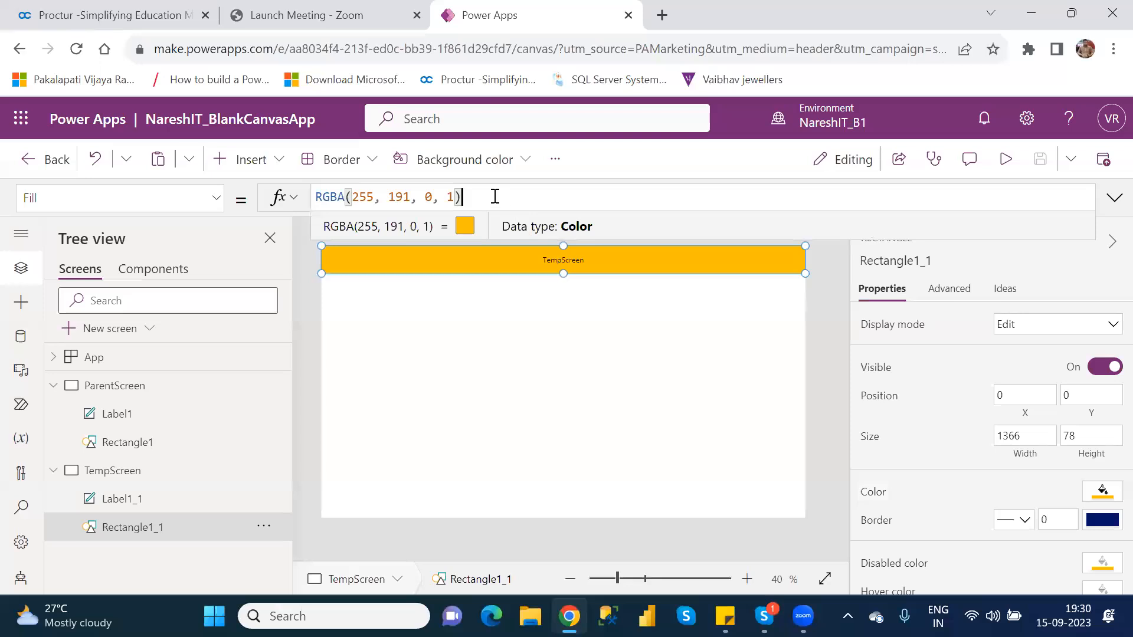
left_click_drag(479, 196, 316, 194)
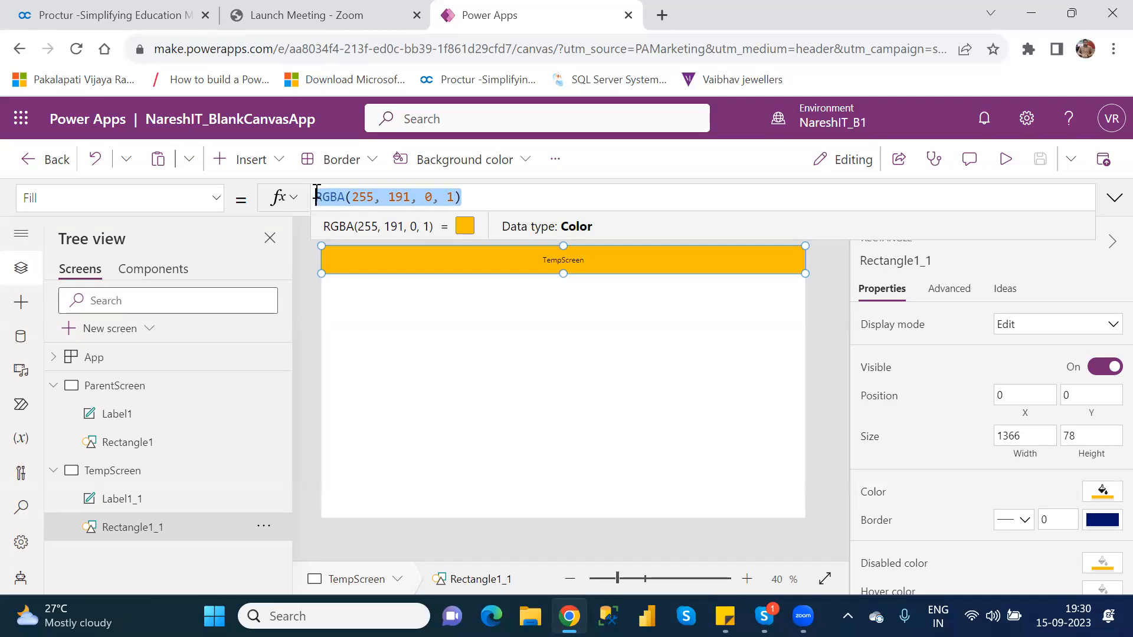
key("BackSpace")
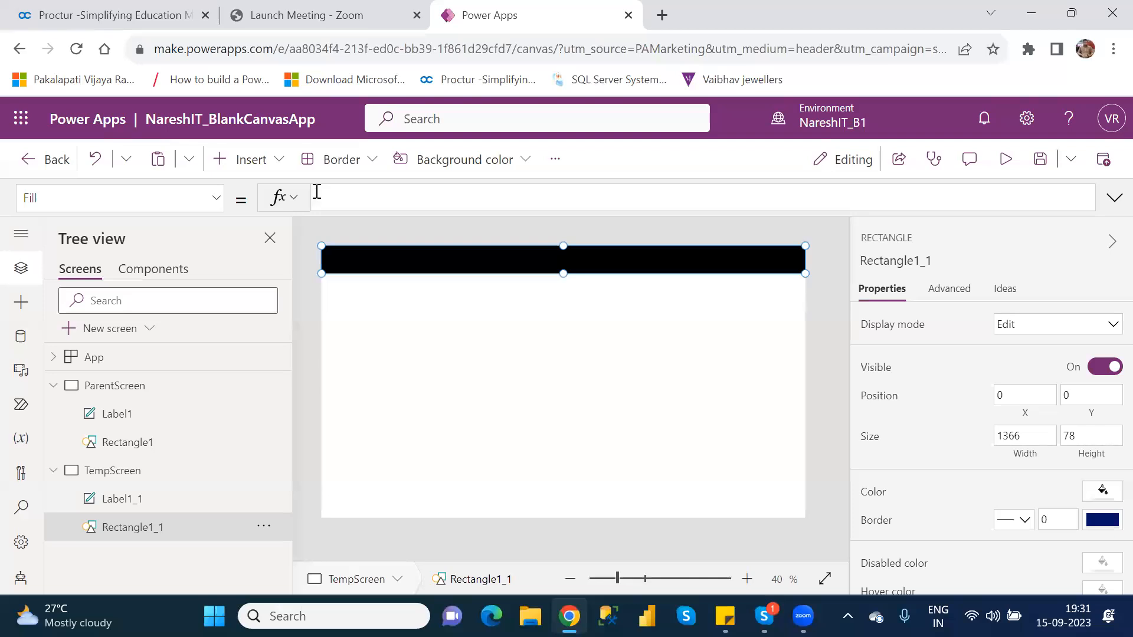
type("Recr")
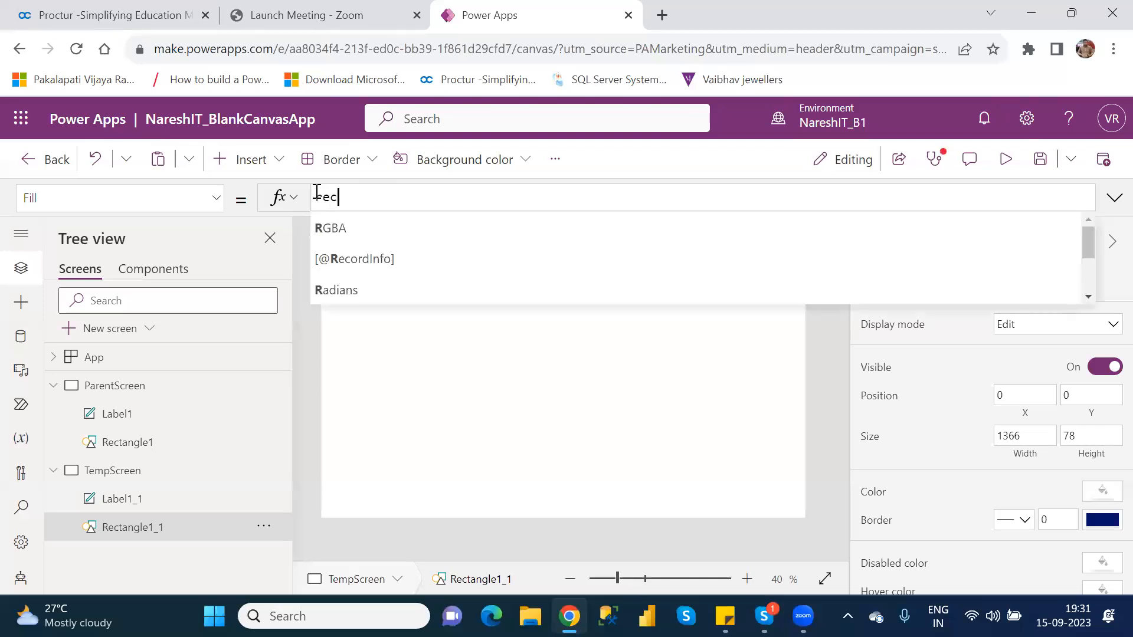
key("BackSpace")
type("tab")
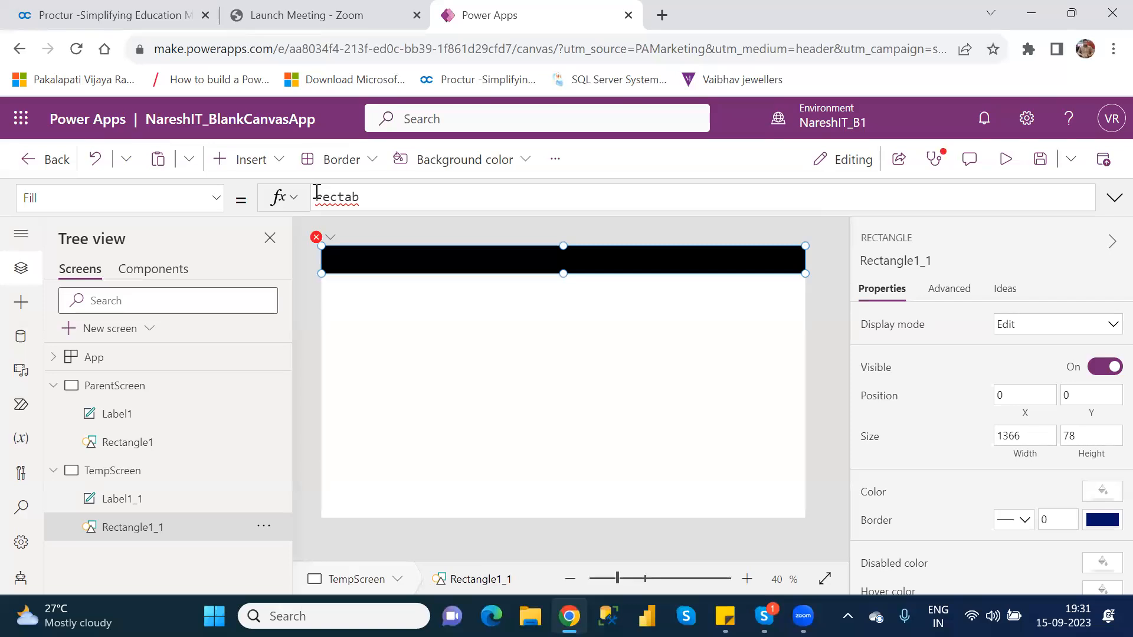
key("BackSpace")
type("ng")
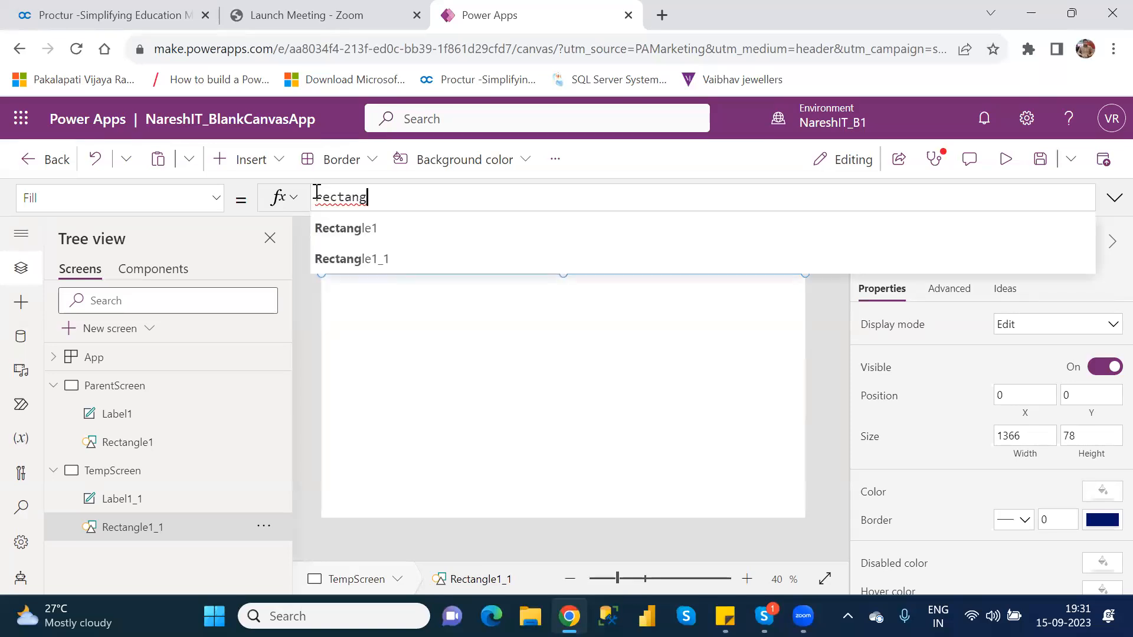
key("Tab")
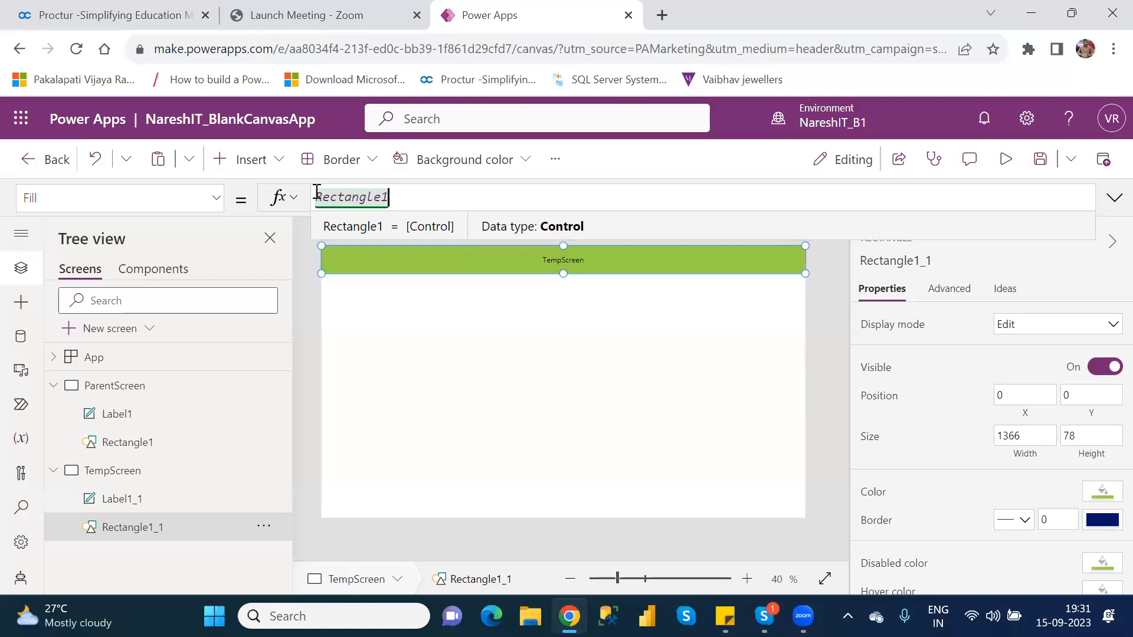
type(".")
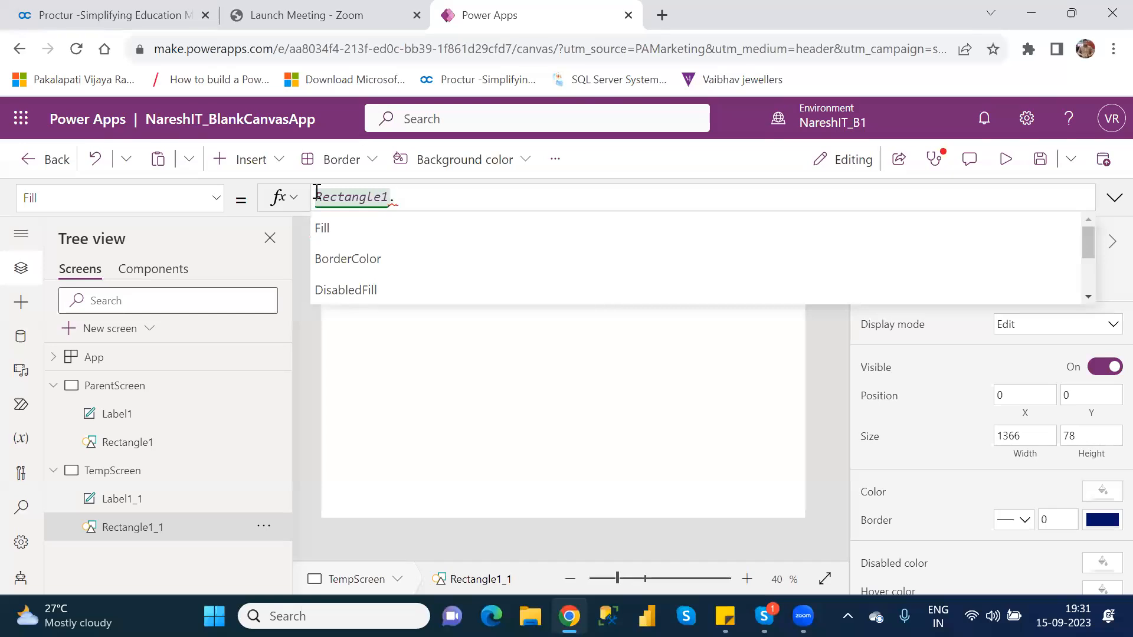
key("Down")
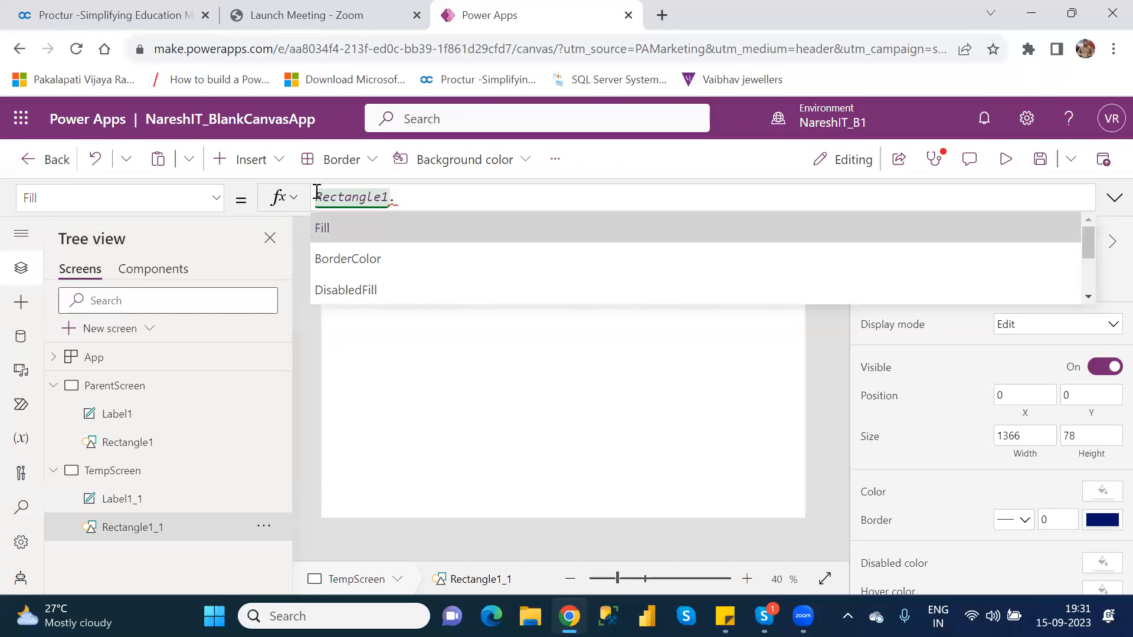
key("Tab")
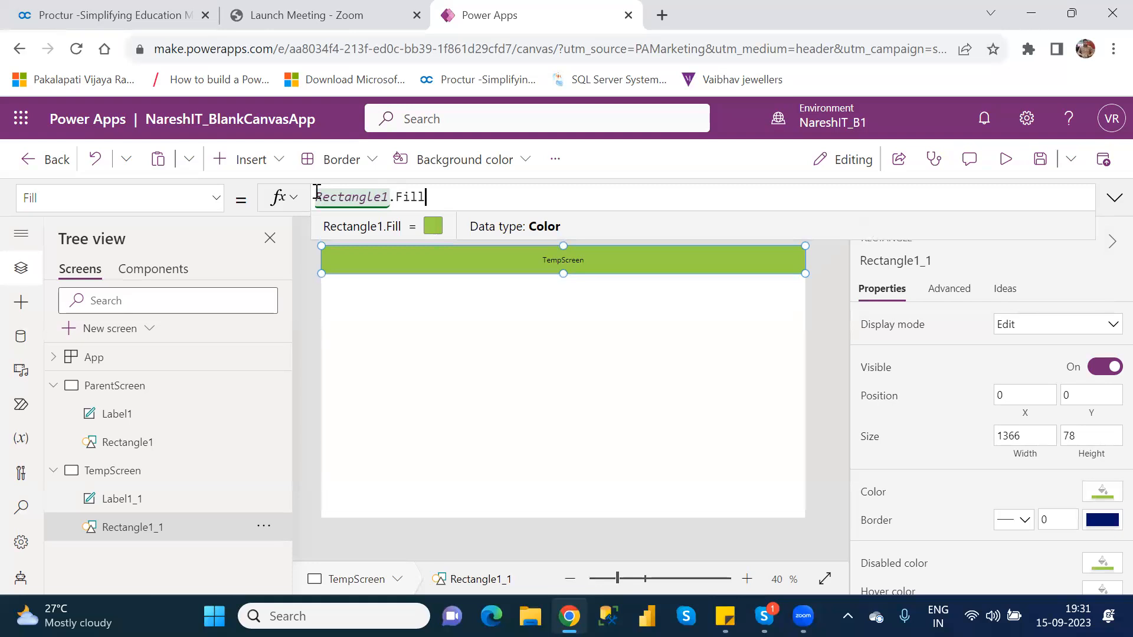
Compare the Fill formulas of Rectangle1 on ParentScreen and Rectangle1_1 on TempScreen, examining the control and property parts of the reference
left_click(126, 392)
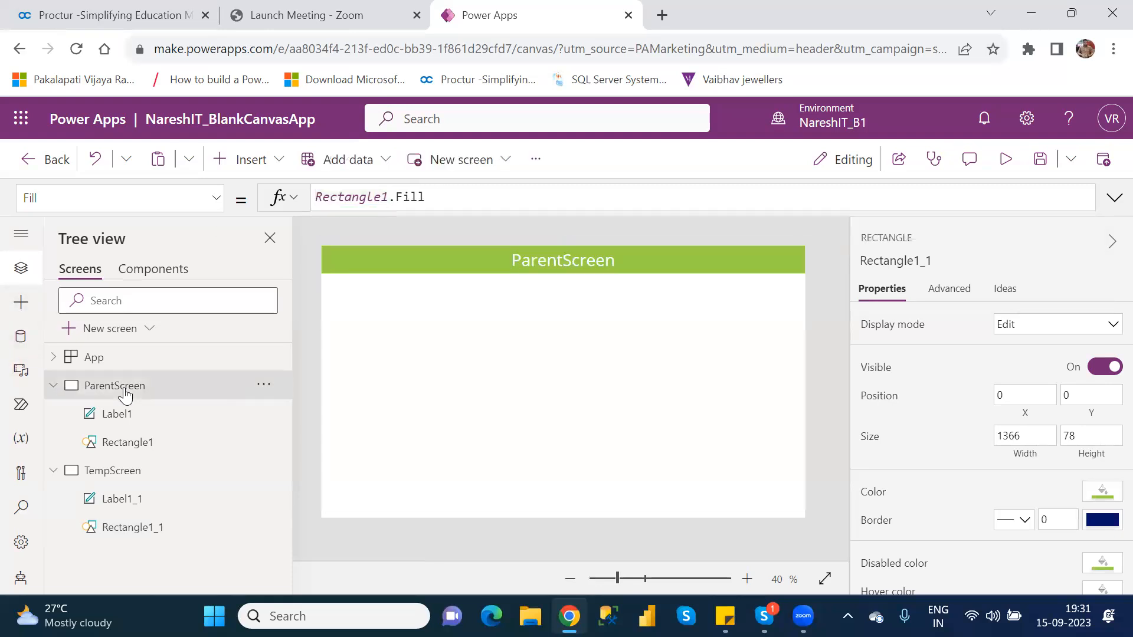
left_click(139, 455)
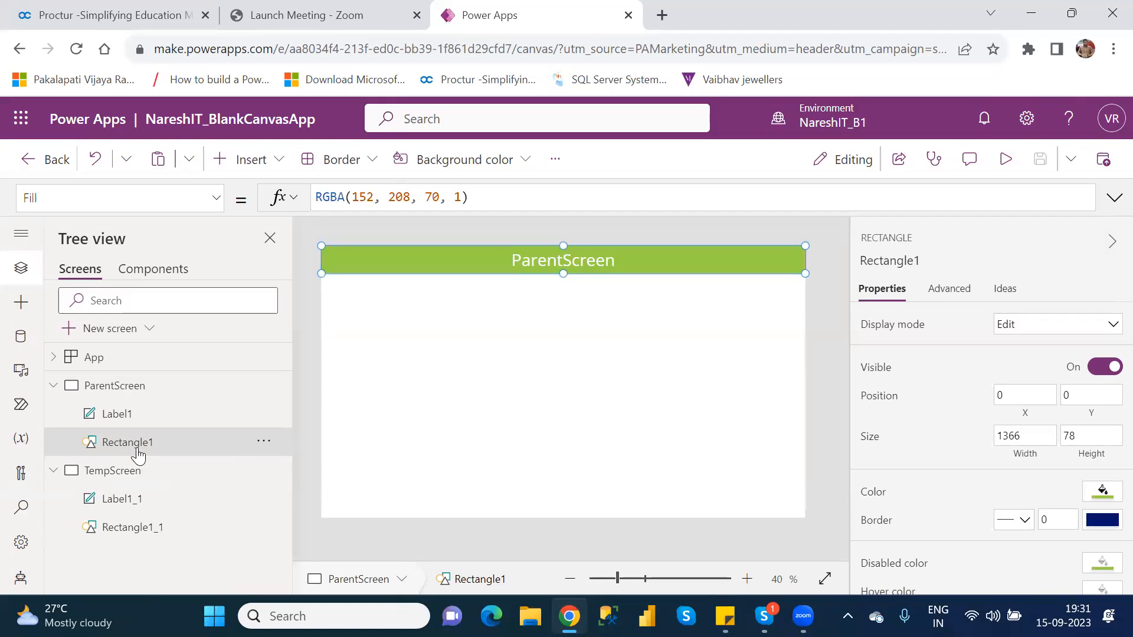
left_click(149, 534)
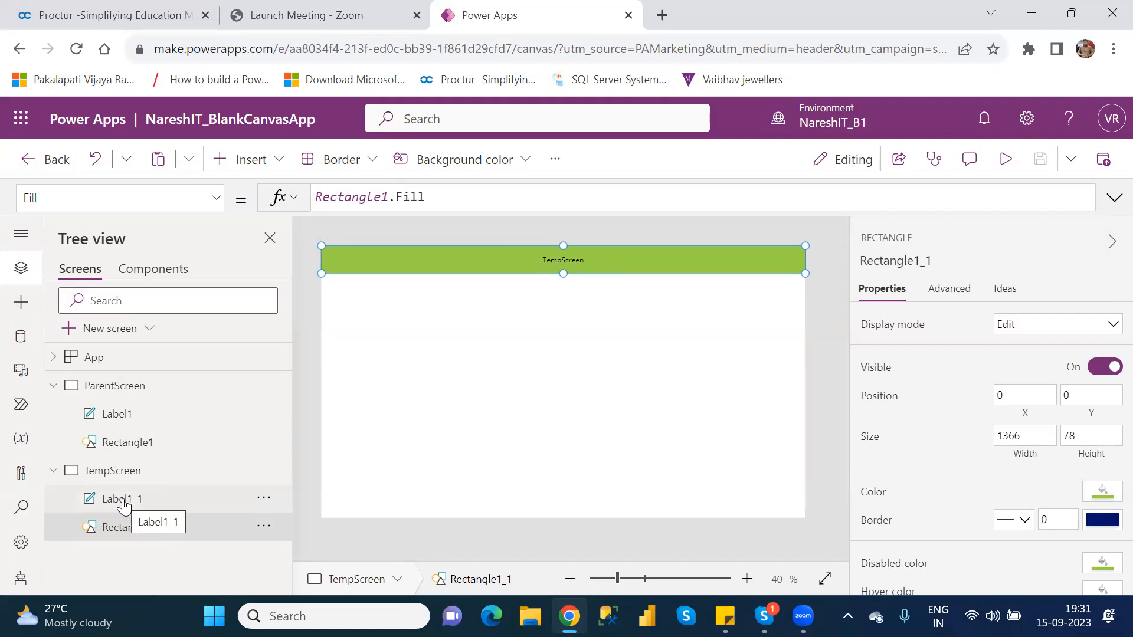
double_click(173, 534)
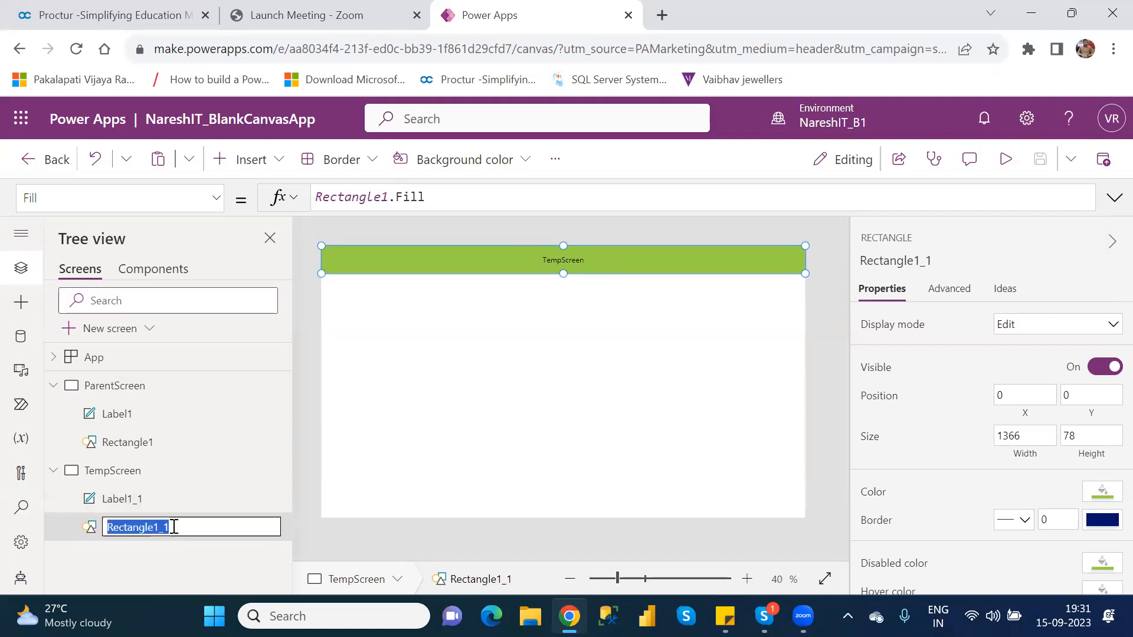
left_click(138, 548)
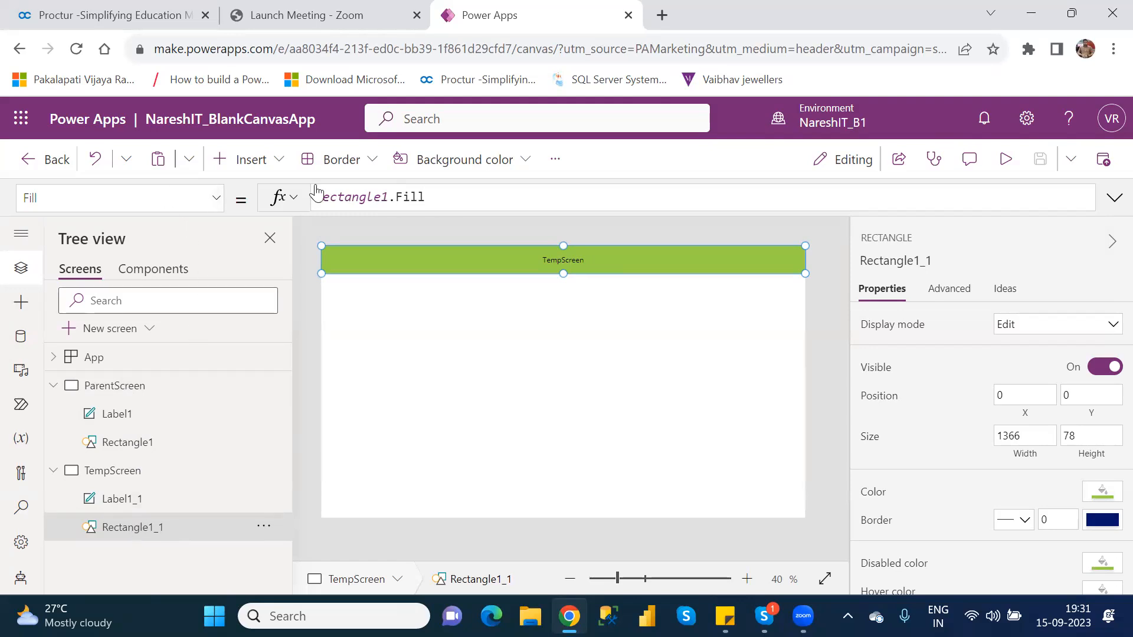
left_click_drag(391, 197, 319, 196)
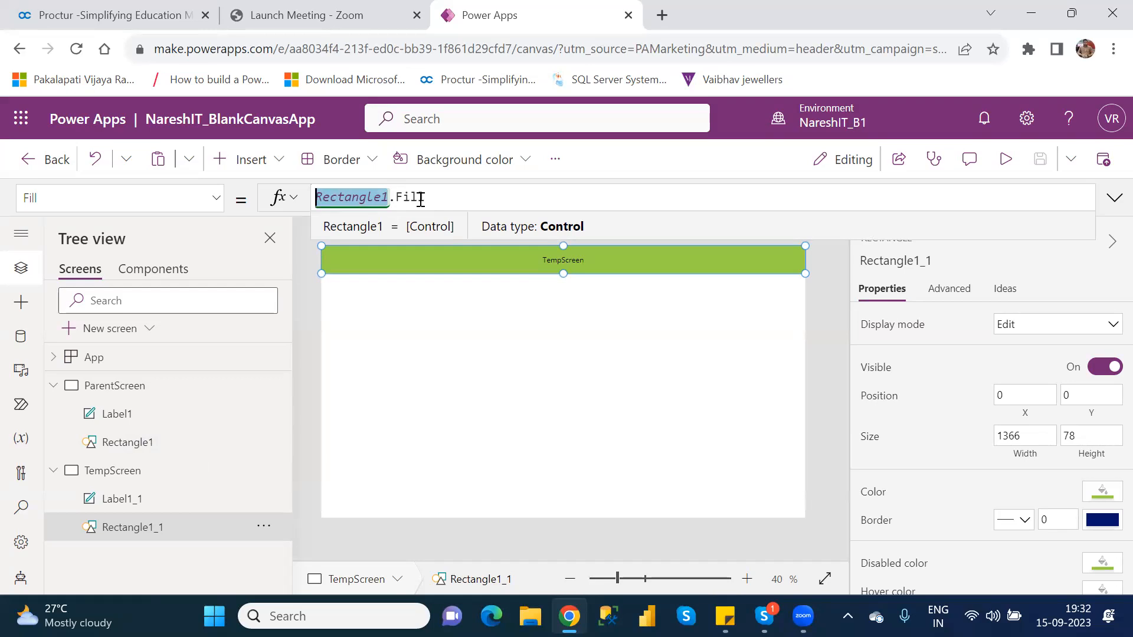
double_click(420, 199)
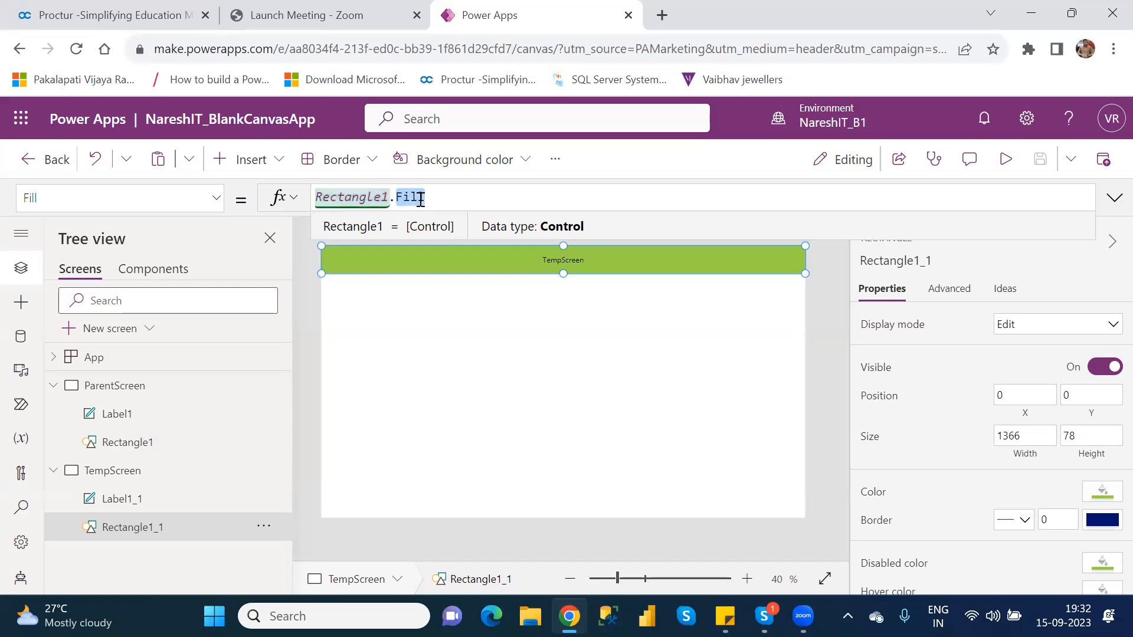
left_click(471, 423)
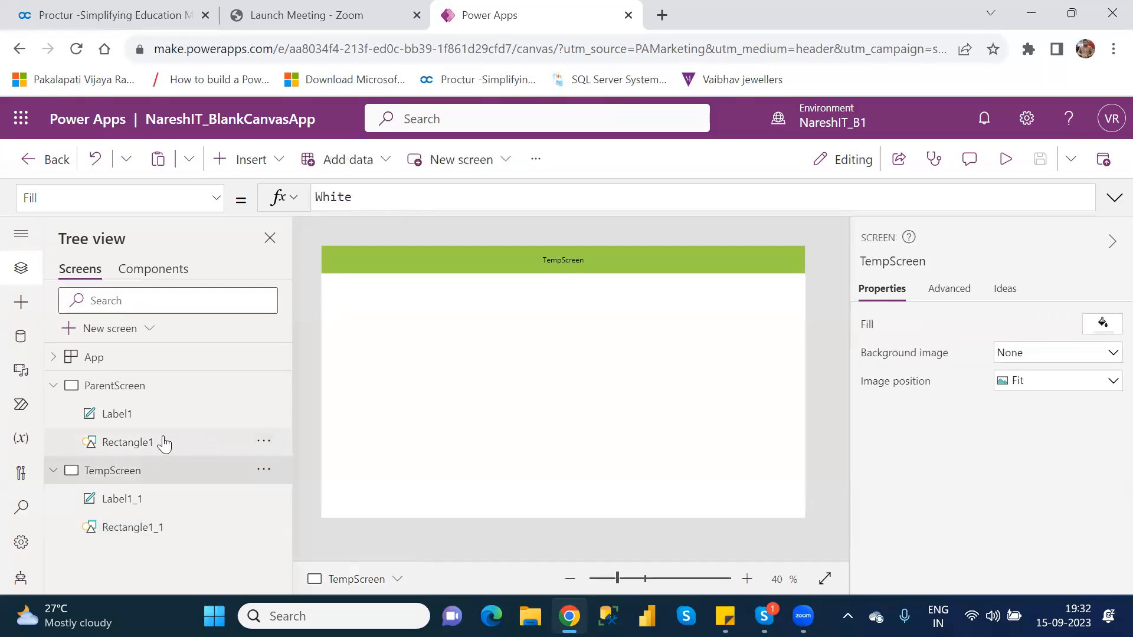
Set the color of Rectangle1 on ParentScreen to the theme red, RGBA(168, 0, 0, 1), and check Rectangle1_1 on TempScreen
left_click(149, 451)
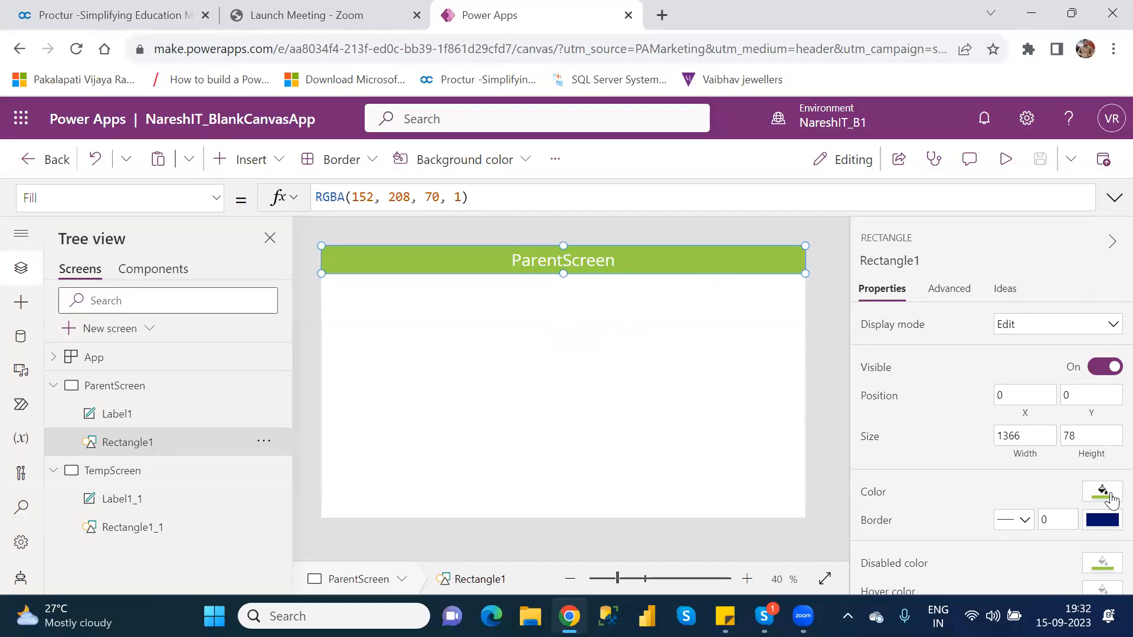
left_click(1104, 493)
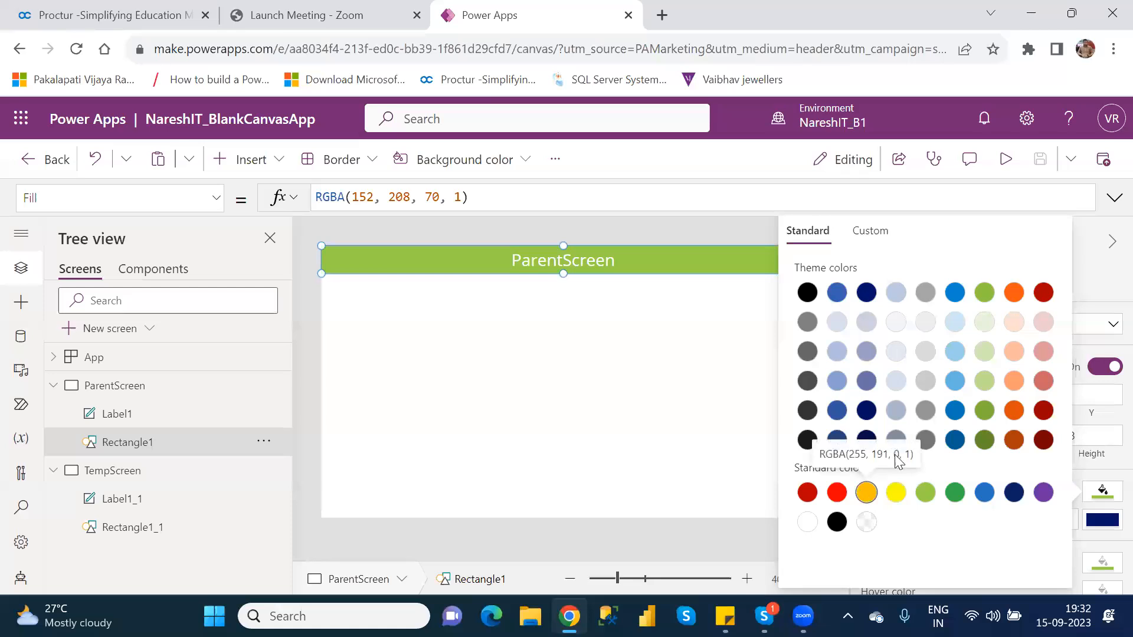
left_click(1042, 293)
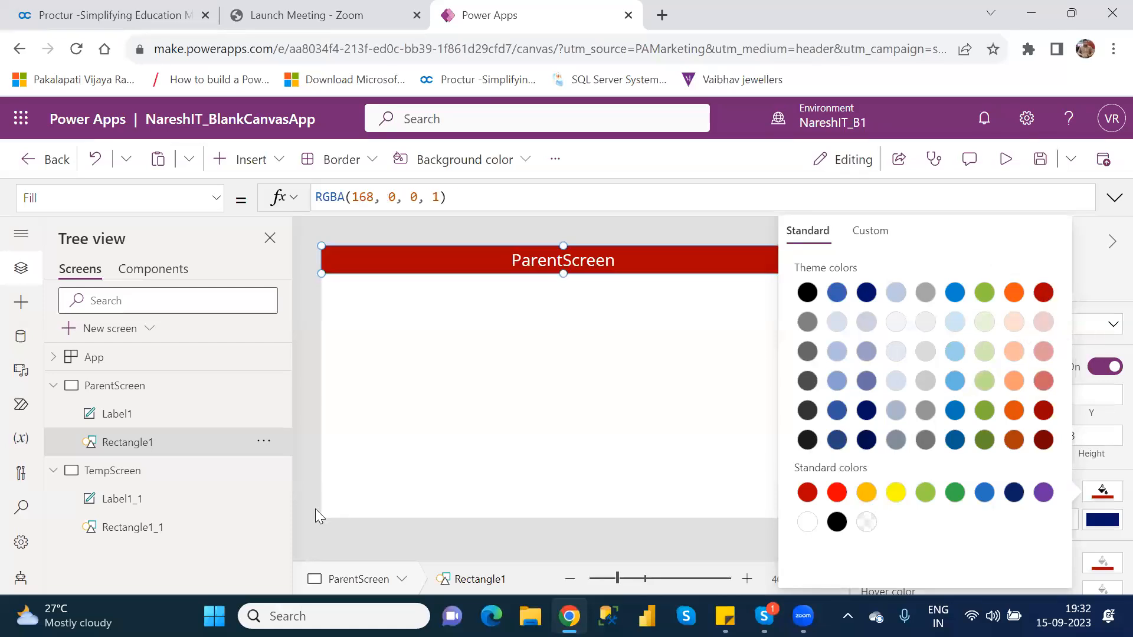
left_click(157, 537)
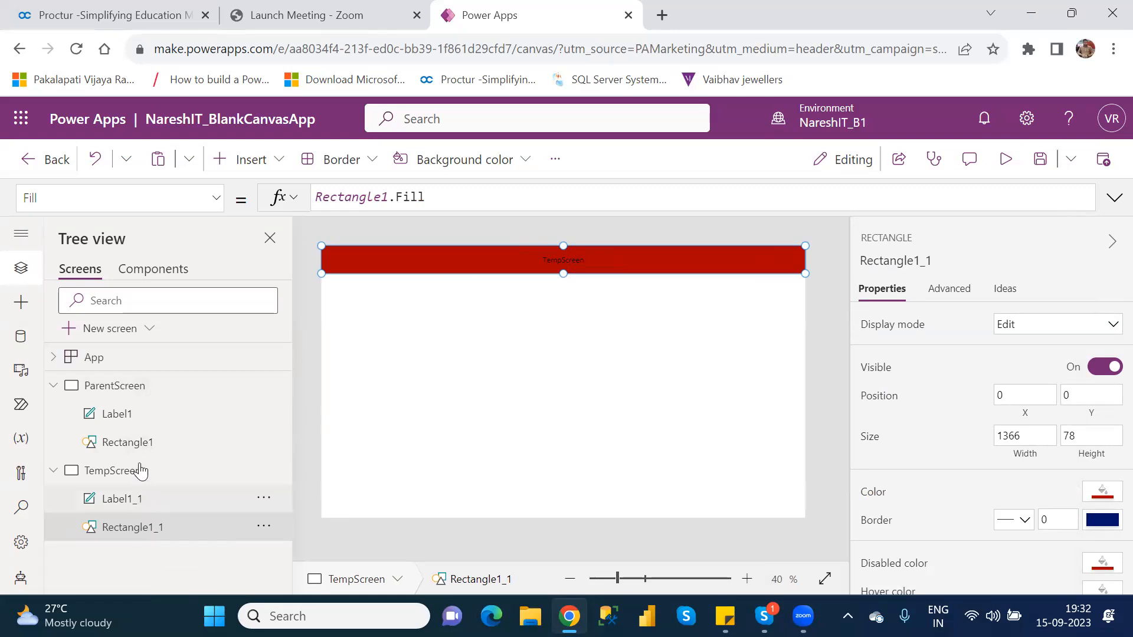
Review the Size formula of Label1 on ParentScreen
left_click(125, 420)
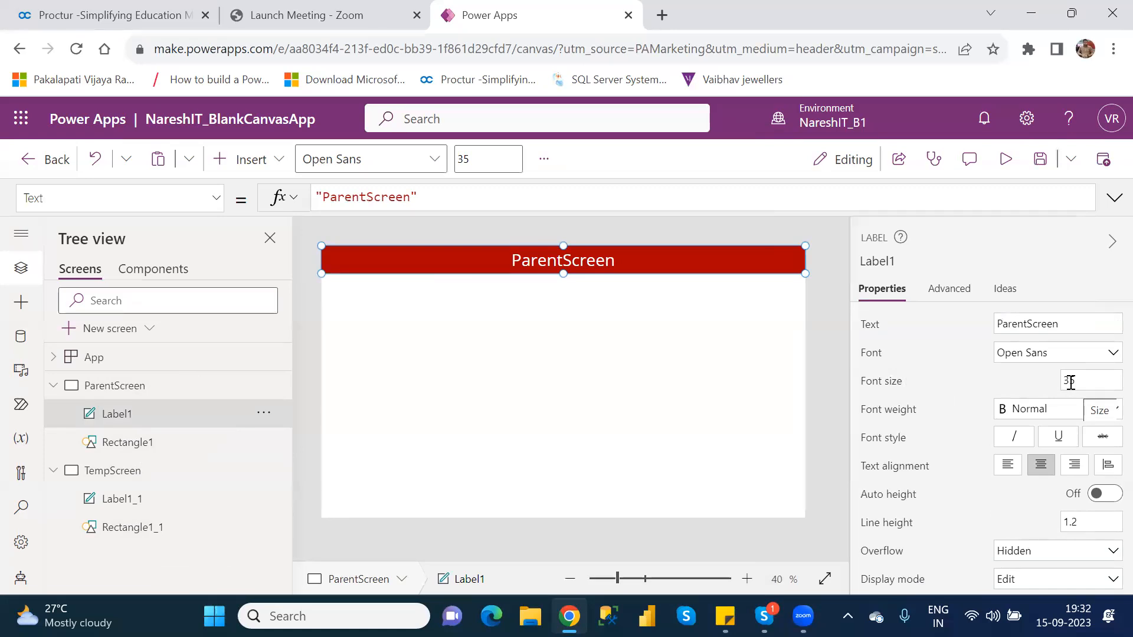
left_click(876, 387)
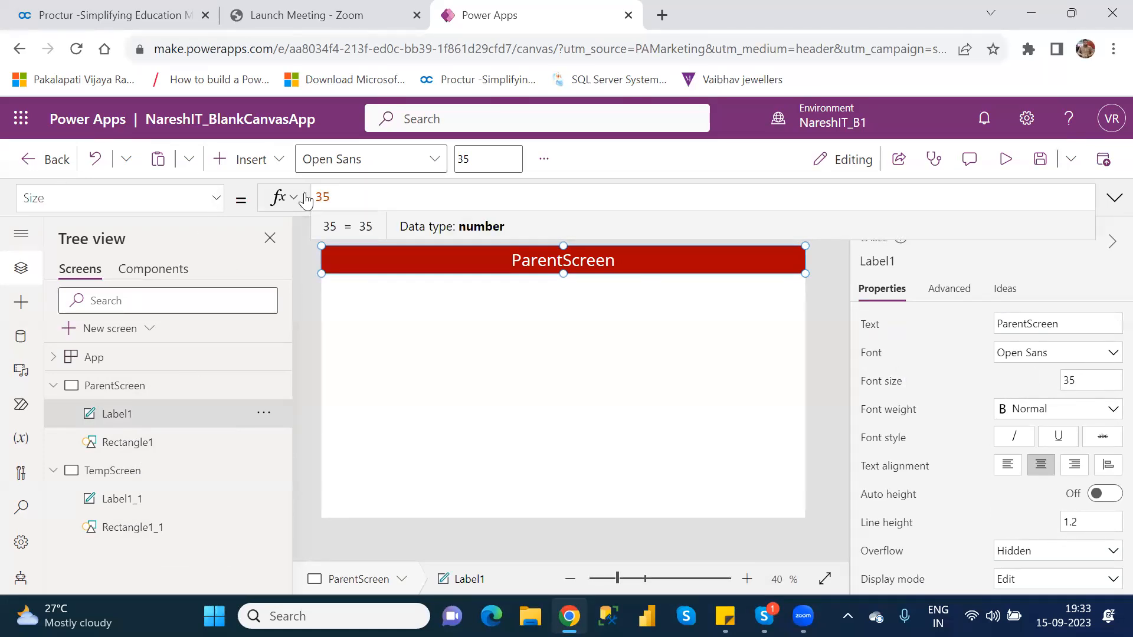
Replace the fixed font Size of Label1_1 on TempScreen with the formula Label1.Size and dismiss the conversion error
left_click(157, 502)
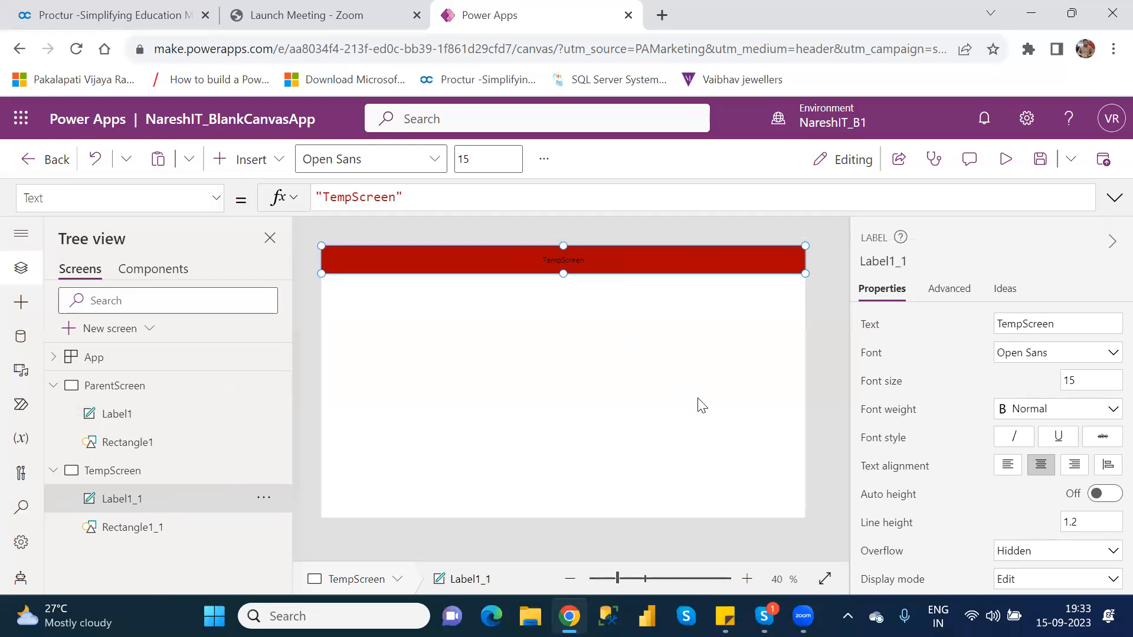
left_click(879, 382)
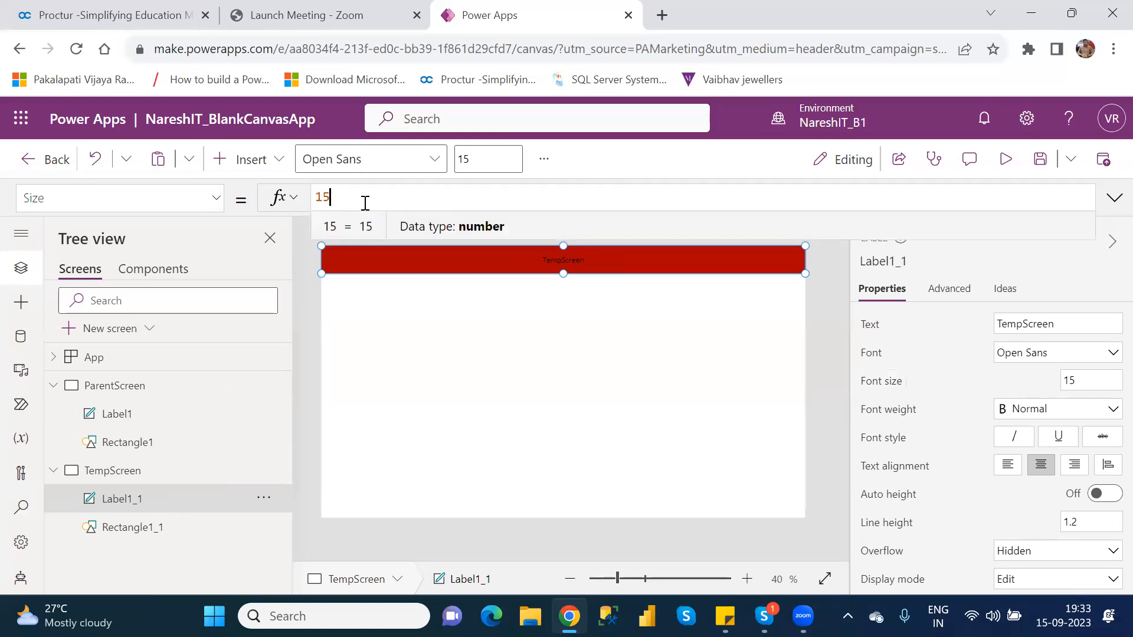
key("BackSpace")
key("BackSpace")
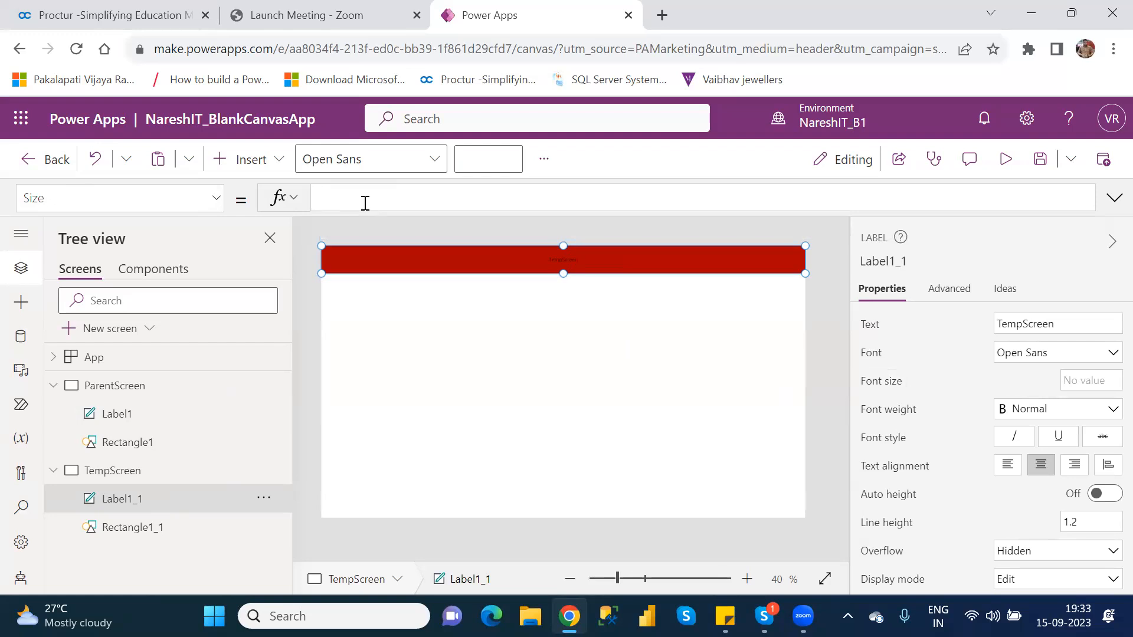
type("labe")
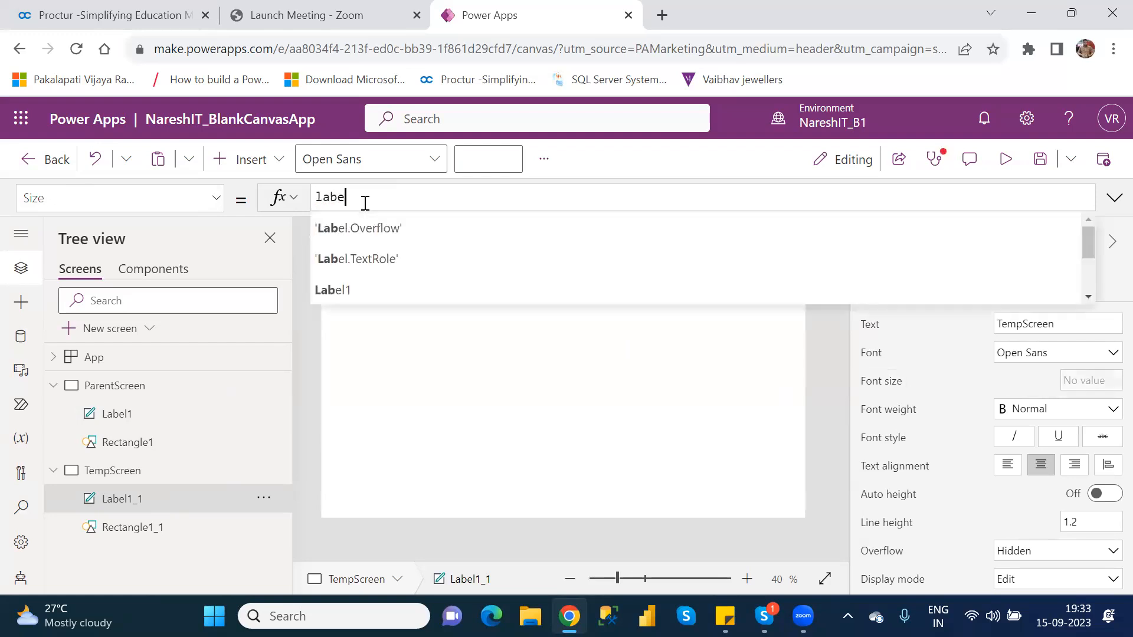
key("Down")
key("Down")
key("Down")
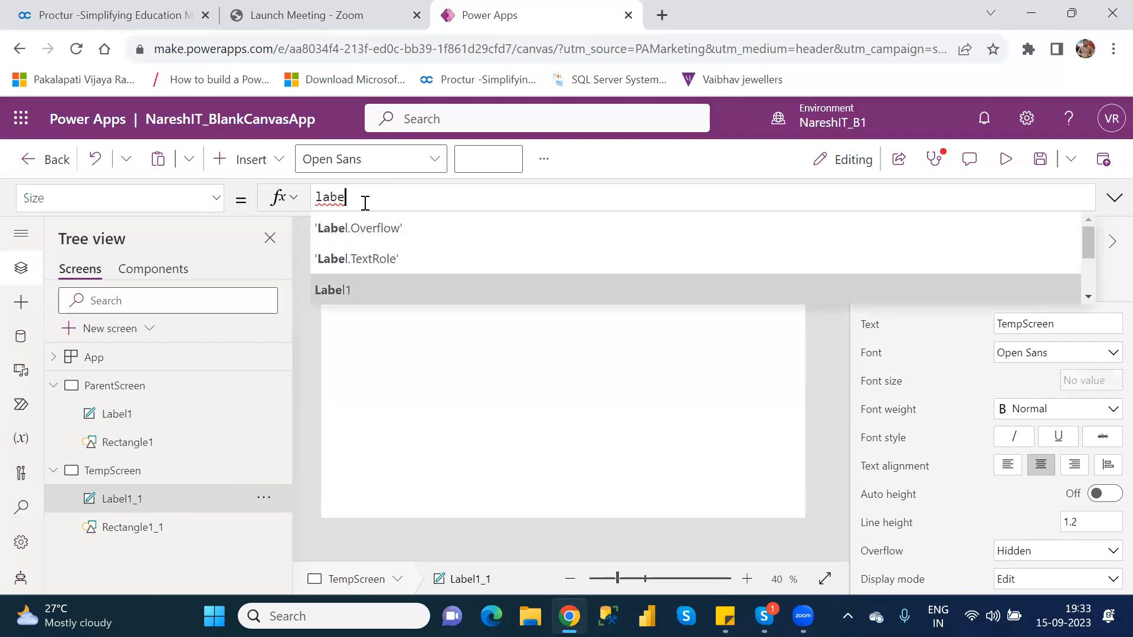
key("Tab")
type(".")
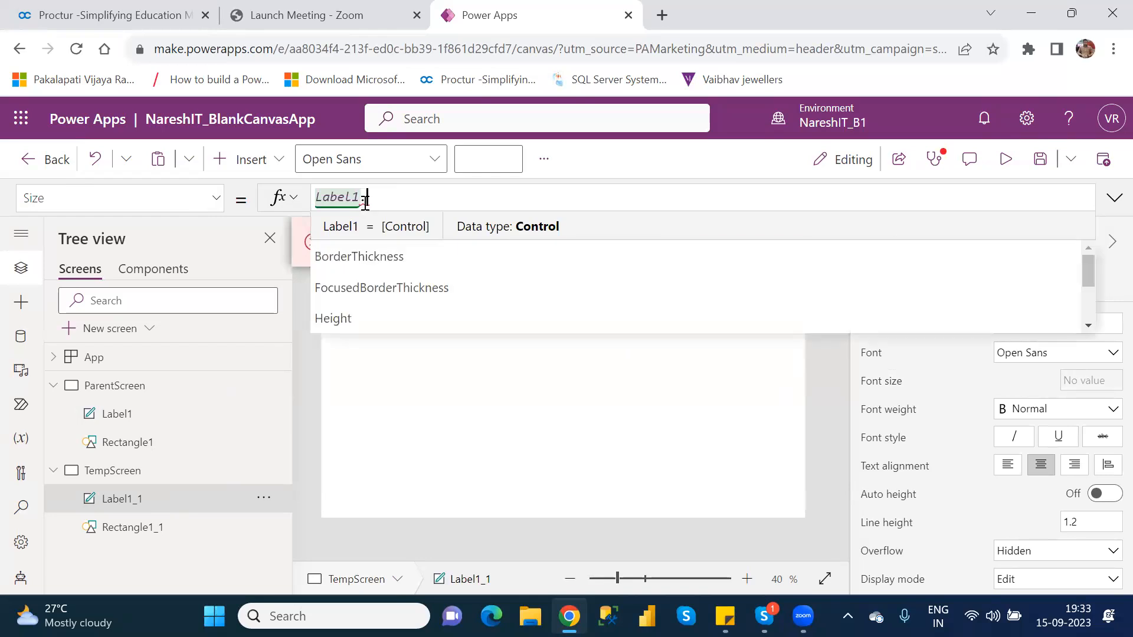
key("Down")
key("Down")
key("Down")
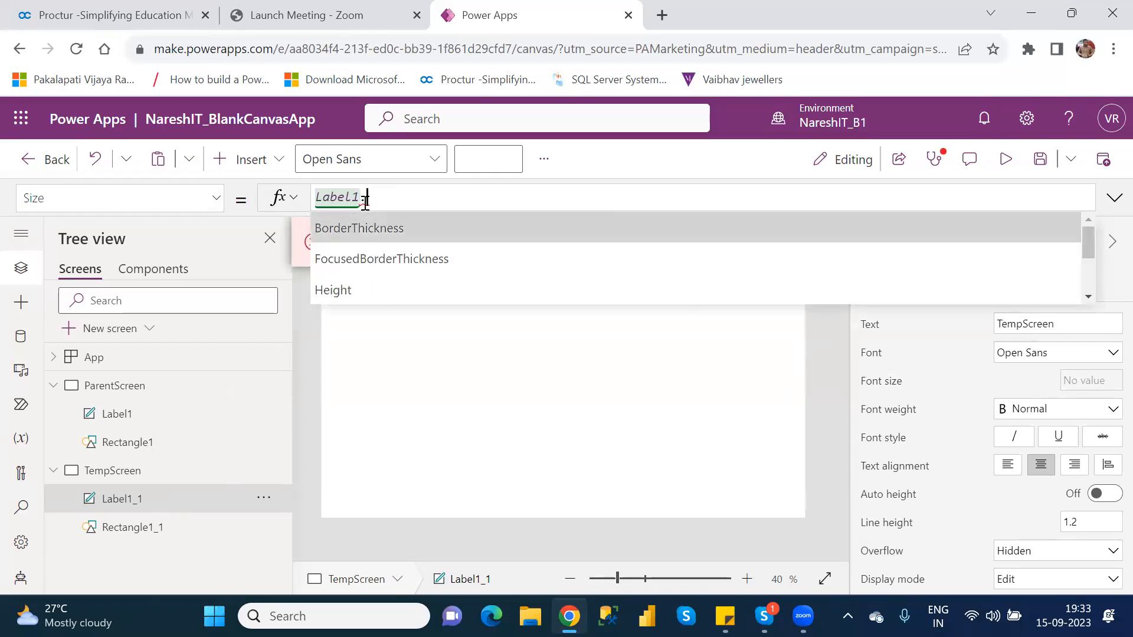
key("Down")
key("Down")
key("Down")
key("Down")
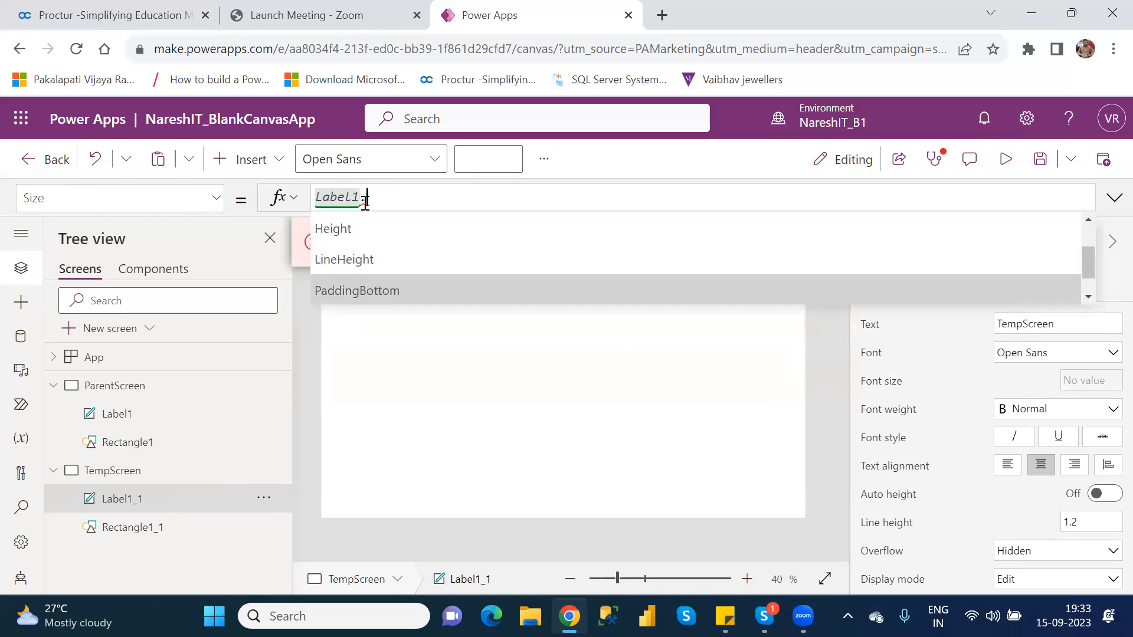
key("Down")
key("Down")
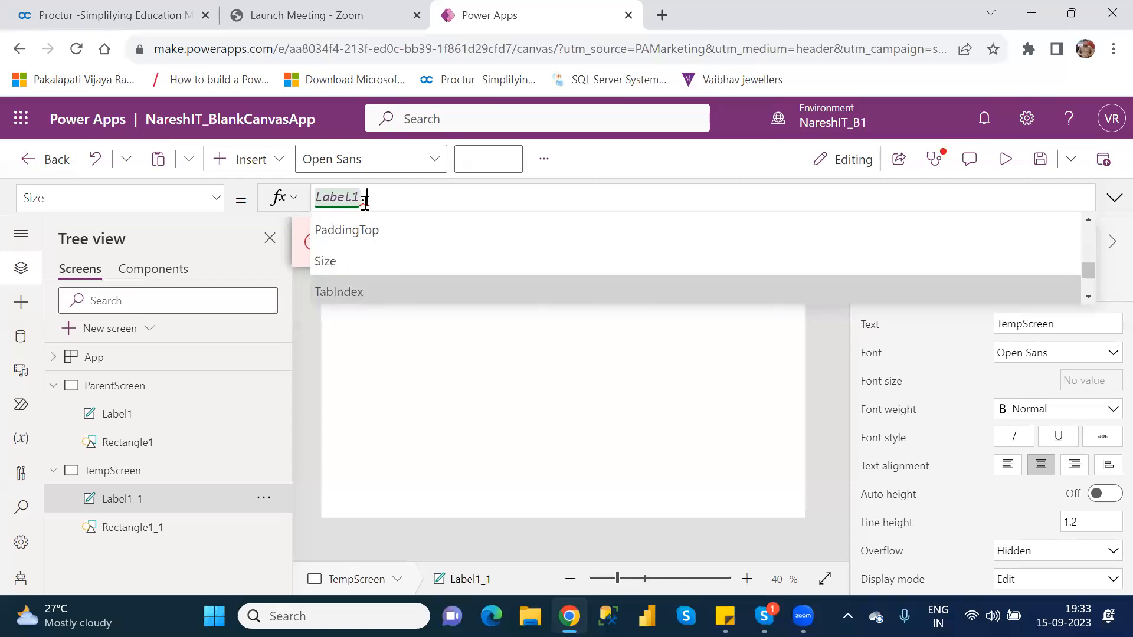
key("Up")
key("Return")
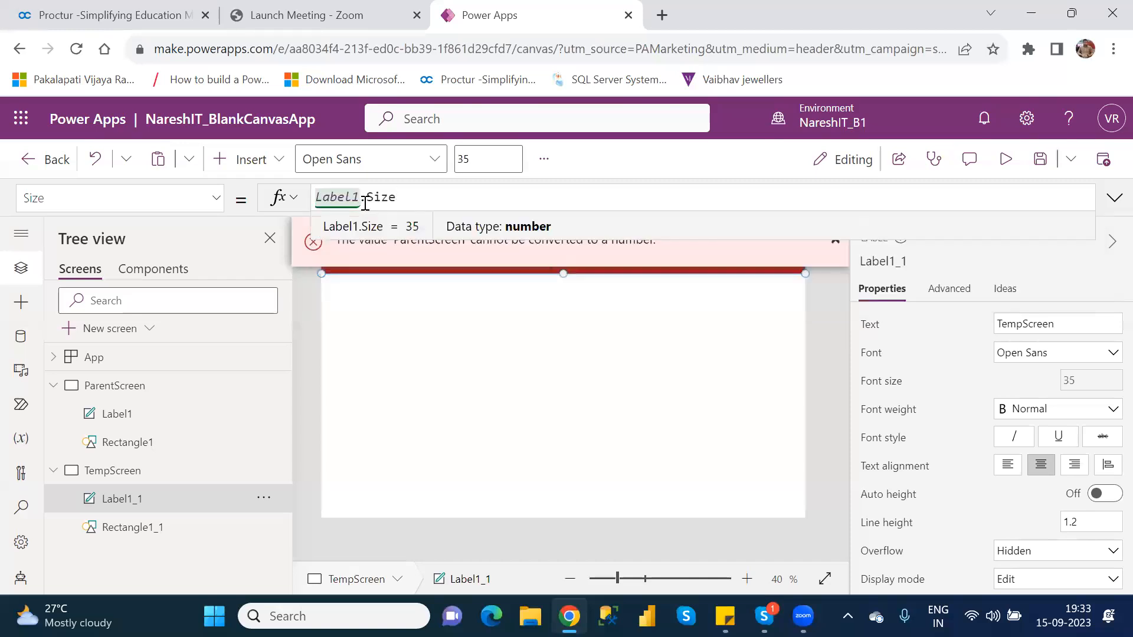
left_click(718, 386)
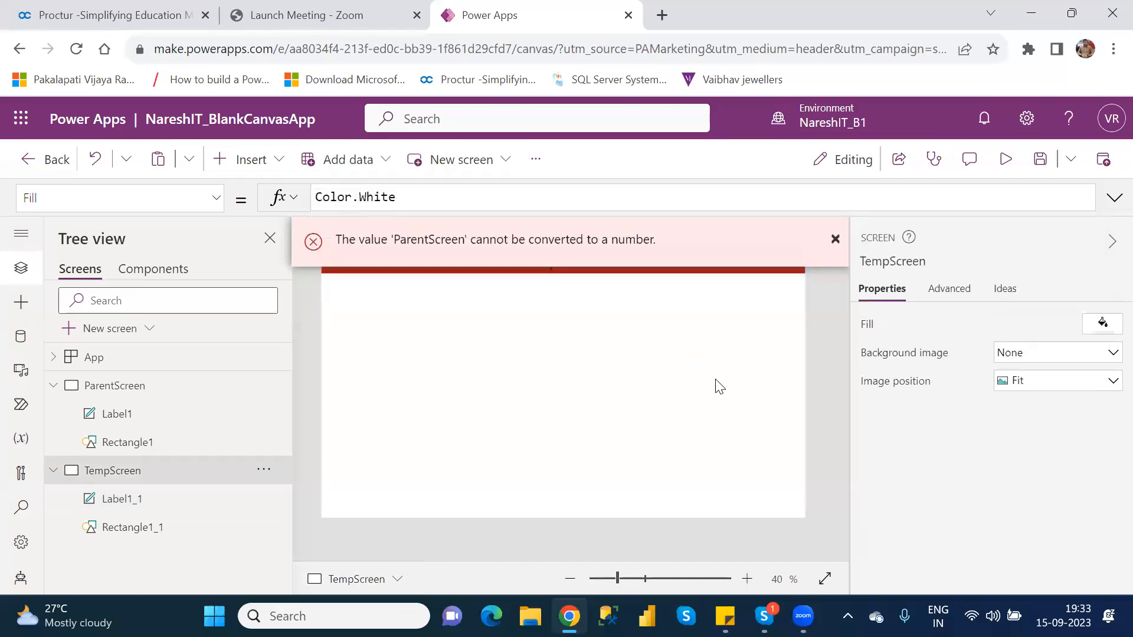
left_click(837, 240)
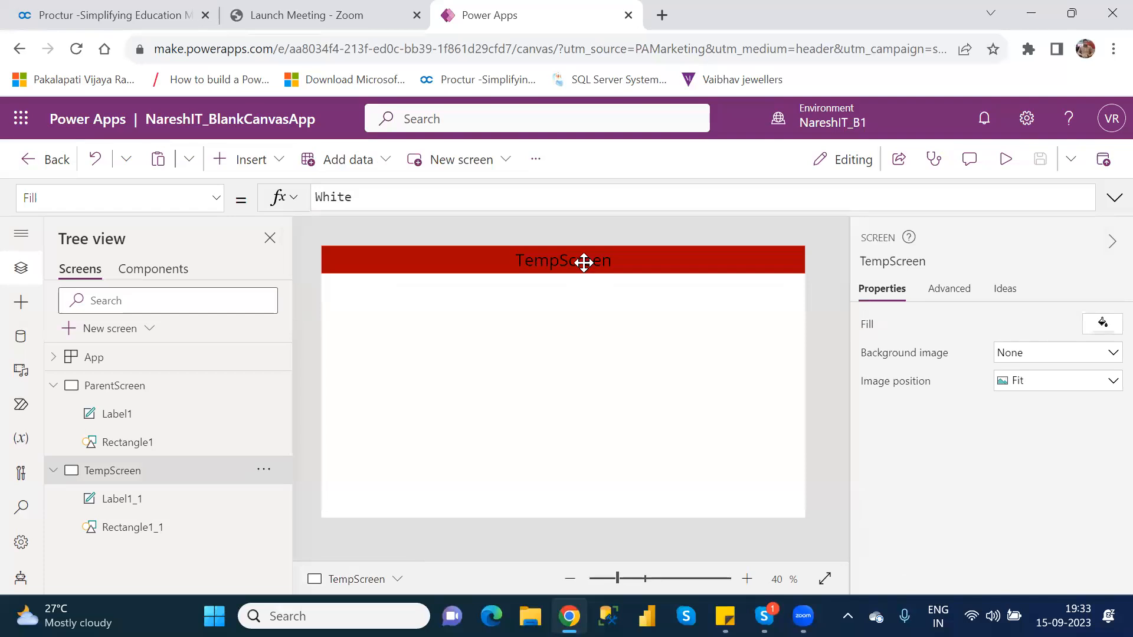
Compare the Size formulas of Label1_1 on TempScreen and Label1 on ParentScreen
left_click(585, 262)
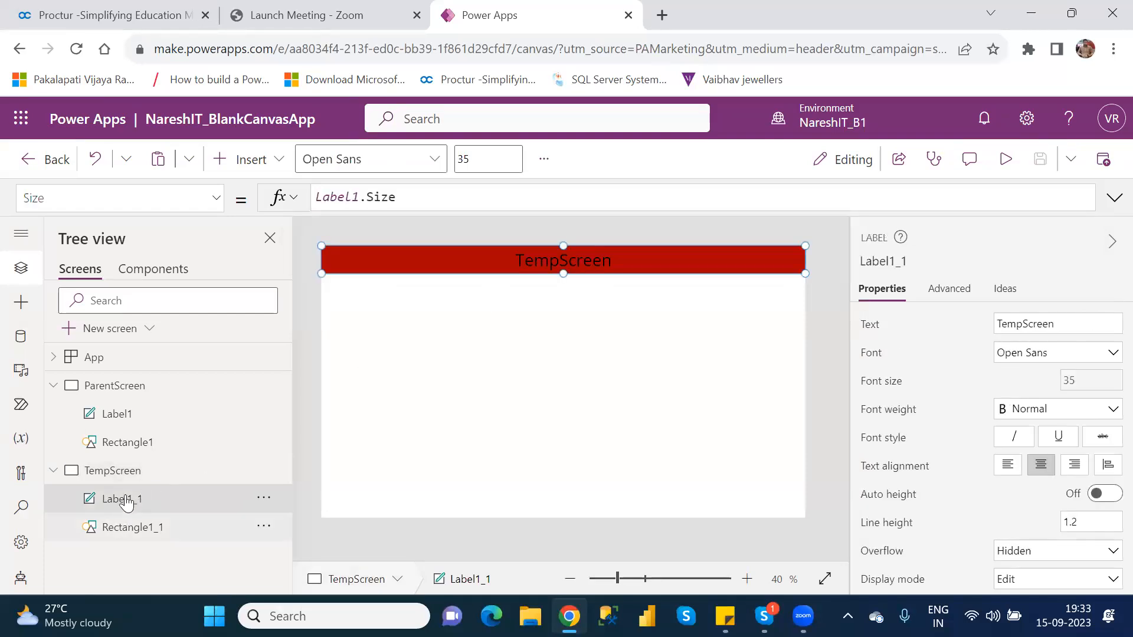
left_click(134, 417)
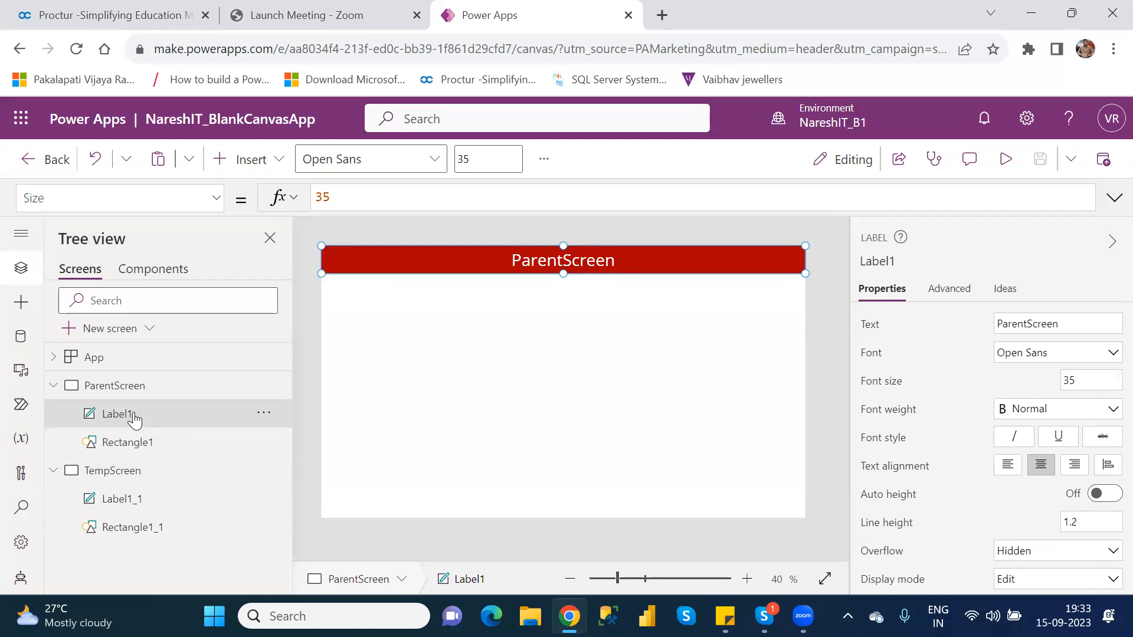
left_click(137, 504)
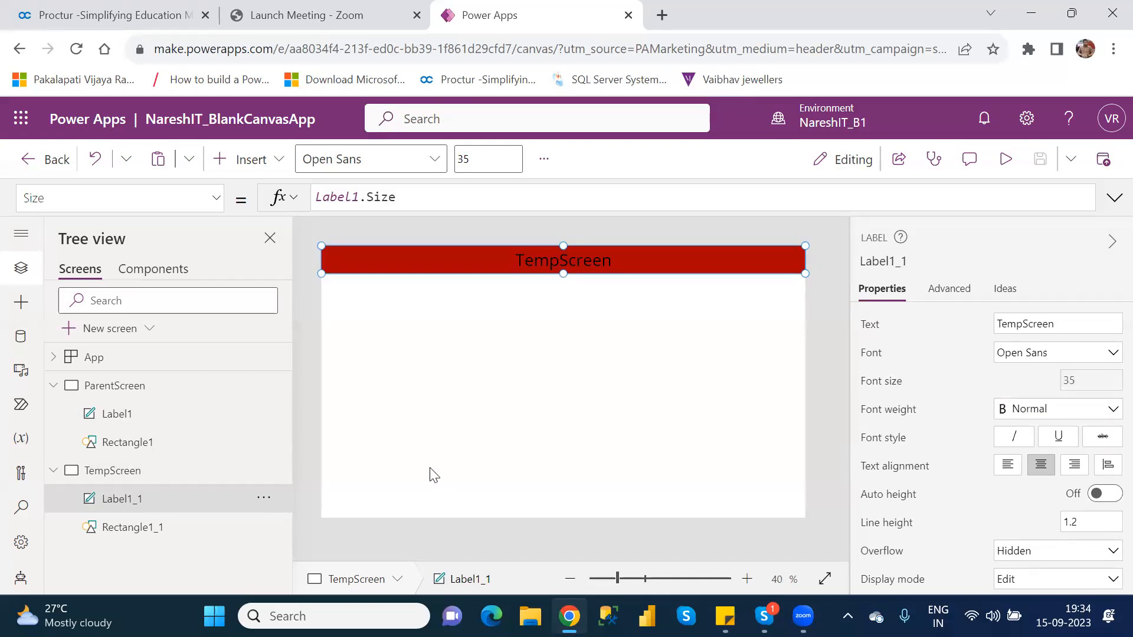
Set the font size of Label1 on ParentScreen to 40 and check Label1_1 on TempScreen
left_click(127, 416)
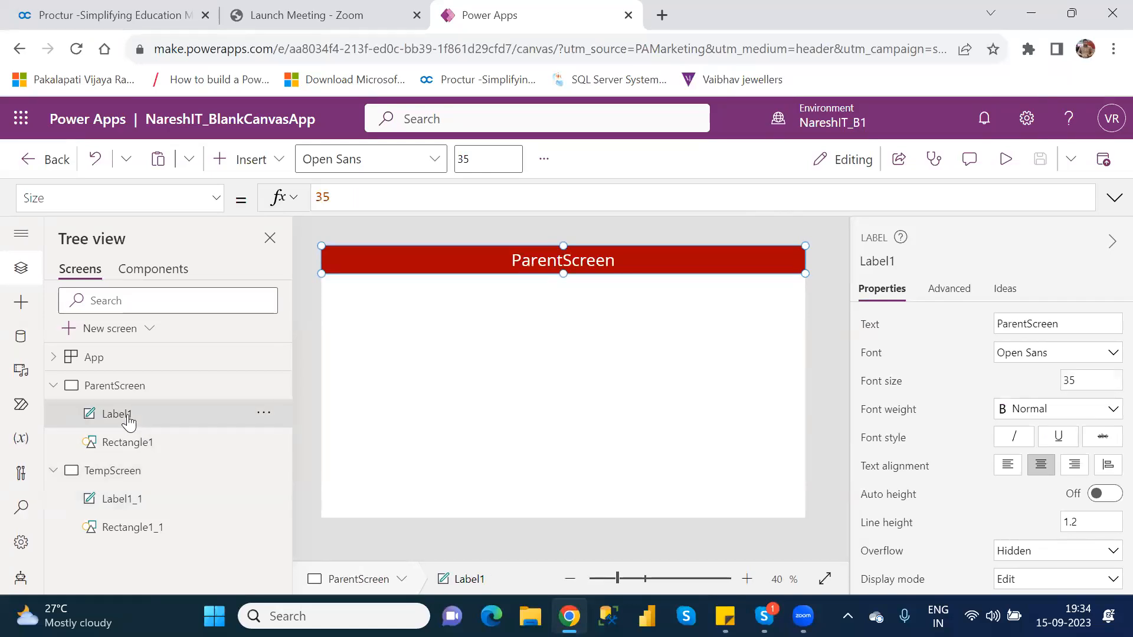
double_click(1068, 379)
type("40")
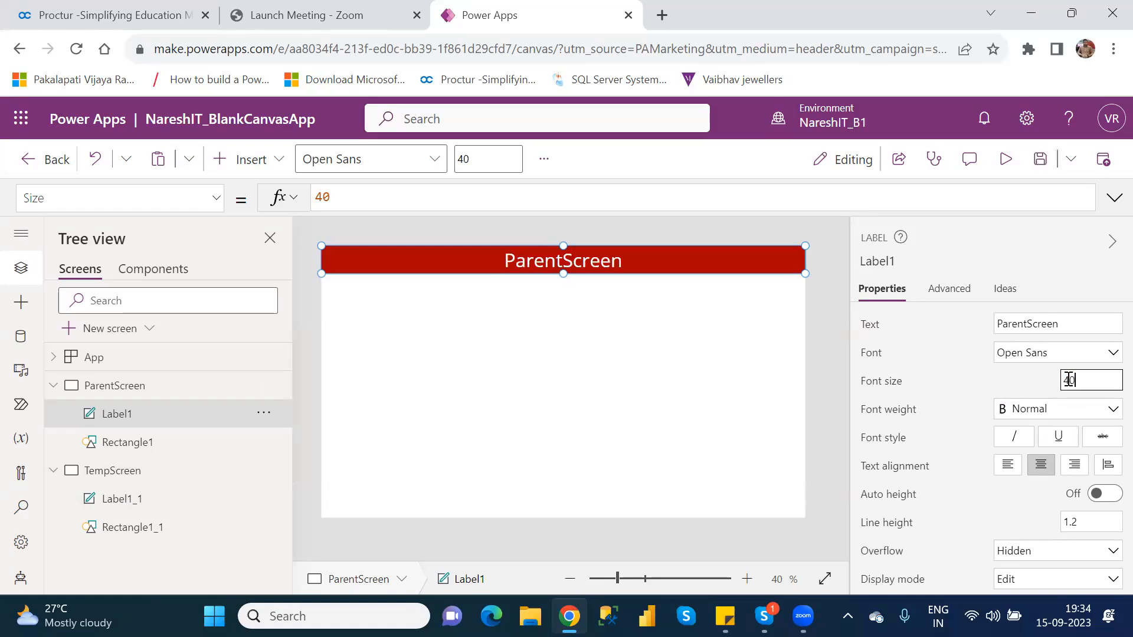
left_click(146, 505)
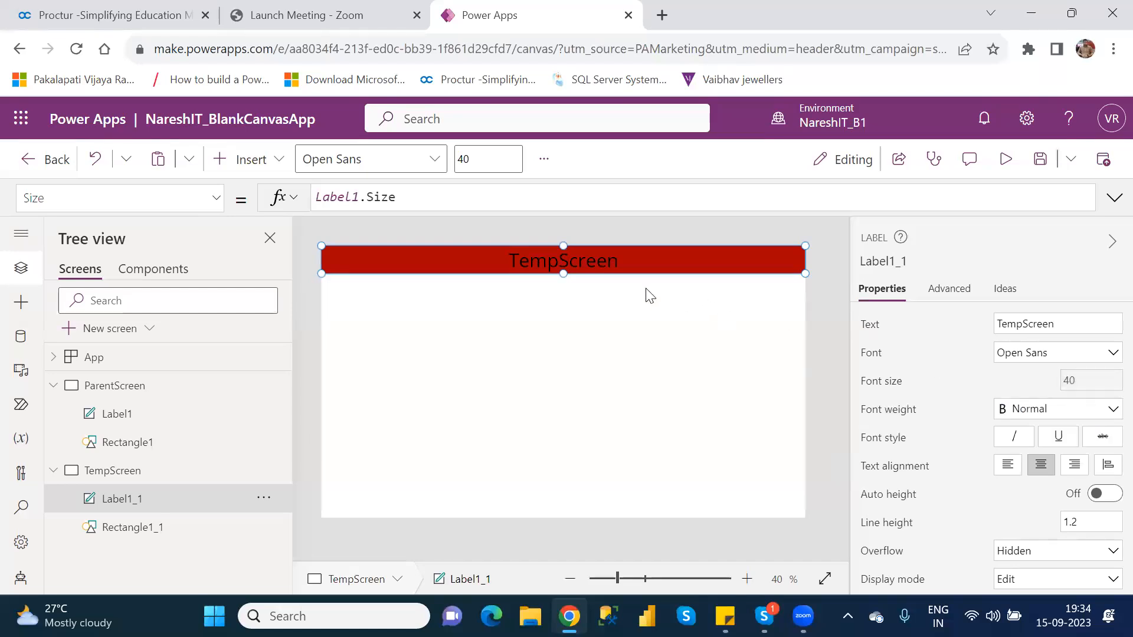
Review the text Color formula of Label1 on ParentScreen
left_click(133, 415)
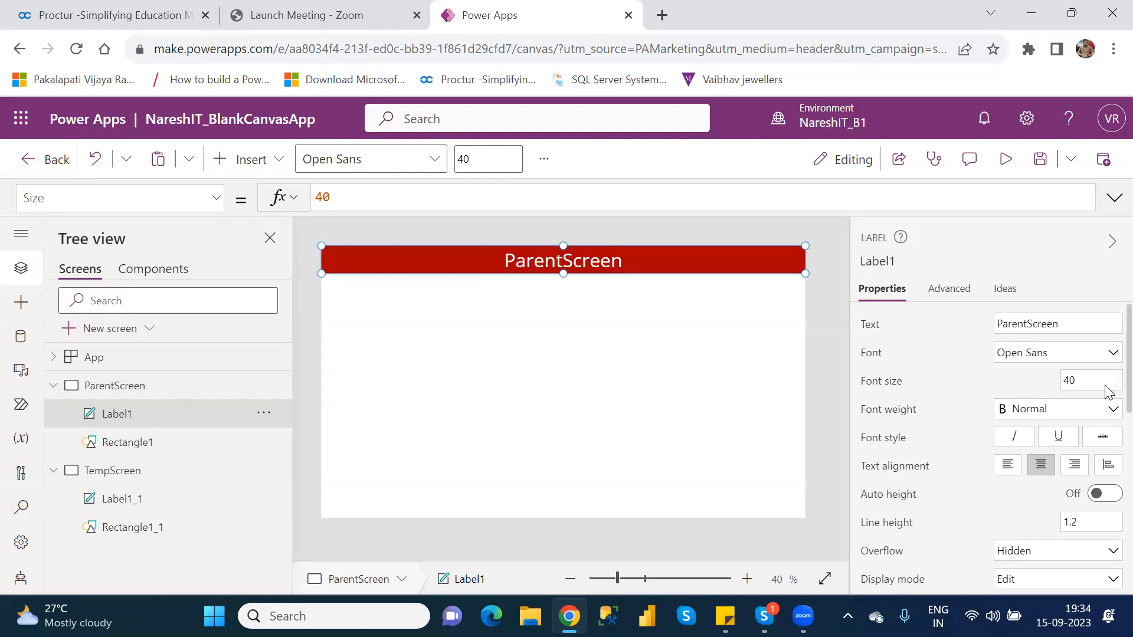
scroll(1110, 401, "down", 4)
scroll(1110, 493, "down", 2)
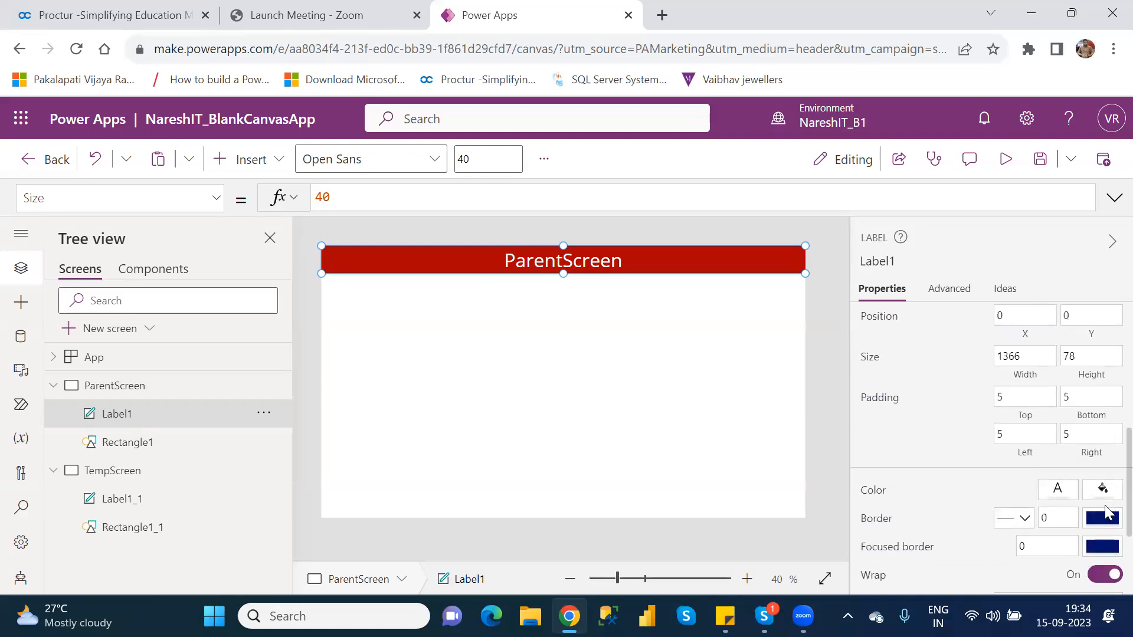
left_click(872, 494)
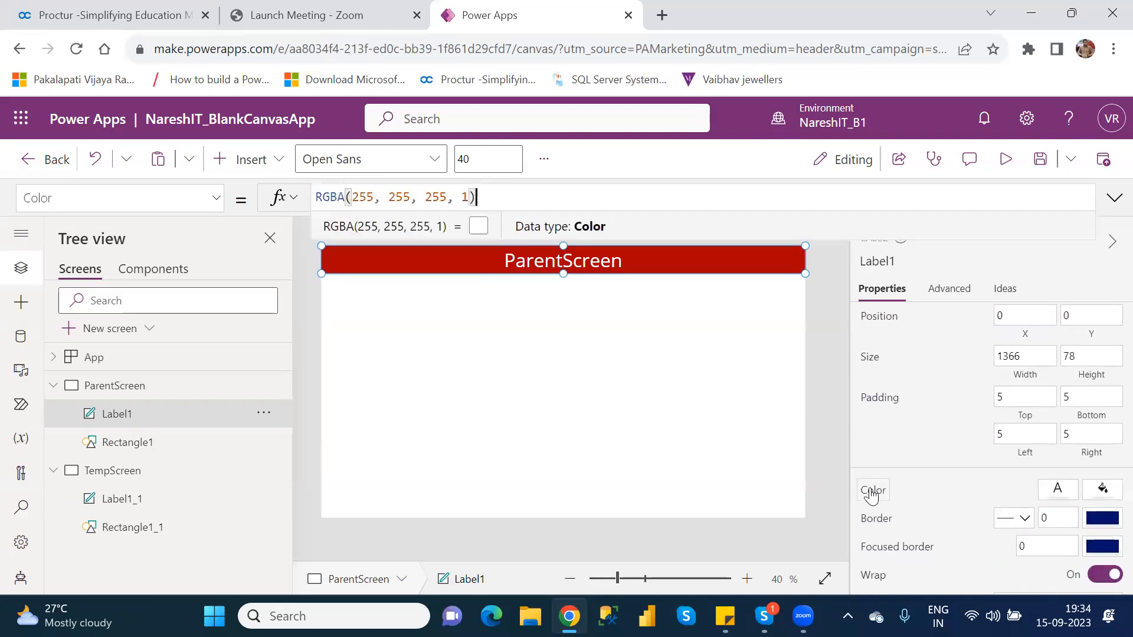
left_click(123, 511)
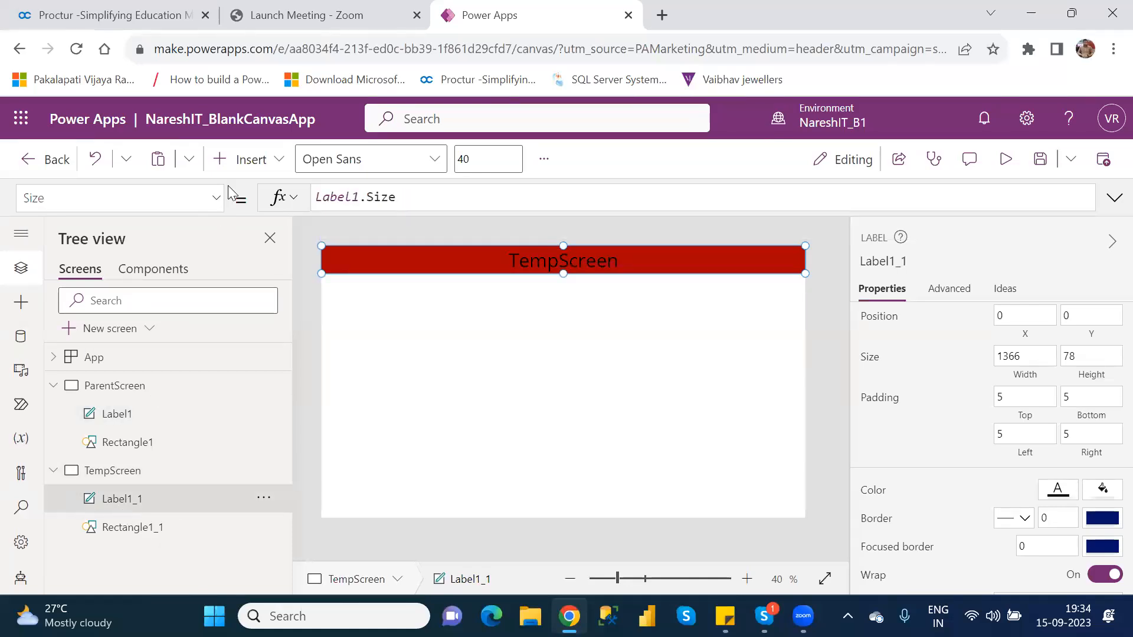
left_click(221, 200)
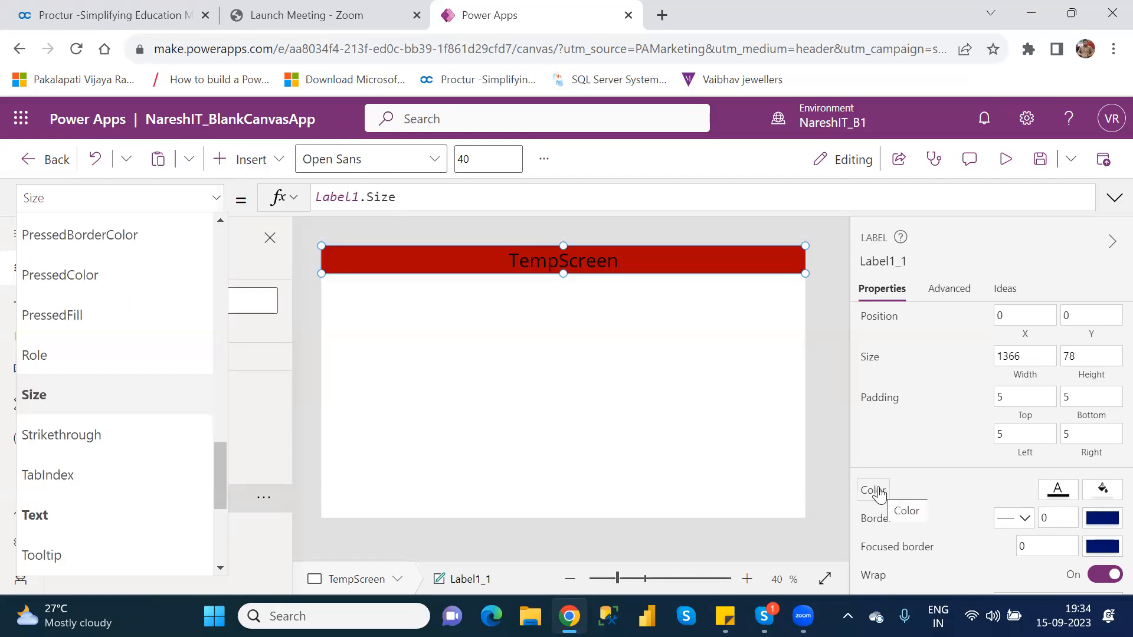
left_click(820, 398)
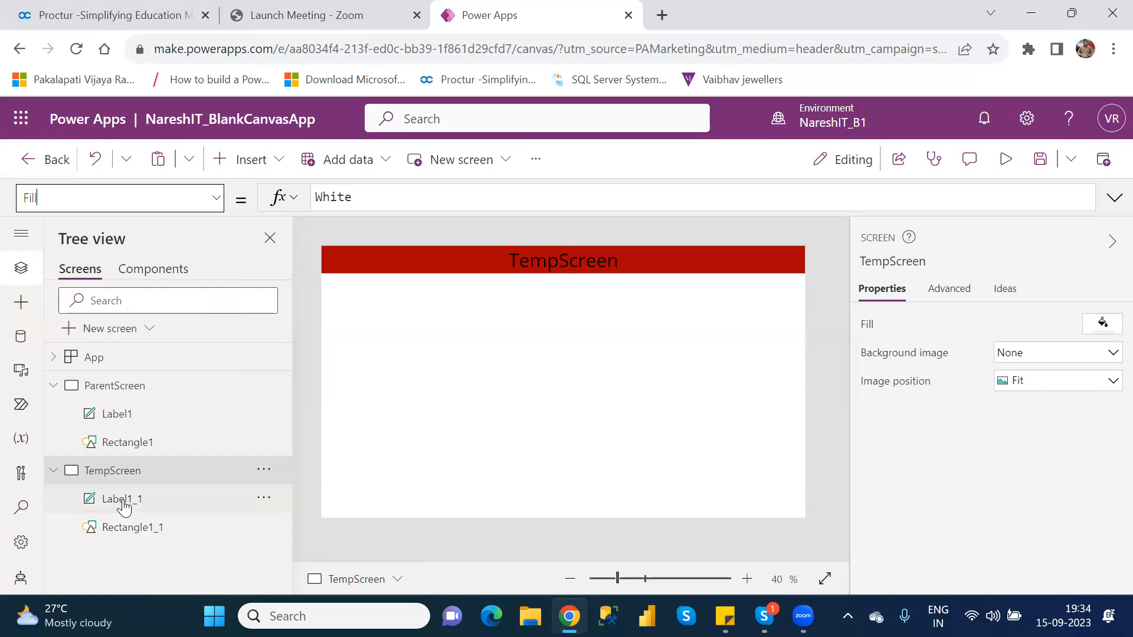
Replace the fixed text Color of Label1_1 on TempScreen with the formula Label1.Color
left_click(123, 501)
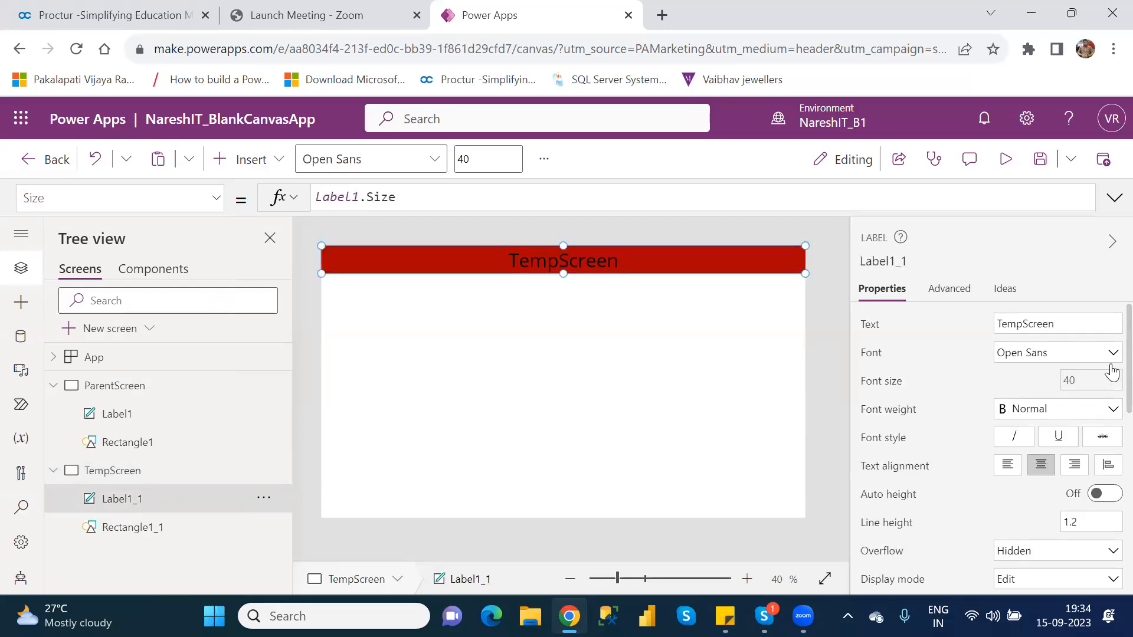
scroll(1109, 381, "down", 5)
scroll(1108, 479, "down", 1)
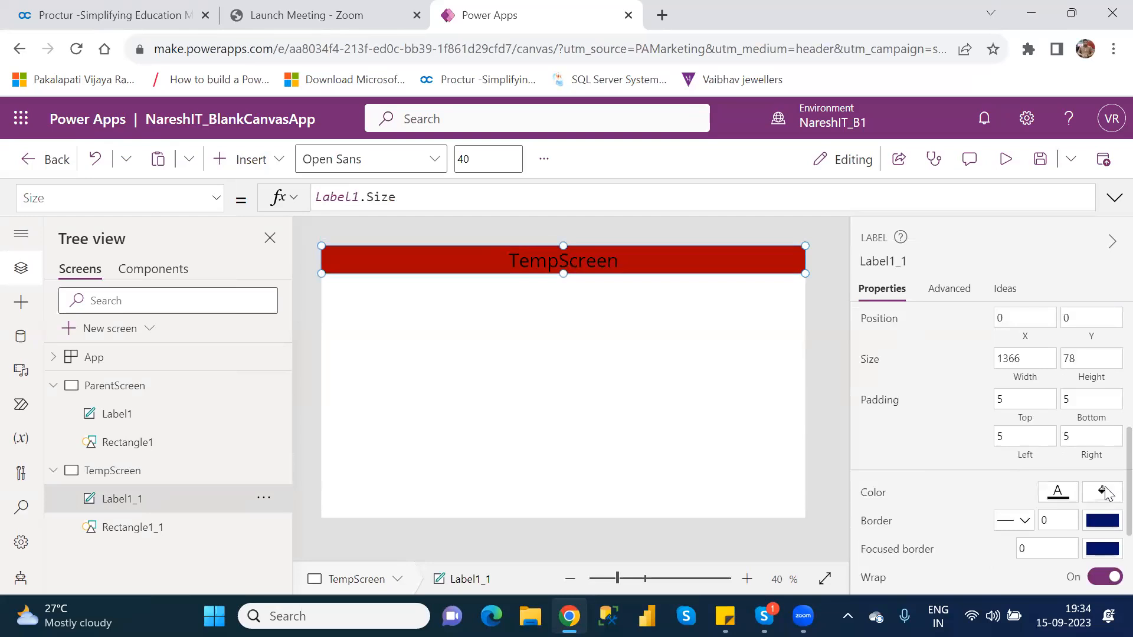
left_click(873, 502)
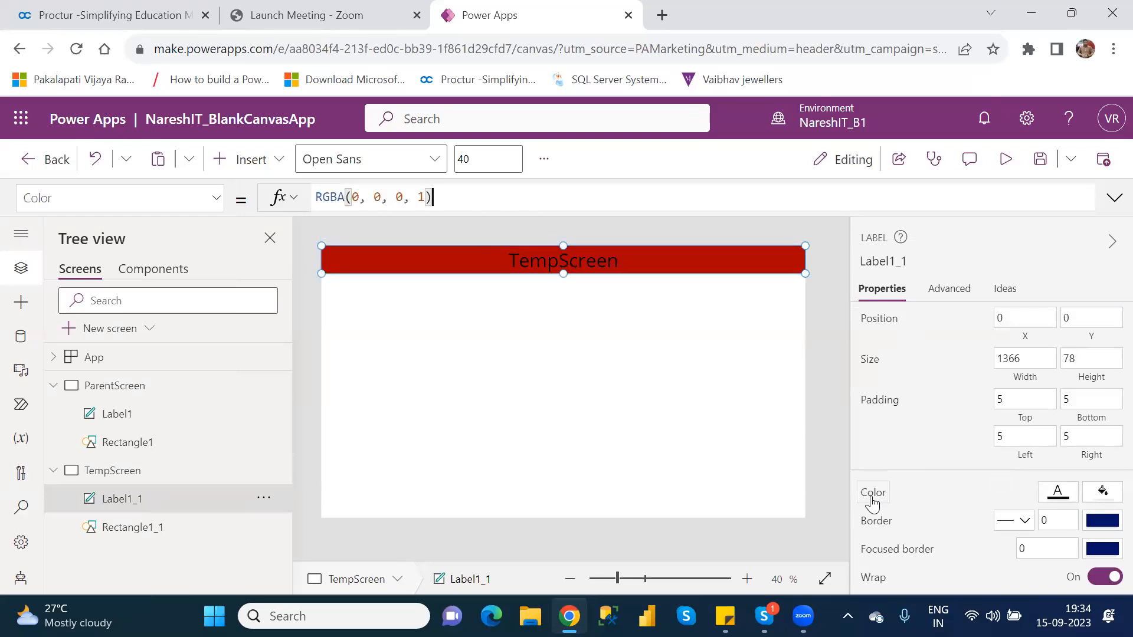
left_click_drag(450, 195, 303, 200)
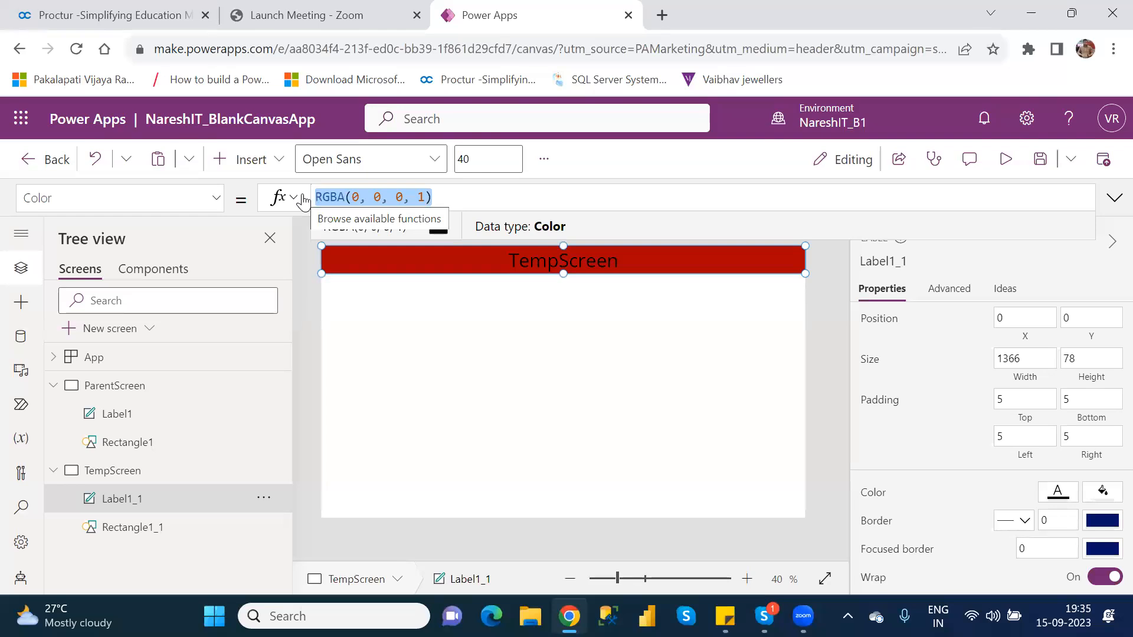
type("k")
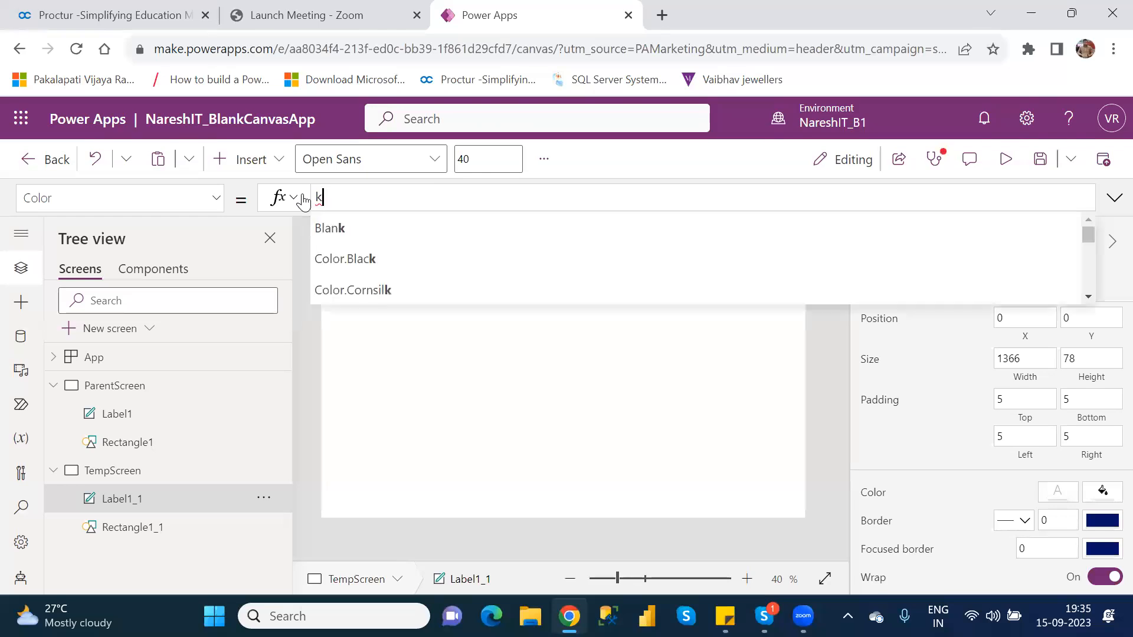
key("BackSpace")
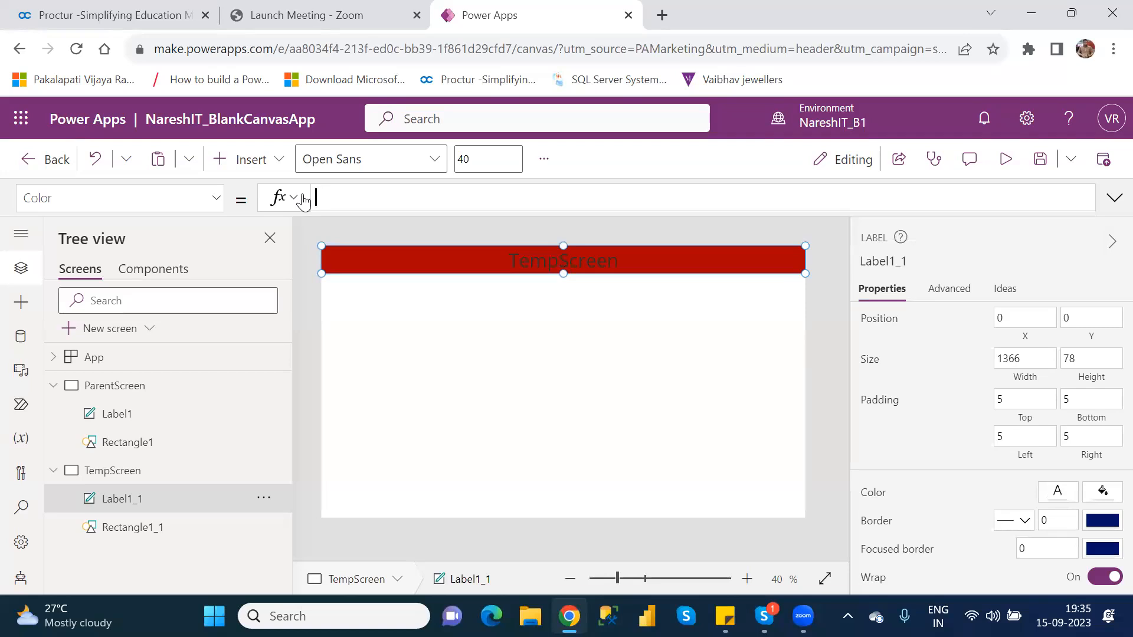
type("label1")
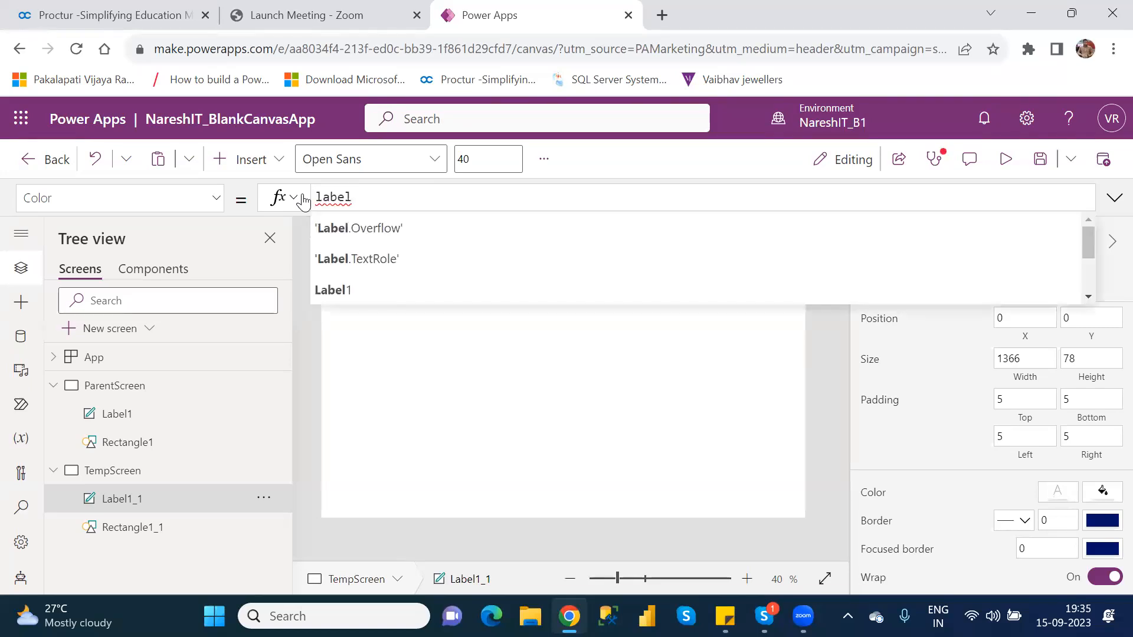
key("Down")
key("Down")
key("Return")
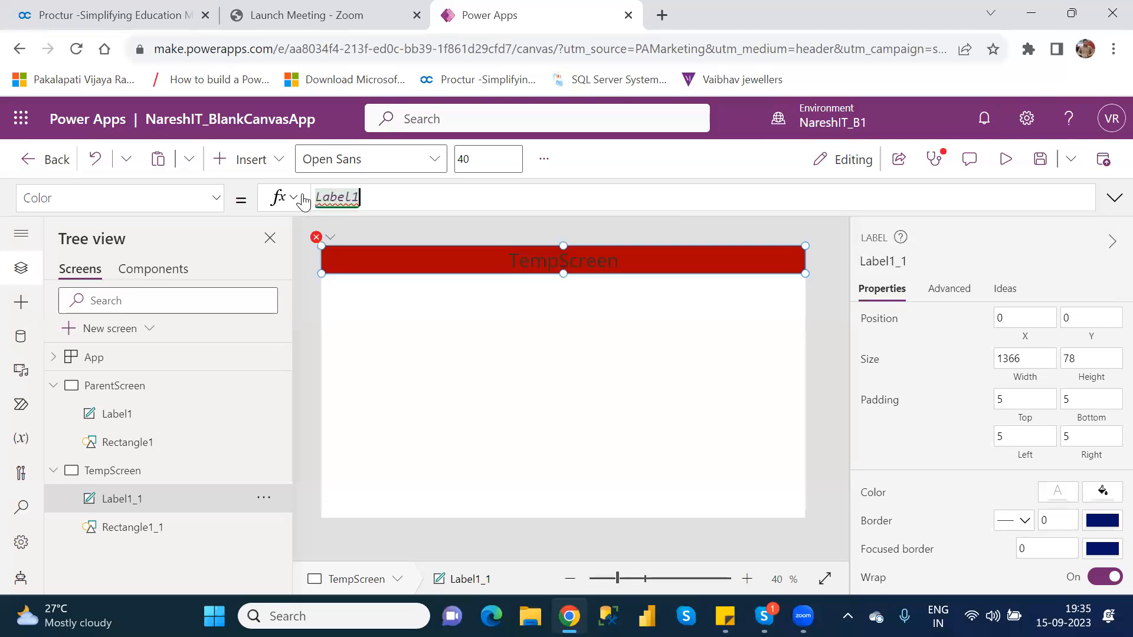
type(".")
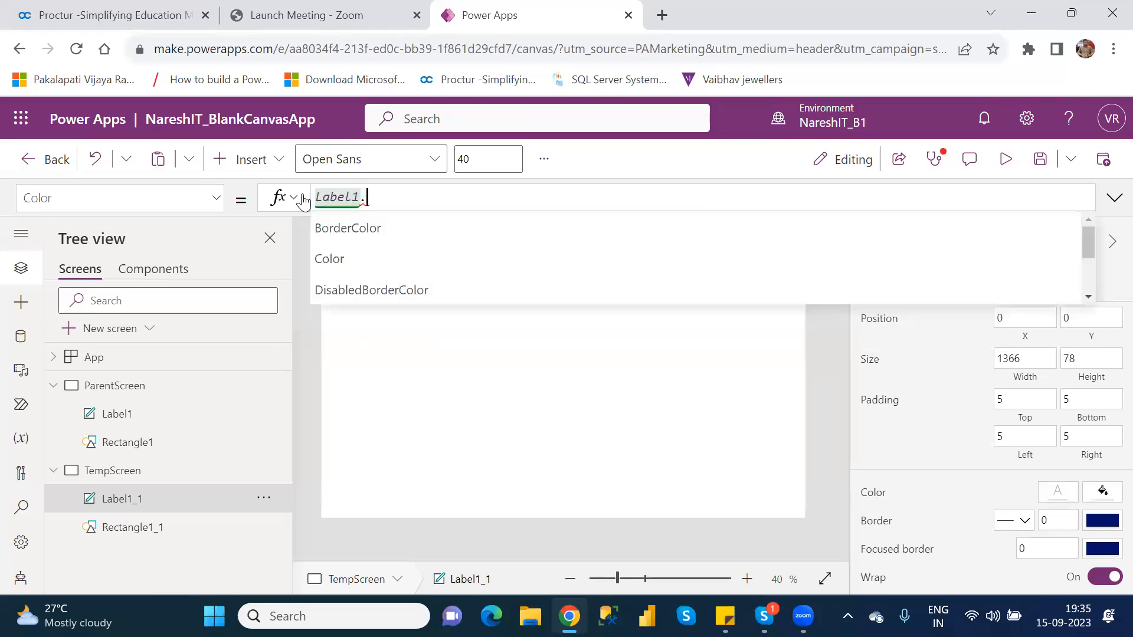
key("Down")
key("Down")
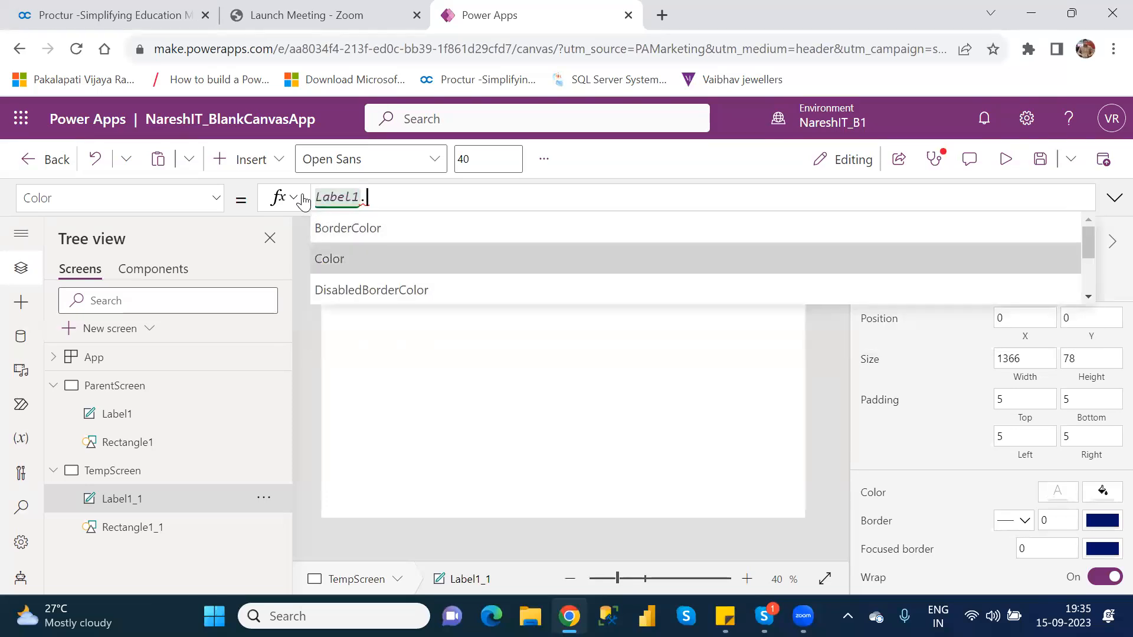
key("Return")
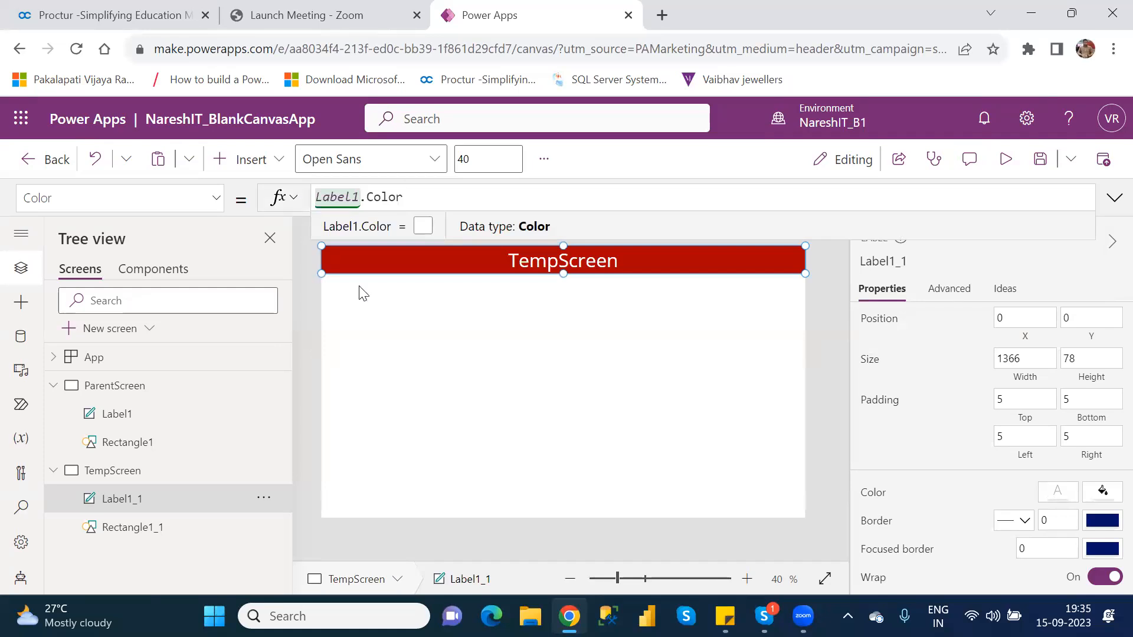
left_click(566, 374)
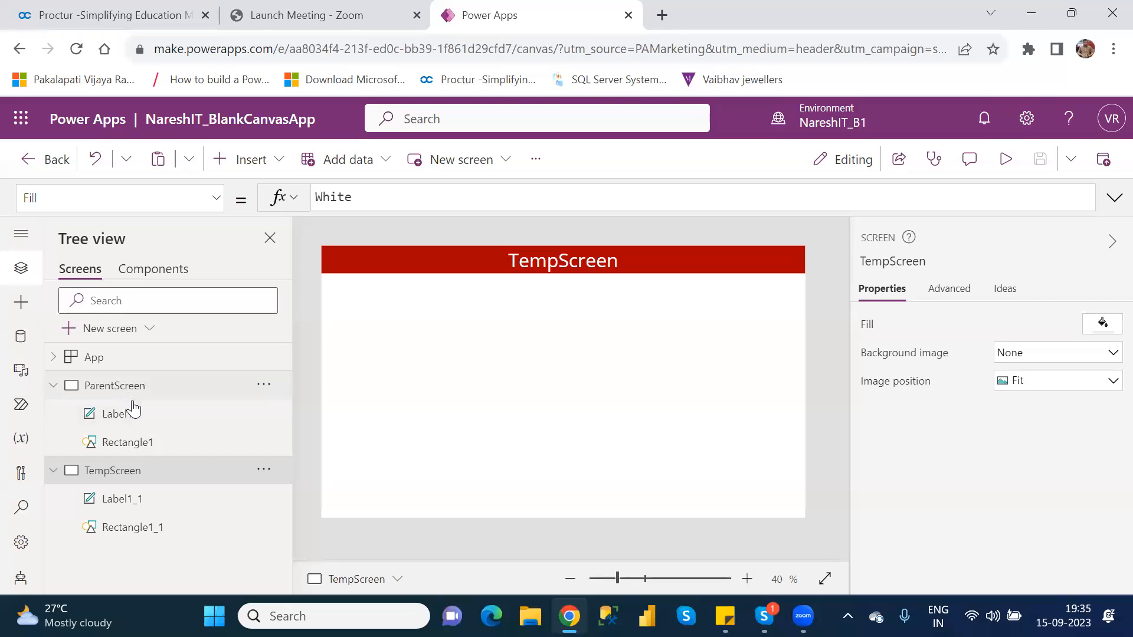
Review the Color formula of Label1_1 on TempScreen, examining the property part of the reference
left_click(143, 501)
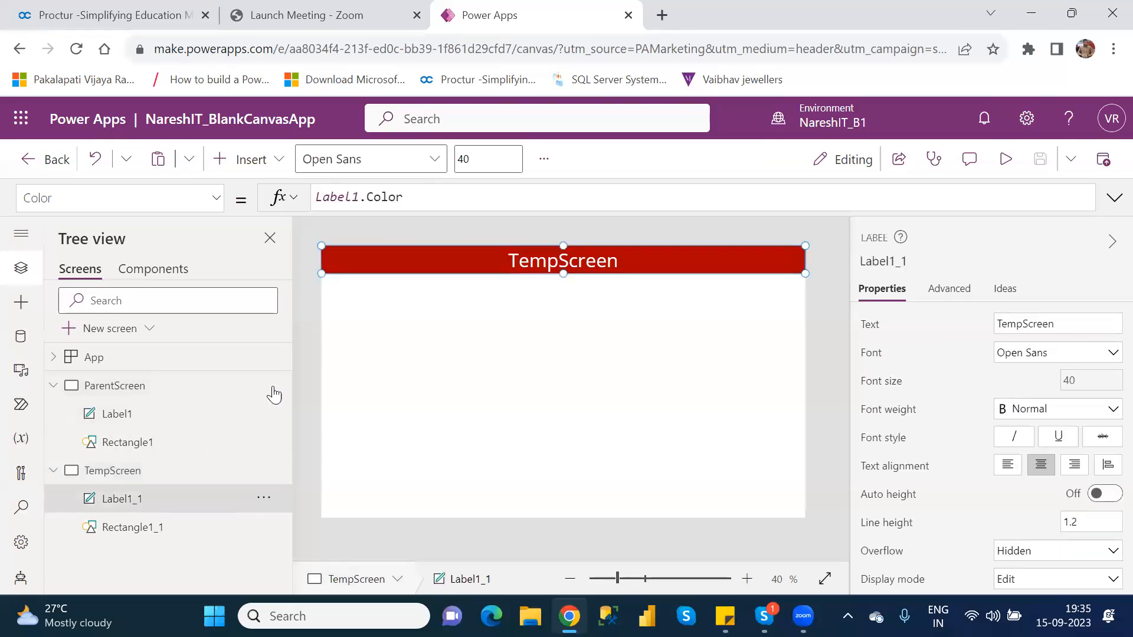
double_click(374, 199)
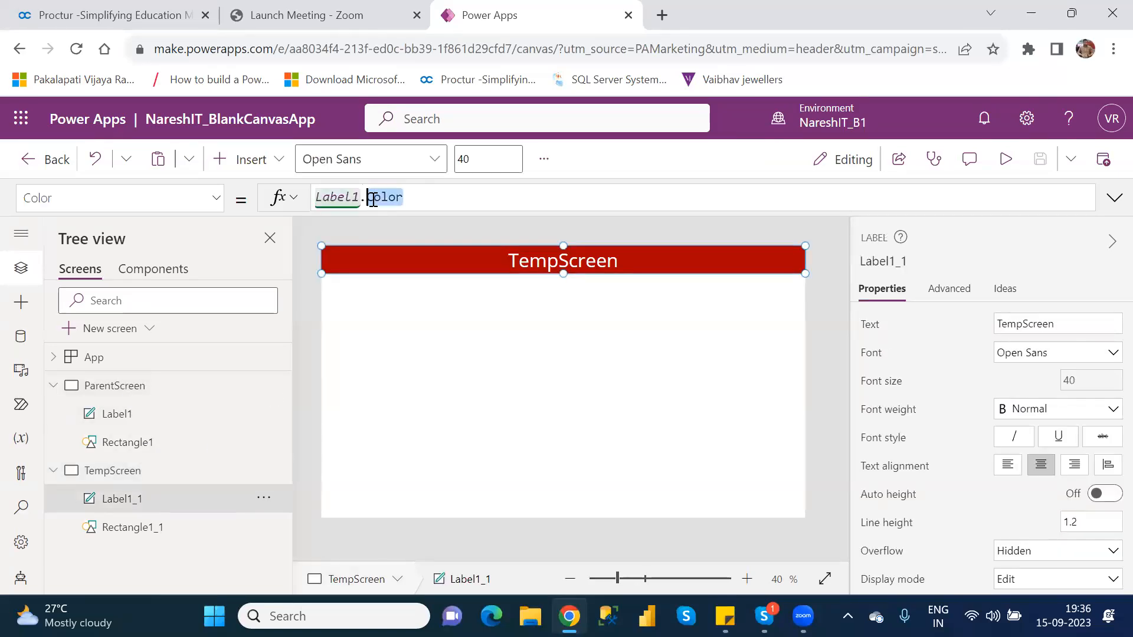
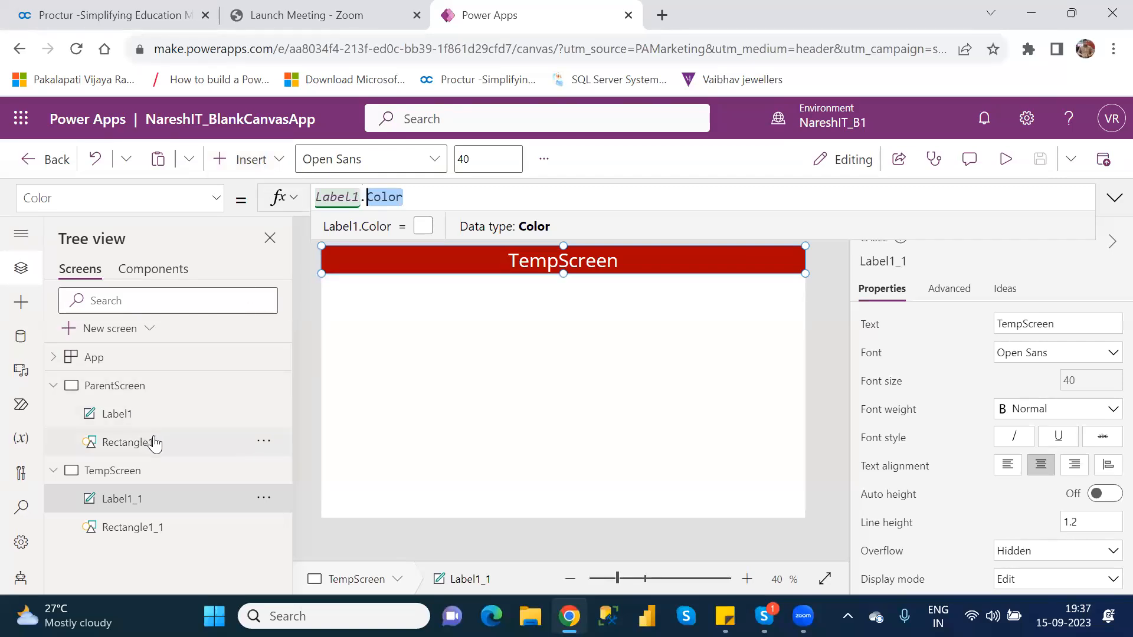
left_click(258, 170)
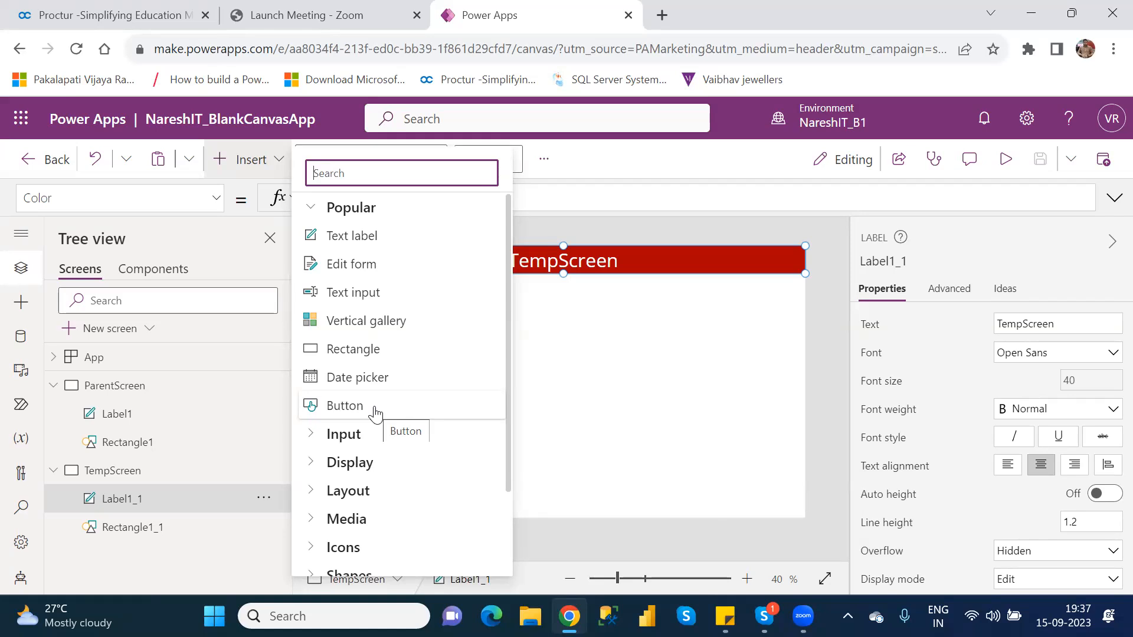
left_click(653, 359)
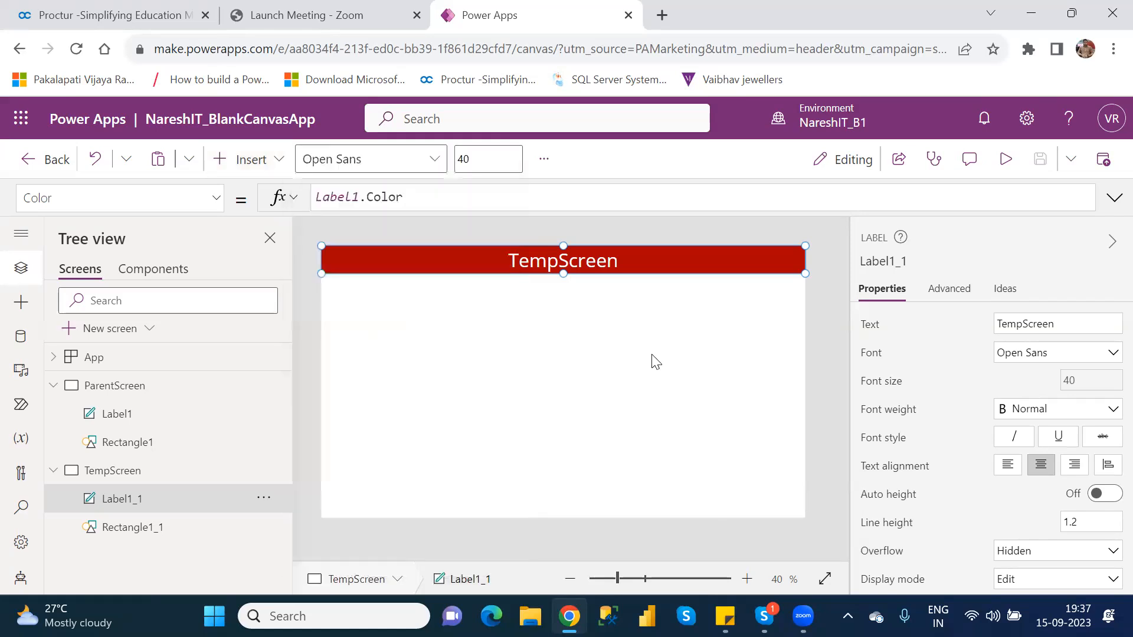
Duplicate ParentScreen together with its header label and rectangle
right_click(135, 386)
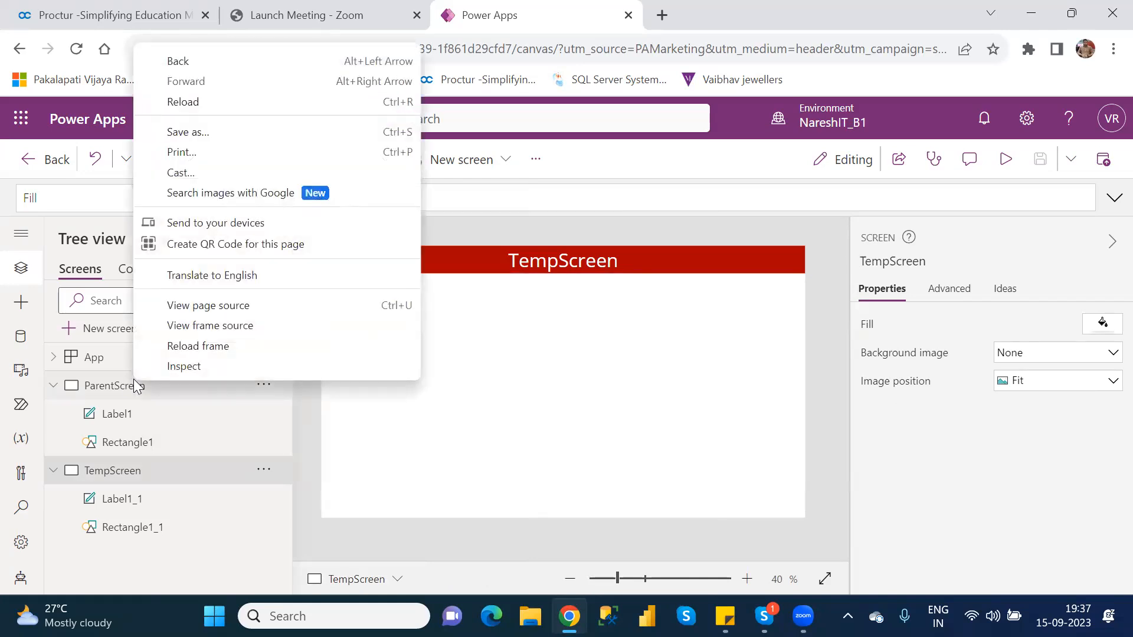
left_click(433, 429)
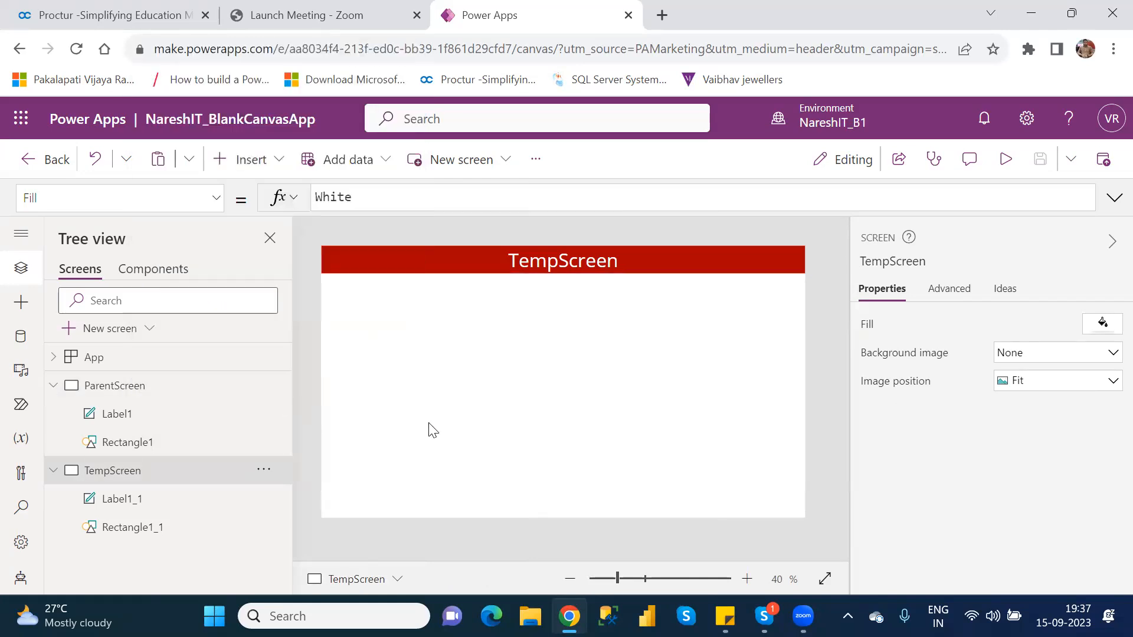
left_click(224, 388)
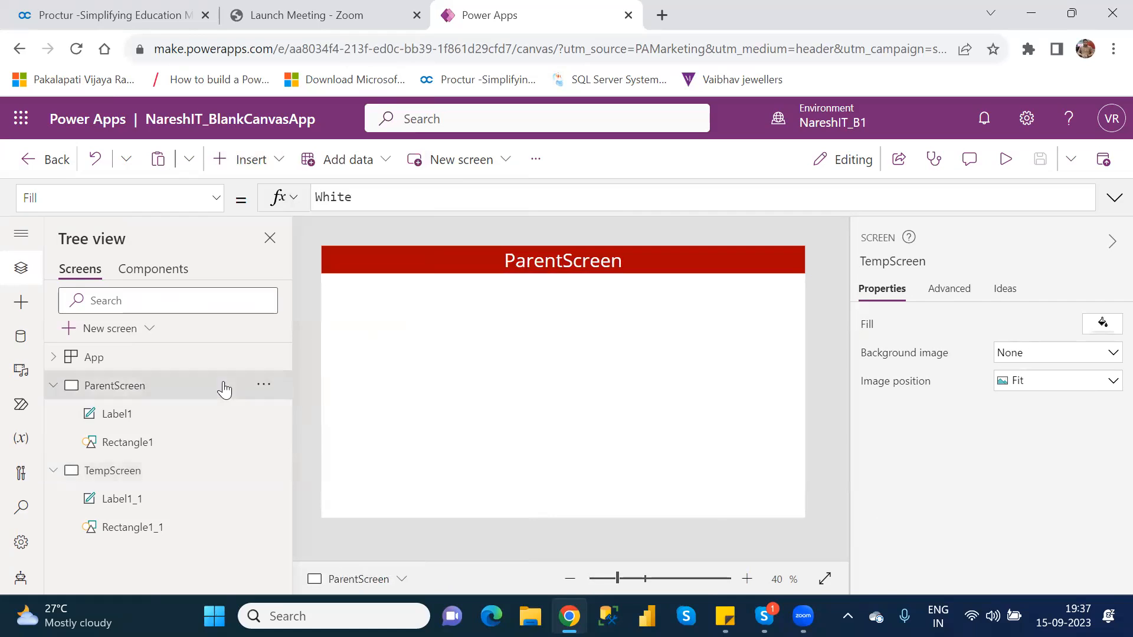
left_click(270, 387)
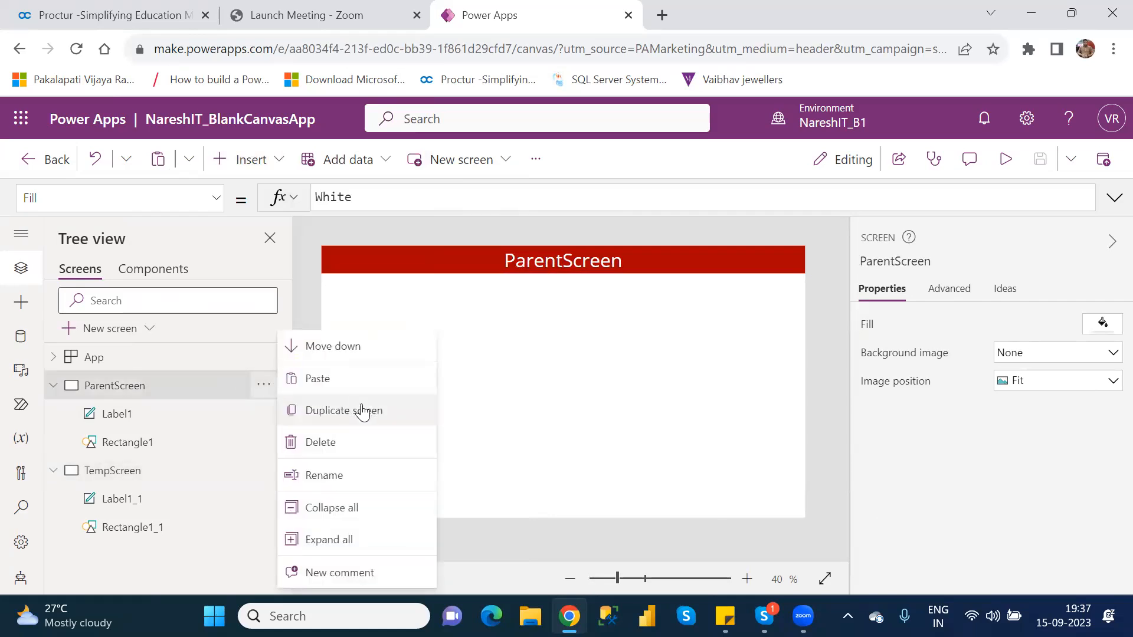
left_click(357, 409)
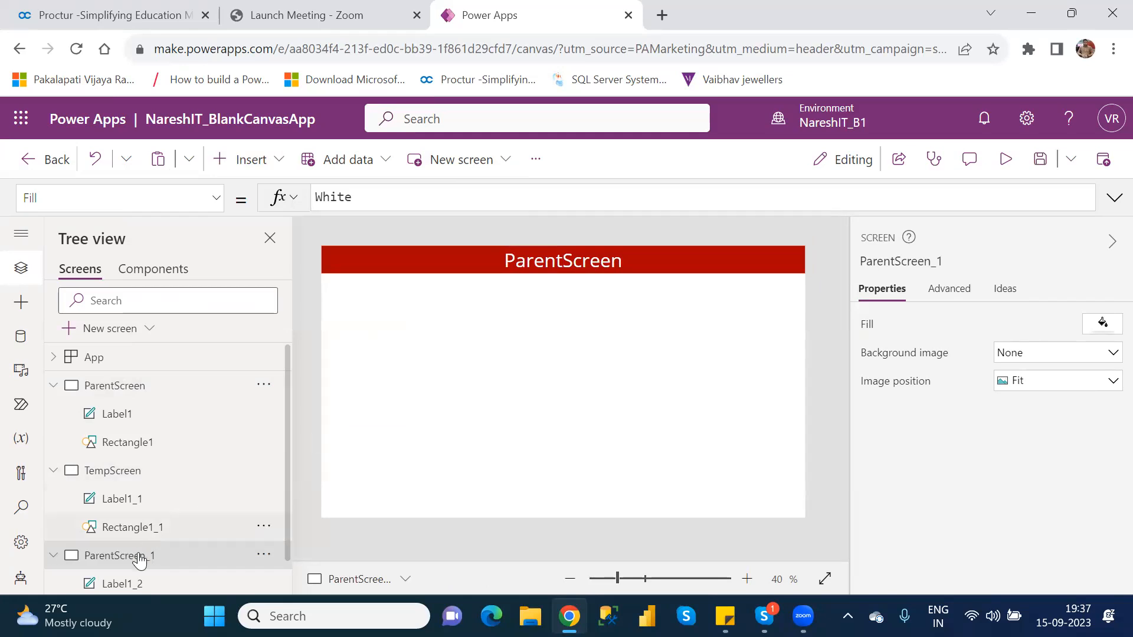
Rename the duplicated screen ParentScreen_1 as Screen1
double_click(140, 557)
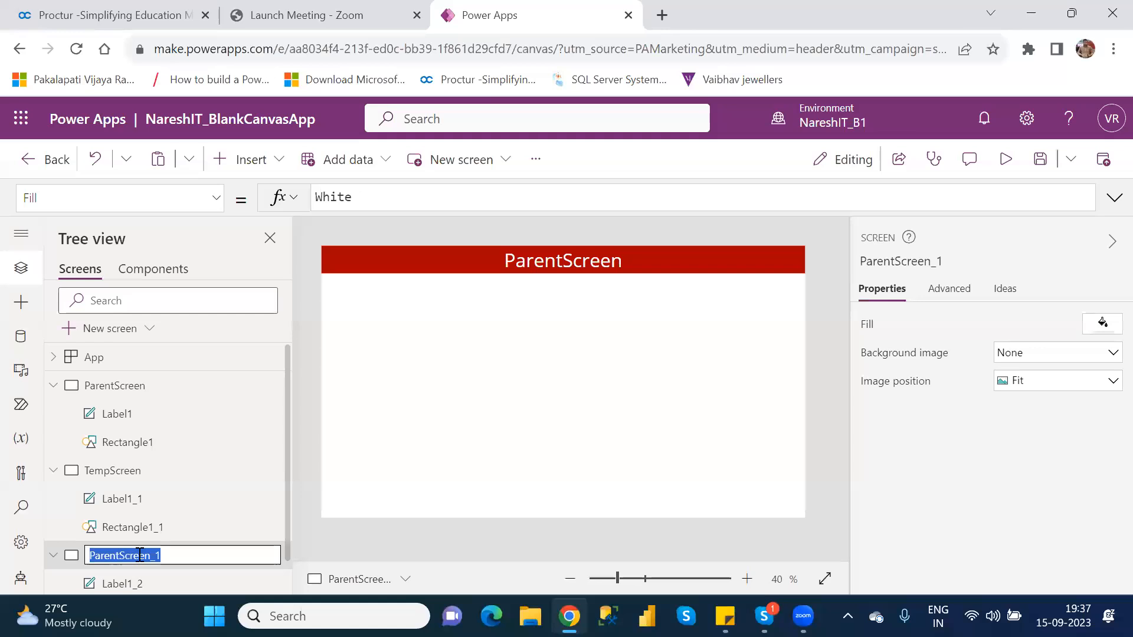
type("Scr")
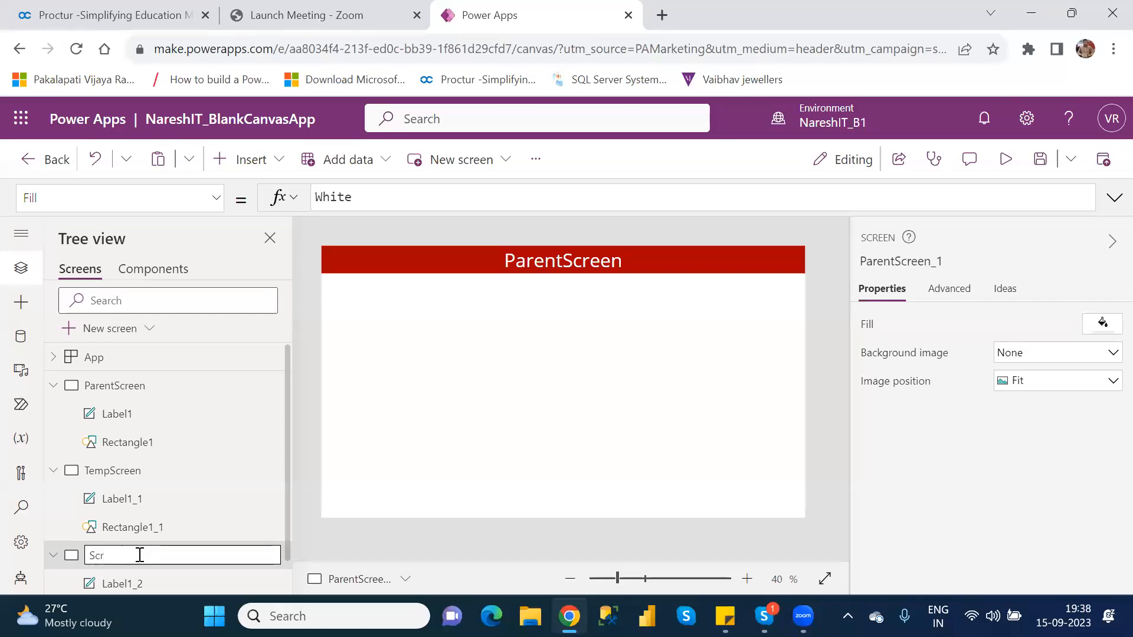
type("een1")
key("Return")
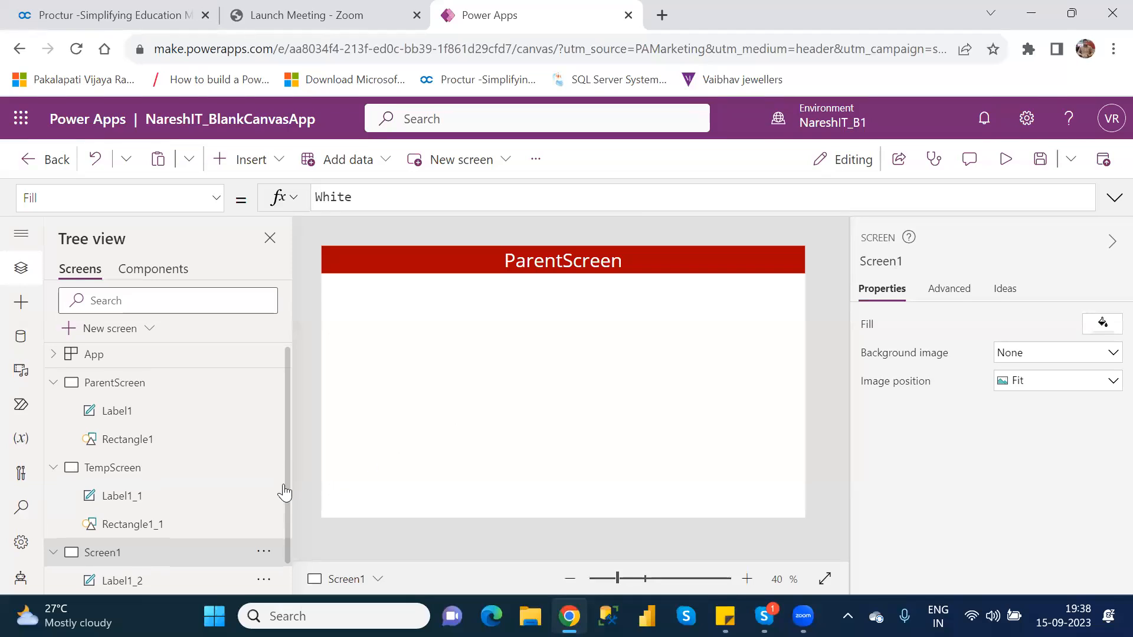
Change the text of header label Label1_2 on Screen1 to "Summary Screen"
left_click_drag(285, 493, 289, 543)
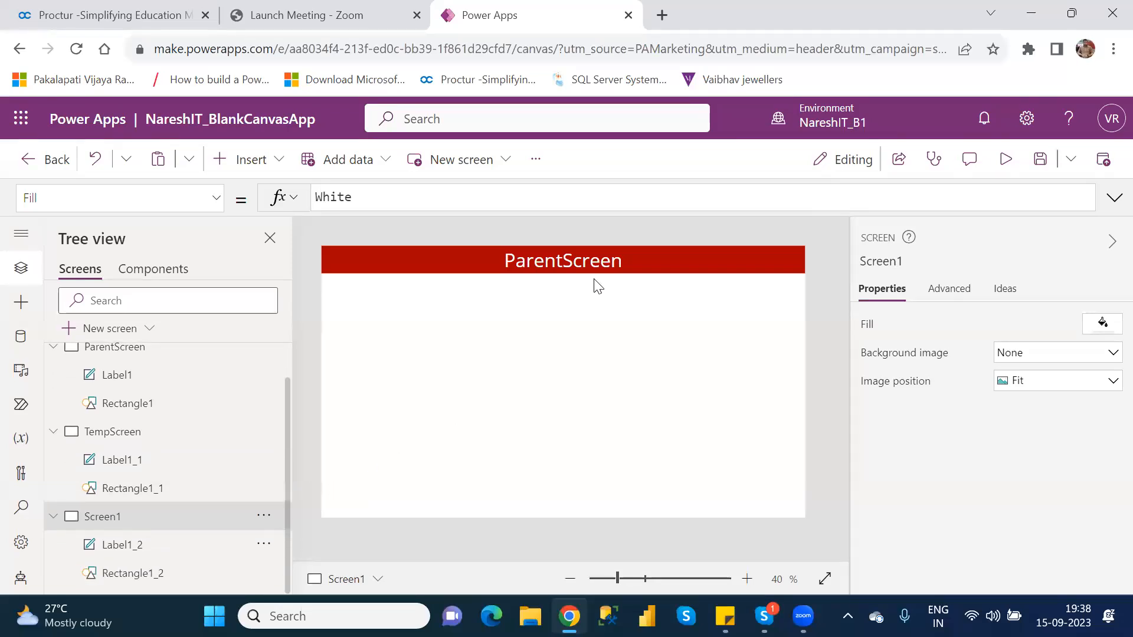
left_click(569, 263)
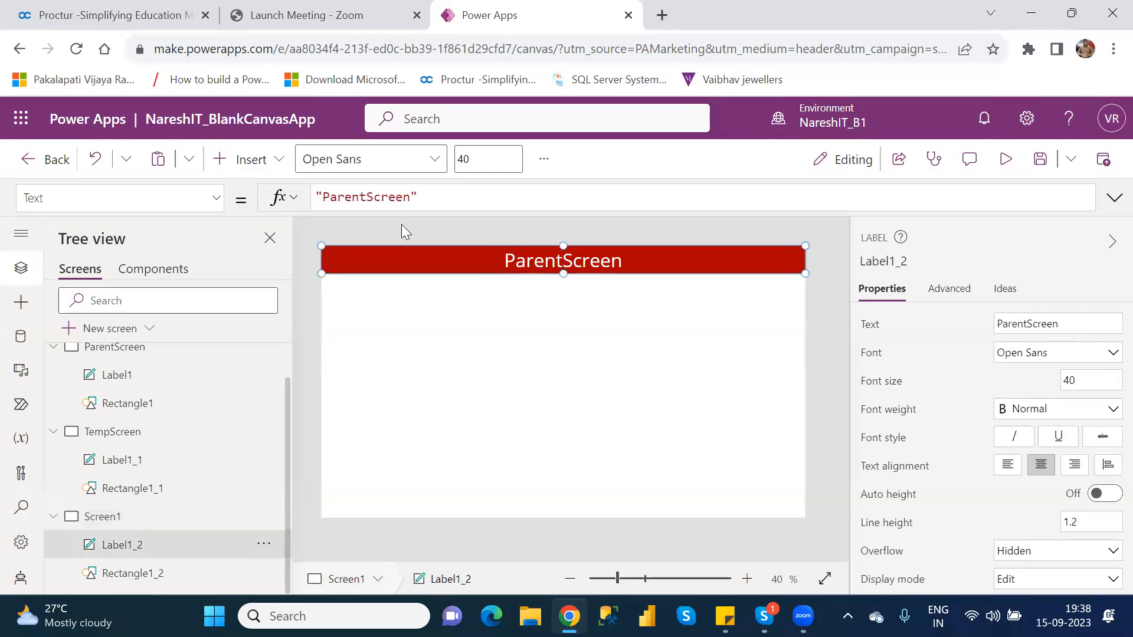
double_click(368, 200)
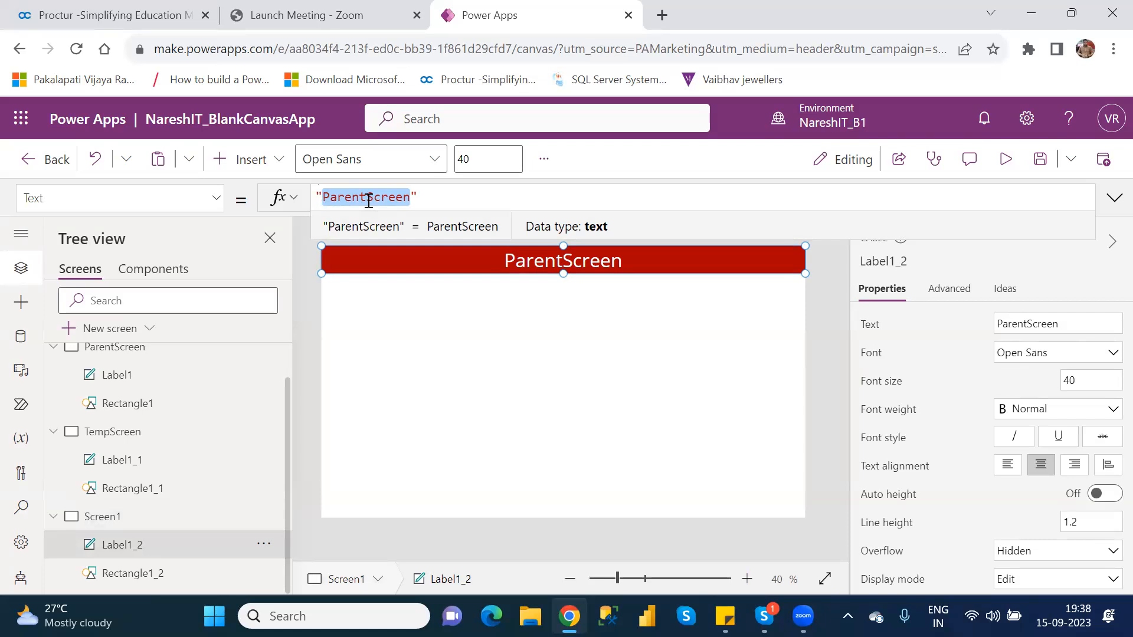
type("Summa")
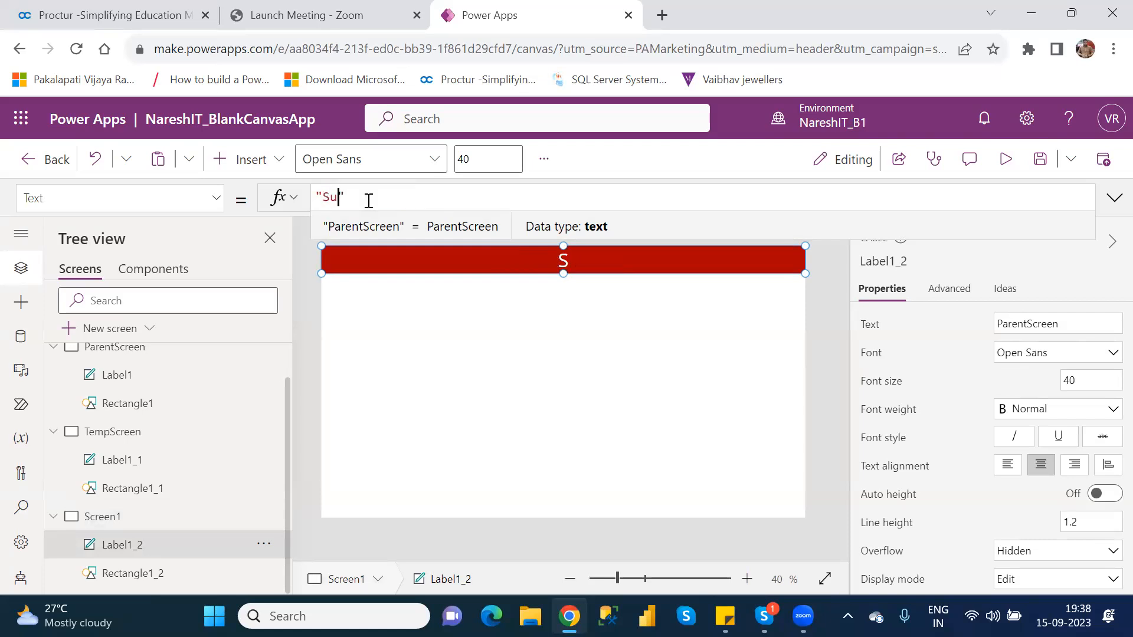
type("ry Scr")
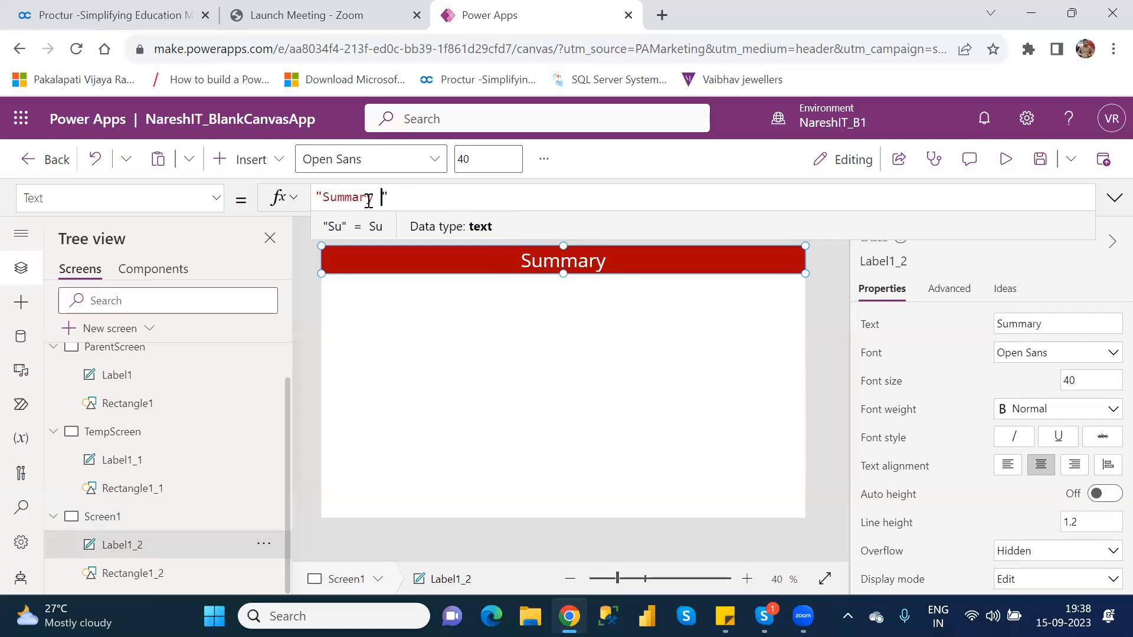
type("een")
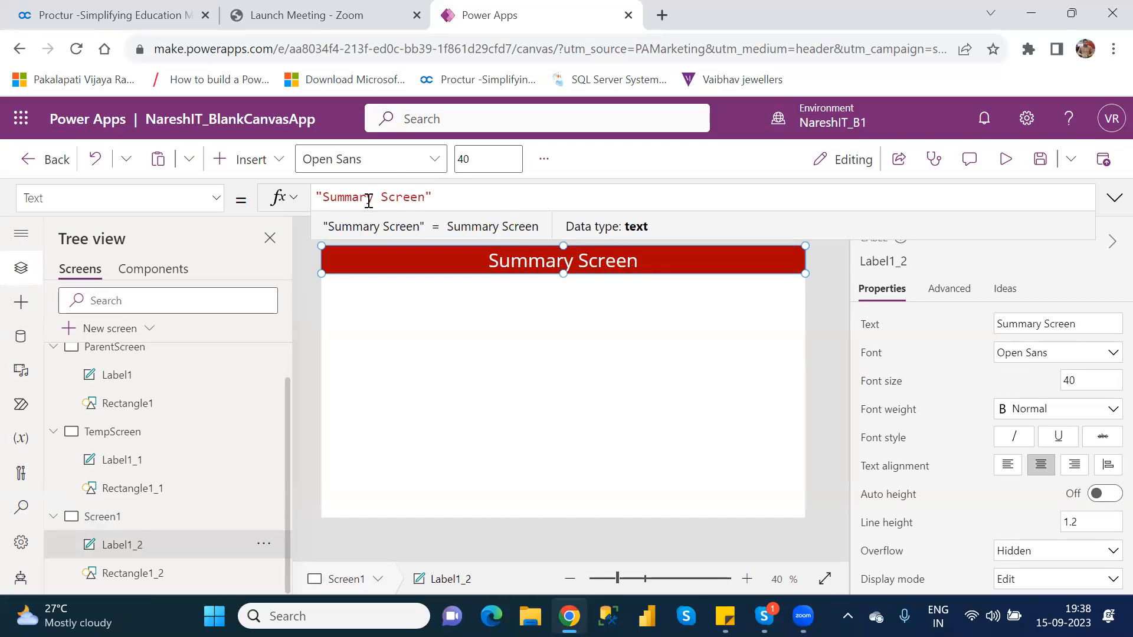
left_click(499, 343)
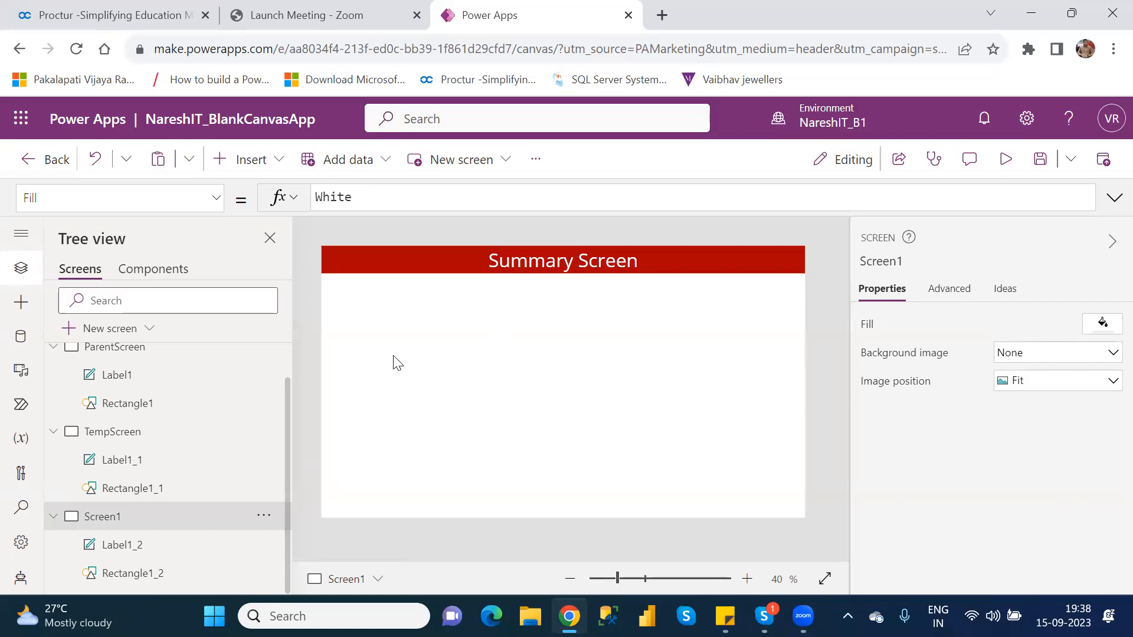
Insert a button below the Screen1 header, about 605 wide and 90 high, at about X 296 and Y 126
left_click(257, 168)
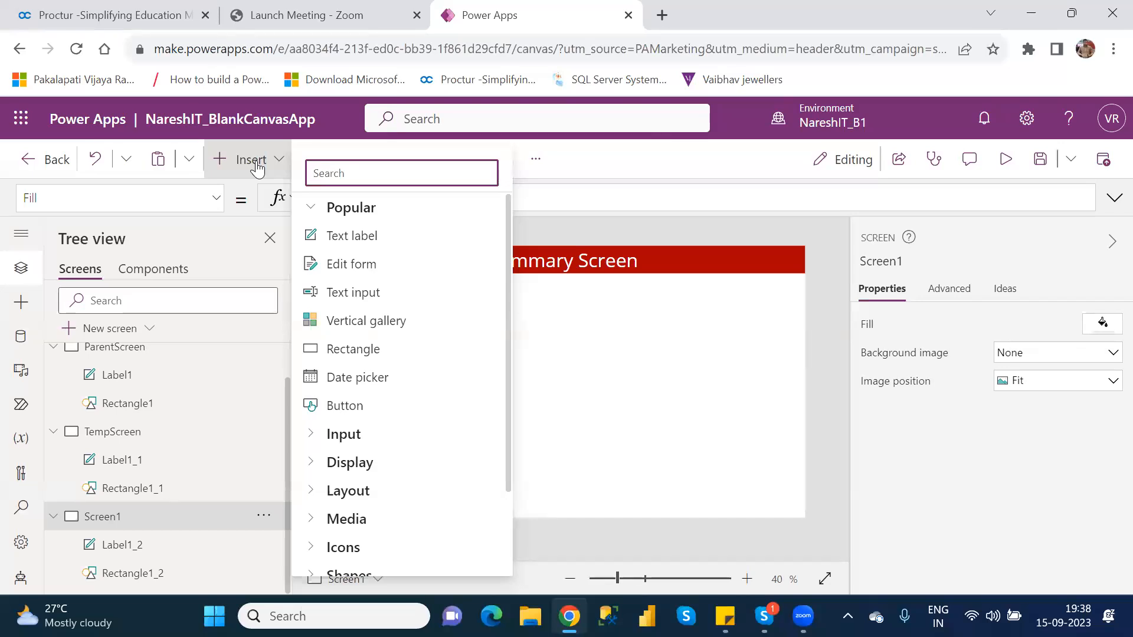
left_click(359, 408)
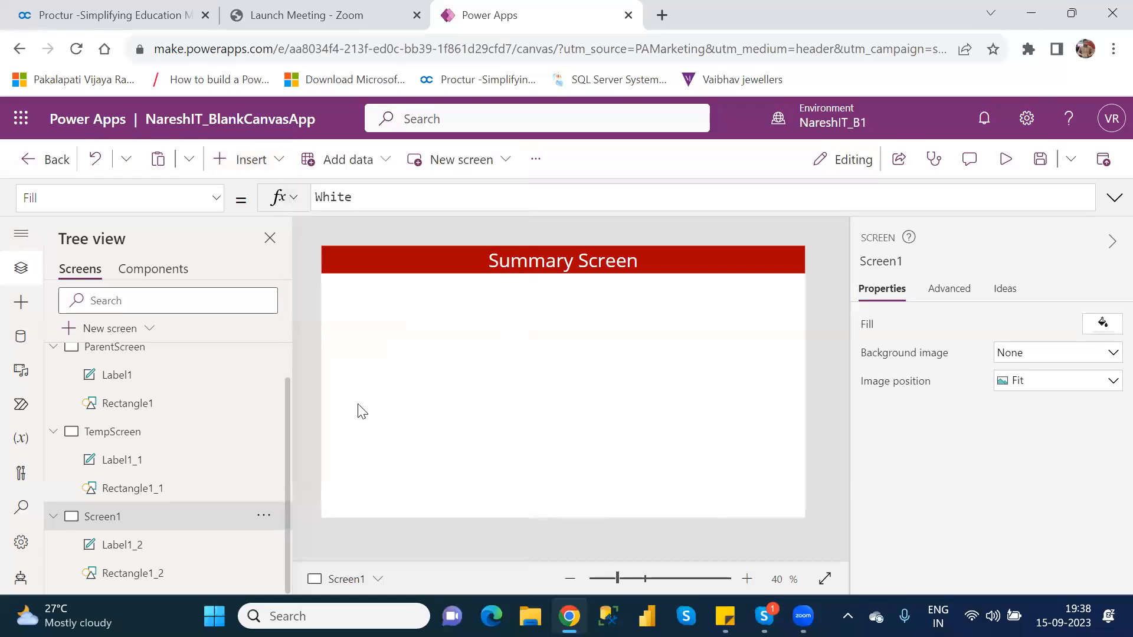
left_click_drag(383, 273, 640, 322)
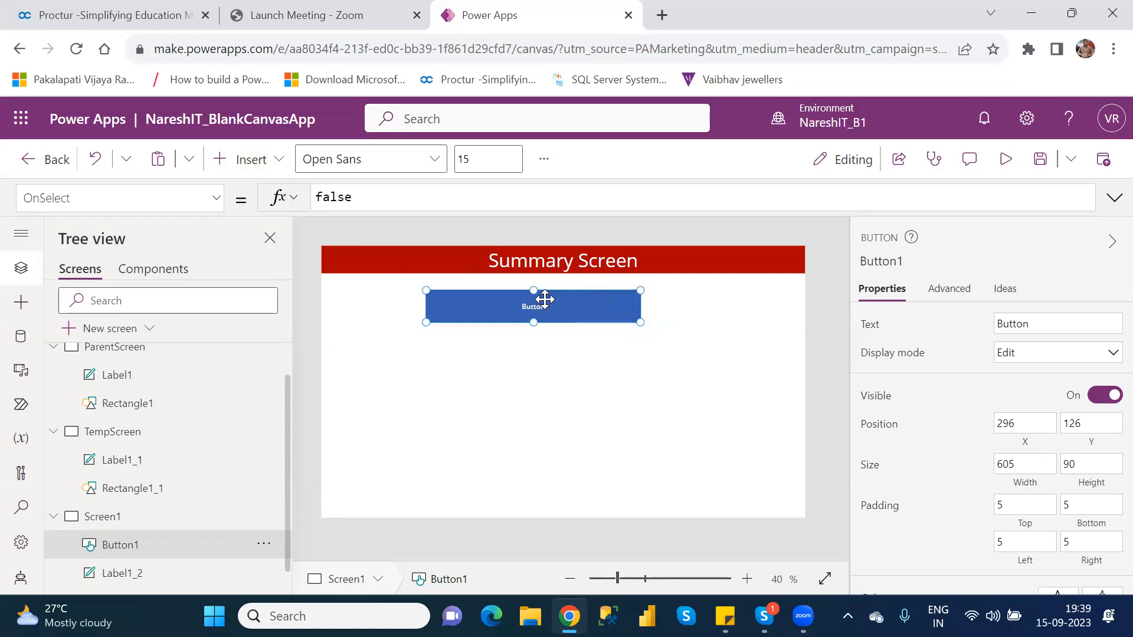
Set the text of the new button on Screen1 to CustomerDetails
left_click(1022, 325)
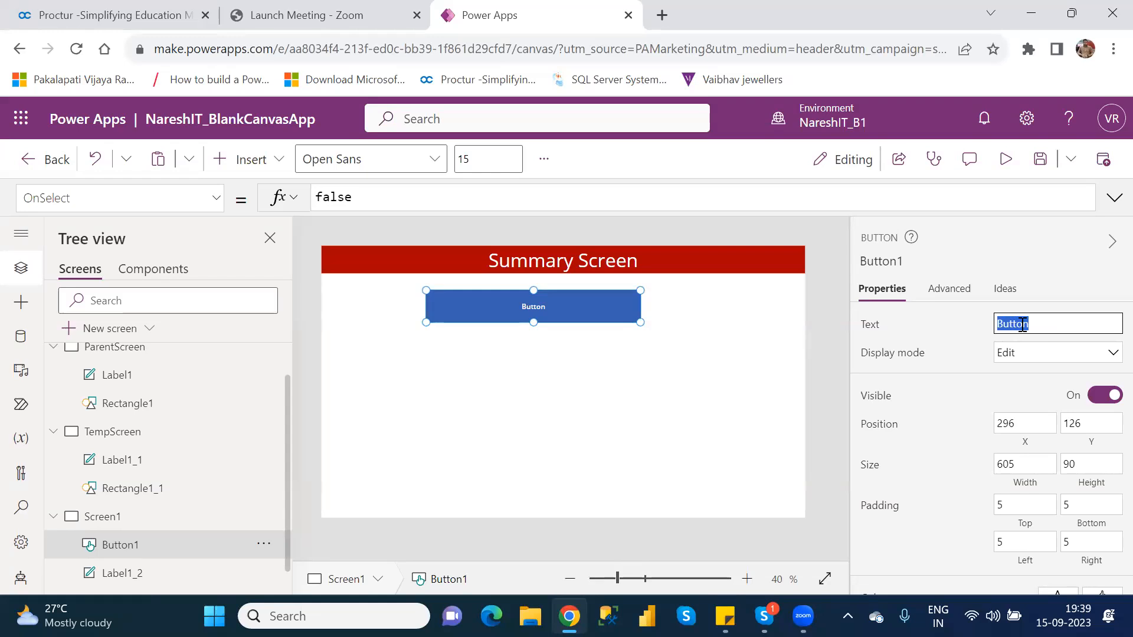
type("CustomerDetails")
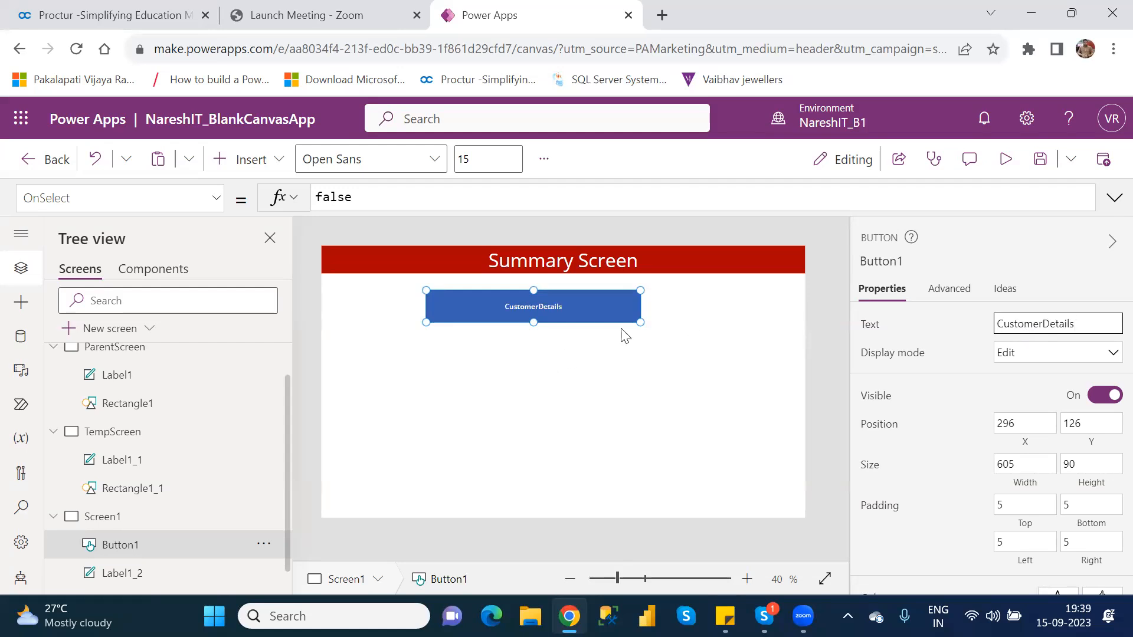
Enlarge the CustomerDetails button to about 650 by 100 and save the app
left_click_drag(639, 326, 656, 330)
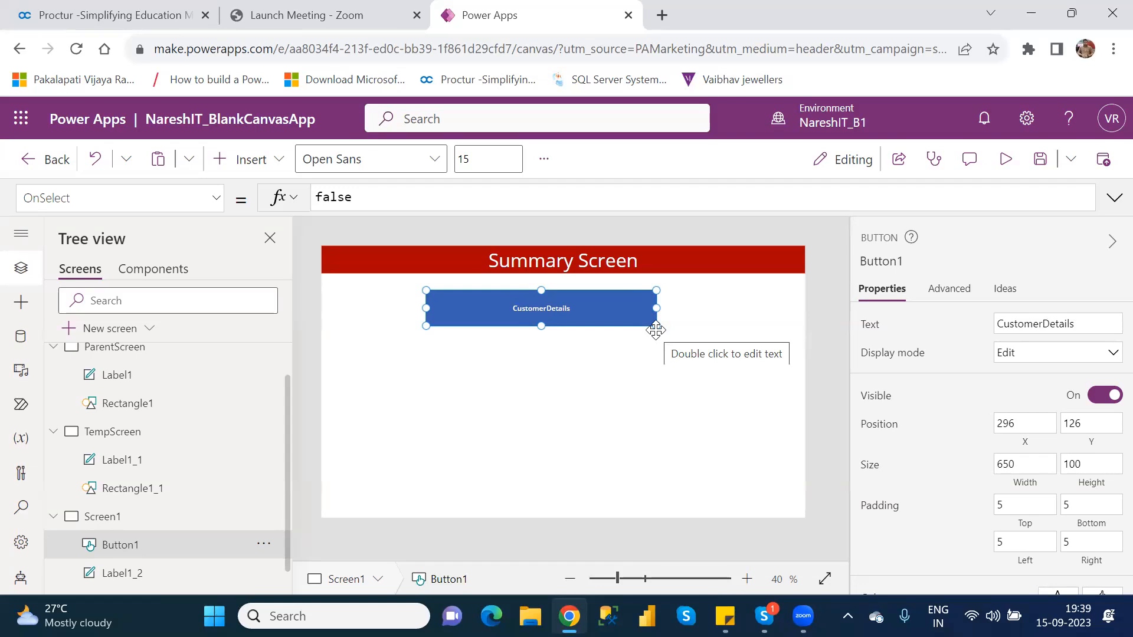
key("ctrl+s")
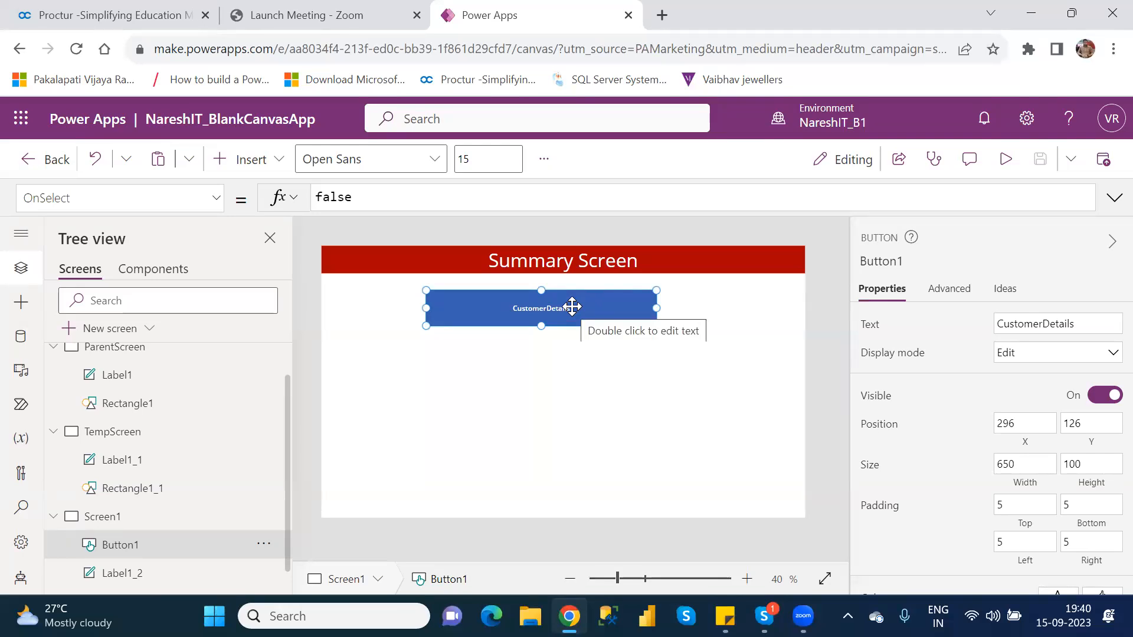
Examine the OnSelect formula and the Text property of the CustomerDetails button
double_click(337, 194)
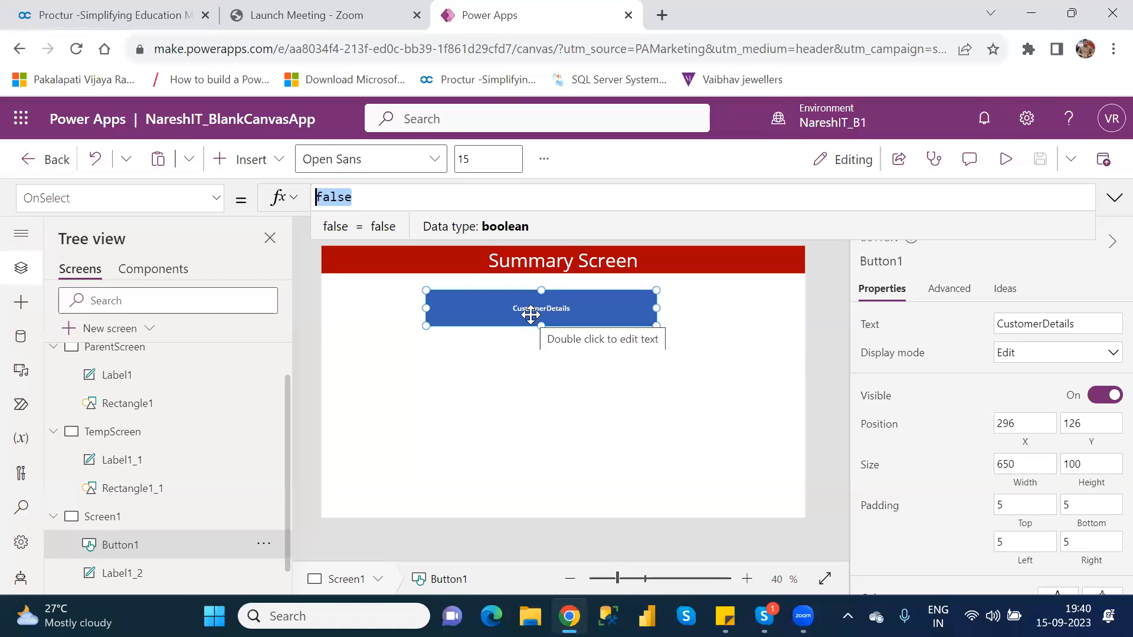
left_click(530, 315)
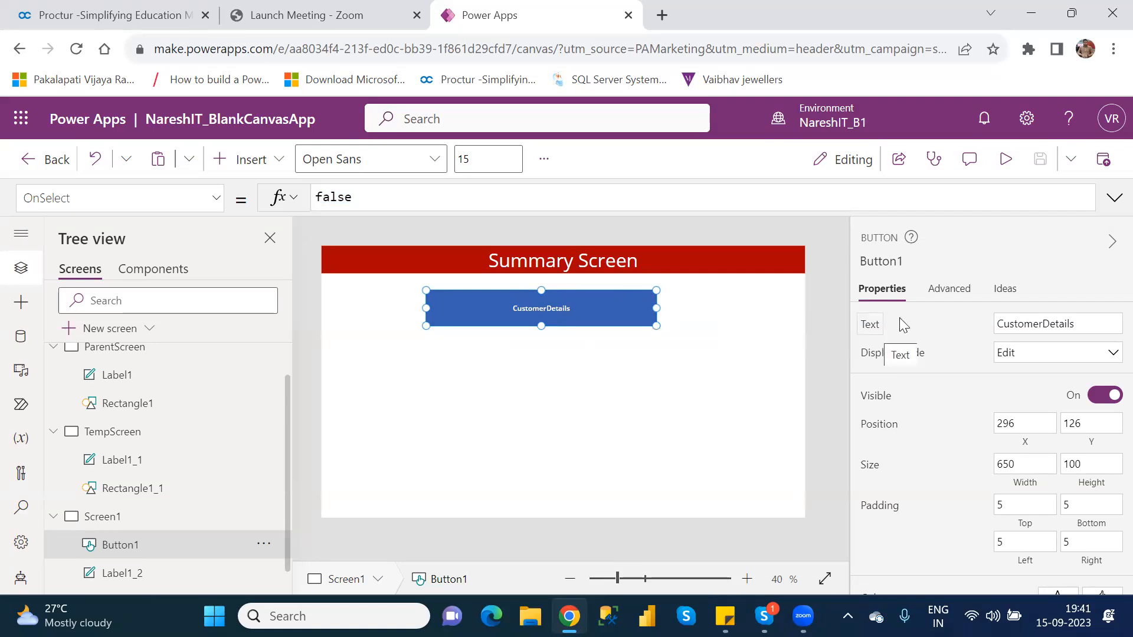
left_click(1048, 324)
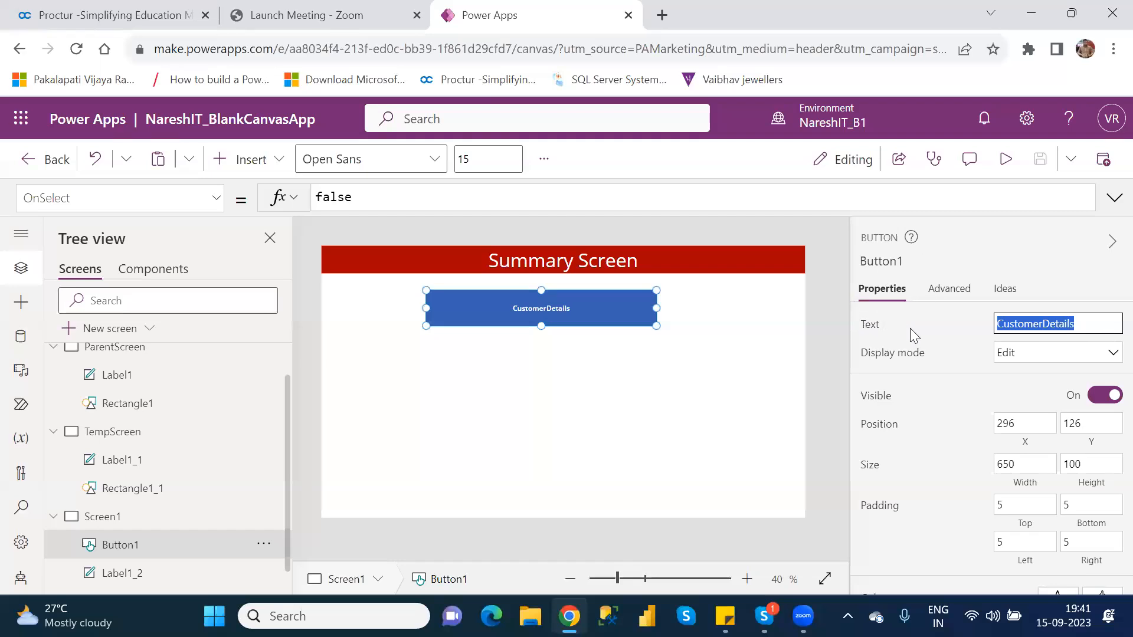
left_click(1085, 327)
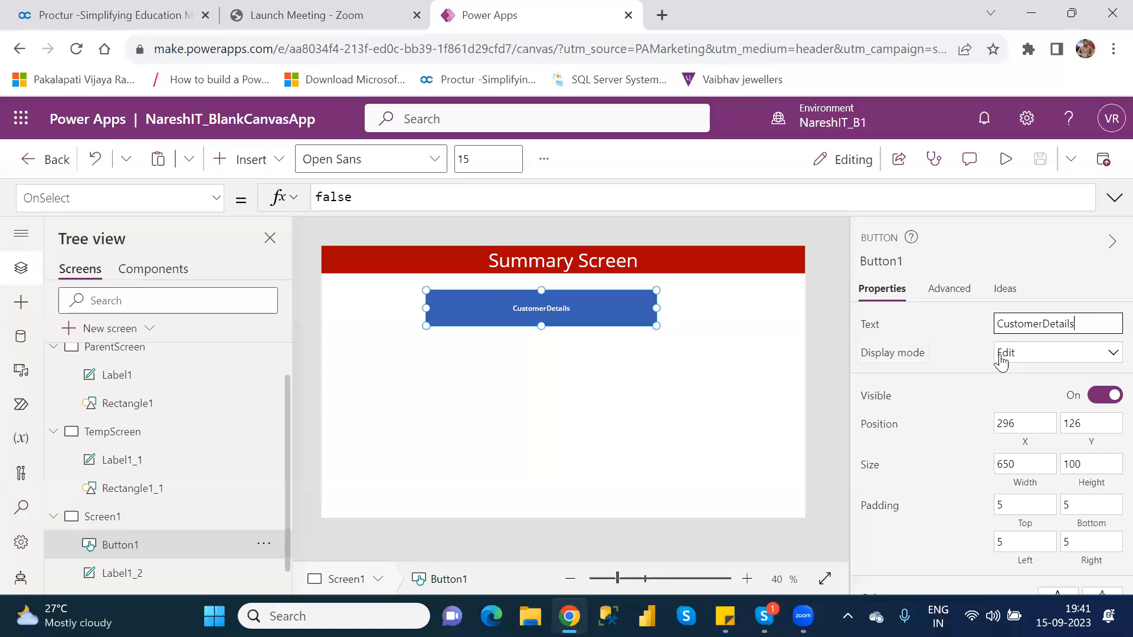
Set the display mode of the CustomerDetails button to Disabled
left_click(1030, 357)
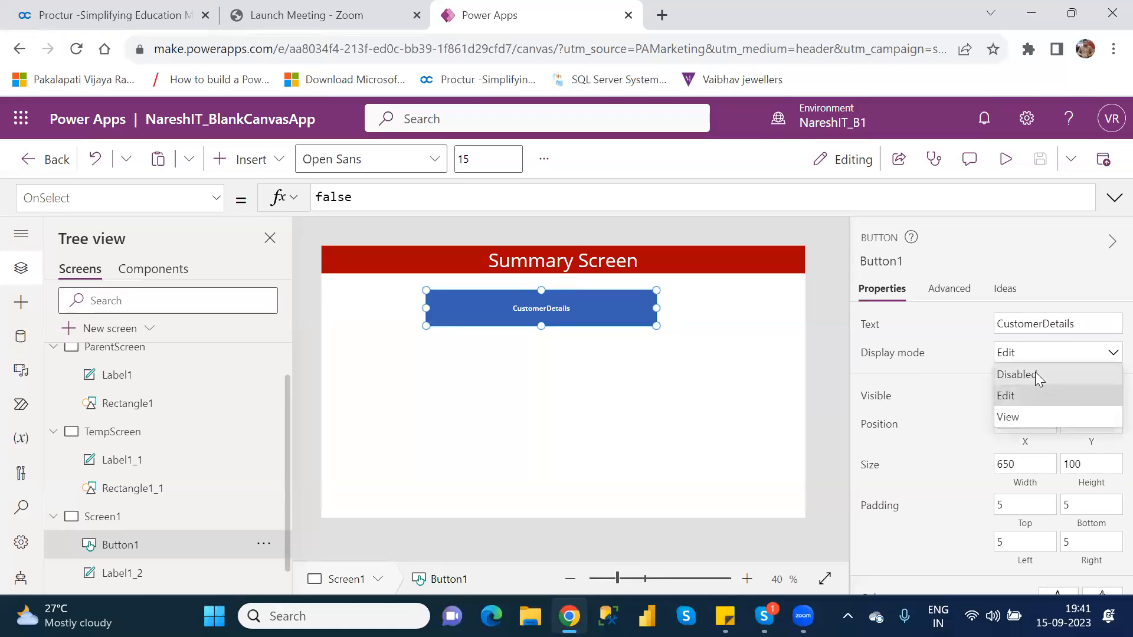
left_click(1034, 375)
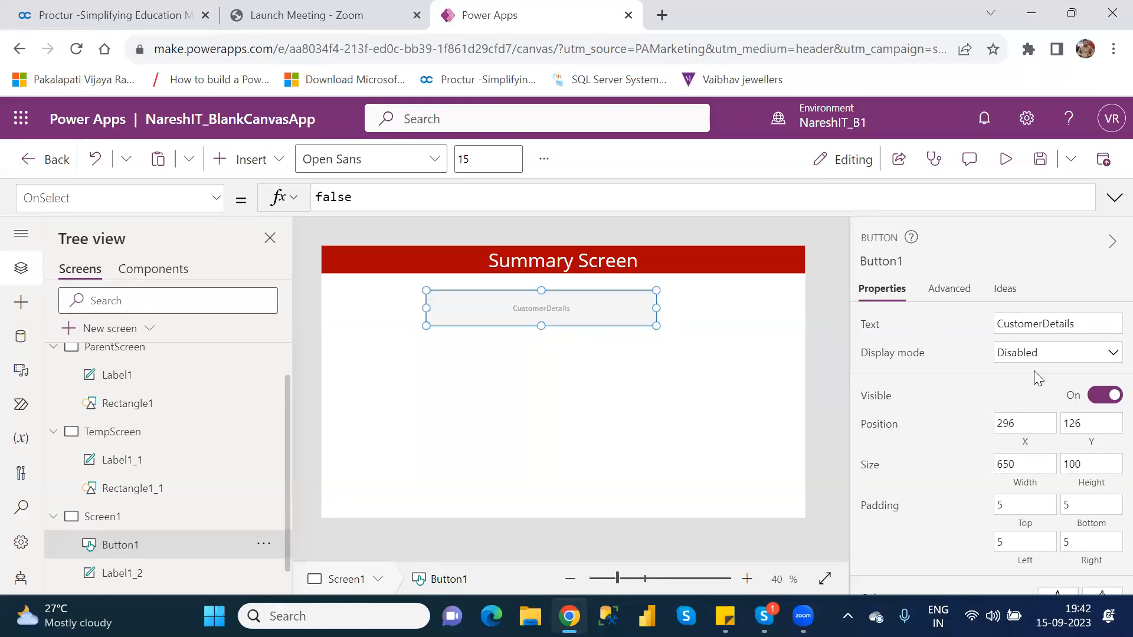
left_click(602, 375)
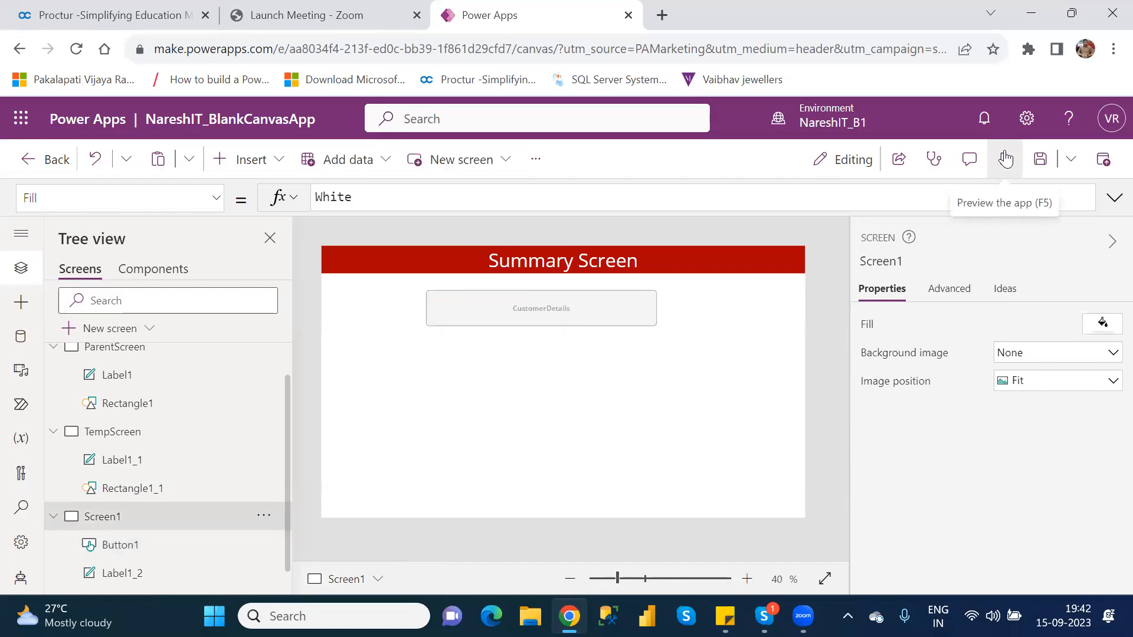
Preview the app to check how the CustomerDetails button behaves on Screen1, and return to editing
key("F5")
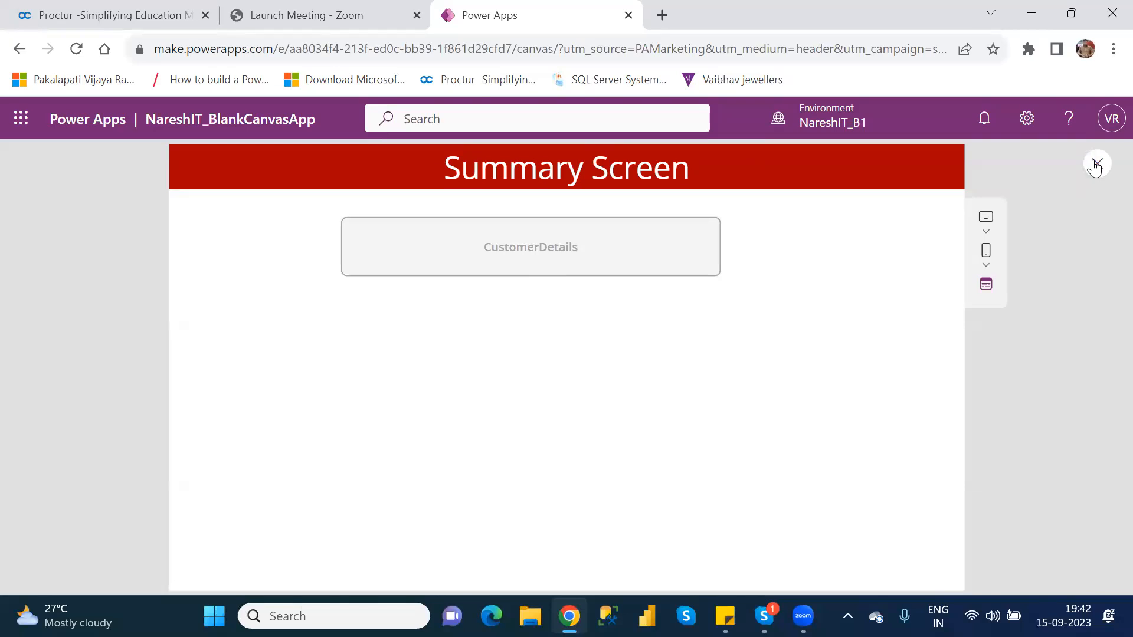
left_click(1096, 164)
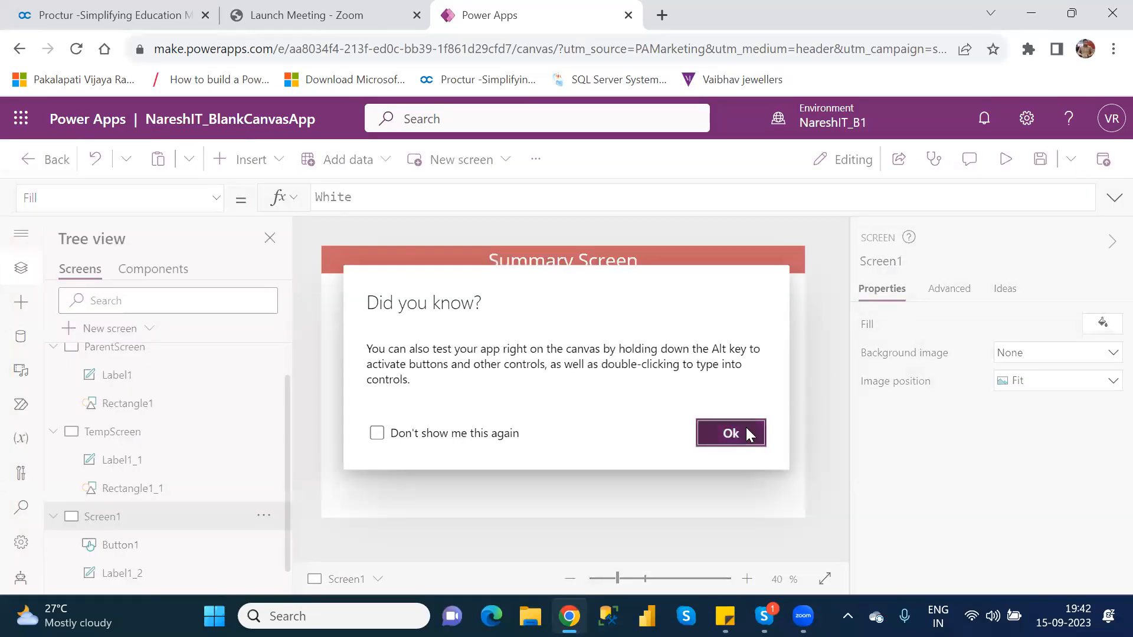
left_click(747, 434)
Set the display mode of the CustomerDetails button on Screen1 to Edit
left_click(600, 302)
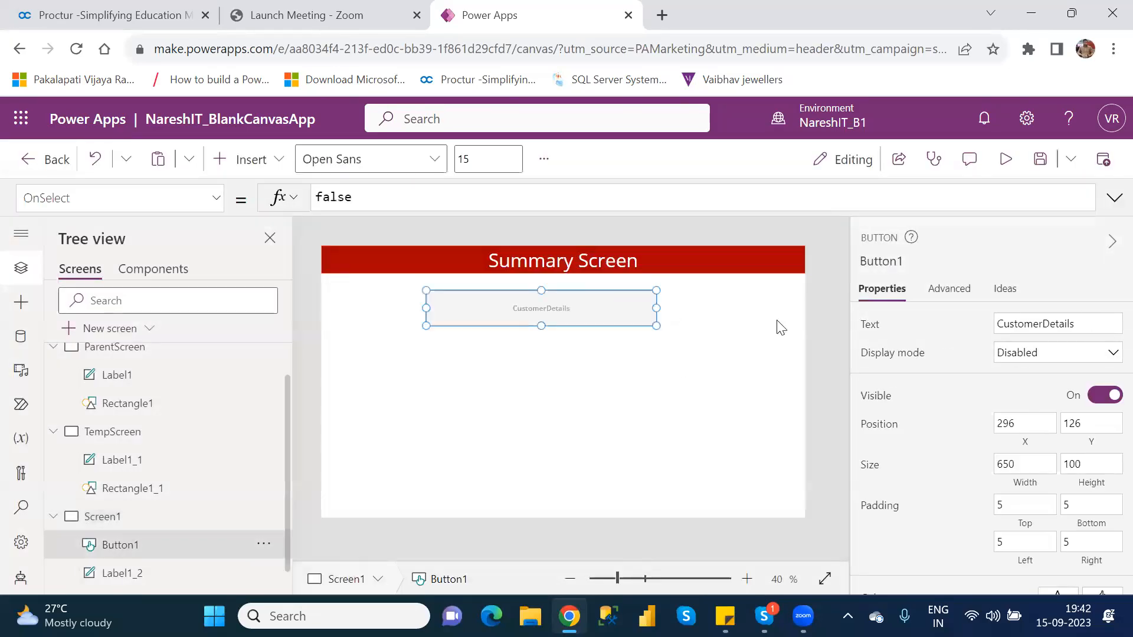
left_click(1048, 364)
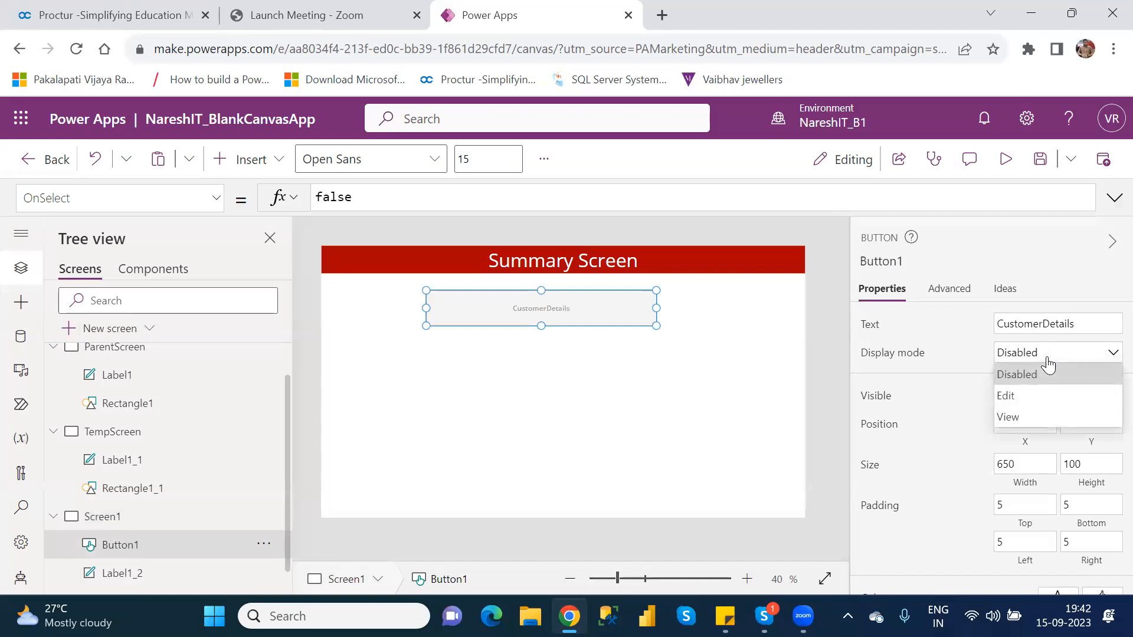
left_click(1038, 401)
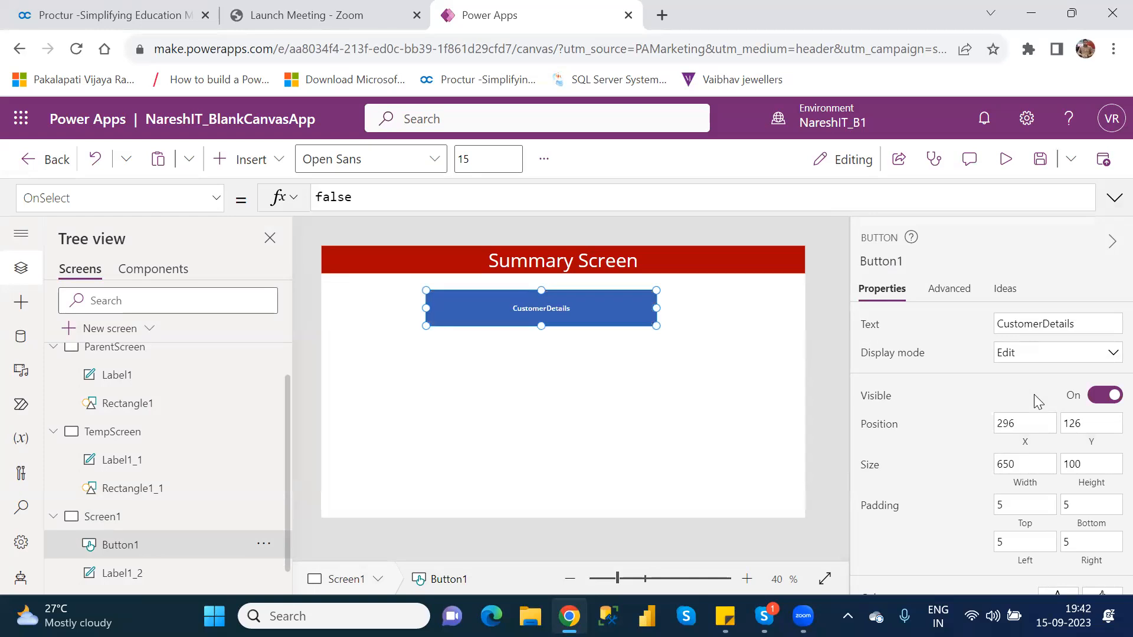
Preview the app to test the CustomerDetails button in Edit mode, and return to editing
left_click(1004, 173)
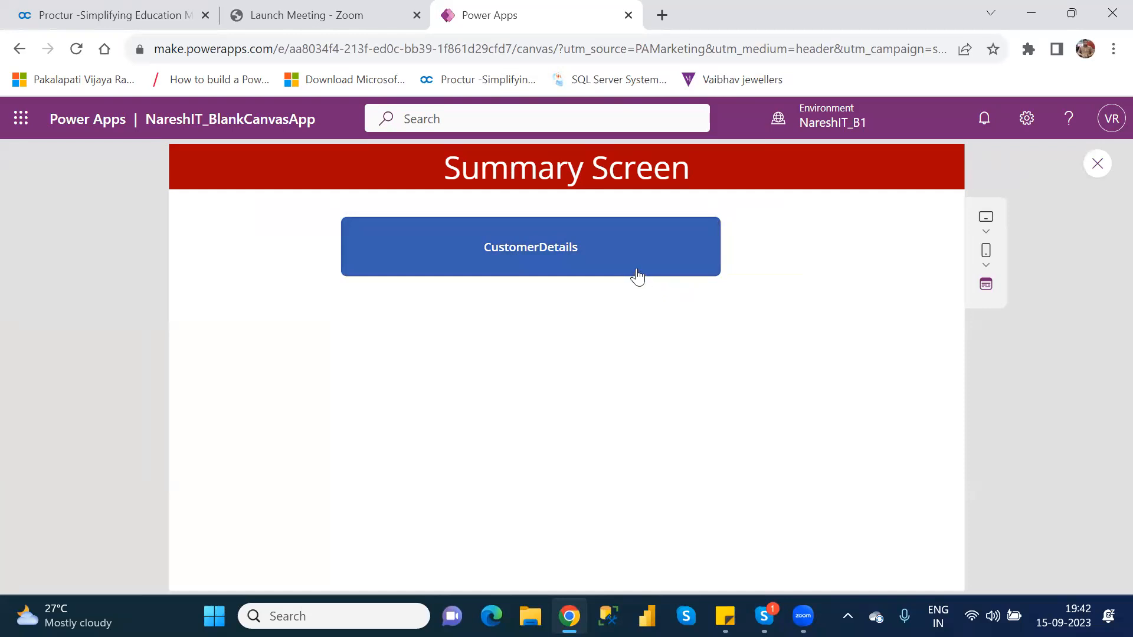
left_click(624, 260)
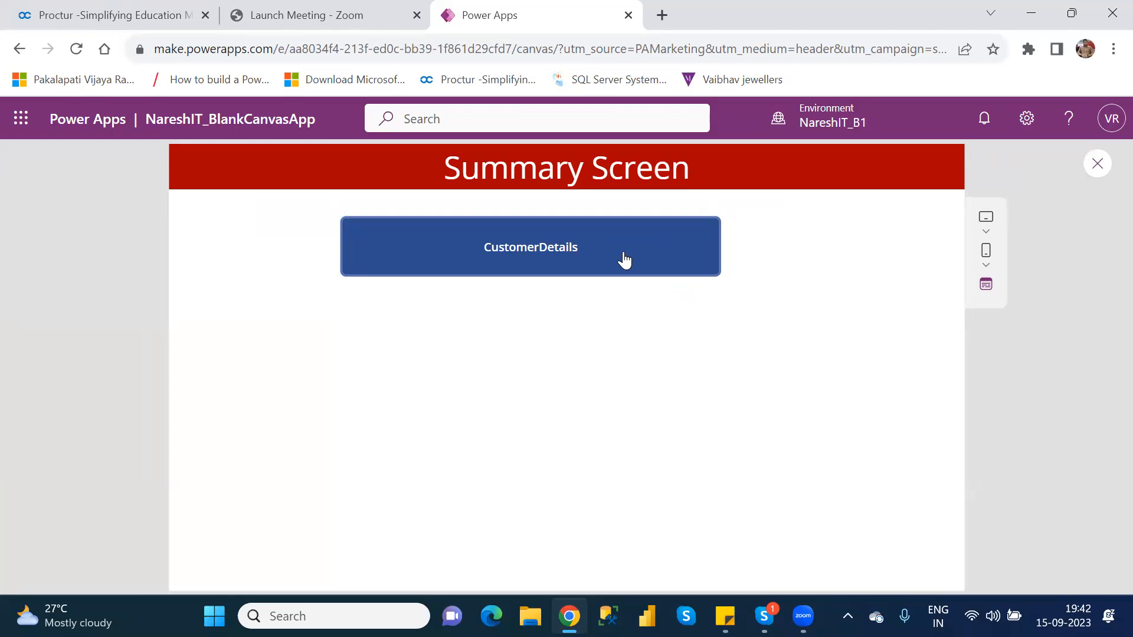
left_click(625, 259)
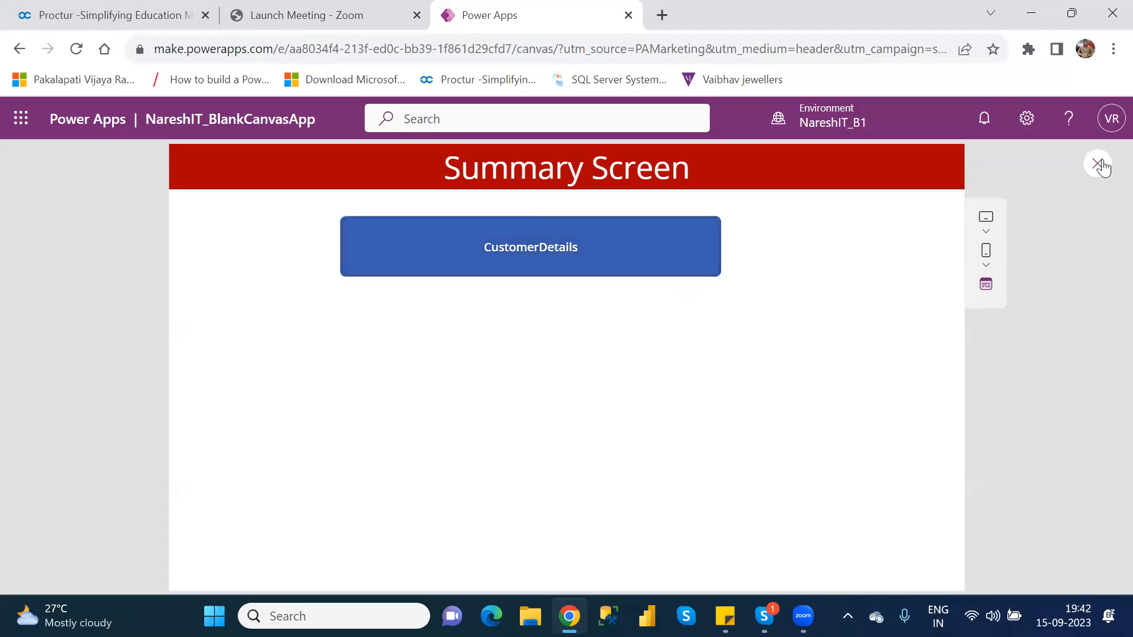
left_click(1097, 164)
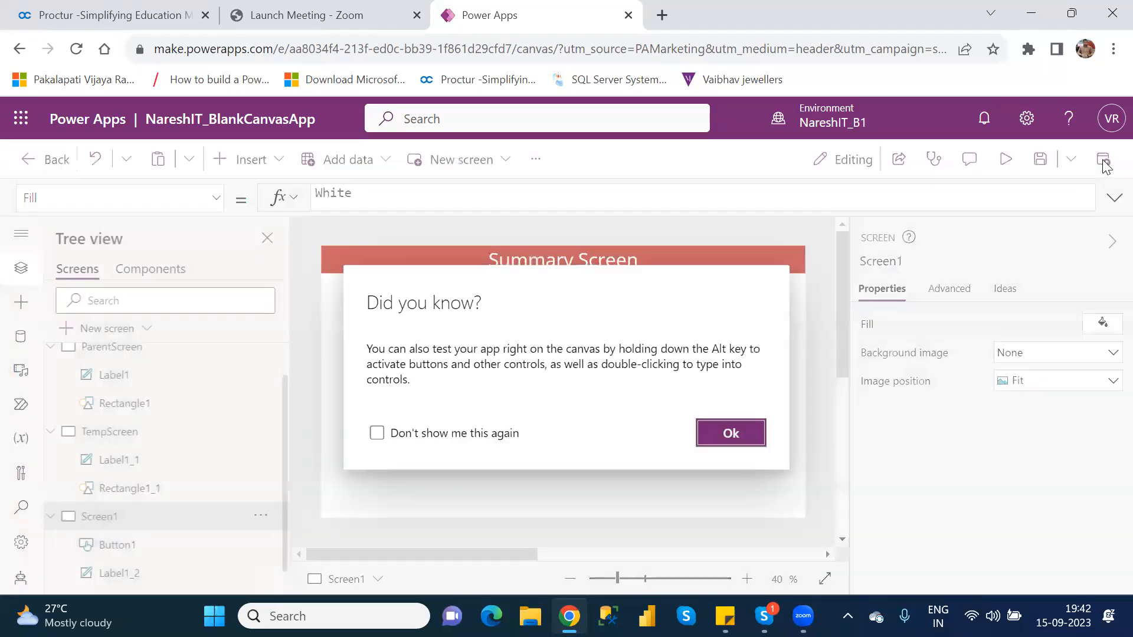
left_click(735, 442)
Set the display mode of the CustomerDetails button to View
left_click(583, 298)
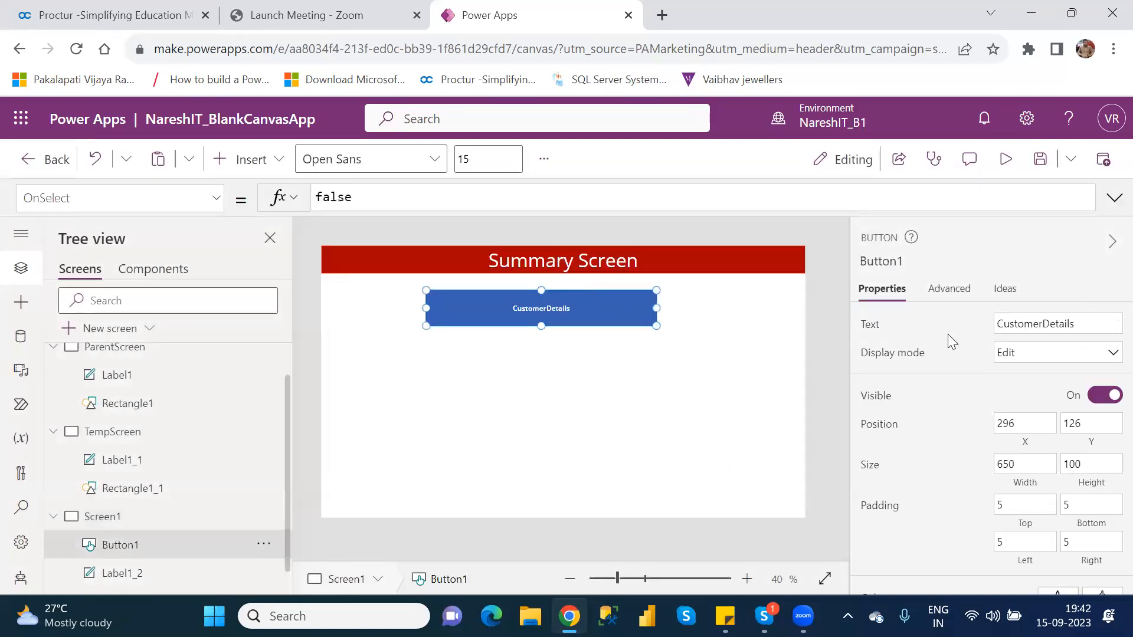
left_click(1036, 356)
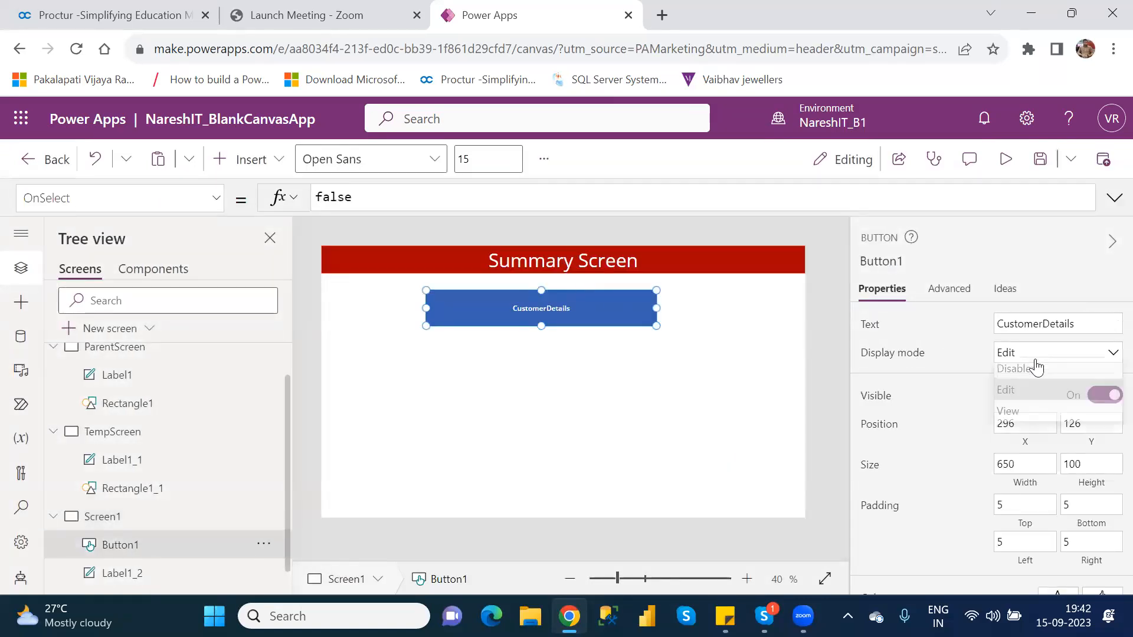
left_click(1032, 416)
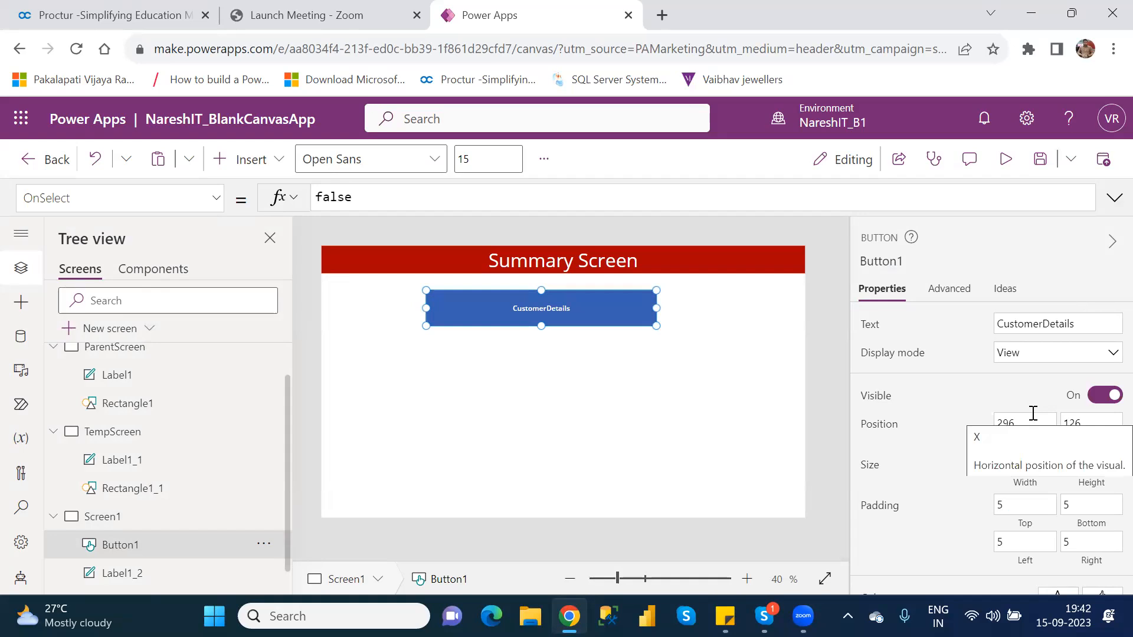
Preview the app to check how the CustomerDetails button behaves in View mode, and return to editing
left_click(1009, 160)
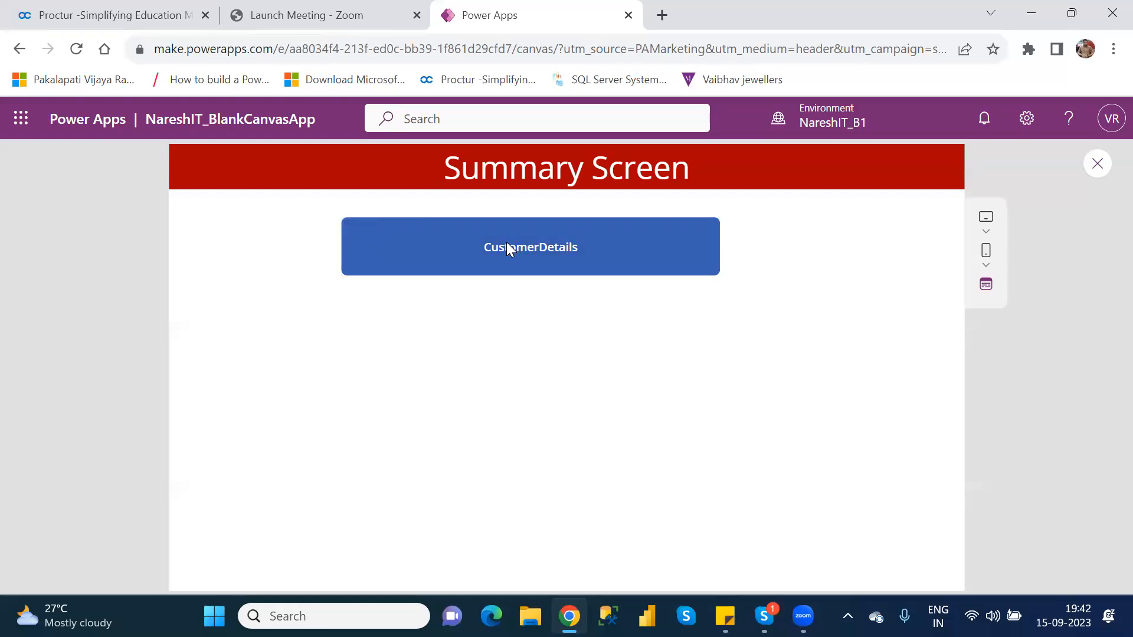
left_click(1097, 164)
left_click(747, 434)
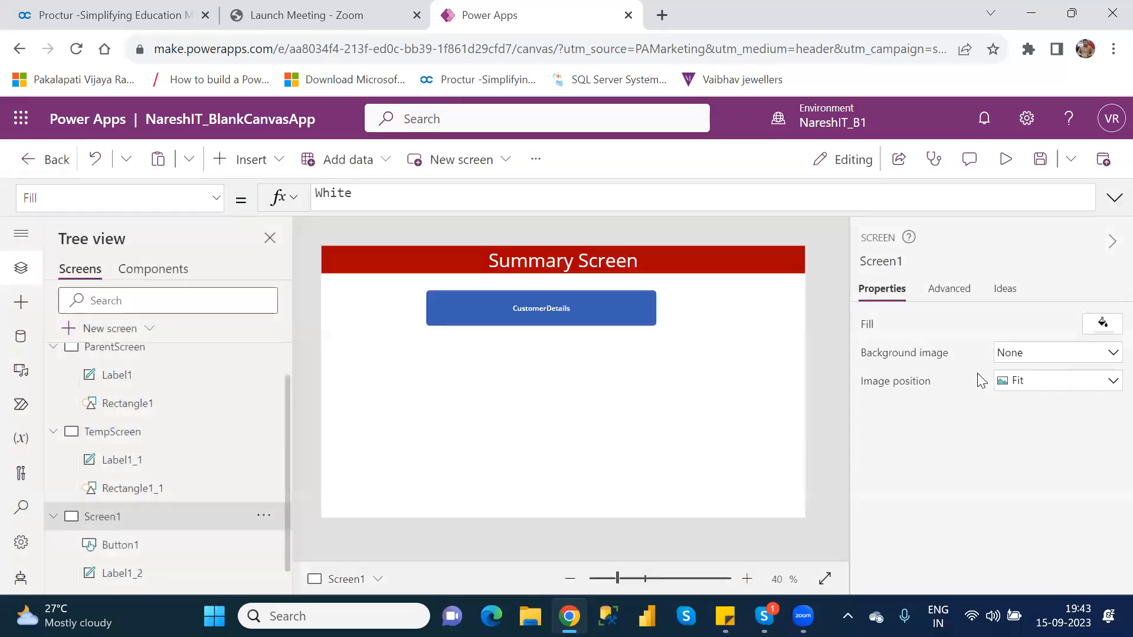
Switch the display mode of the CustomerDetails button back to Edit
left_click(637, 306)
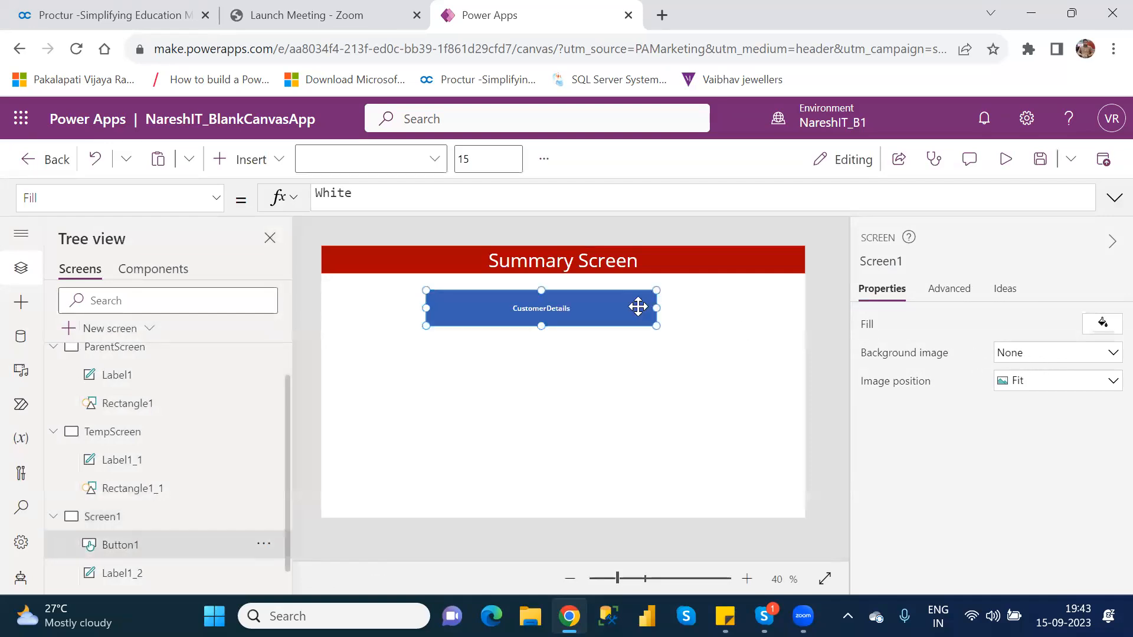
left_click(1048, 354)
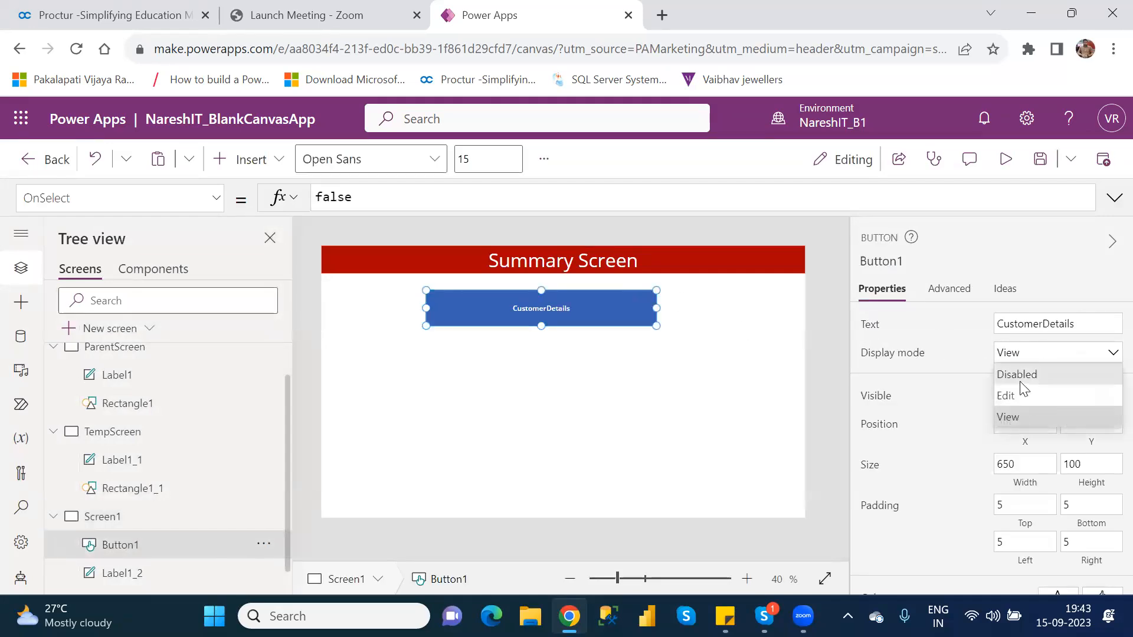
left_click(1015, 391)
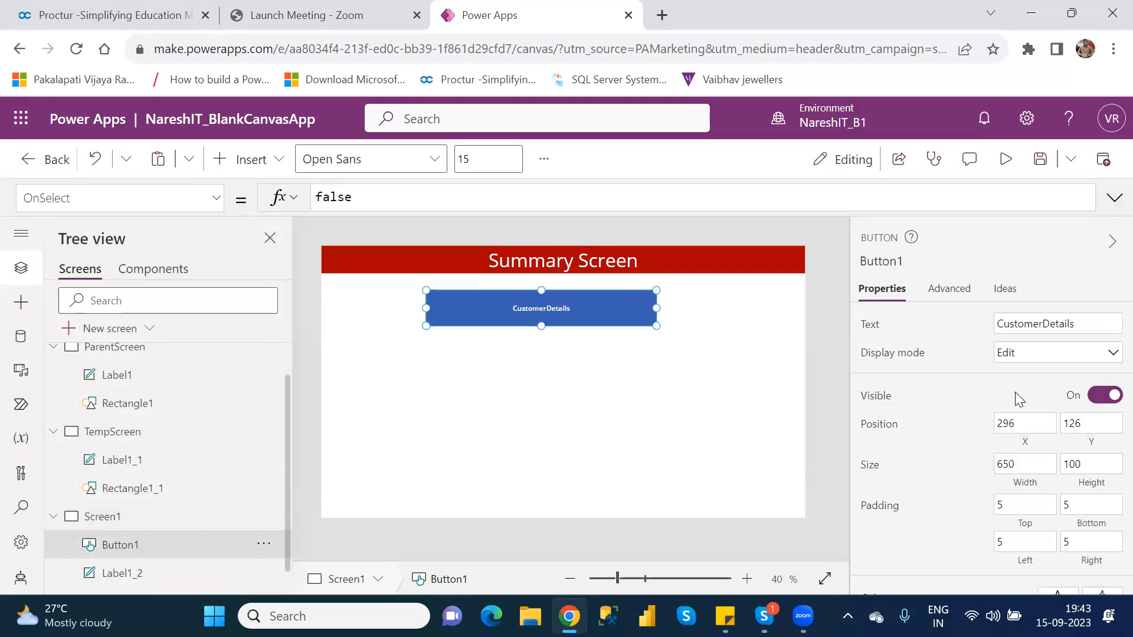
Preview the app again to test the CustomerDetails button with Edit mode restored, and return to editing
left_click(1006, 159)
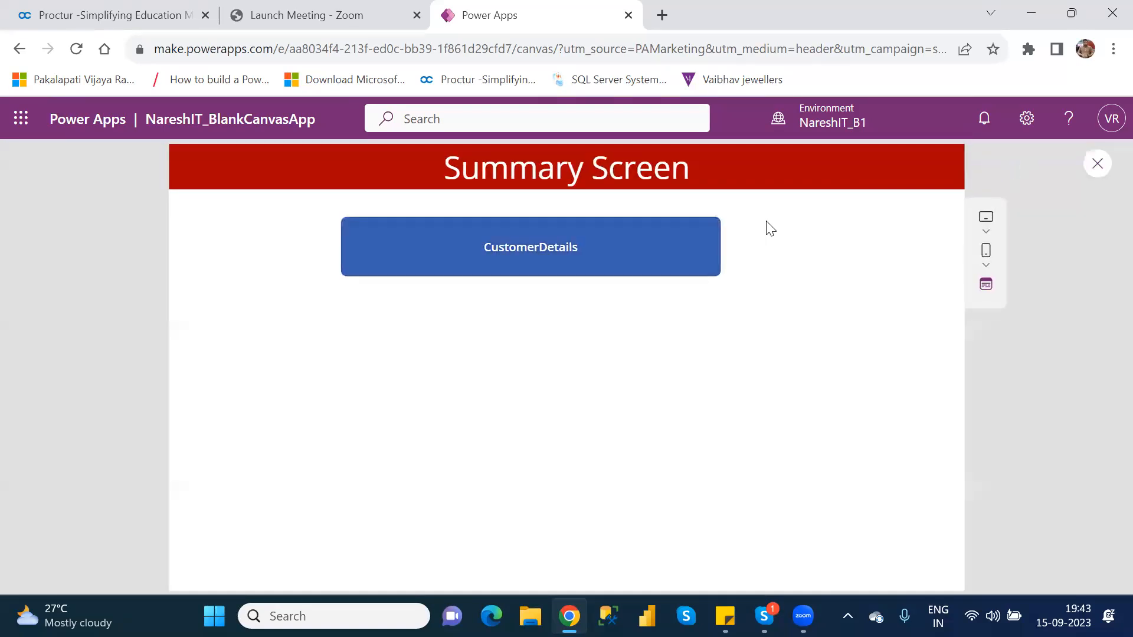
left_click(577, 264)
left_click(1098, 169)
left_click(750, 435)
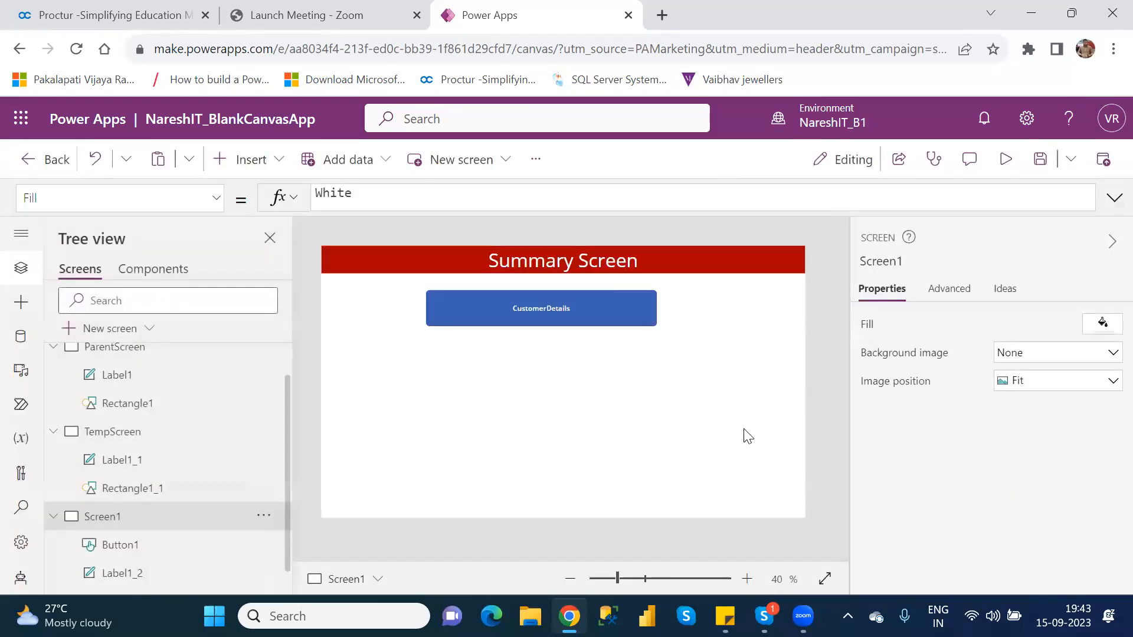
Examine the formulas behind the Text, DisplayMode and Color properties of the CustomerDetails button
left_click(592, 306)
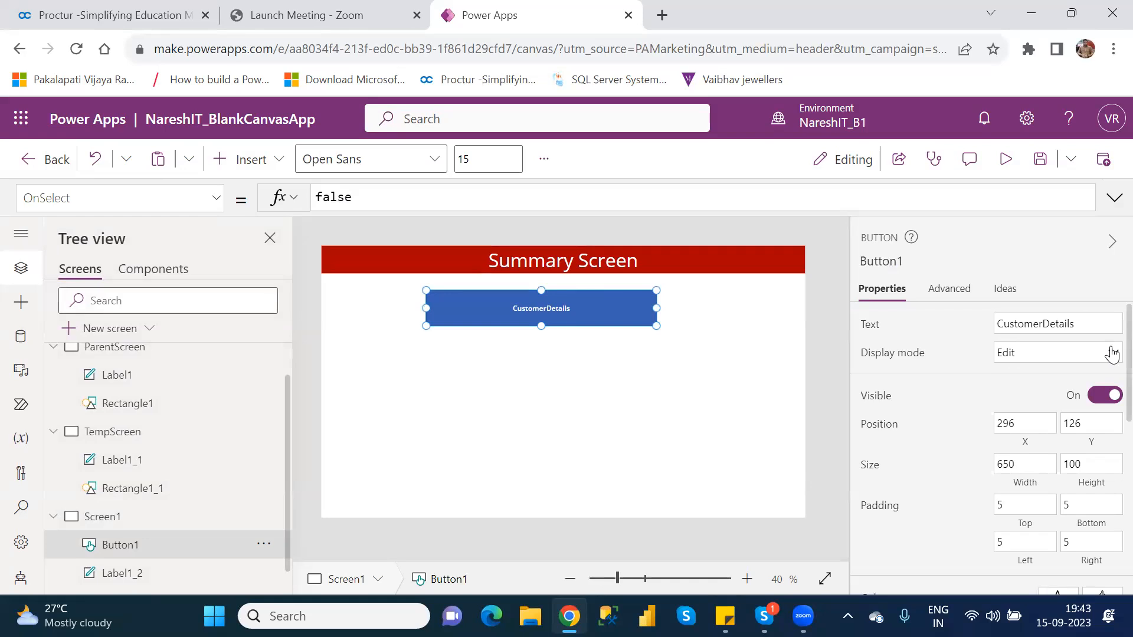
scroll(1109, 372, "down", 1)
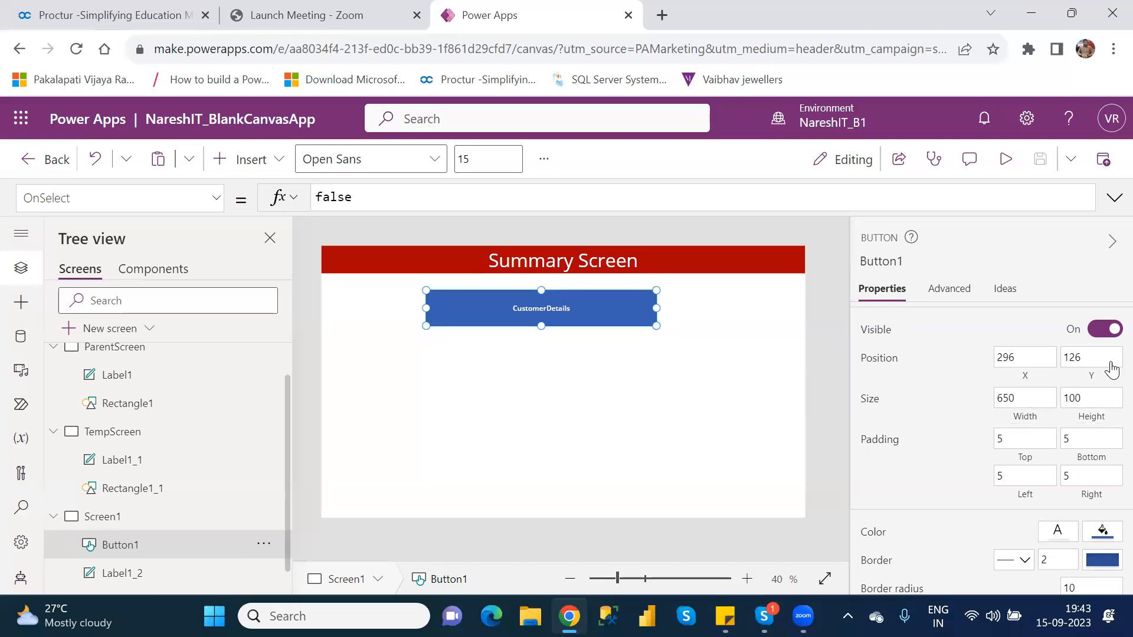
scroll(1111, 360, "up", 2)
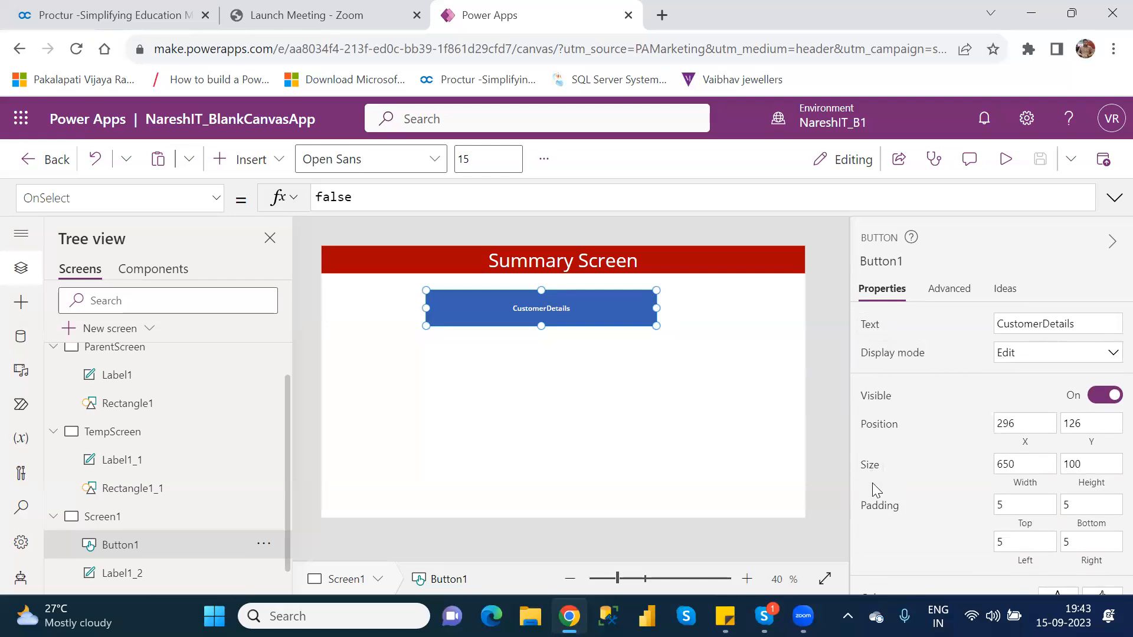
left_click(862, 328)
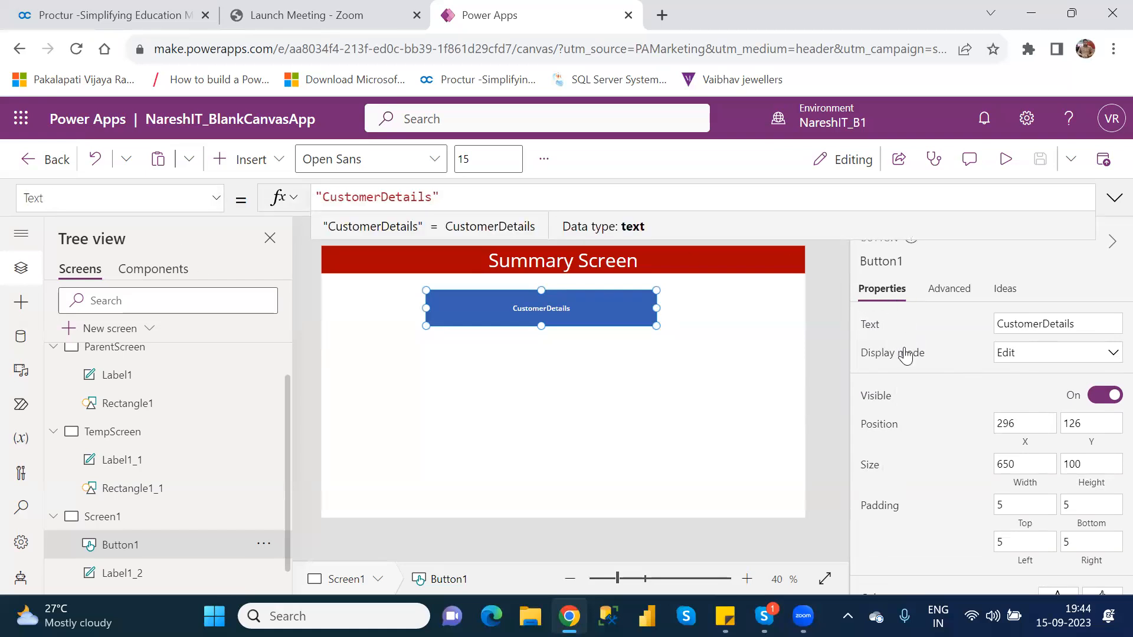
left_click(902, 354)
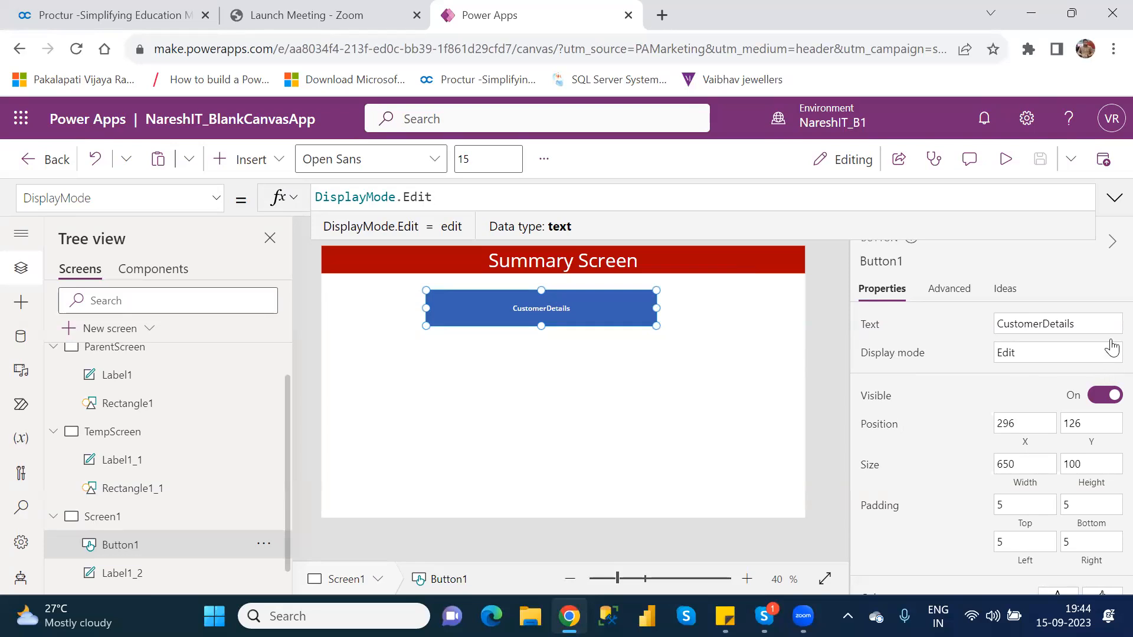
scroll(1107, 349, "down", 1)
scroll(1107, 349, "down", 3)
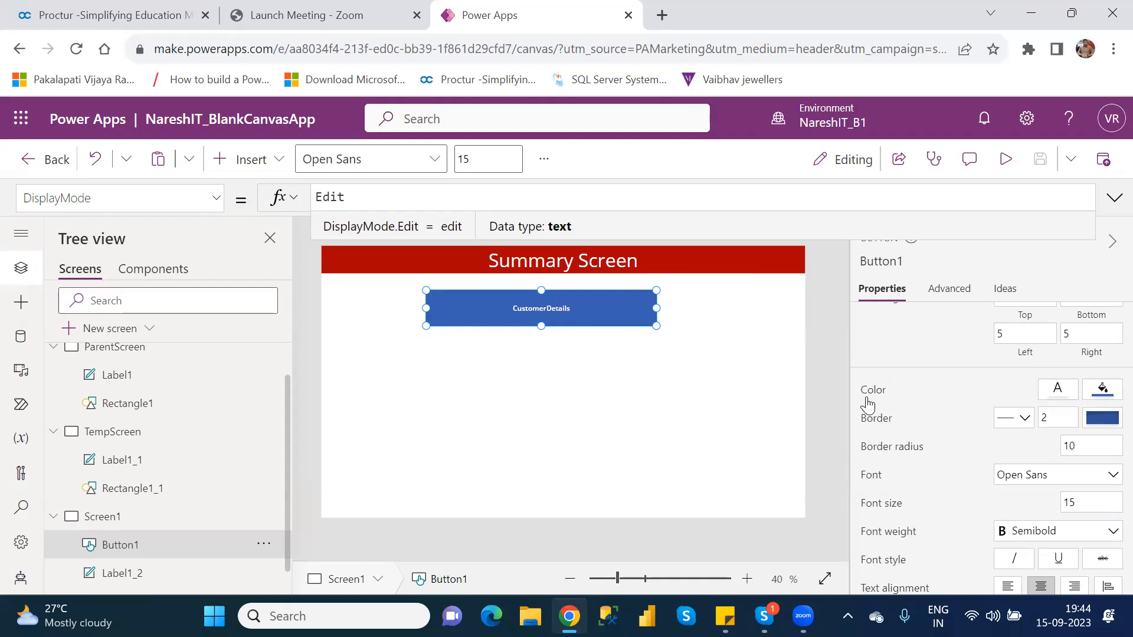
left_click(872, 390)
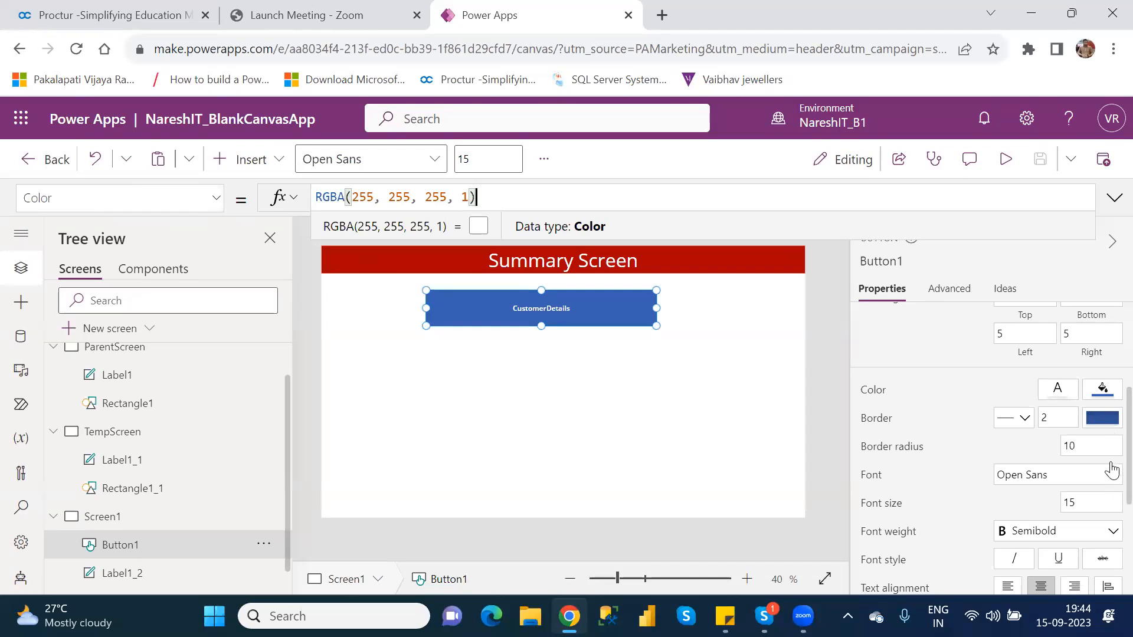
scroll(1107, 437, "up", 3)
scroll(1108, 400, "up", 2)
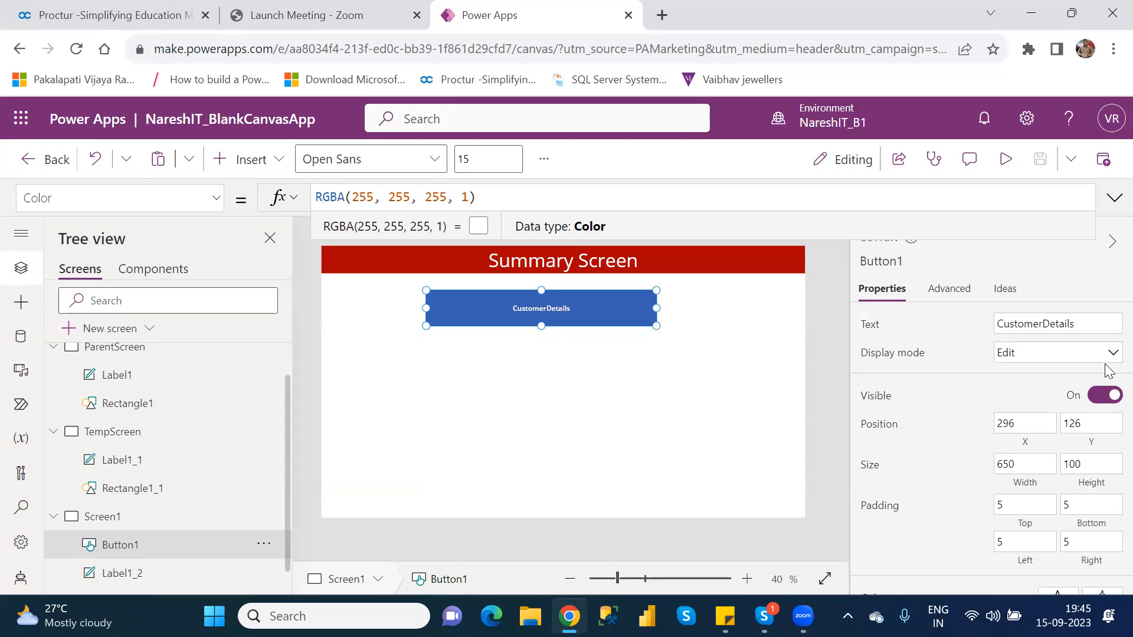
Set the border radius of the CustomerDetails button to 25
scroll(1112, 352, "down", 2)
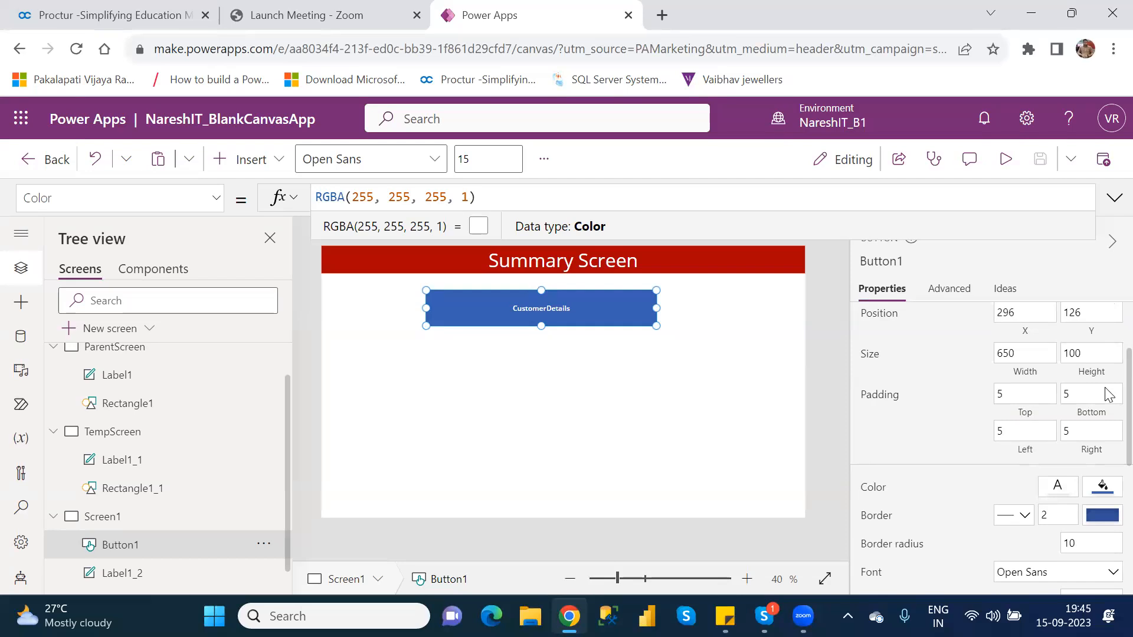
scroll(1107, 394, "down", 2)
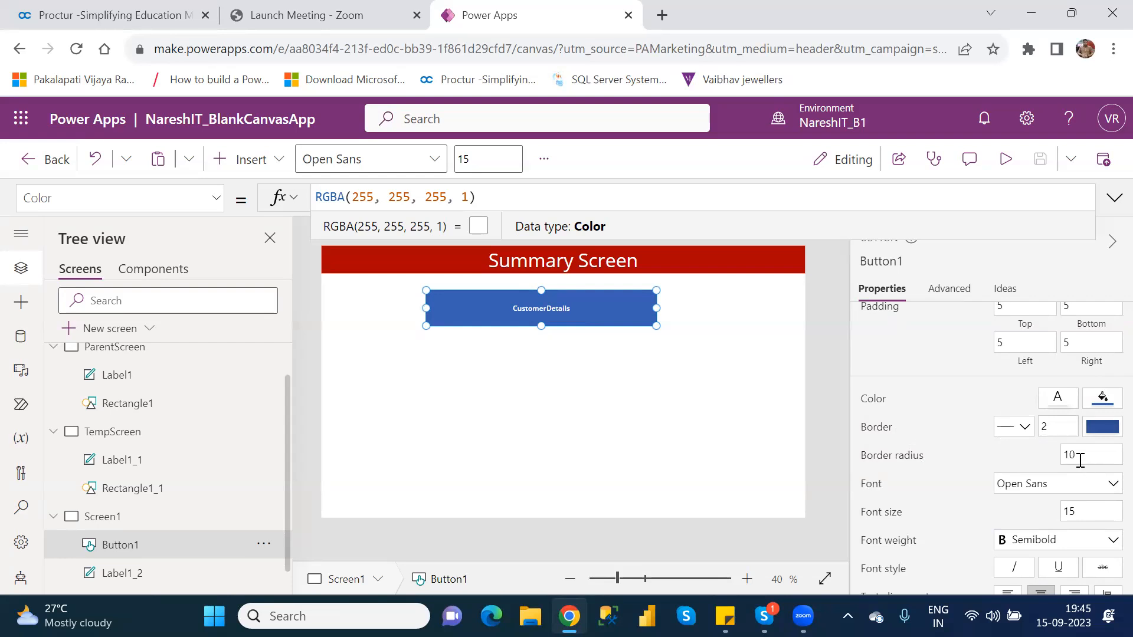
double_click(1069, 455)
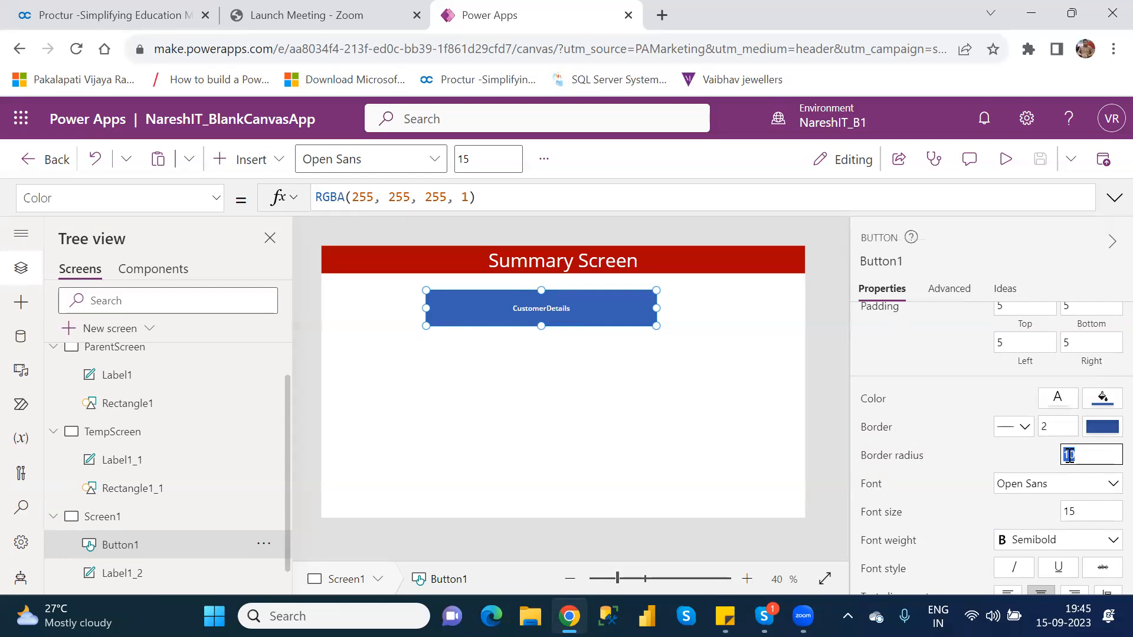
type("25")
left_click(765, 401)
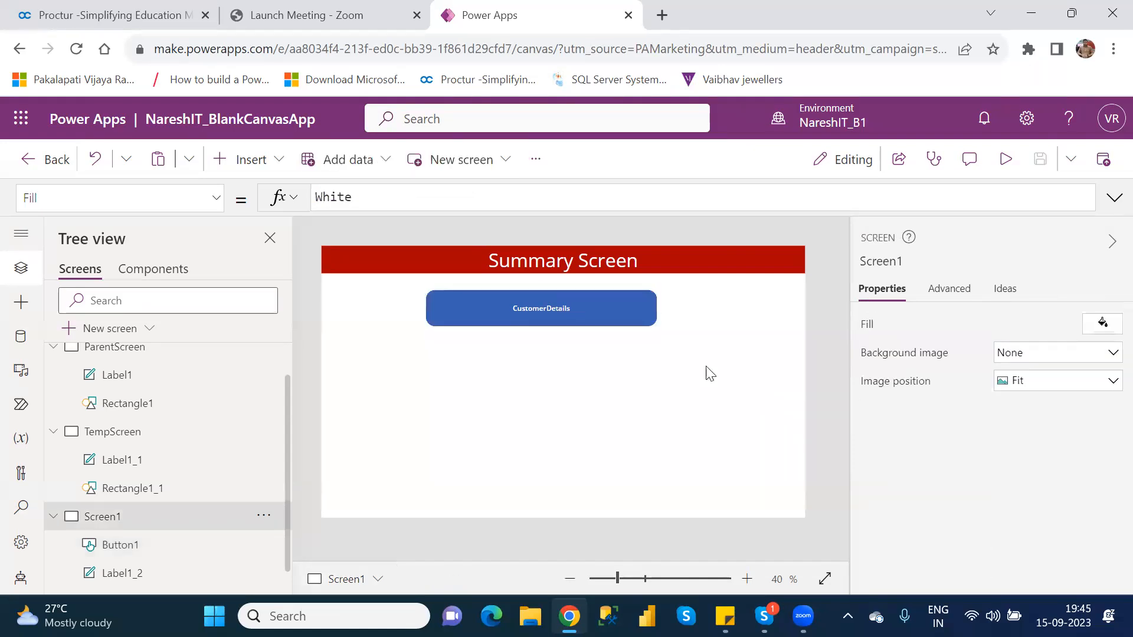
Increase the border radius of the CustomerDetails button to 50
left_click(583, 298)
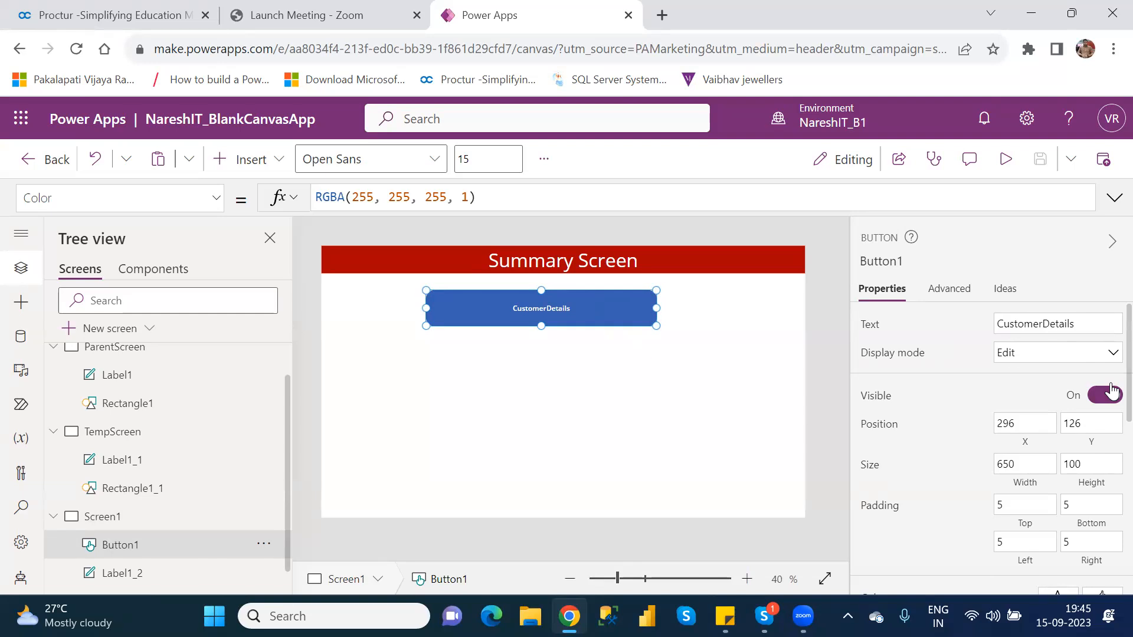
scroll(1109, 437, "down", 4)
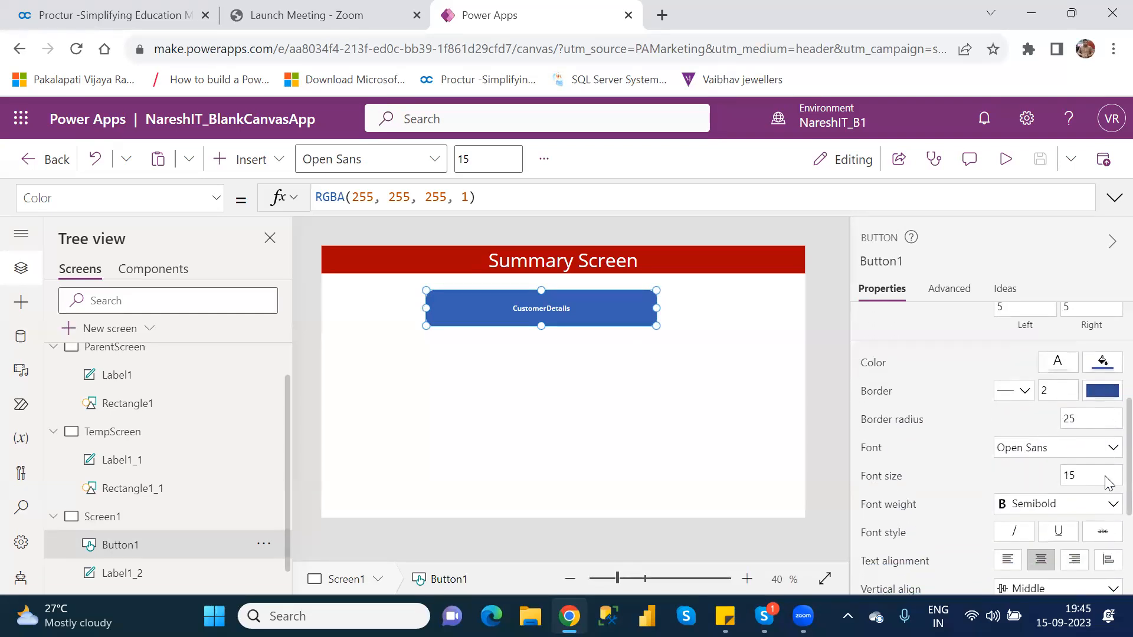
left_click(1069, 417)
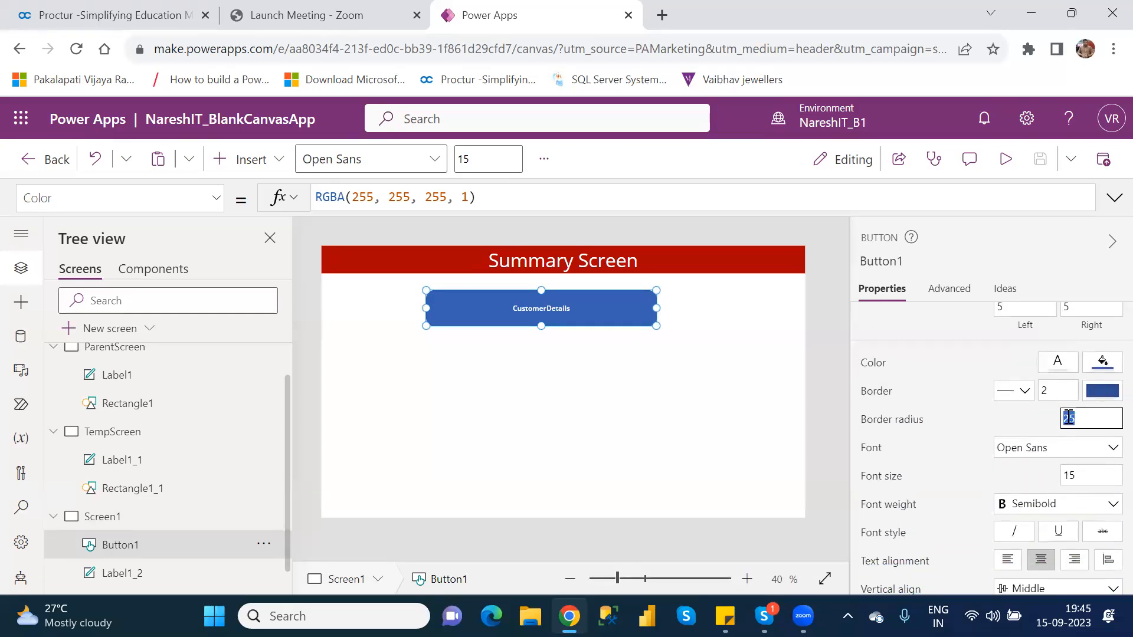
type("50")
left_click(655, 464)
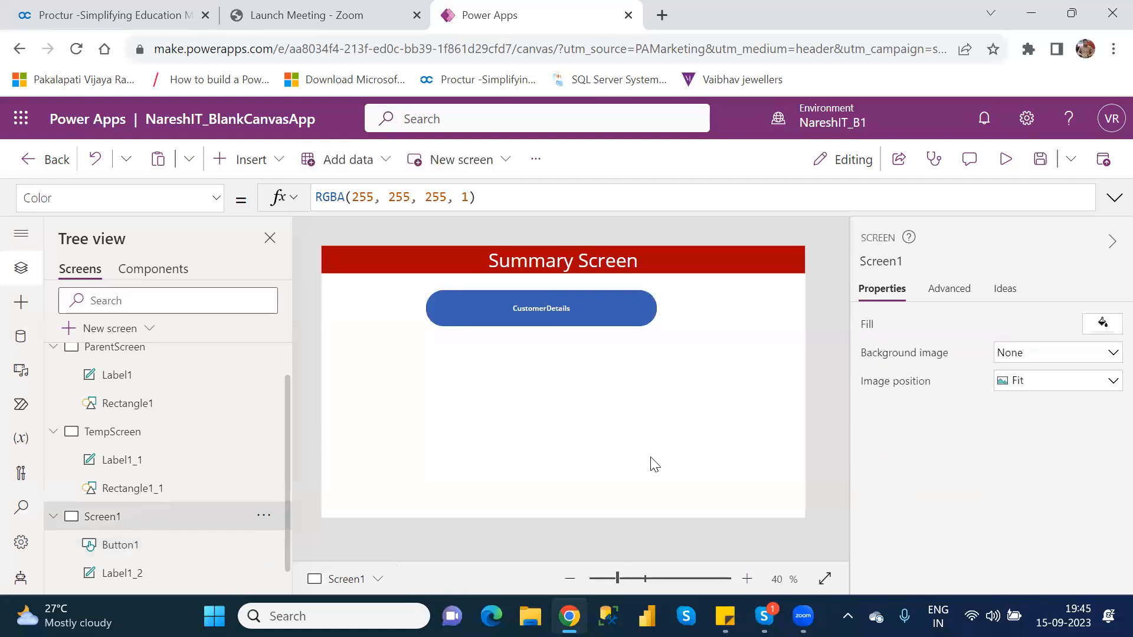
Set the border radius of the CustomerDetails button to 10
left_click(554, 316)
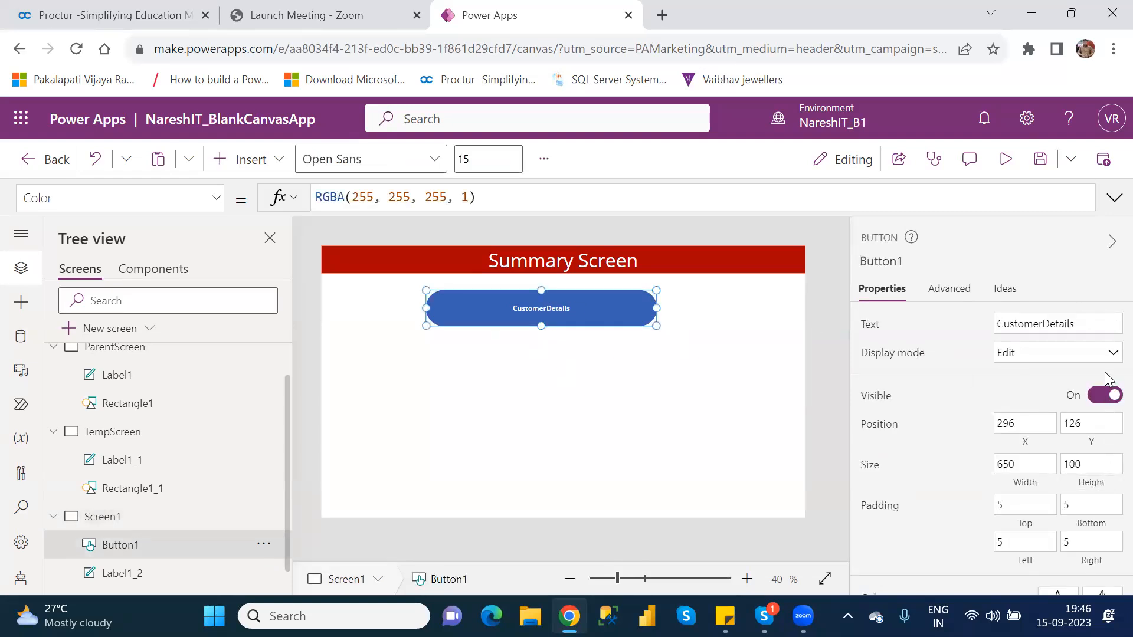
scroll(1112, 377, "down", 5)
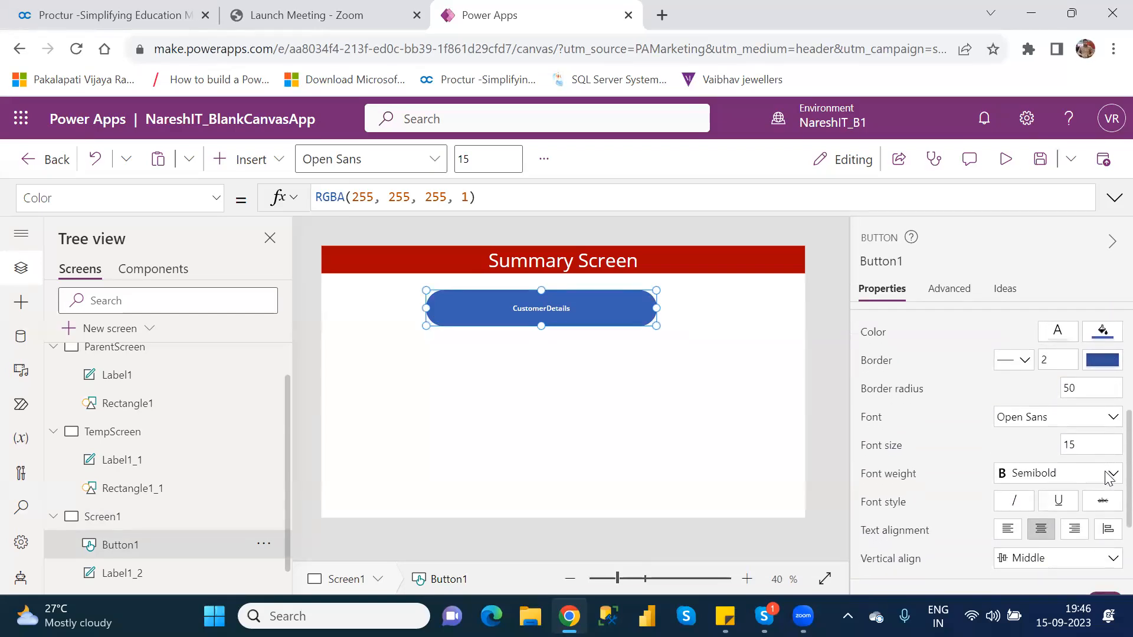
left_click(1068, 388)
type("10")
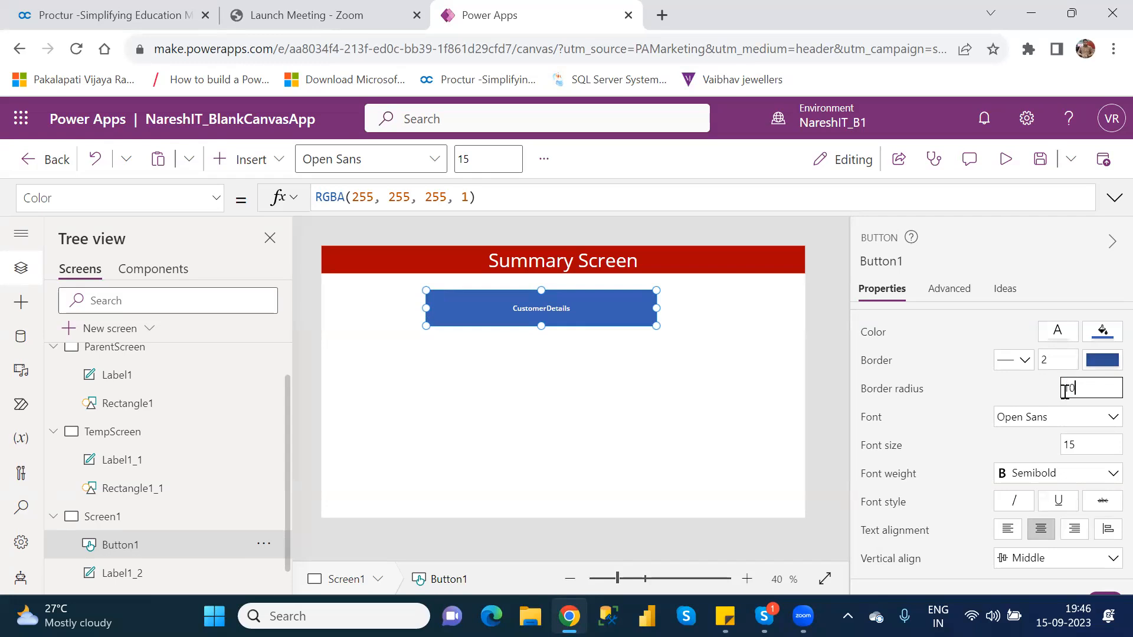
Set the font size of the CustomerDetails button to 30 and look through its font weight options
double_click(1070, 444)
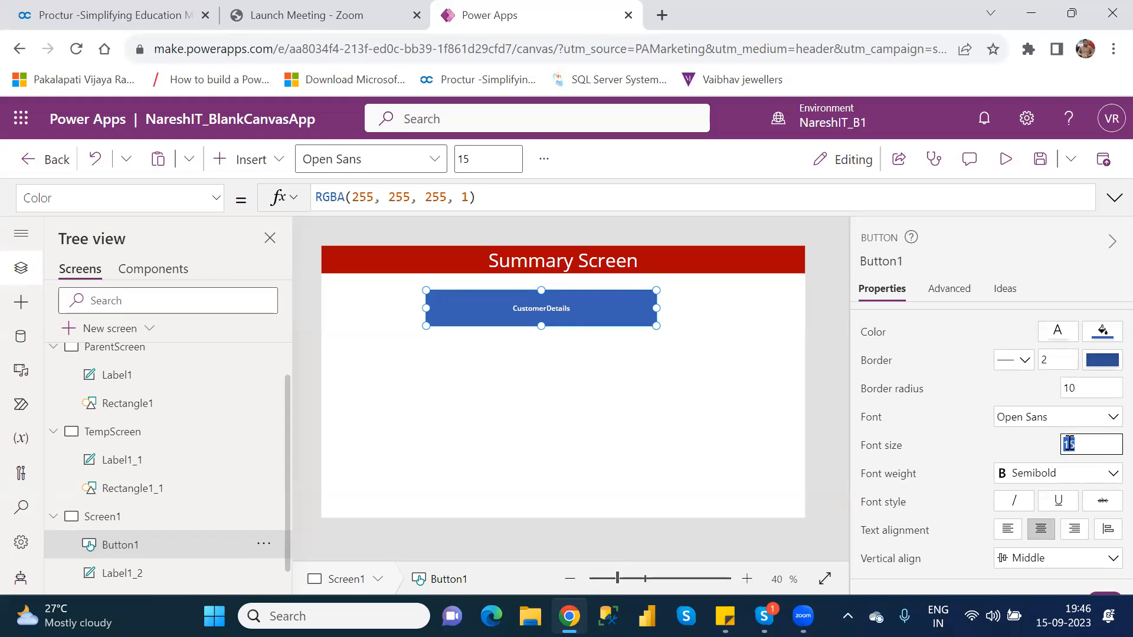
type("30")
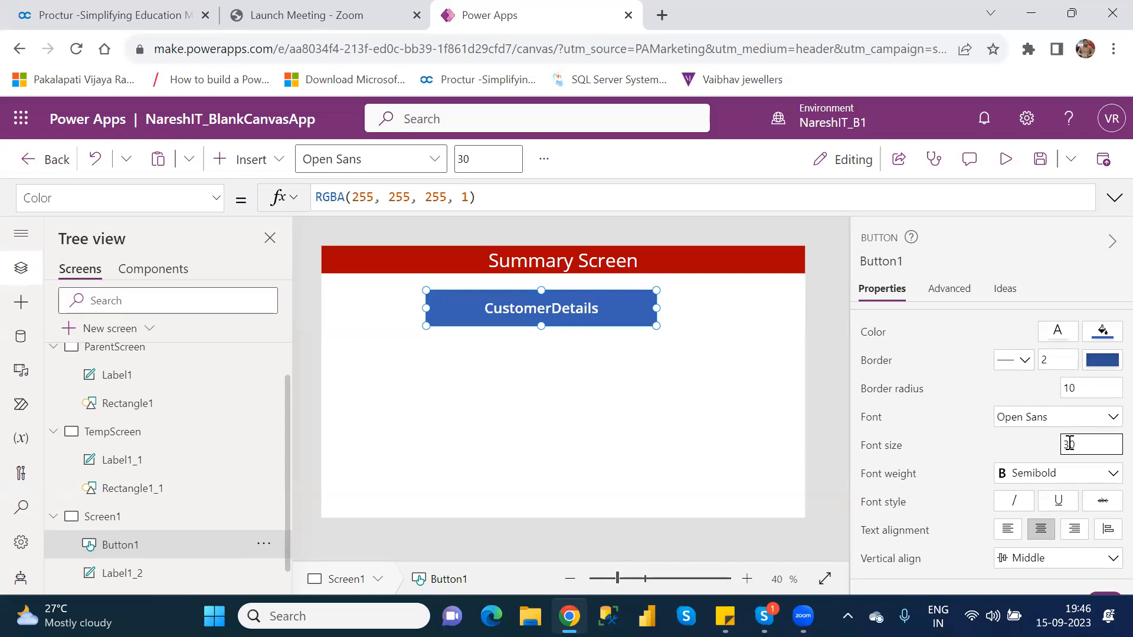
left_click(1103, 472)
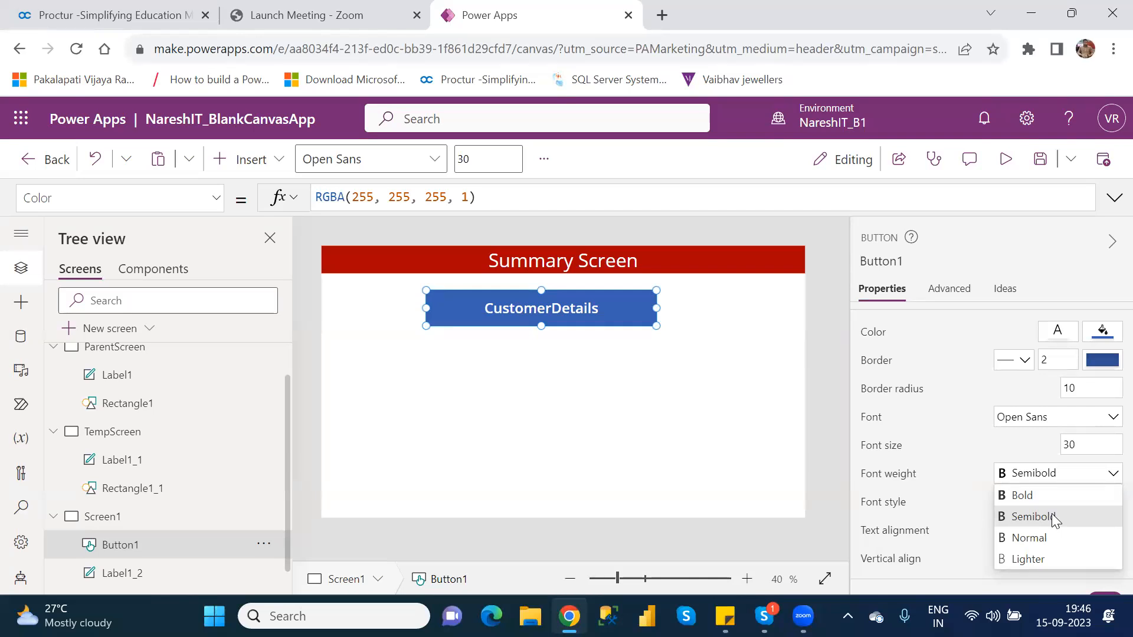
left_click(752, 407)
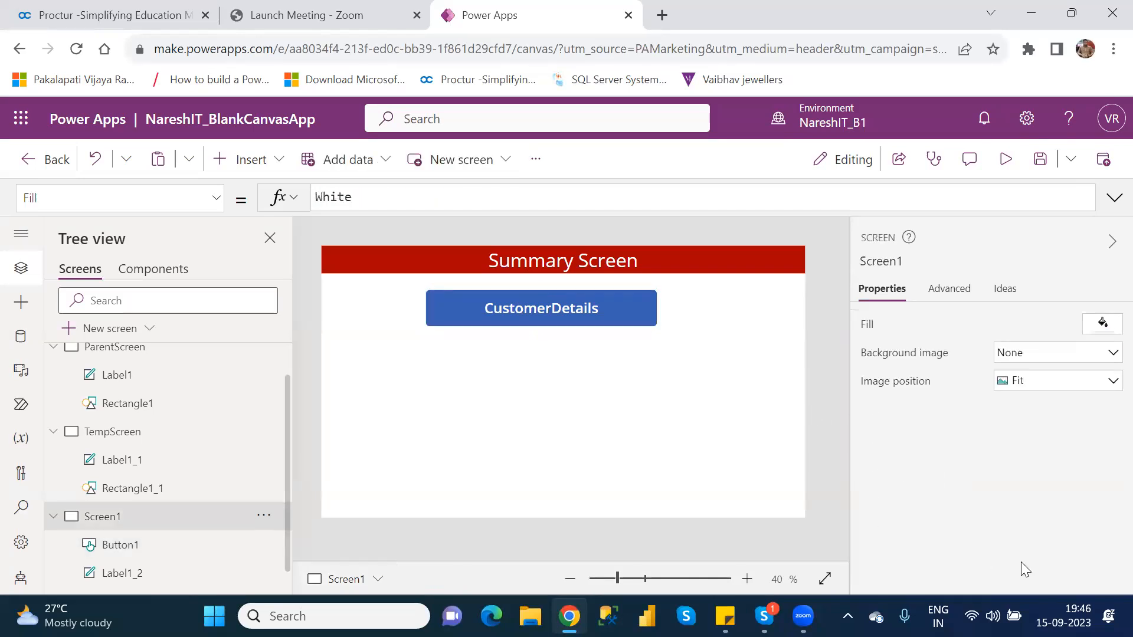
left_click(626, 311)
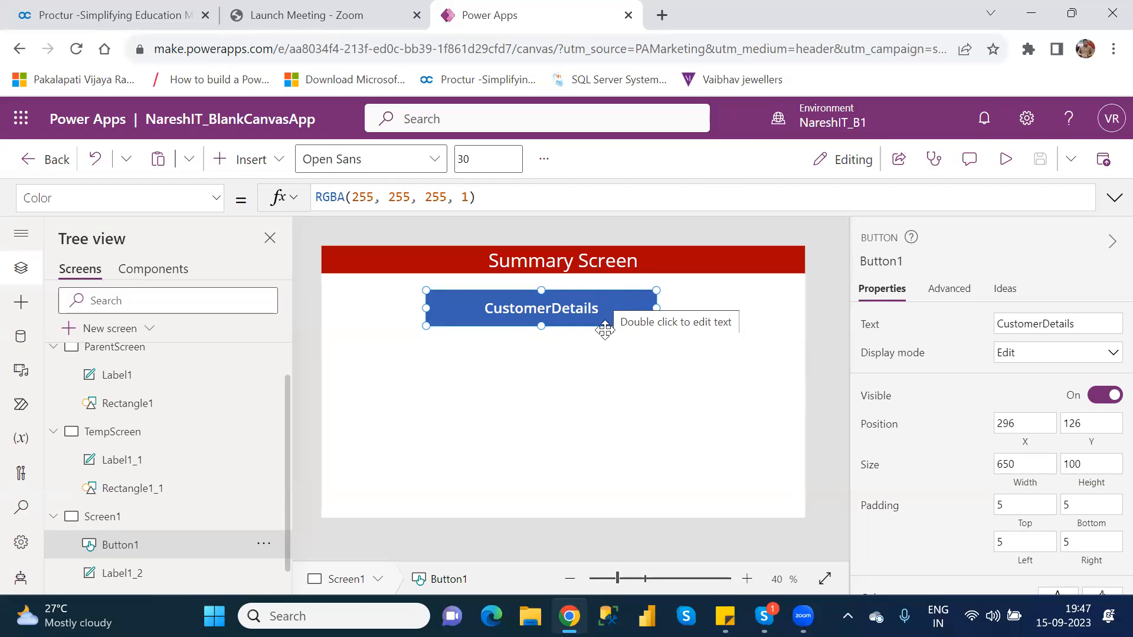
left_click(612, 382)
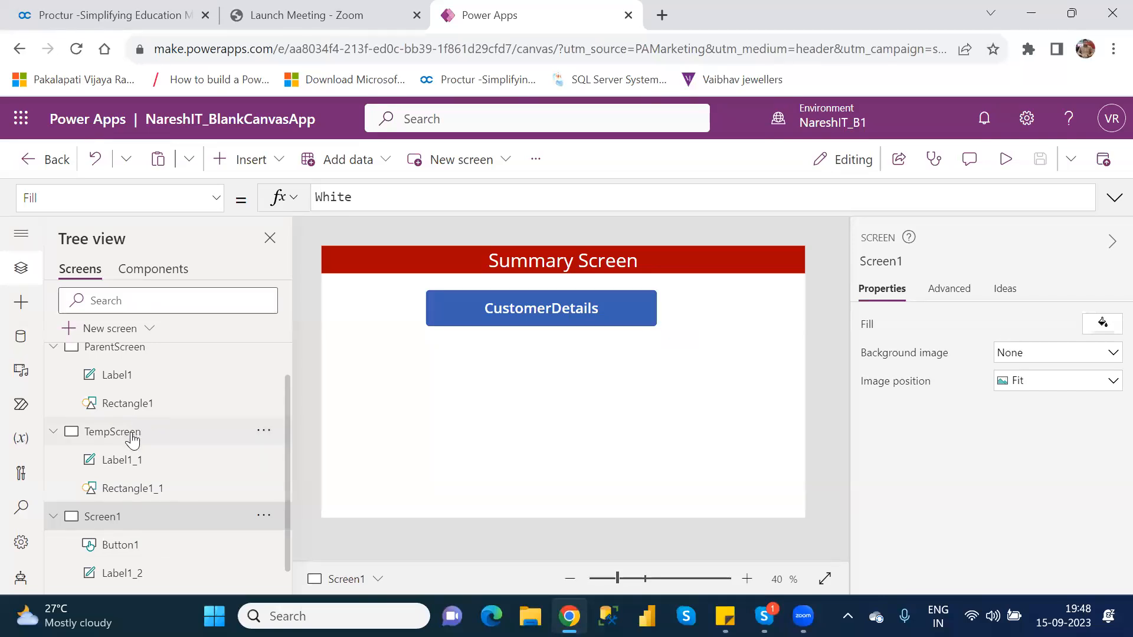
Duplicate the ParentScreen screen
left_click(120, 359)
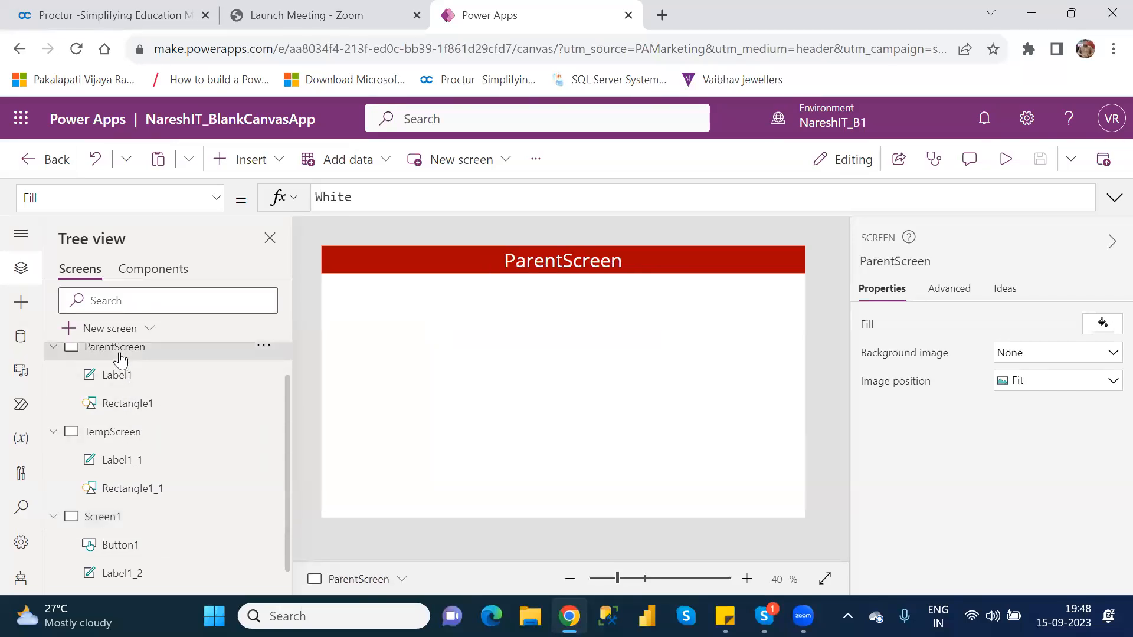
right_click(120, 357)
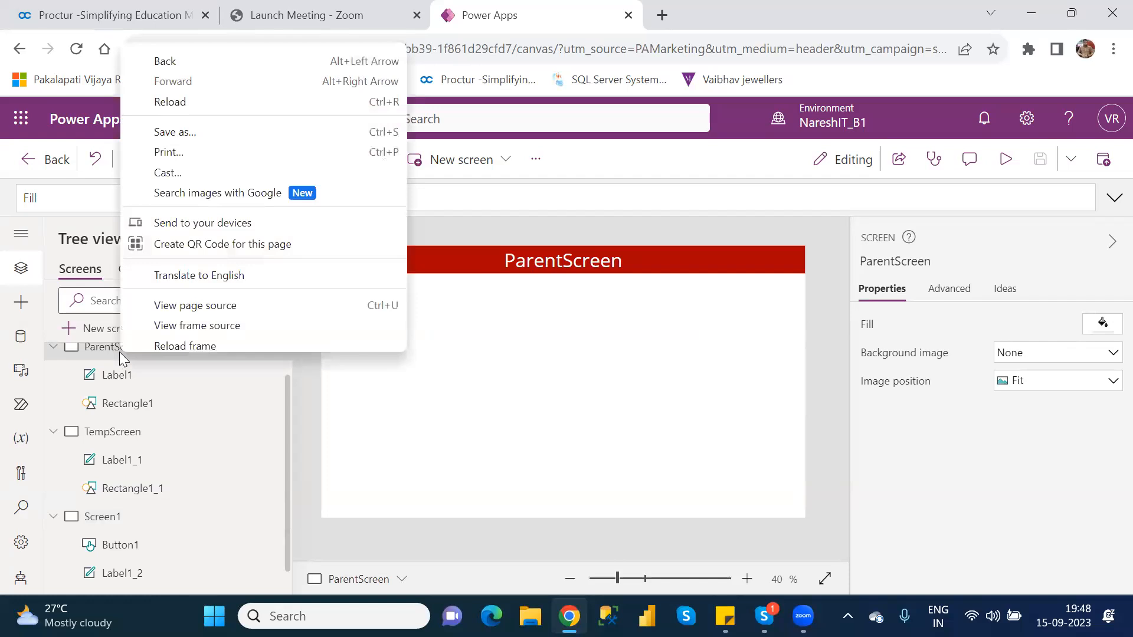
left_click(325, 439)
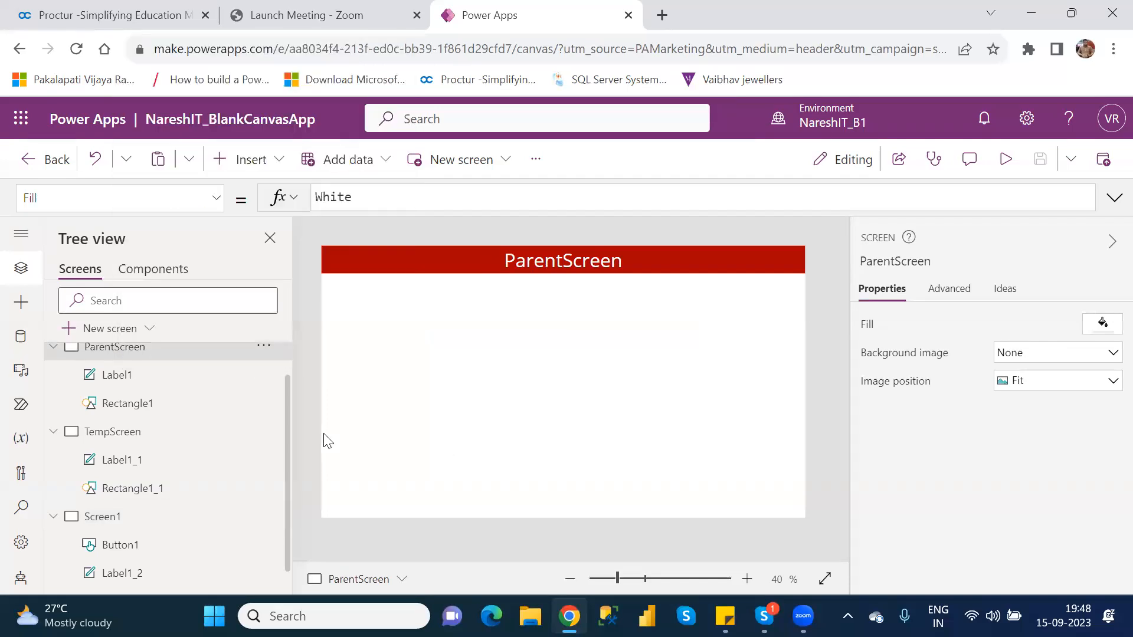
left_click(263, 349)
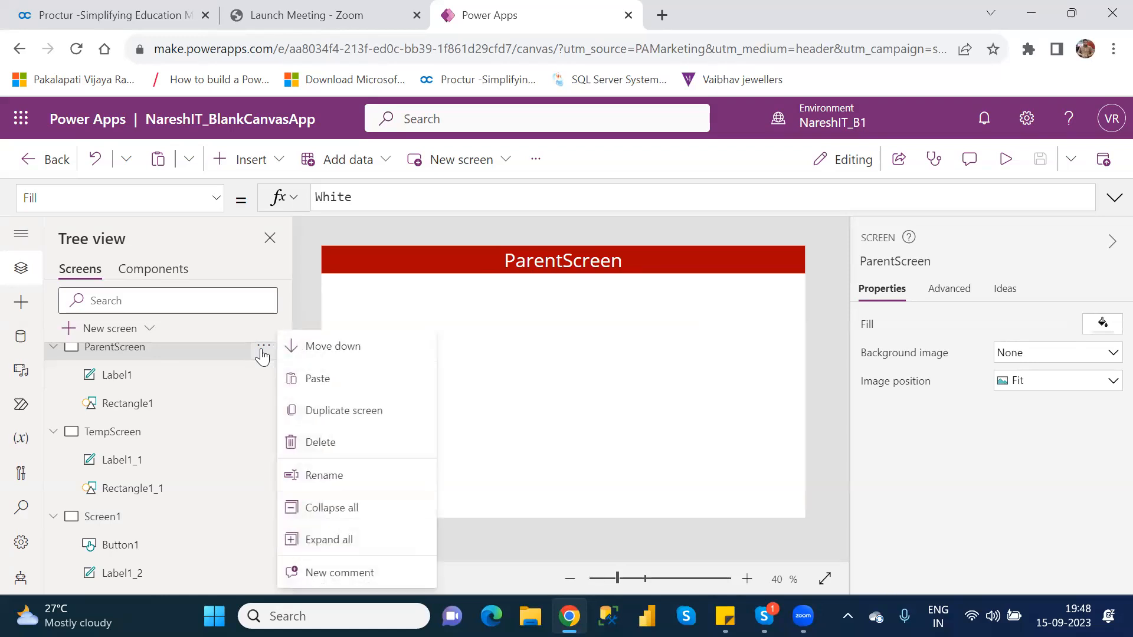
left_click(356, 413)
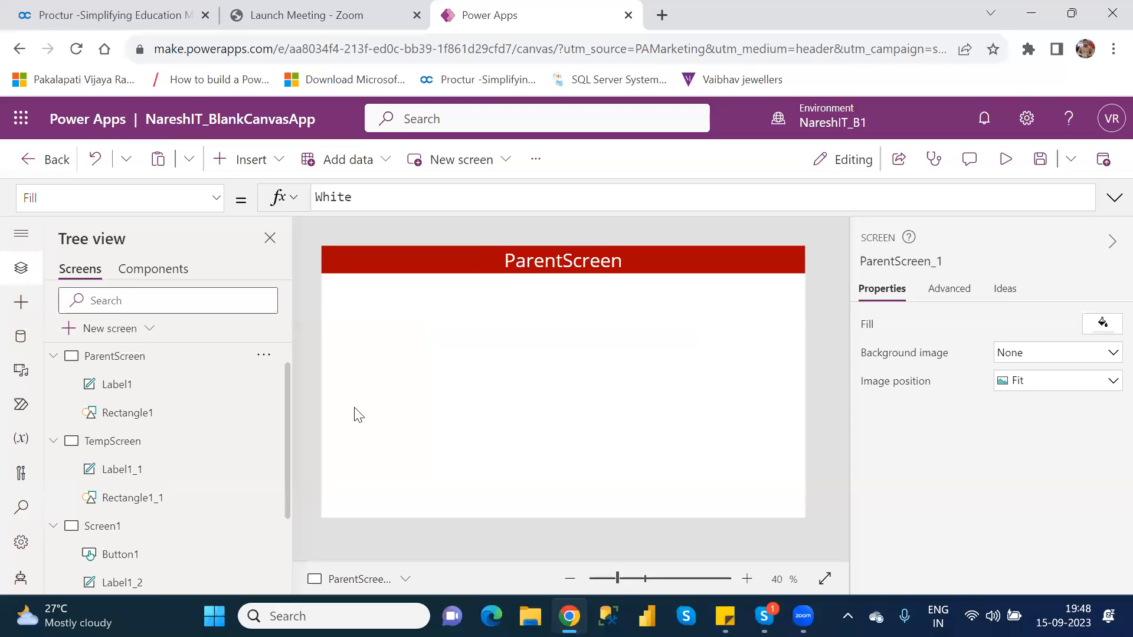
Collapse ParentScreen, TempScreen and Screen1 in the tree, and rename the duplicated screen to CustomerDetails
left_click(54, 356)
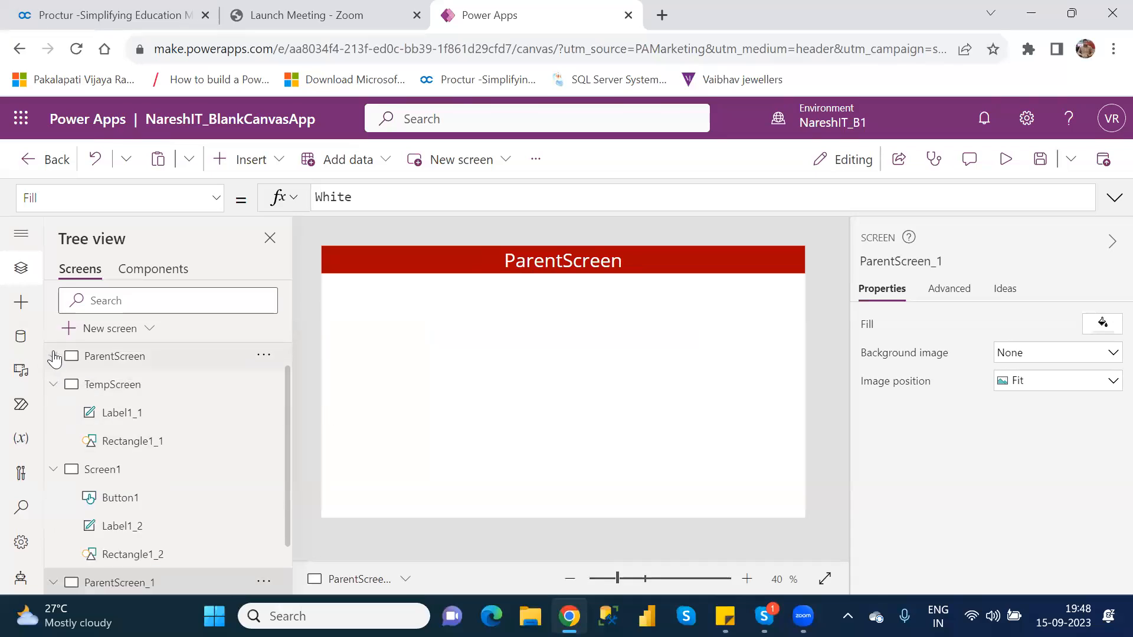
left_click(53, 384)
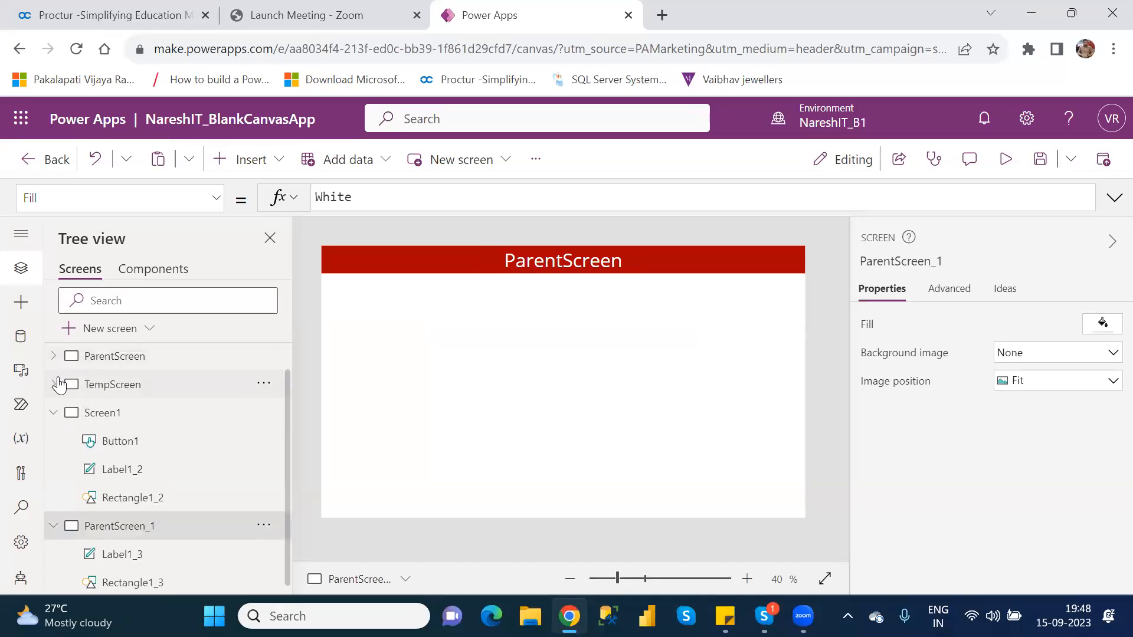
left_click(54, 412)
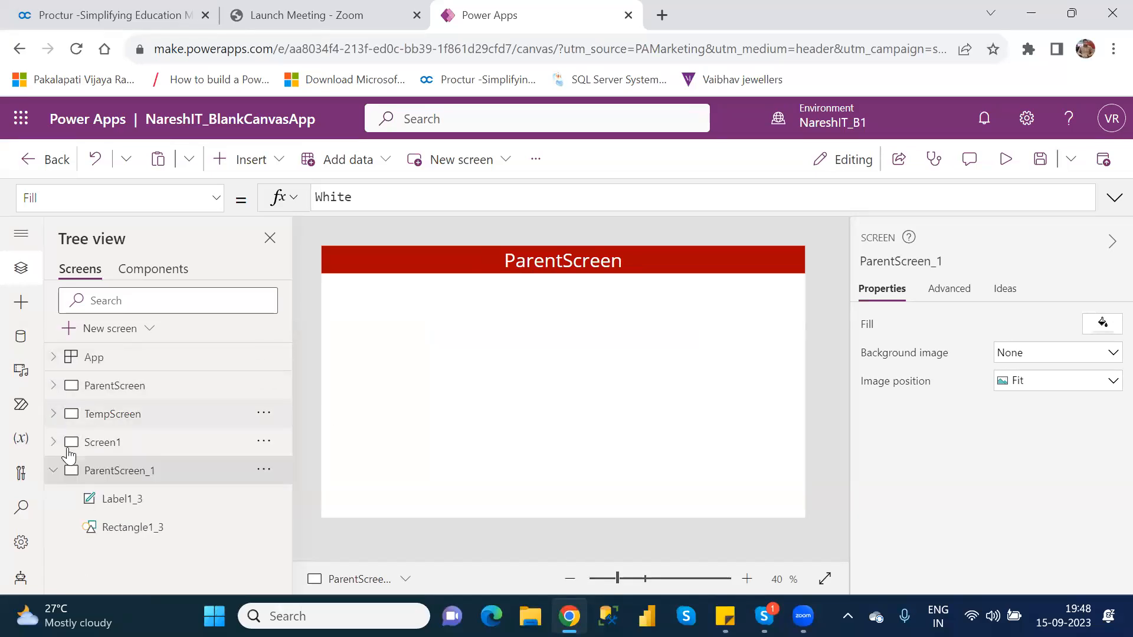
double_click(155, 470)
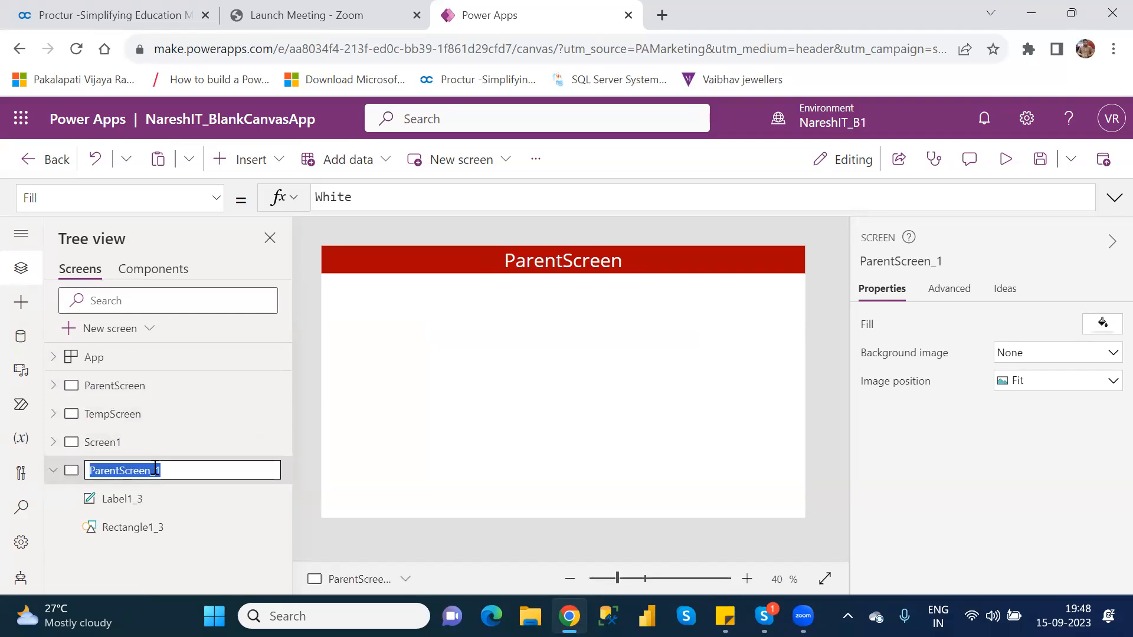
type("C")
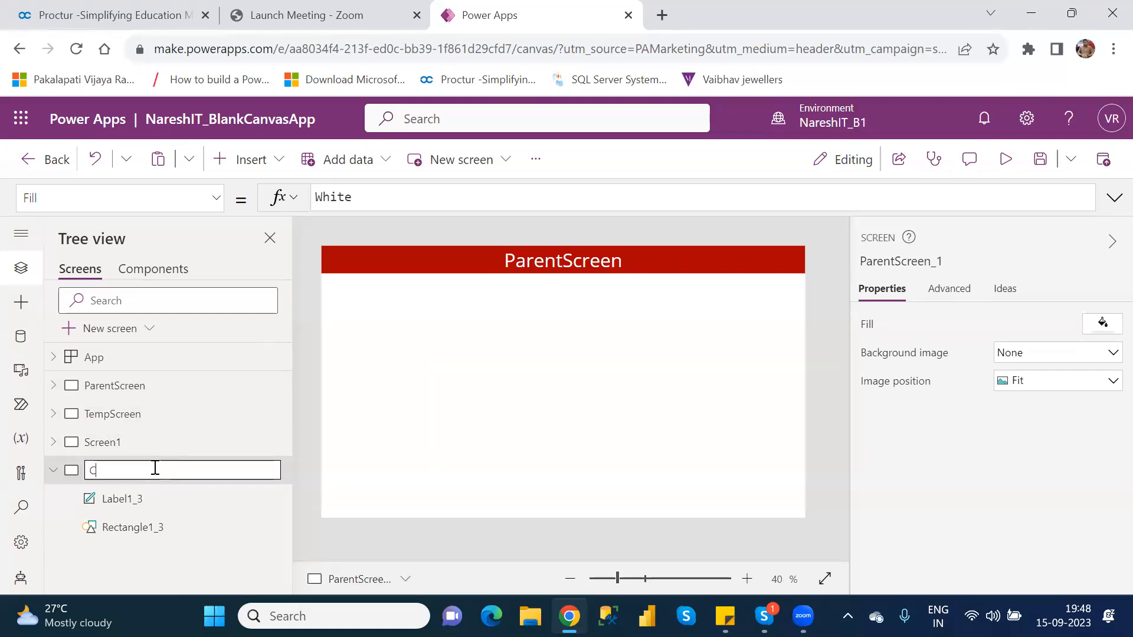
type("ustomerDetails")
key("Return")
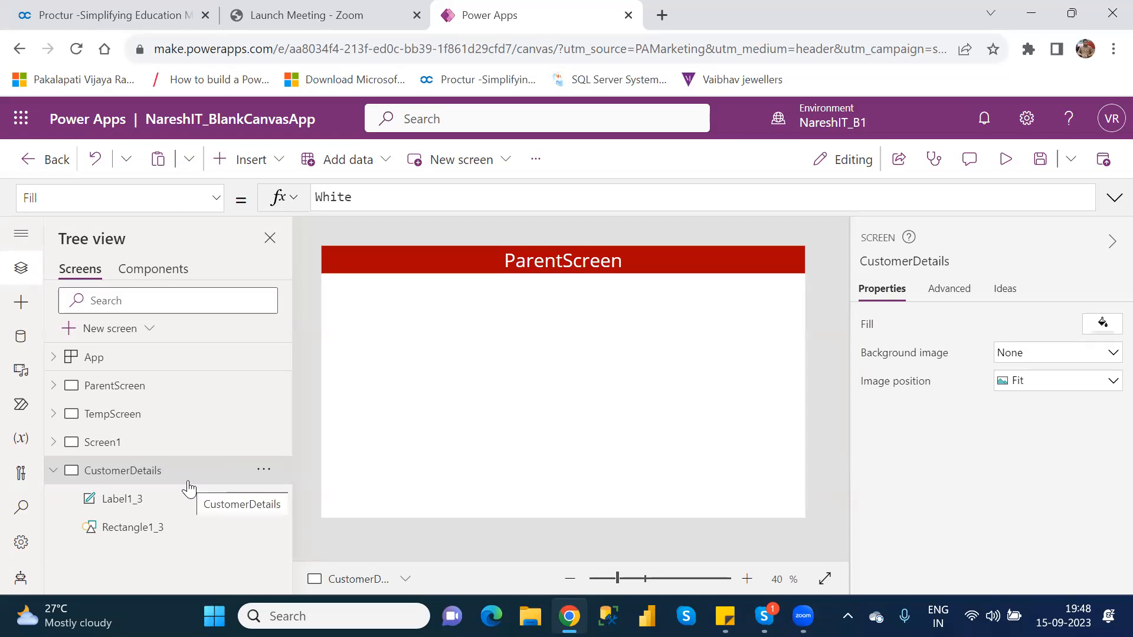
Review the Summary Screen, return to the CustomerDetails screen and search the insertable controls for "gal"
left_click(118, 446)
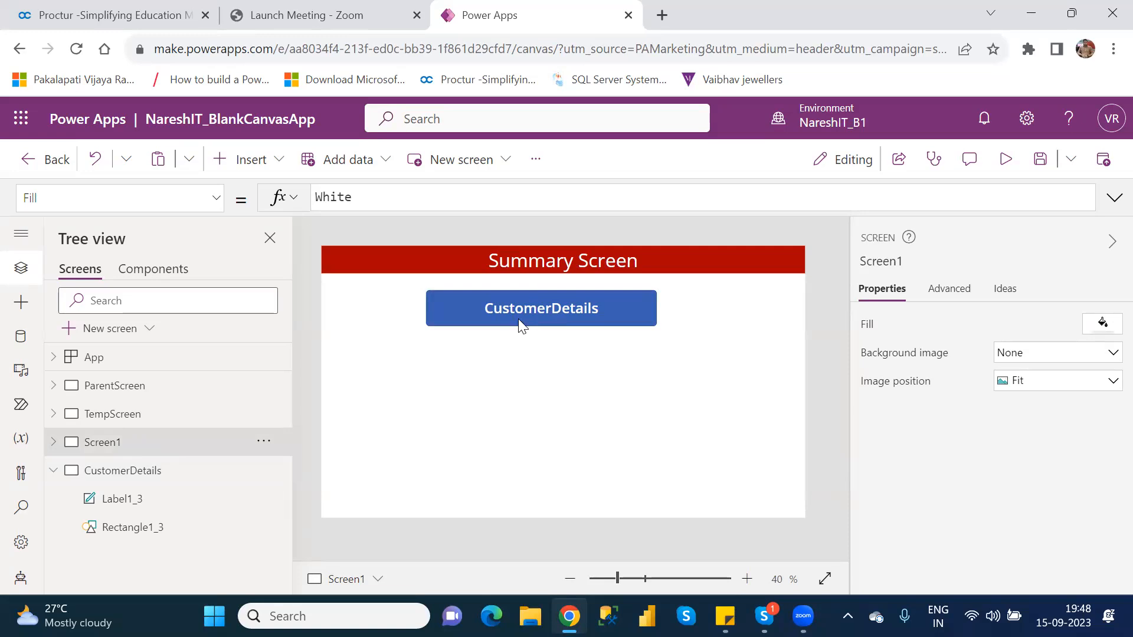
left_click(162, 486)
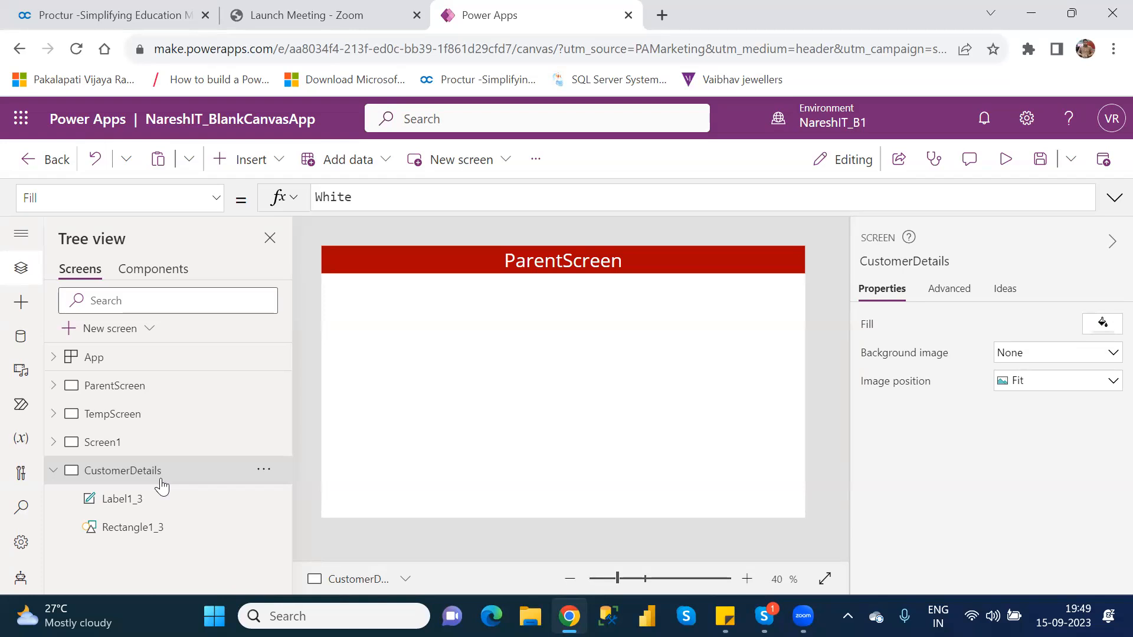
left_click(270, 161)
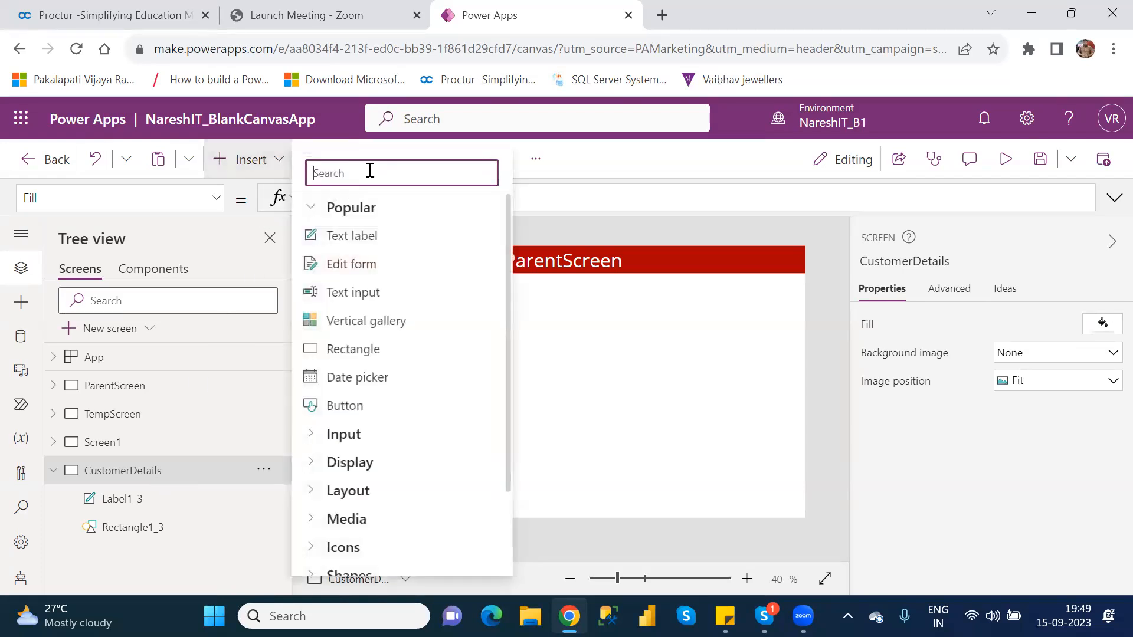
type("gal")
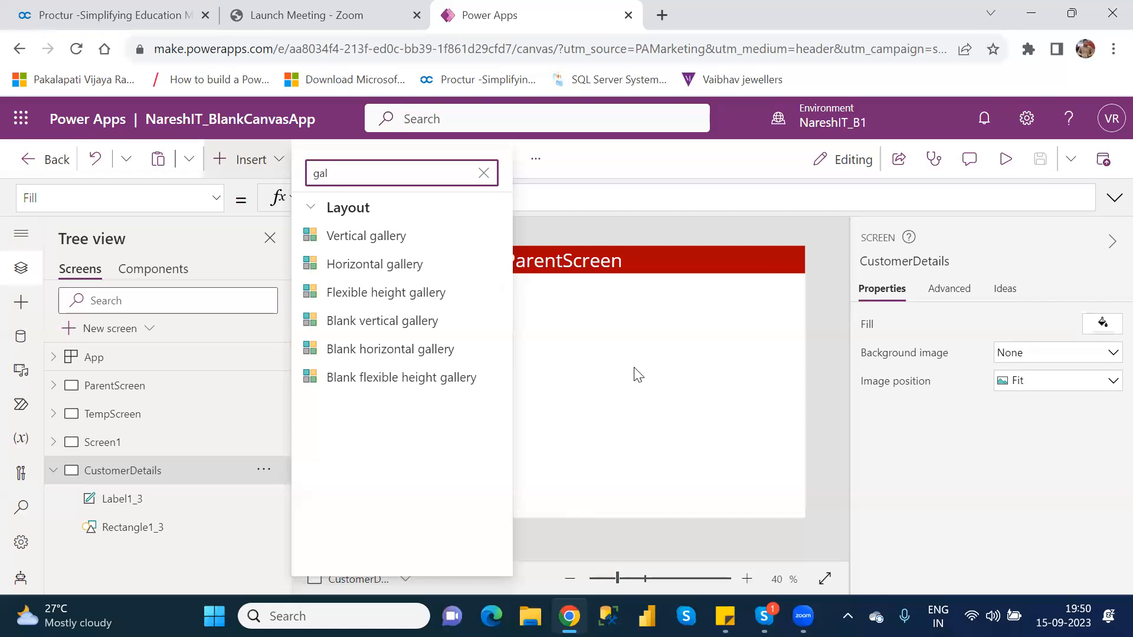
Switch to Paint, draw a vertical line in the left half of the canvas and label it "Verical" above
key("super")
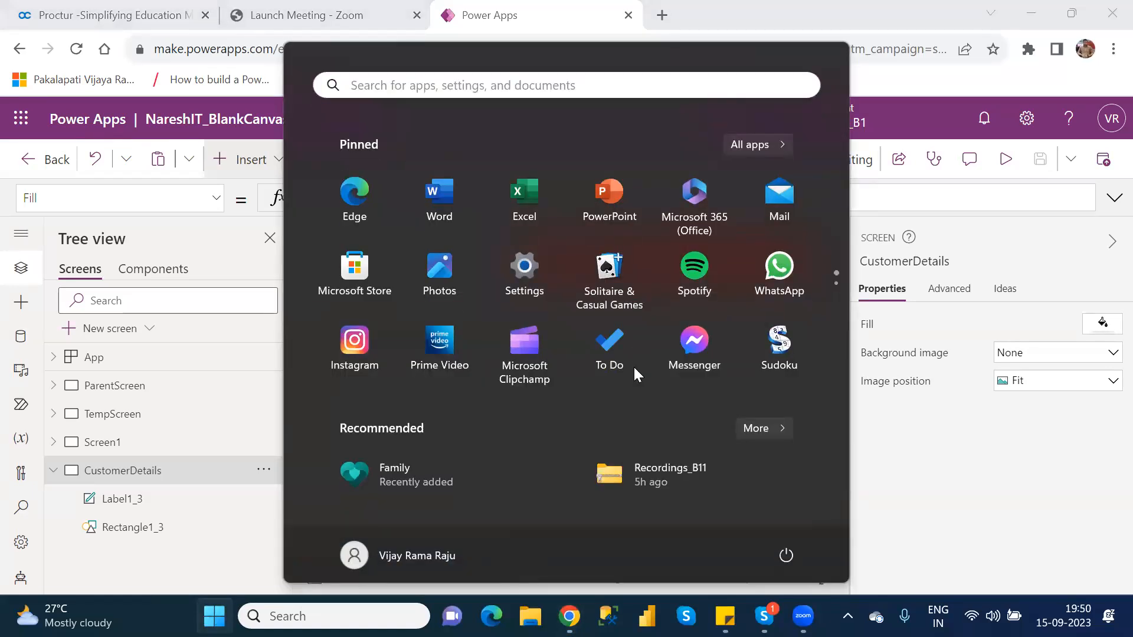
type("paint")
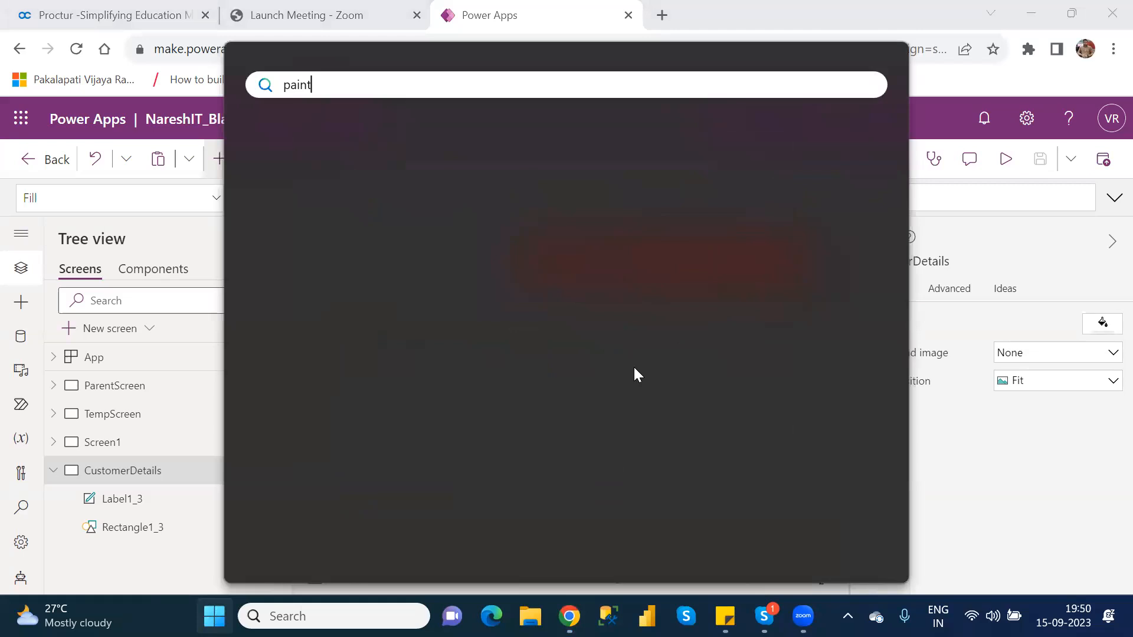
key("Escape")
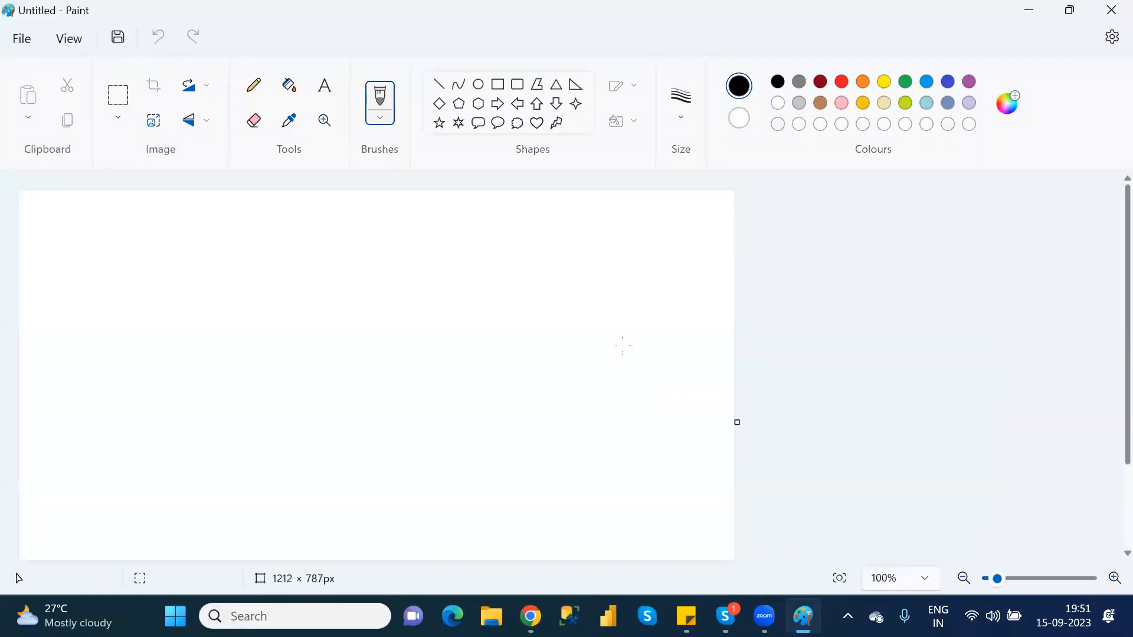
left_click(438, 84)
left_click_drag(250, 240, 252, 348)
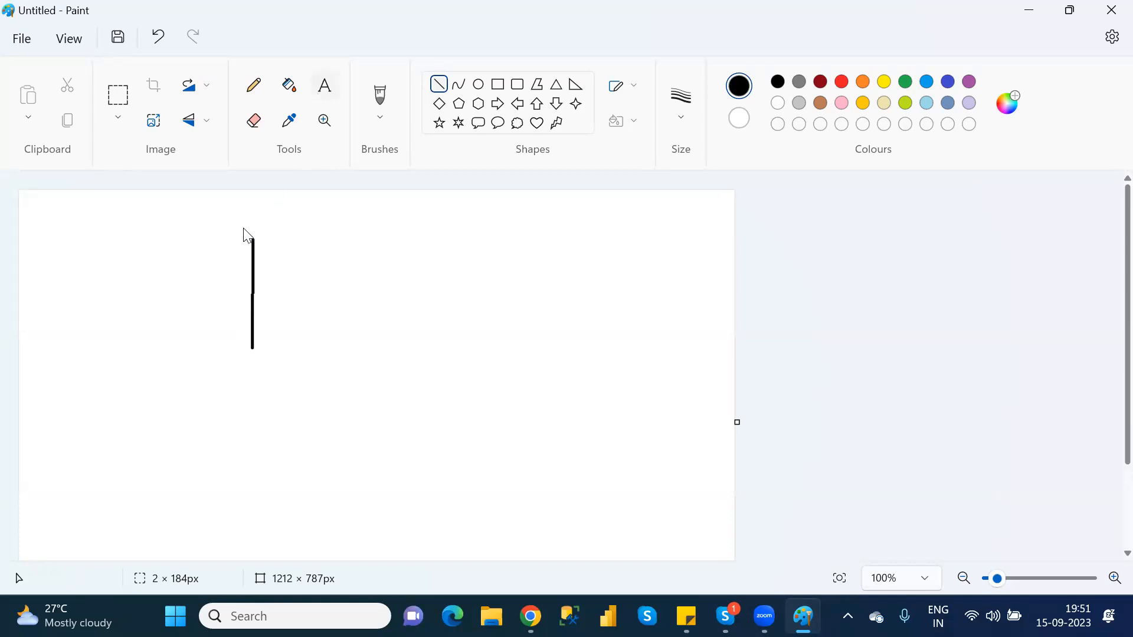
left_click(214, 223)
type("Verical")
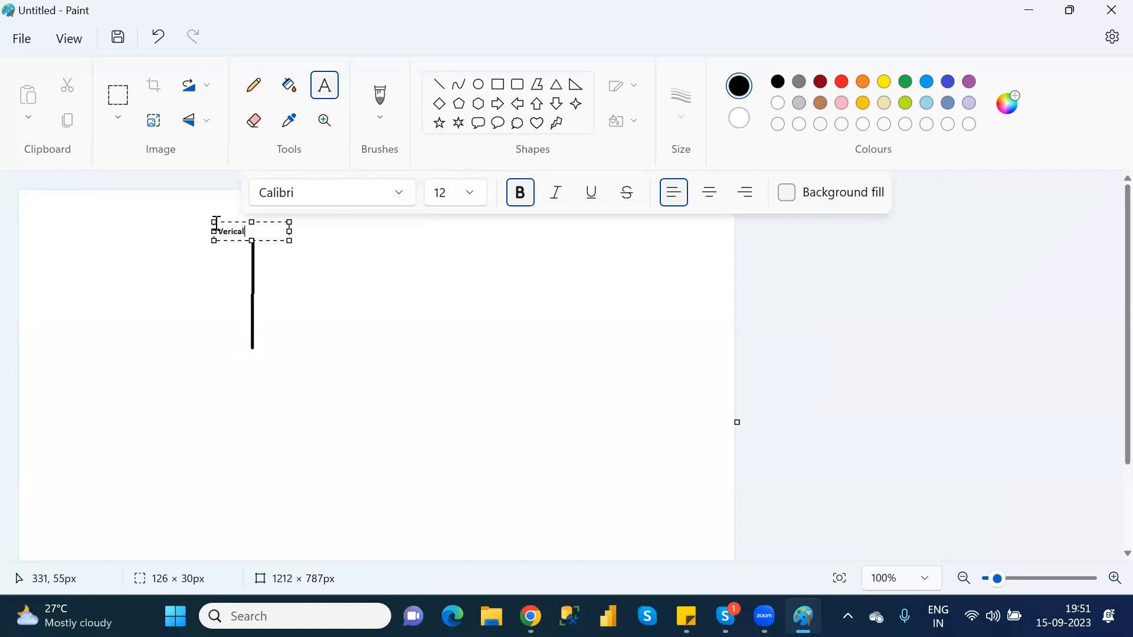
left_click(351, 306)
Draw a horizontal line about 318 px long to the right of the vertical one and label it "Horizonatal" at its right end
left_click(438, 84)
left_click_drag(391, 355, 580, 355)
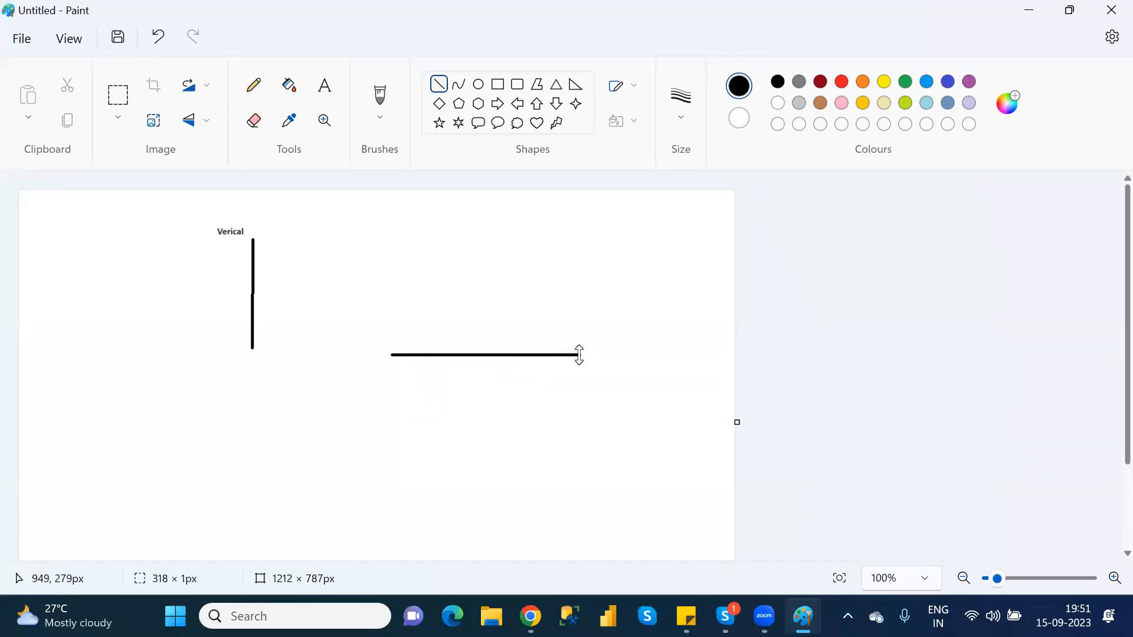
left_click(325, 86)
left_click(605, 357)
type("Horizonatal")
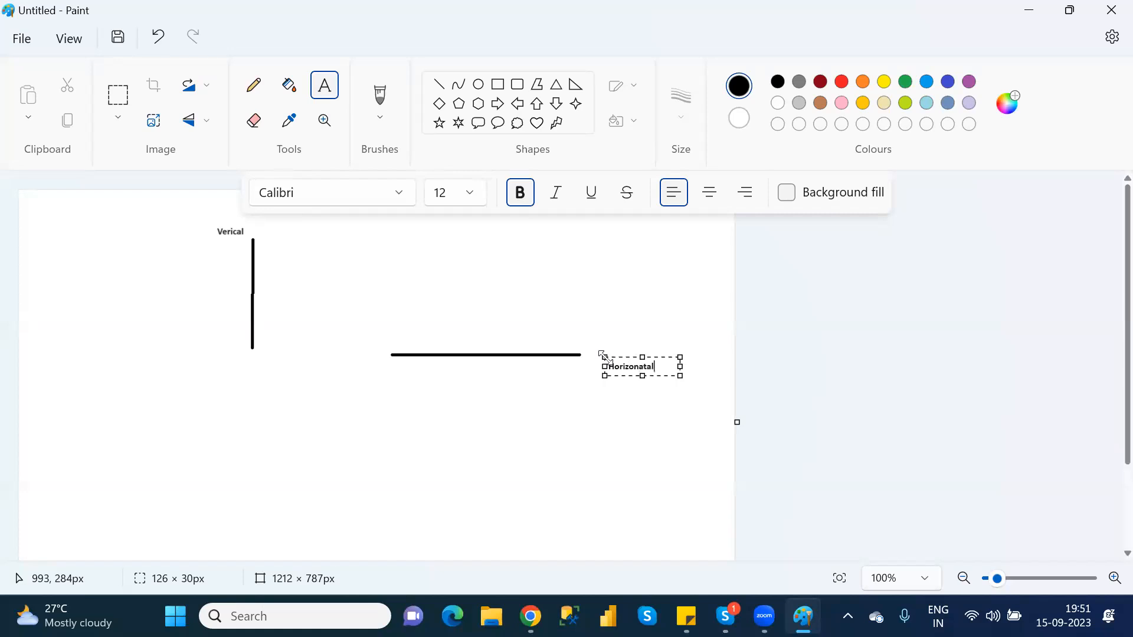
left_click(576, 433)
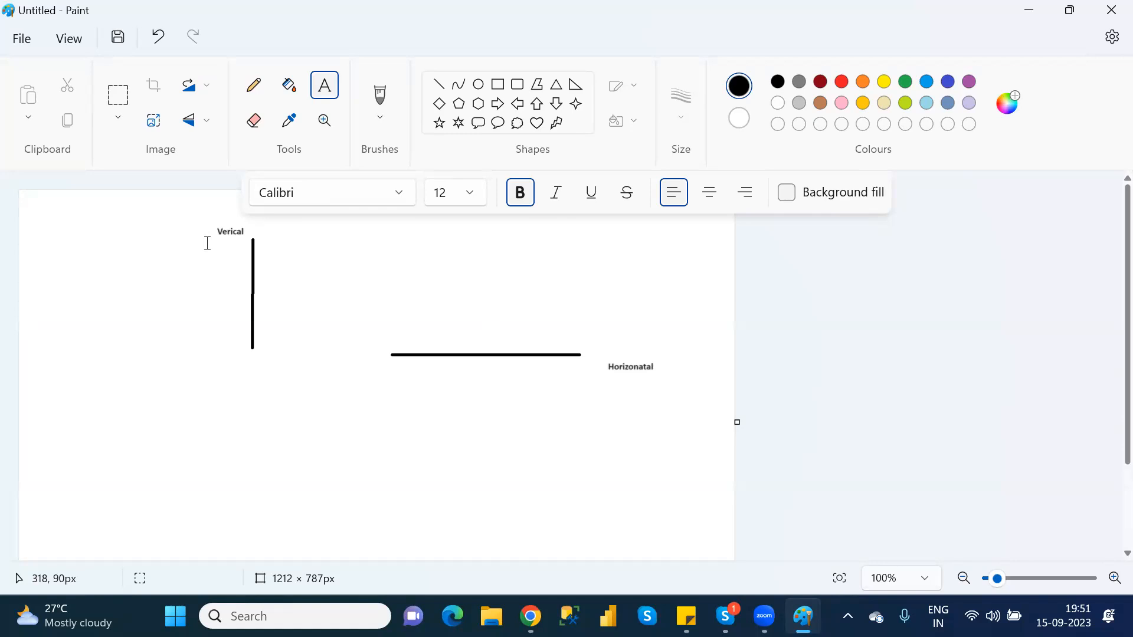
Switch back to Power Apps, insert a vertical gallery on the CustomerDetails screen and move it below the header to about X 36, Y 166
key("alt+Tab")
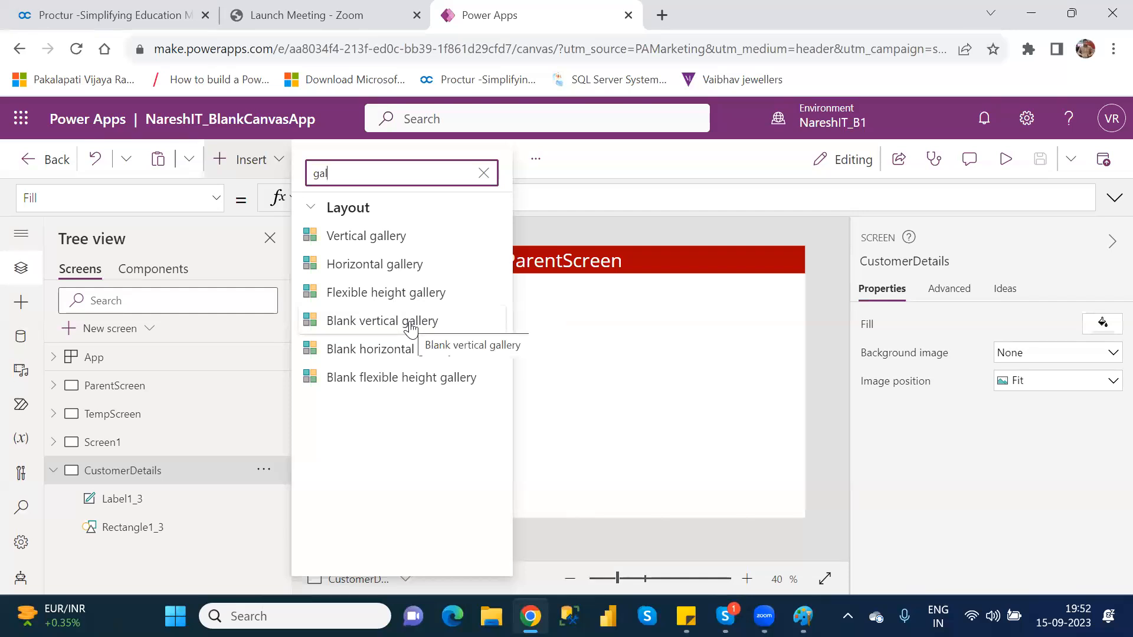
left_click(403, 247)
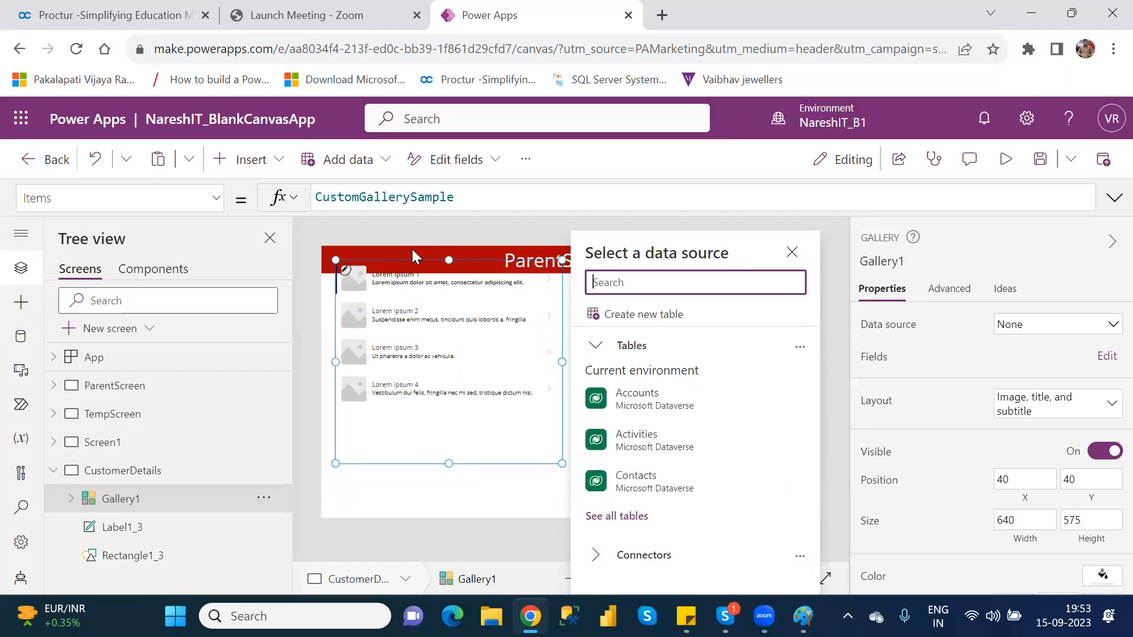
left_click(466, 295)
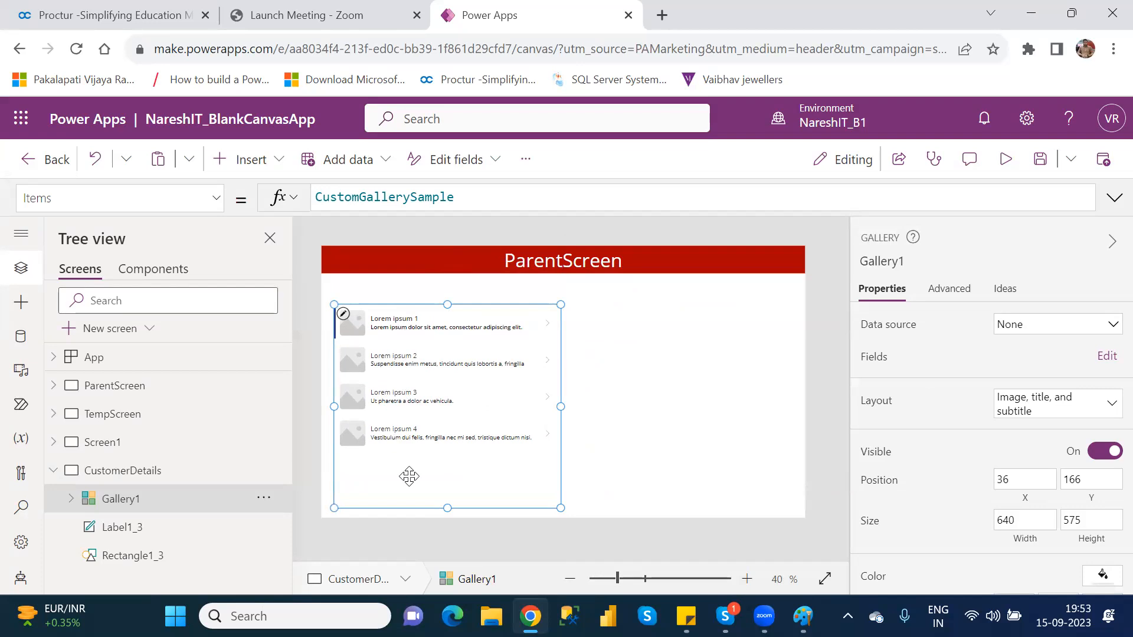
Replace the vertical gallery on the CustomerDetails screen with a blank vertical gallery
key("Delete")
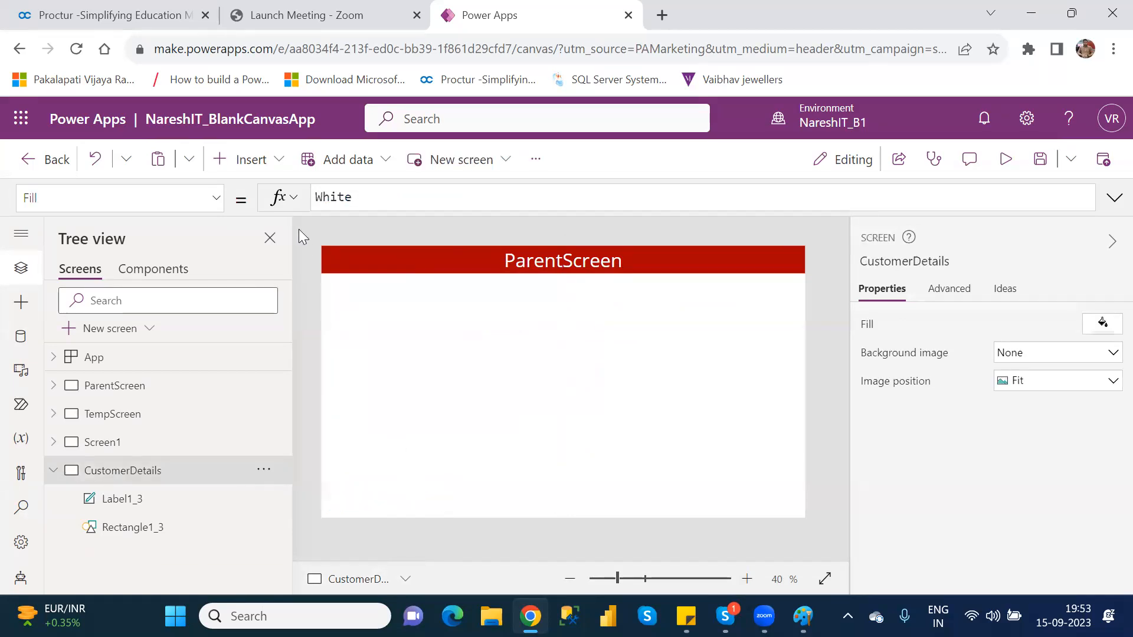
left_click(255, 164)
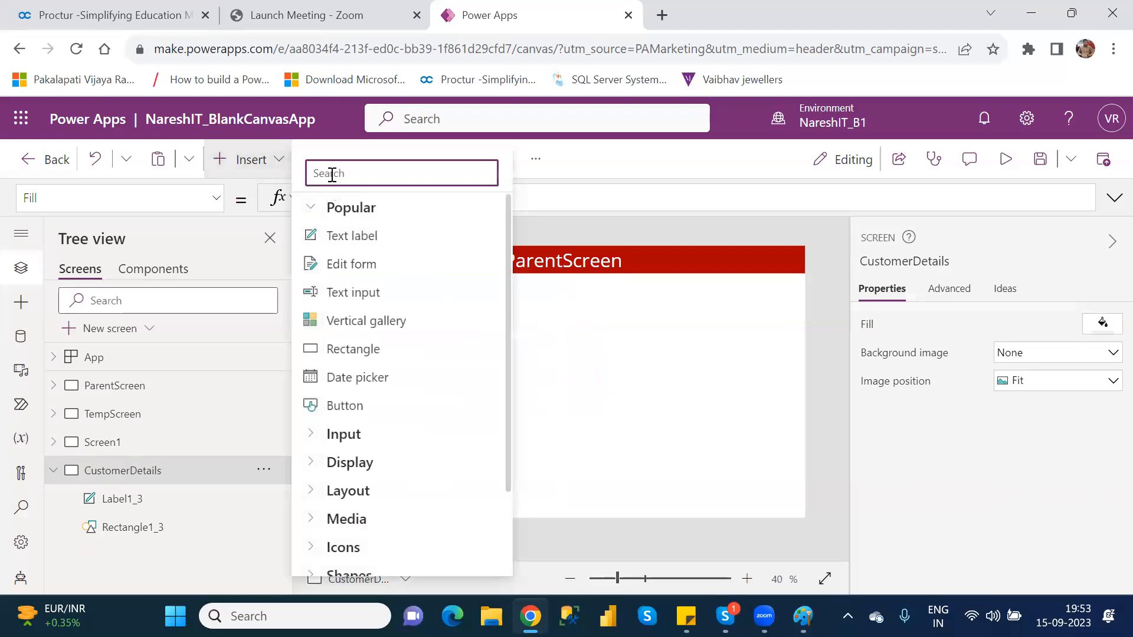
type("gall")
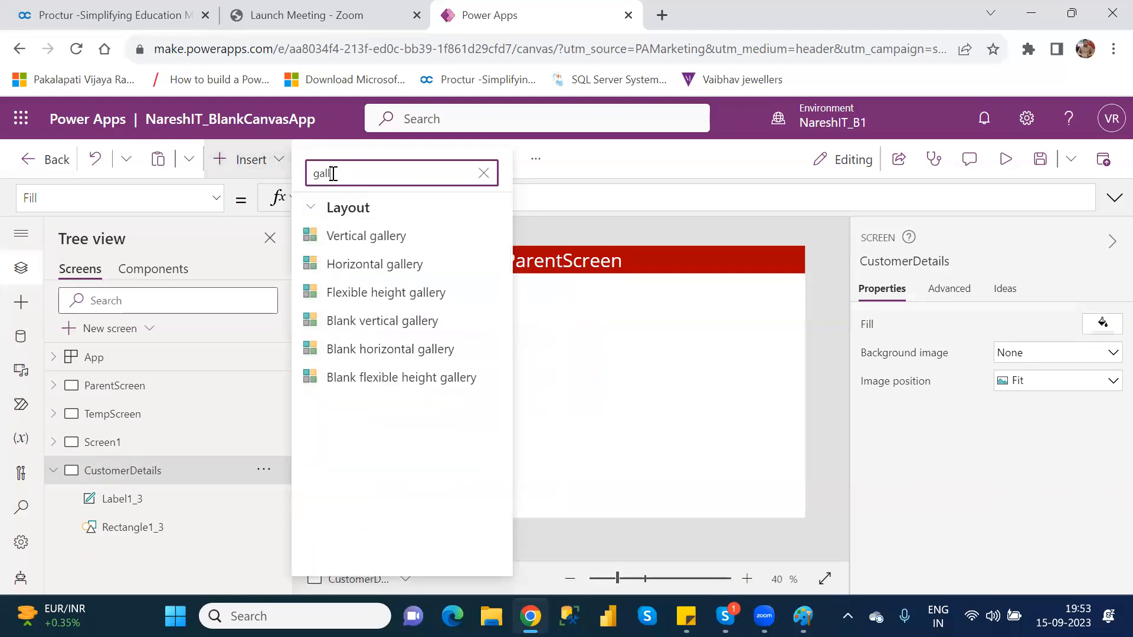
left_click(390, 321)
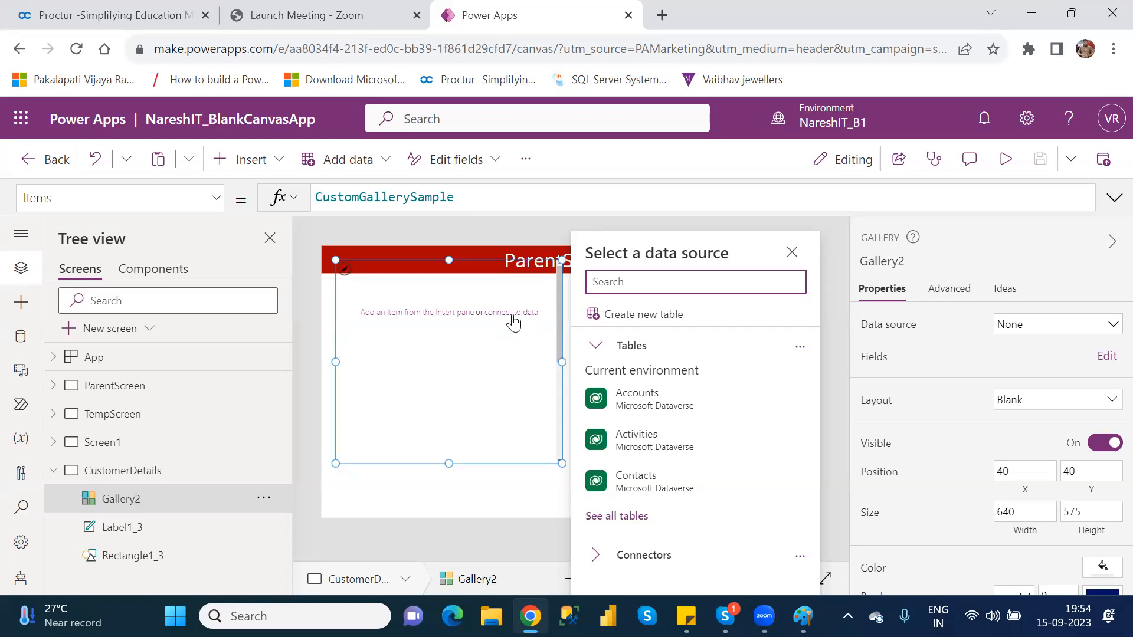
Delete the blank vertical gallery from the CustomerDetails screen
left_click(472, 263)
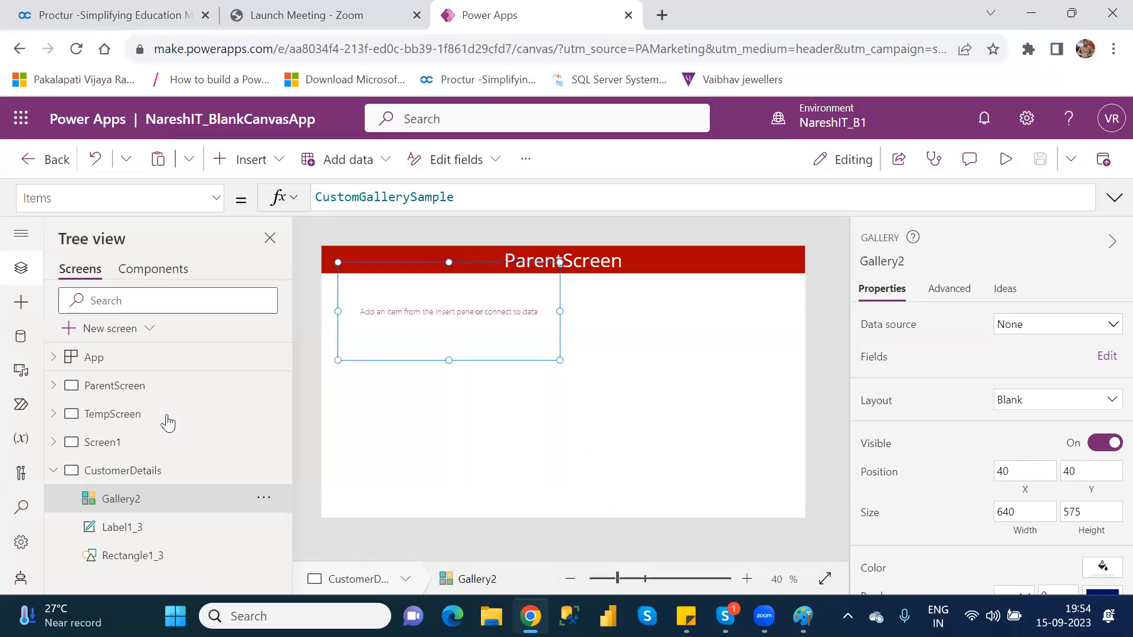
left_click(264, 499)
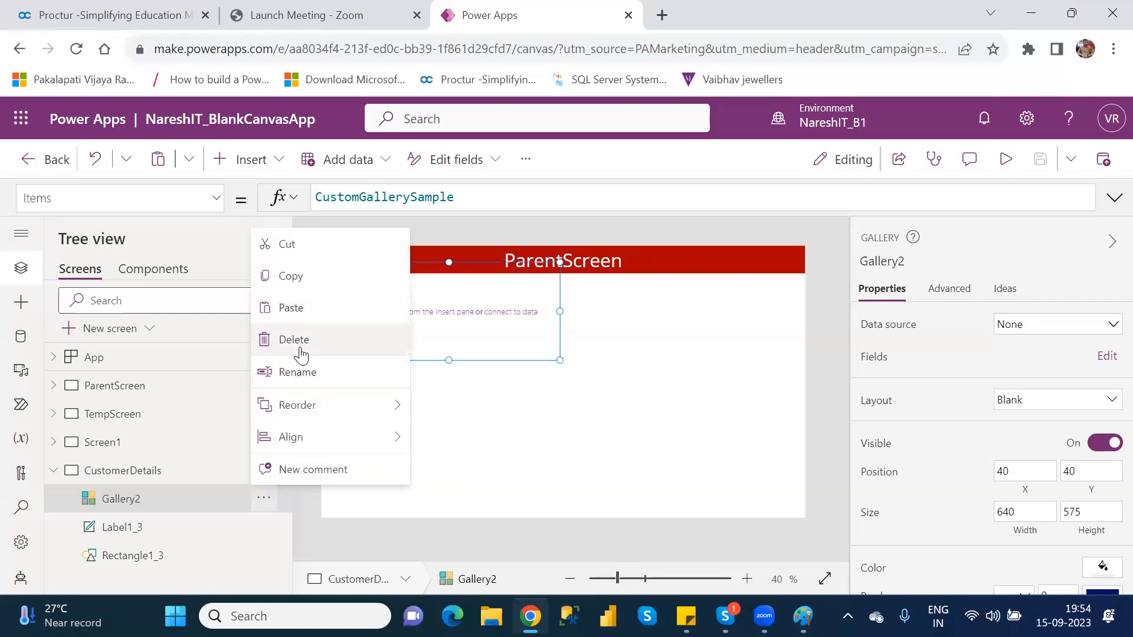
left_click(301, 353)
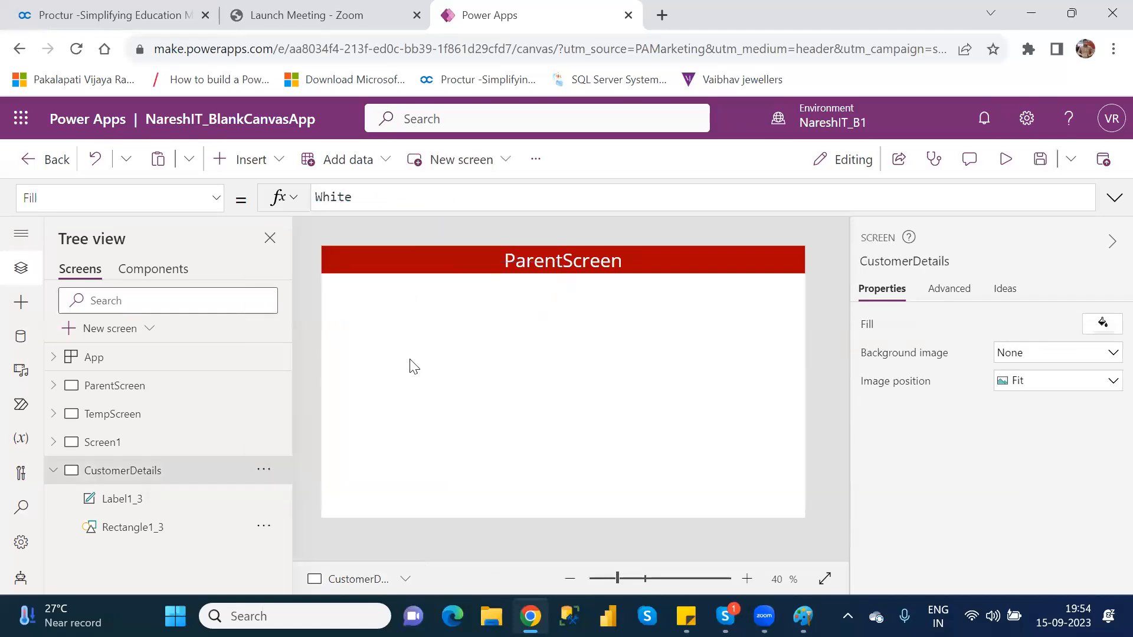
Insert a vertical gallery on the CustomerDetails screen and move it directly below the header to about X 15, Y 78
left_click(262, 165)
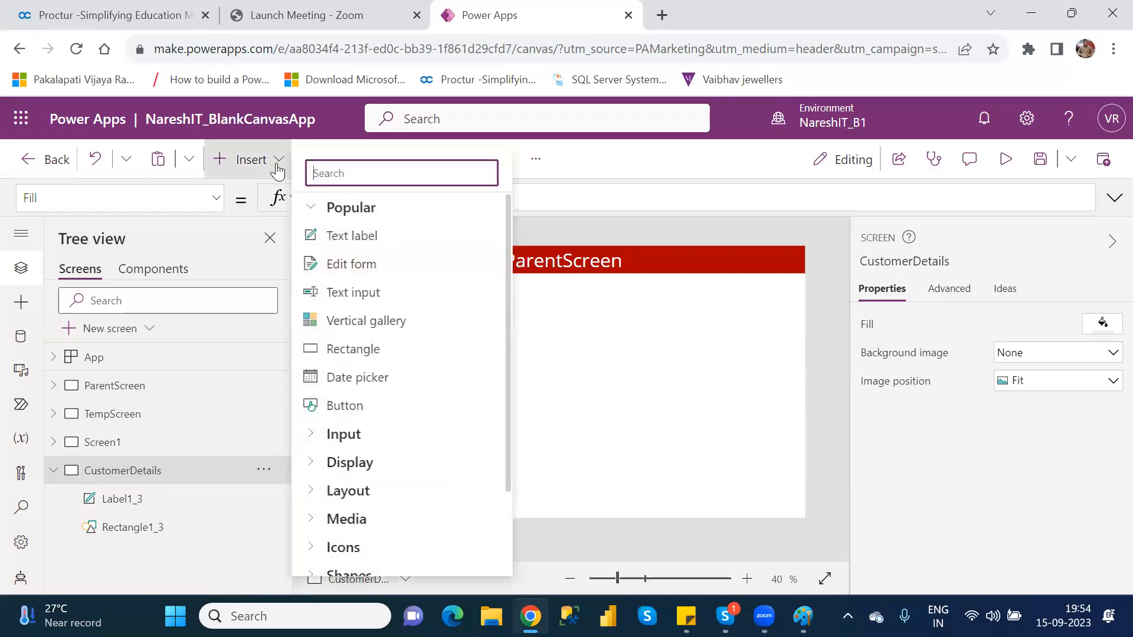
type("gal")
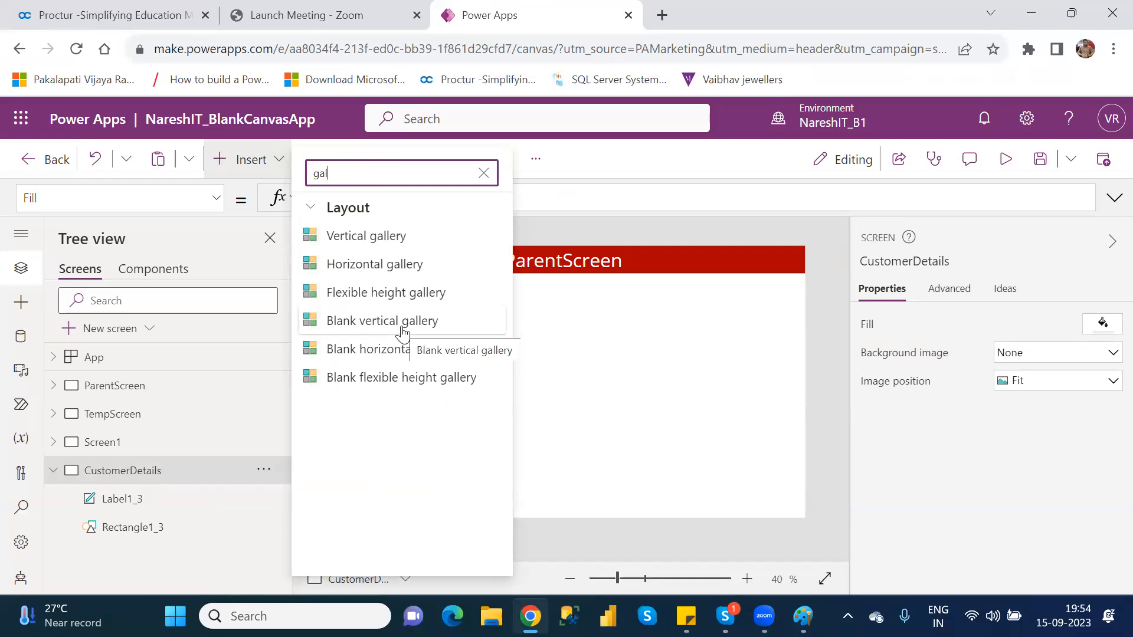
left_click(340, 239)
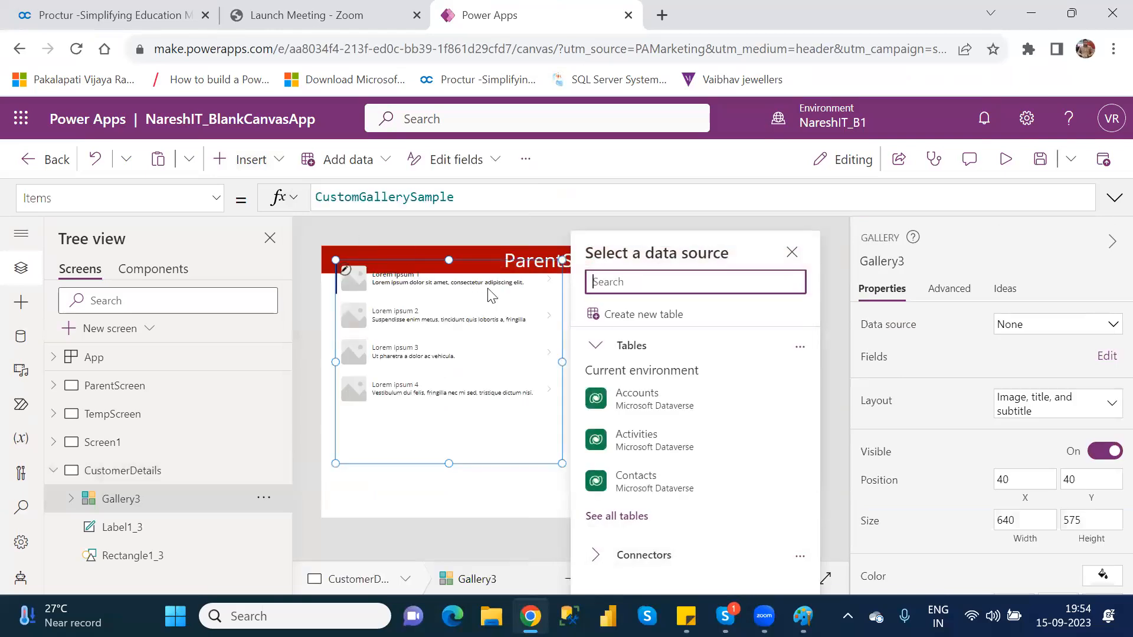
left_click_drag(485, 264, 473, 299)
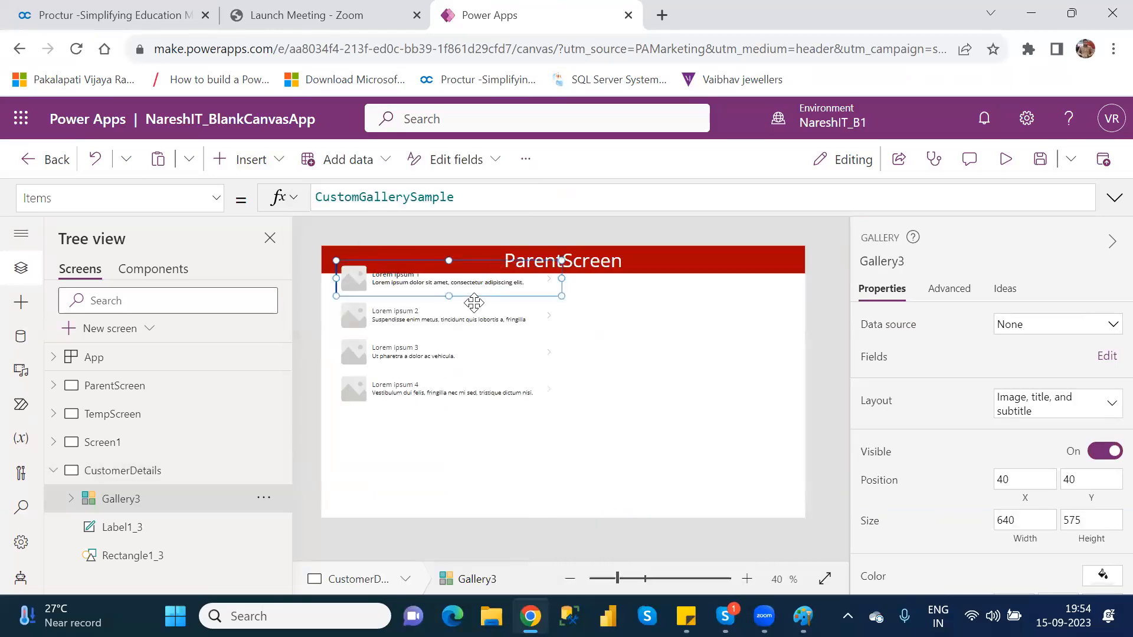
left_click(165, 501)
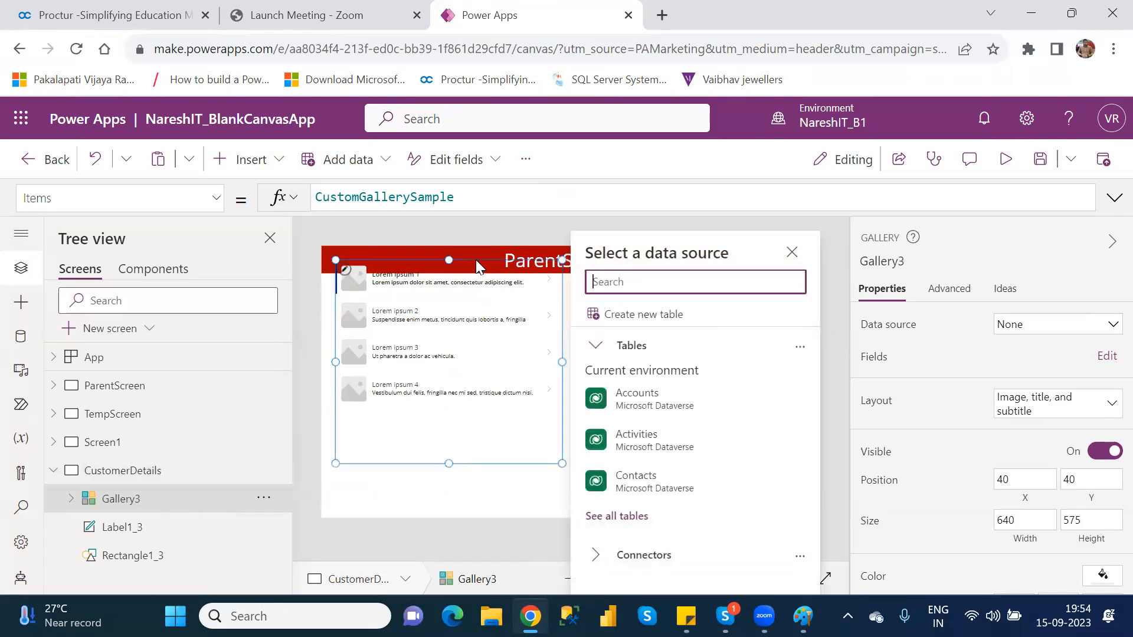
mouse_move(476, 257)
left_mouse_down()
mouse_move(472, 286)
mouse_move(466, 274)
left_mouse_up()
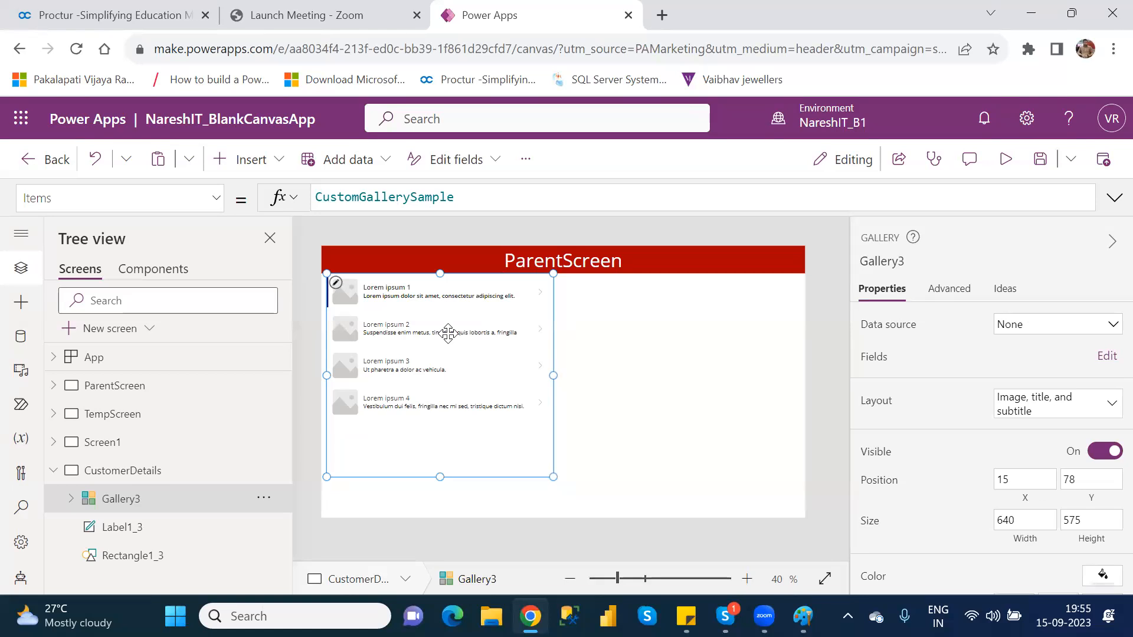
Set the gallery's data source to Table1 of Customers.xlsx through the existing OneDrive connection and scroll through its records
left_click(1028, 331)
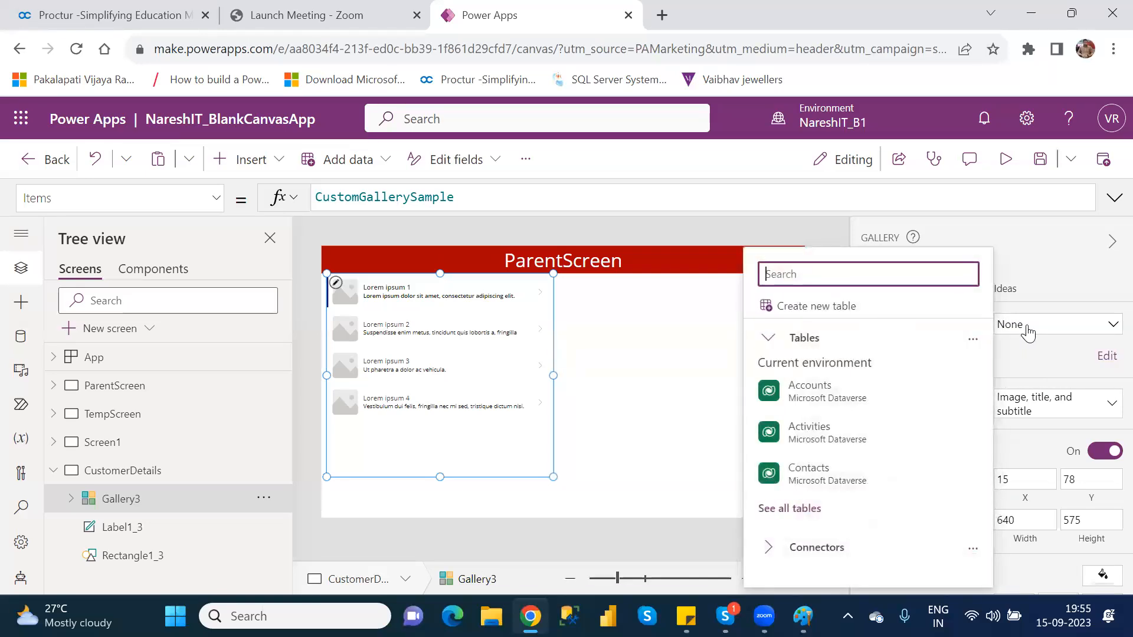
left_click(769, 549)
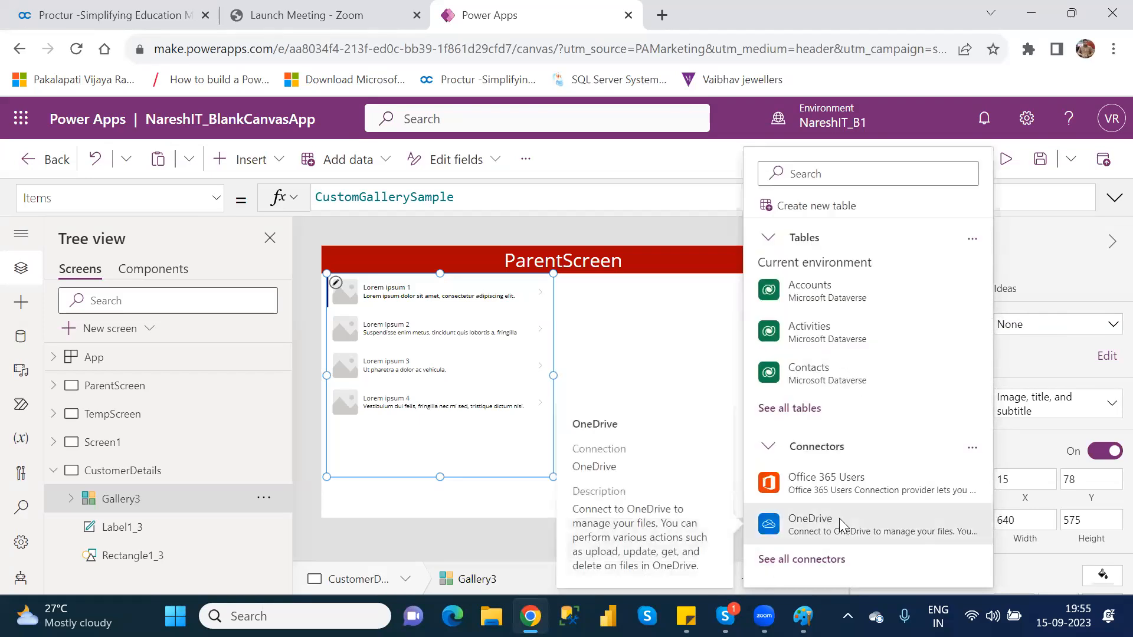
left_click(839, 518)
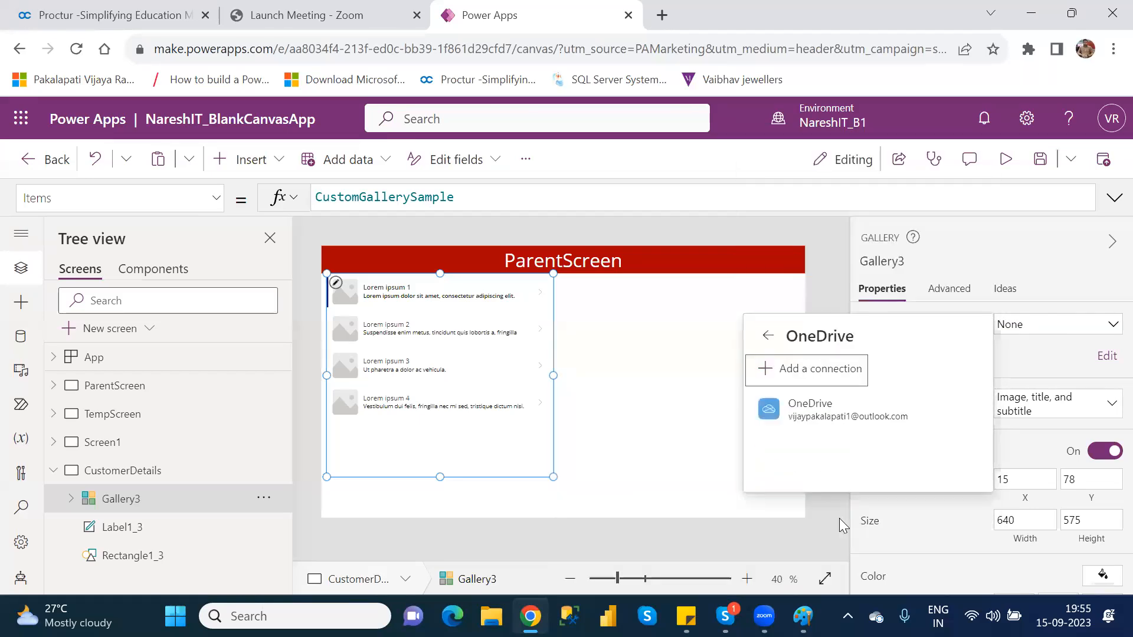
left_click(846, 415)
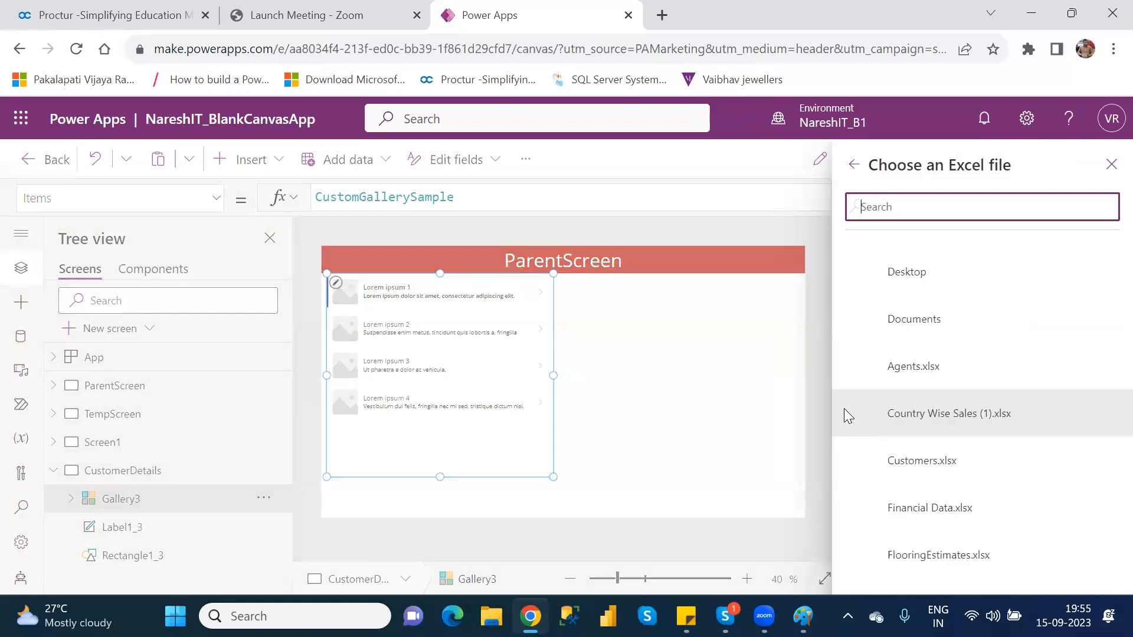
left_click(855, 463)
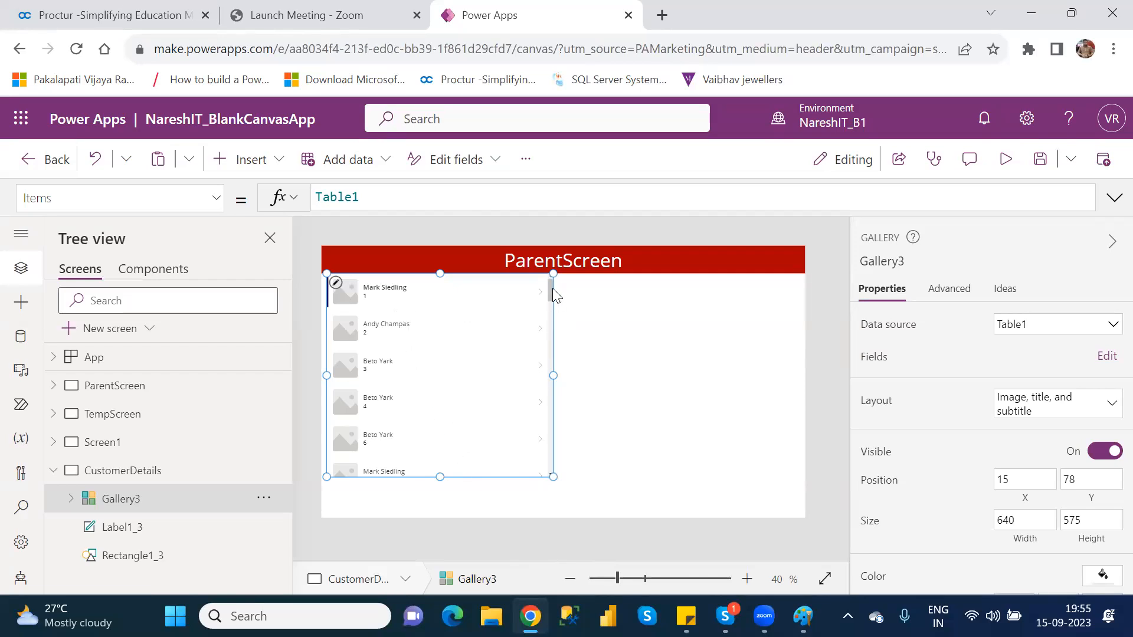
mouse_move(548, 289)
left_mouse_down()
mouse_move(557, 474)
mouse_move(550, 281)
left_mouse_up()
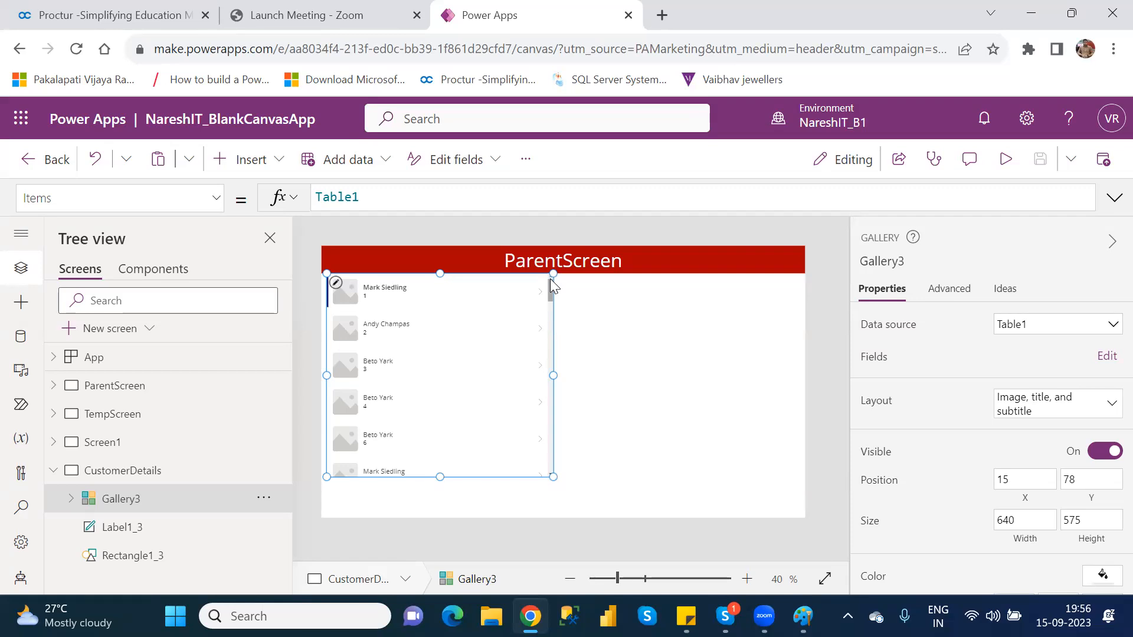
Move the title label slightly upward within the gallery's first item
left_click(401, 290)
left_click_drag(414, 284, 401, 279)
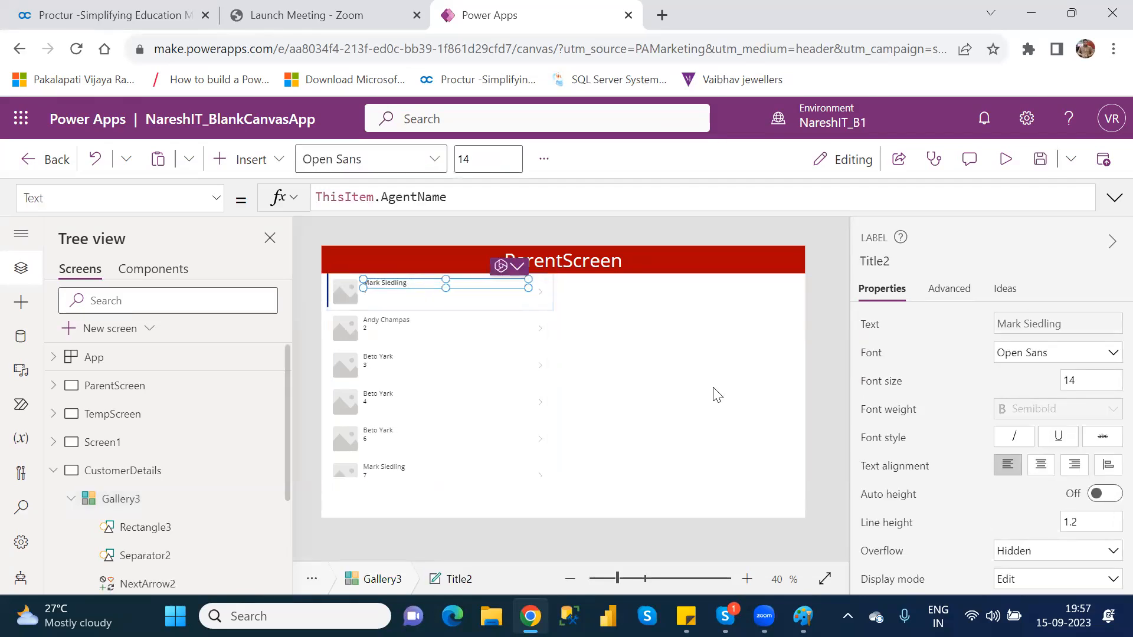
Edit the gallery's fields, keeping AgentName as the title and setting the subtitle to Location
left_click(147, 501)
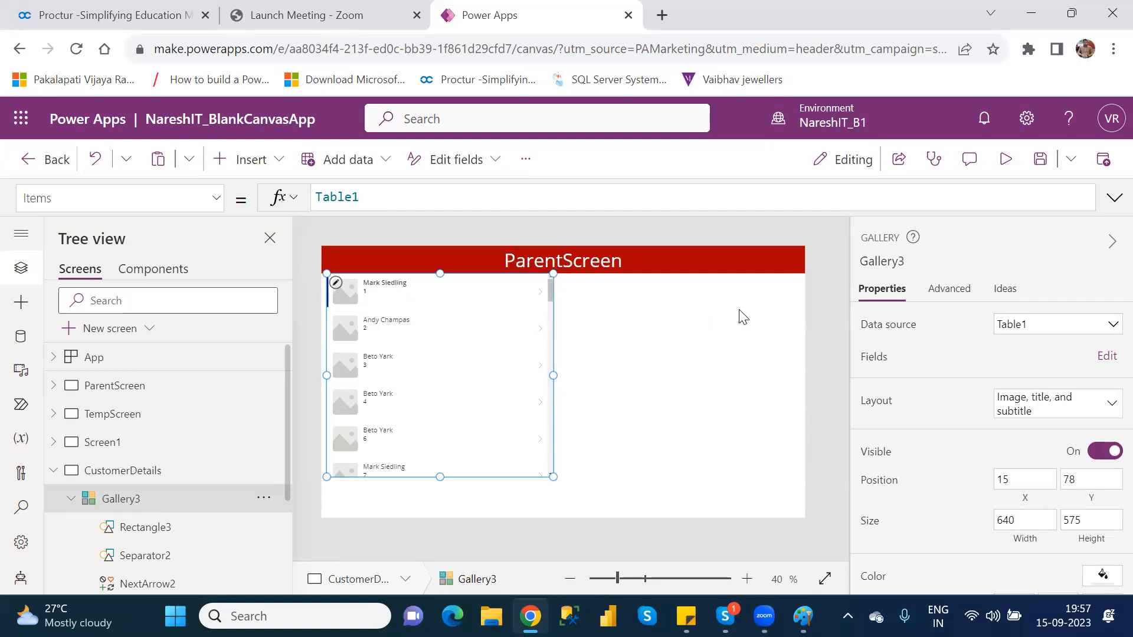
left_click(1098, 361)
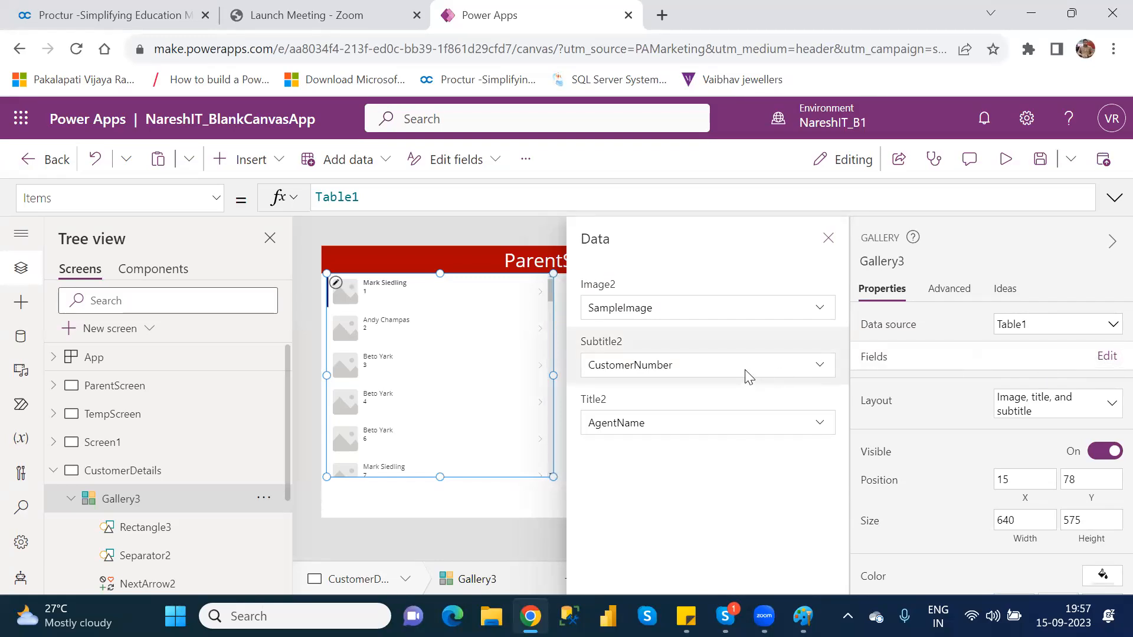
left_click(732, 431)
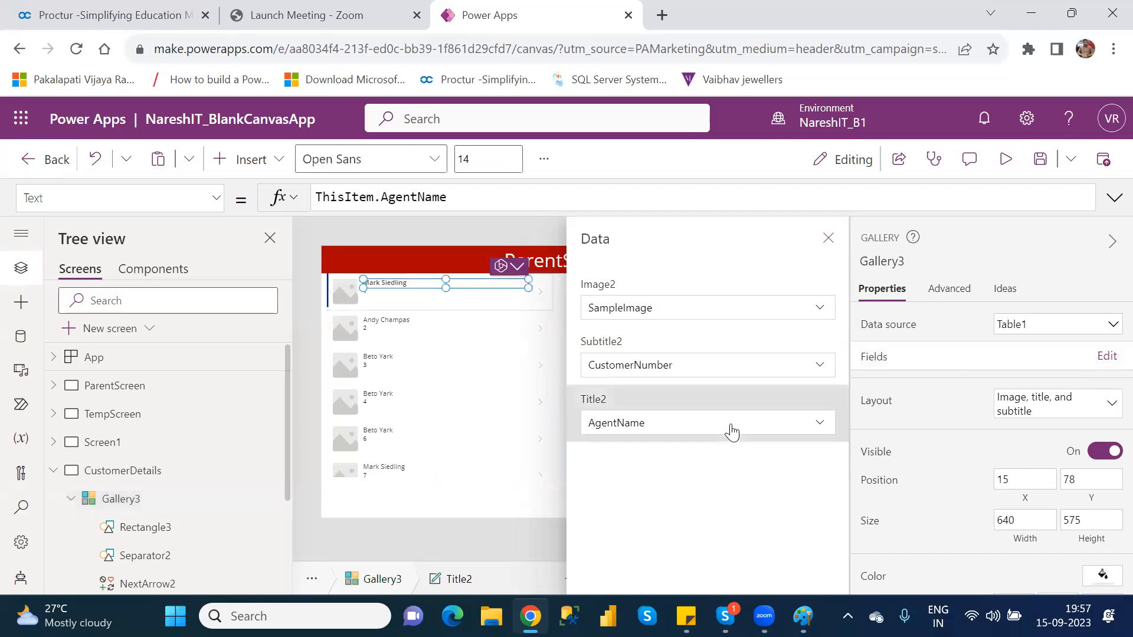
left_click(822, 423)
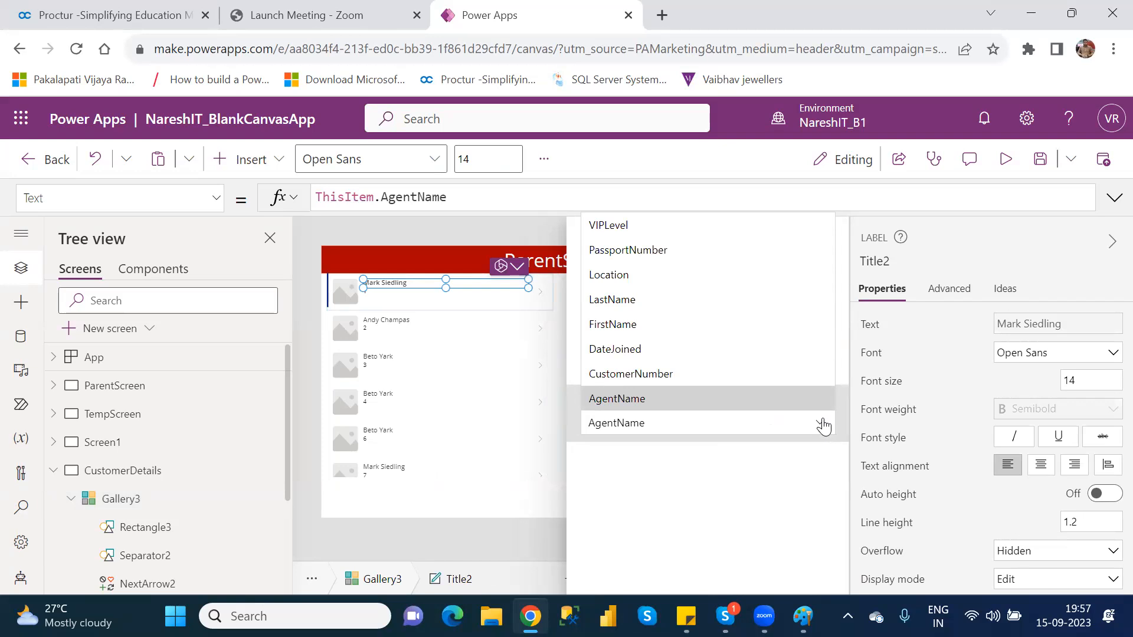
left_click(797, 398)
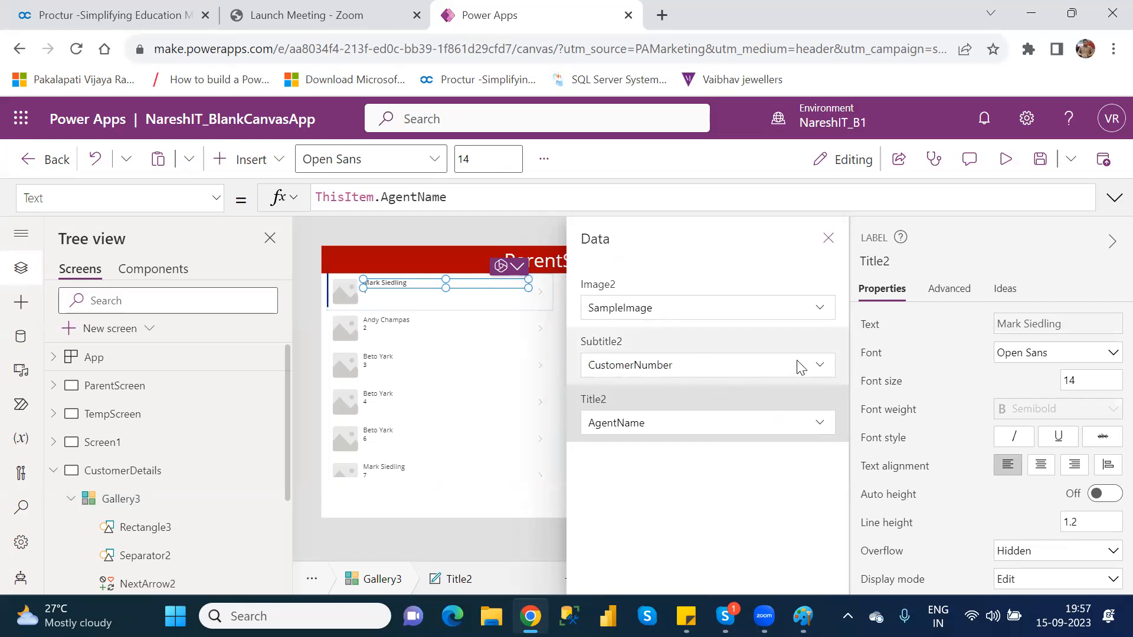
left_click(819, 363)
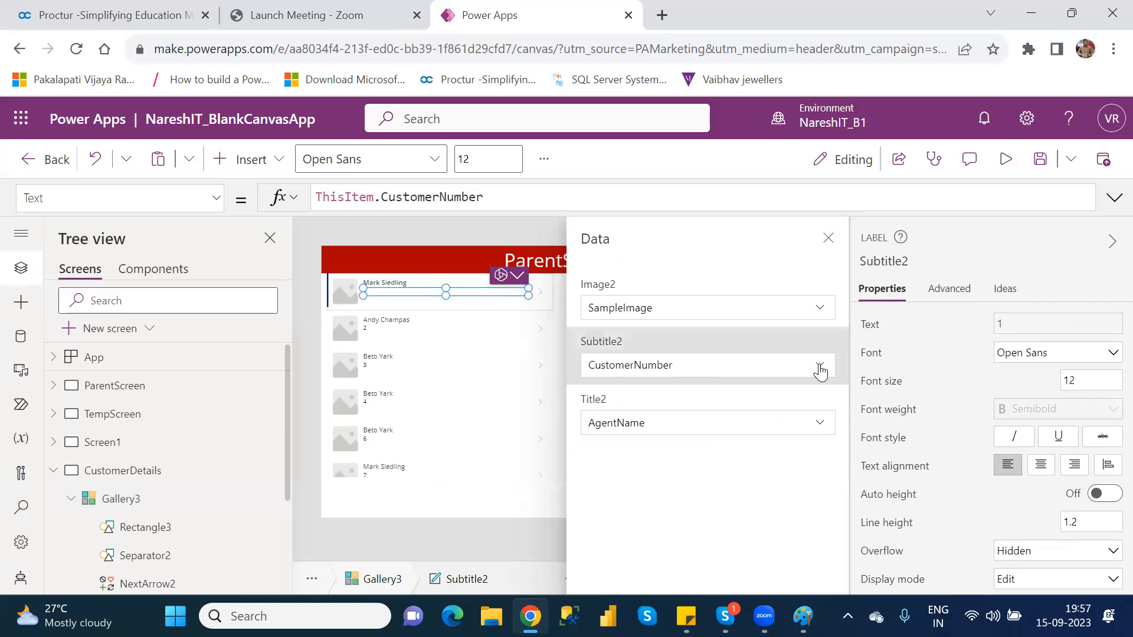
left_click(820, 366)
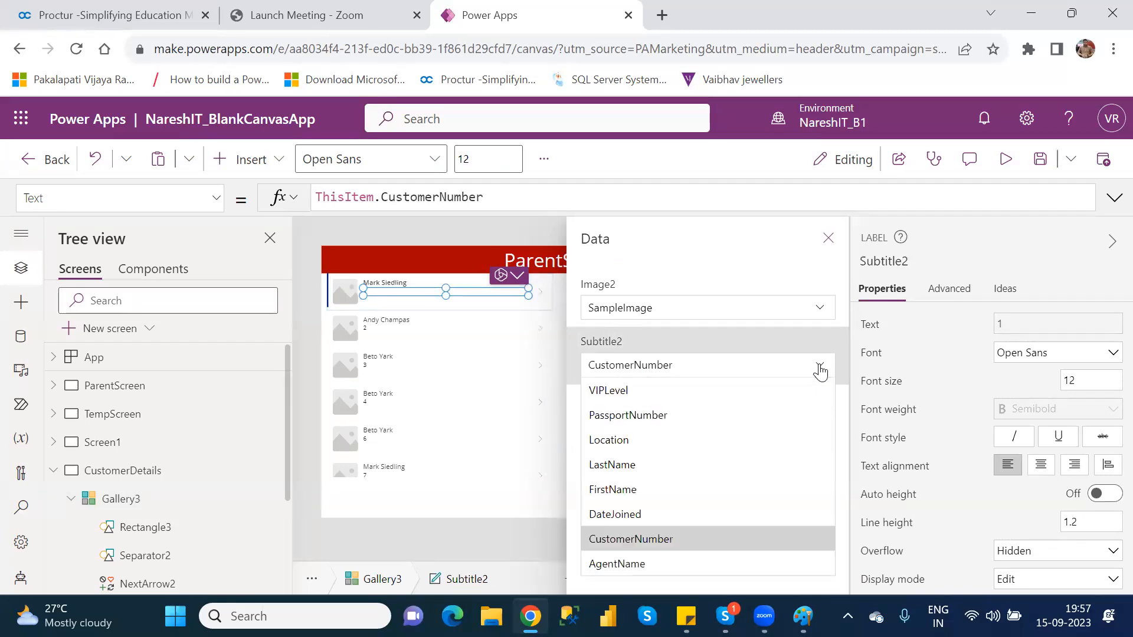
left_click(642, 451)
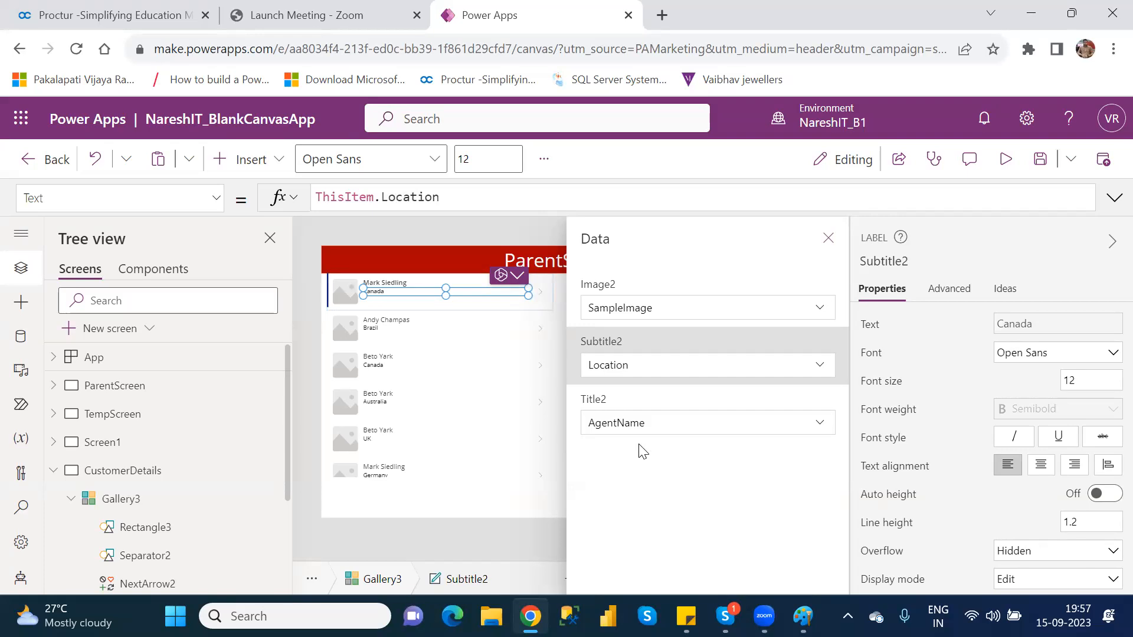
left_click(828, 239)
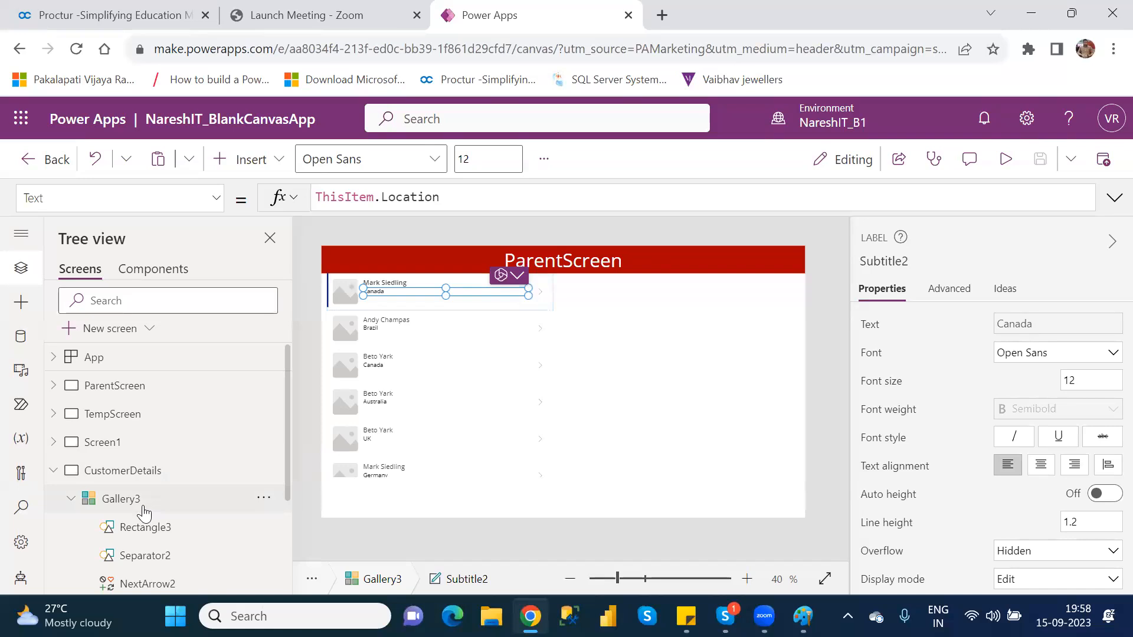
Extend the gallery downward to a height of about 667, close to the screen's lower edge
left_click(121, 501)
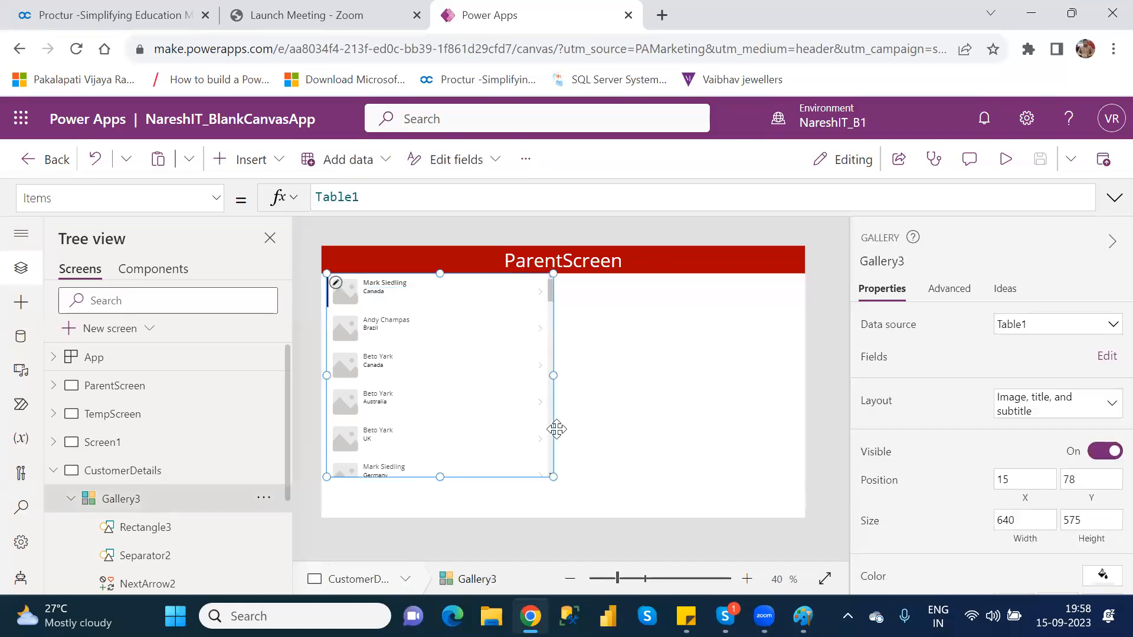
left_click_drag(440, 477, 440, 508)
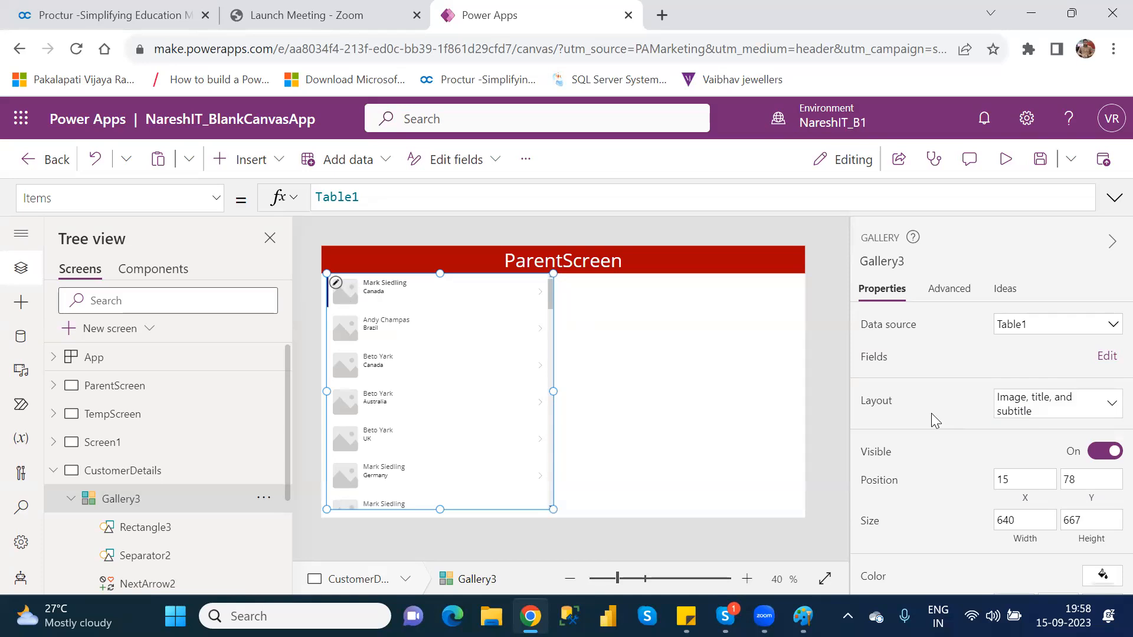
Browse the available gallery layouts and change the customer gallery's layout to Title, subtitle, and body
left_click(1045, 414)
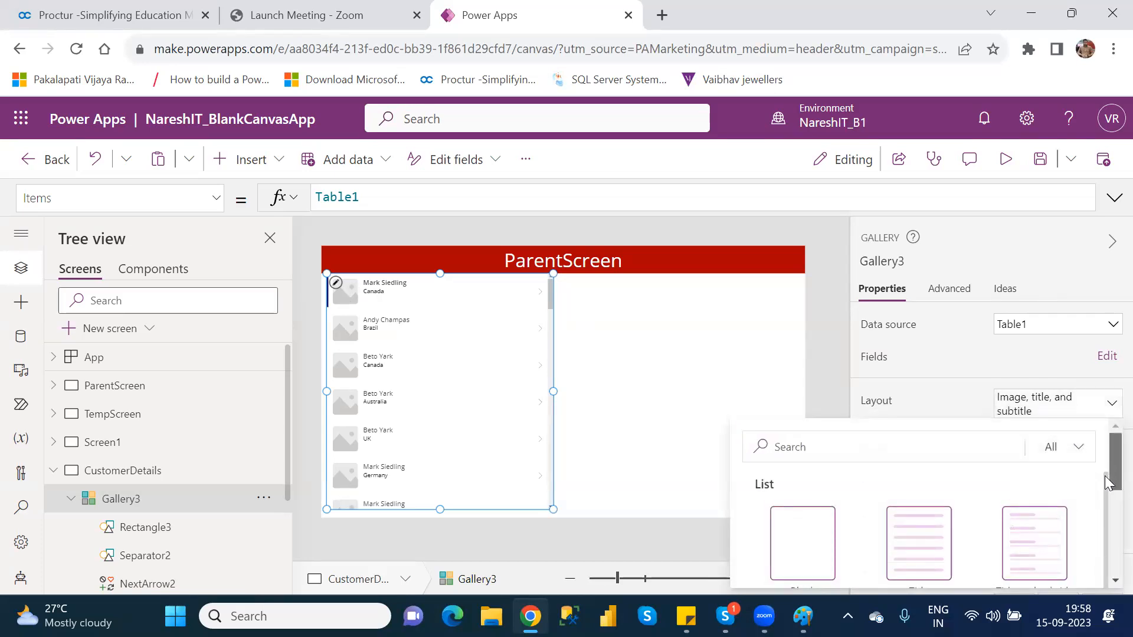
scroll(1104, 465, "down", 3)
left_click_drag(1107, 511, 1105, 484)
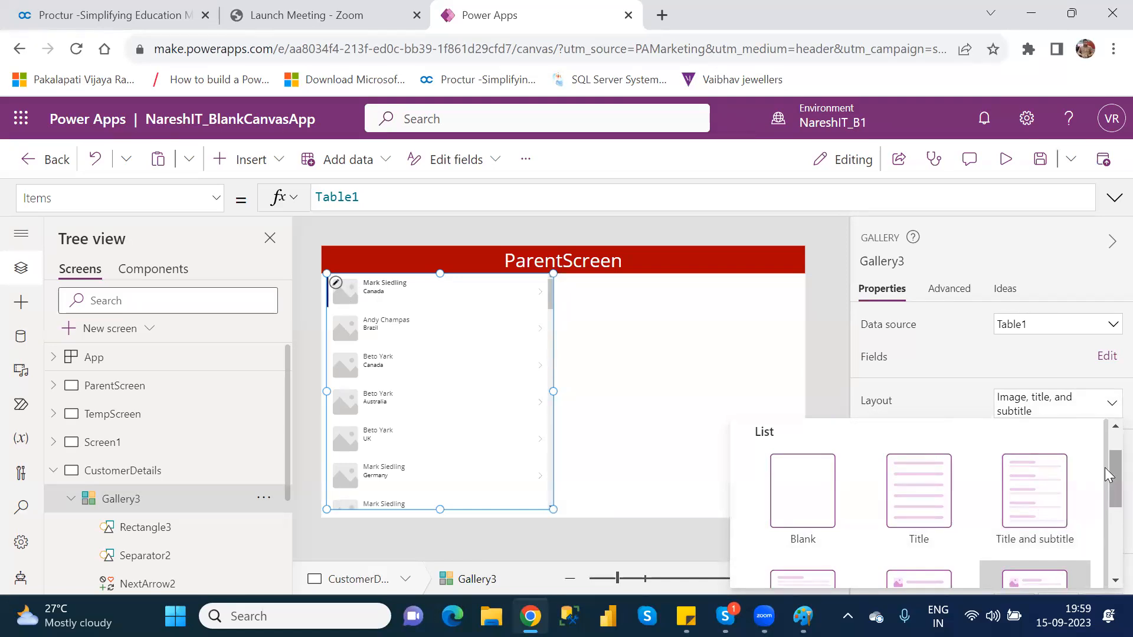
left_click_drag(1104, 467, 1104, 510)
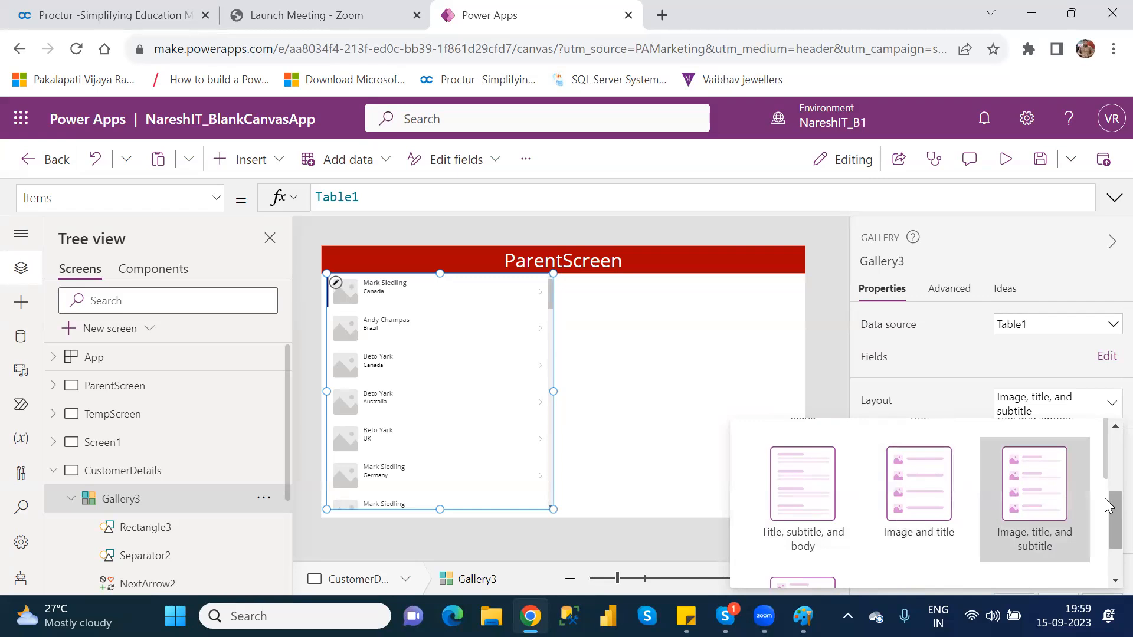
scroll(1106, 524, "down", 1)
left_click_drag(1106, 524, 1108, 530)
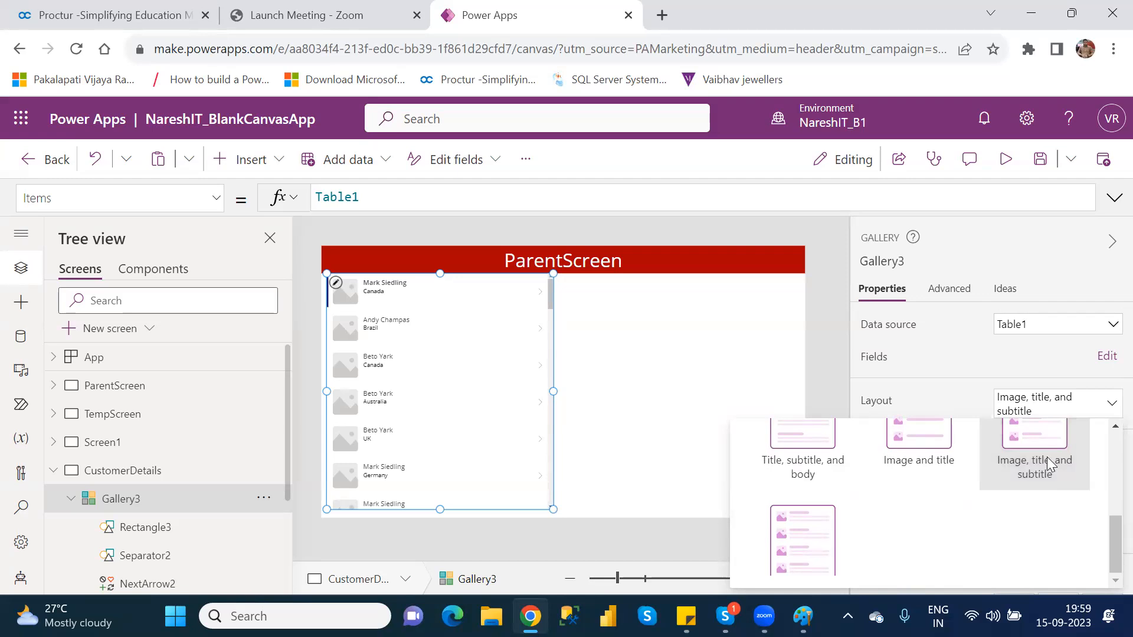
mouse_move(1109, 554)
left_mouse_down()
mouse_move(1109, 516)
mouse_move(1109, 540)
left_mouse_up()
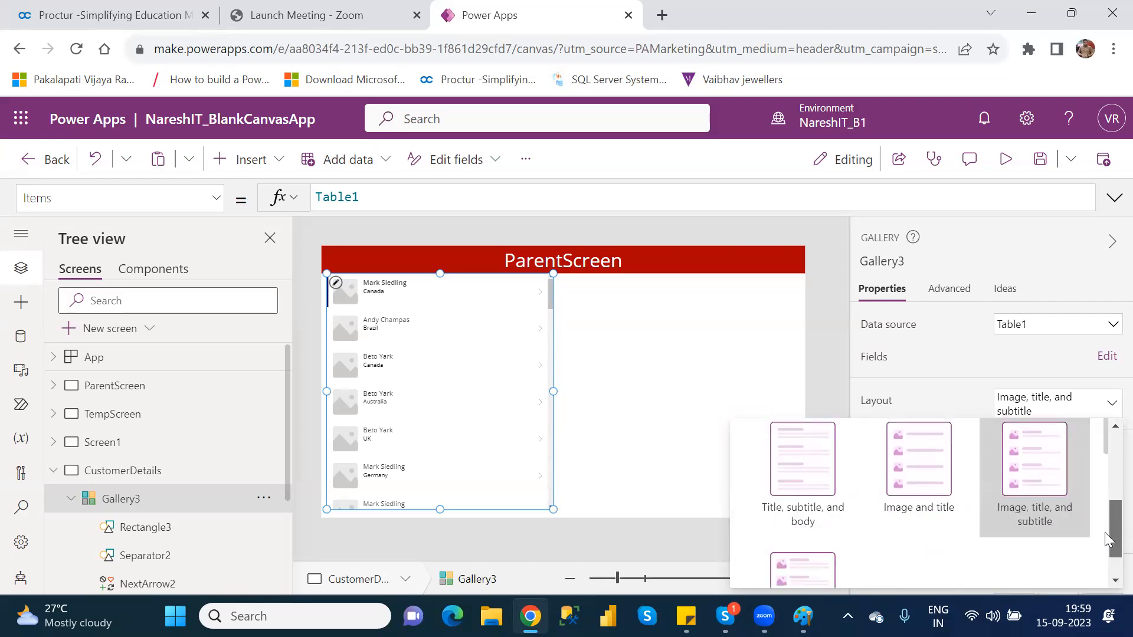
left_click(809, 479)
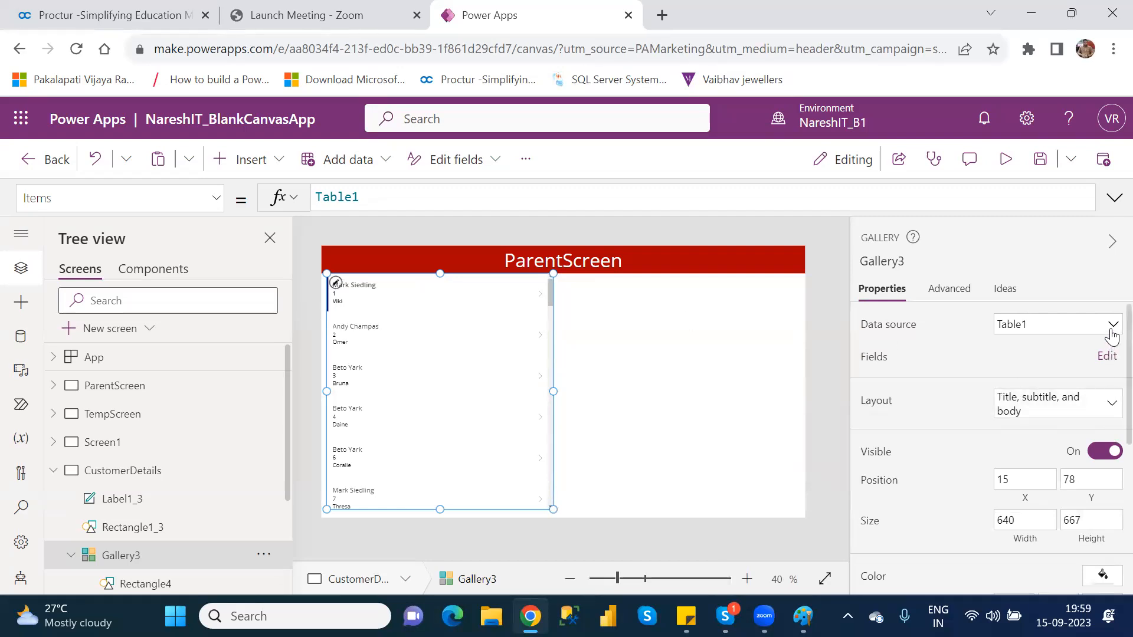
Hide the customer gallery on the CustomerDetails screen and make it visible again
scroll(1112, 334, "down", 2)
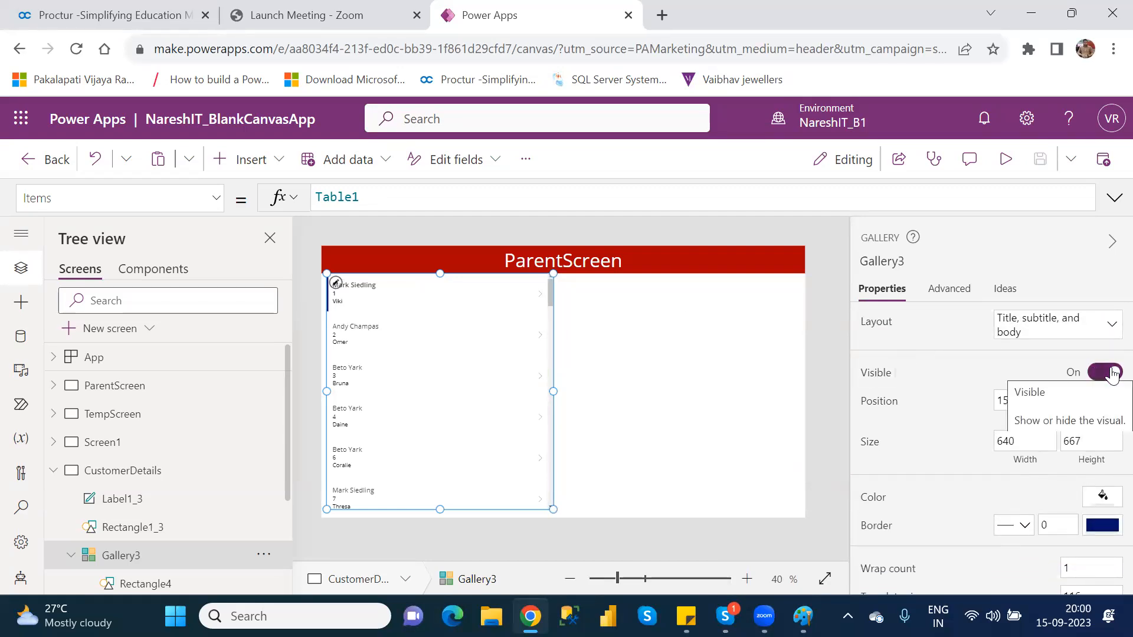
left_click(1113, 374)
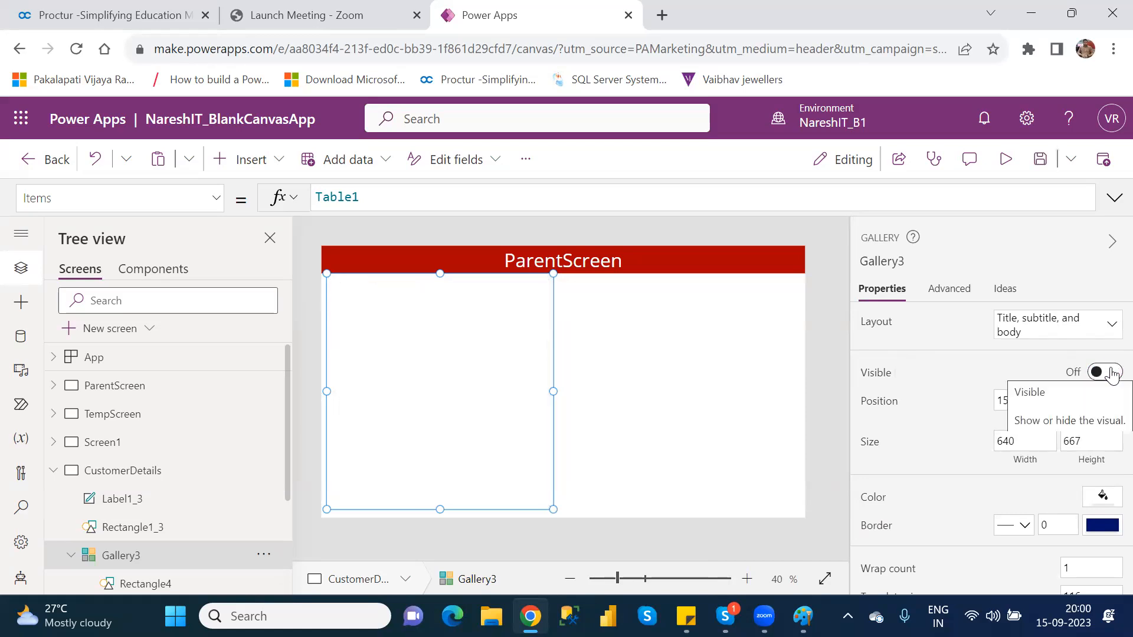
left_click(1113, 374)
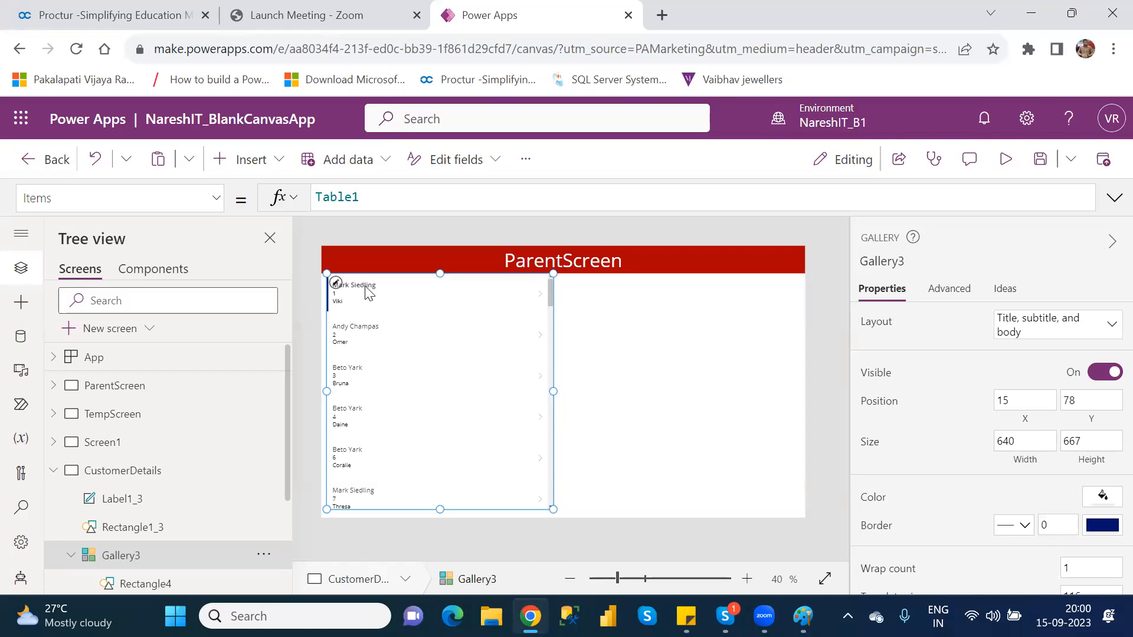
Fill the customer gallery with the light orange theme color RGBA(250, 155, 112, 1)
left_click(1103, 498)
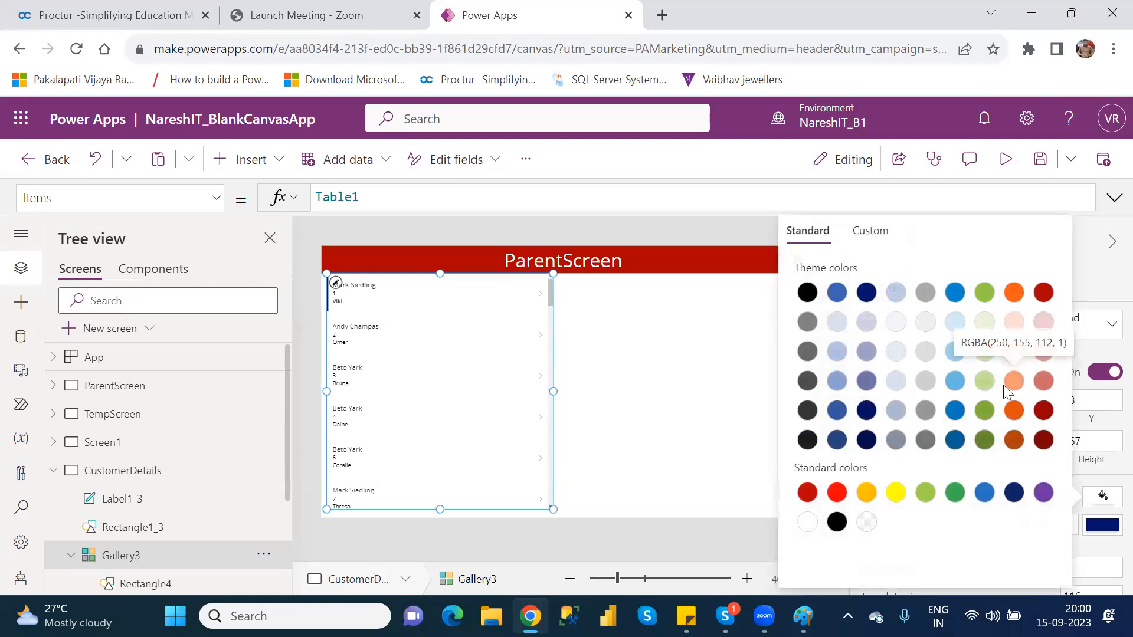
left_click(1016, 390)
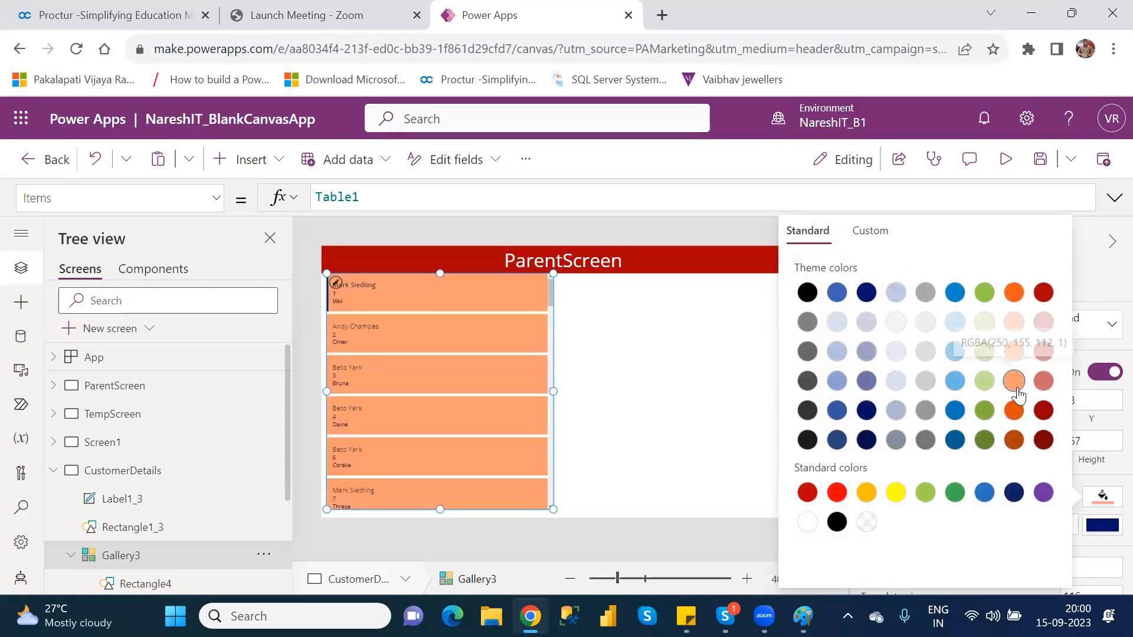
left_click(701, 365)
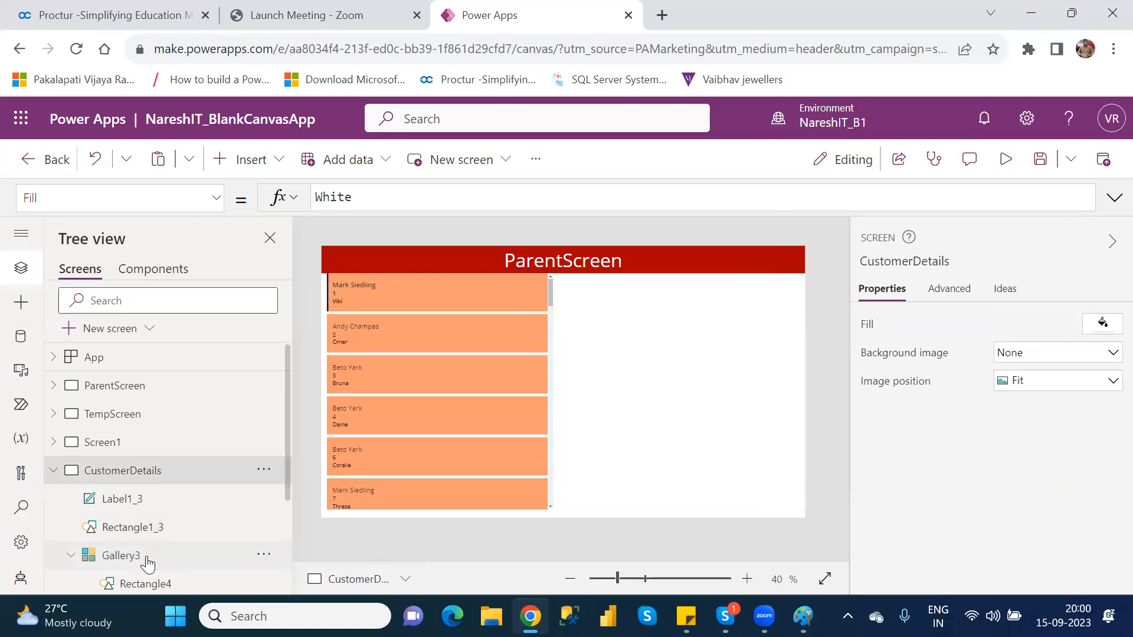
Set the customer gallery's wrap count to 3
left_click(121, 555)
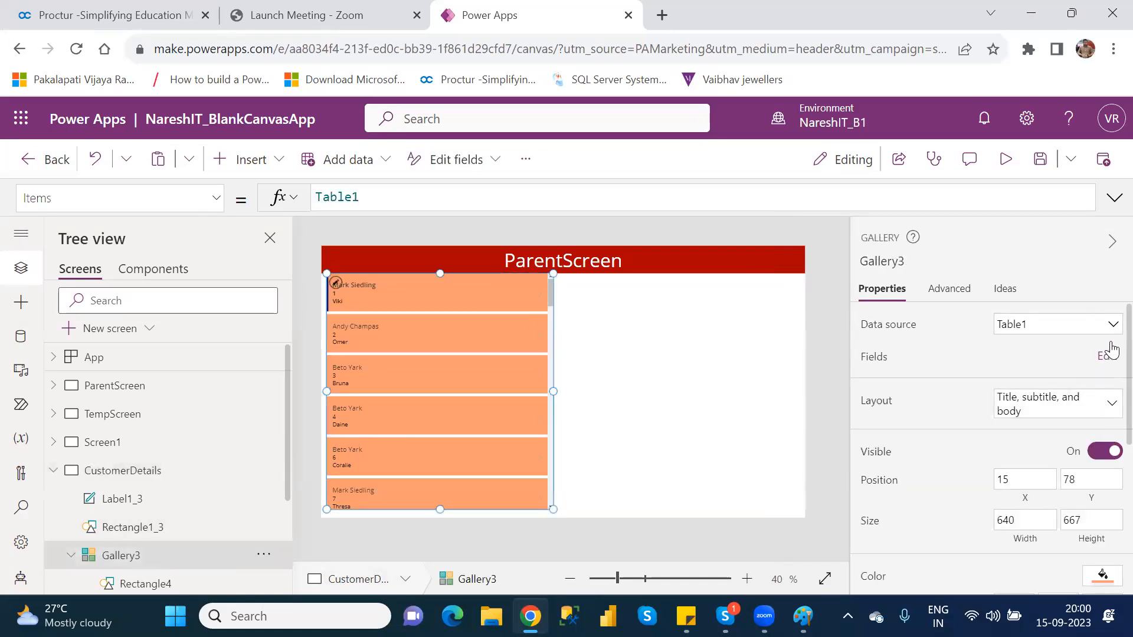
scroll(1105, 366, "down", 2)
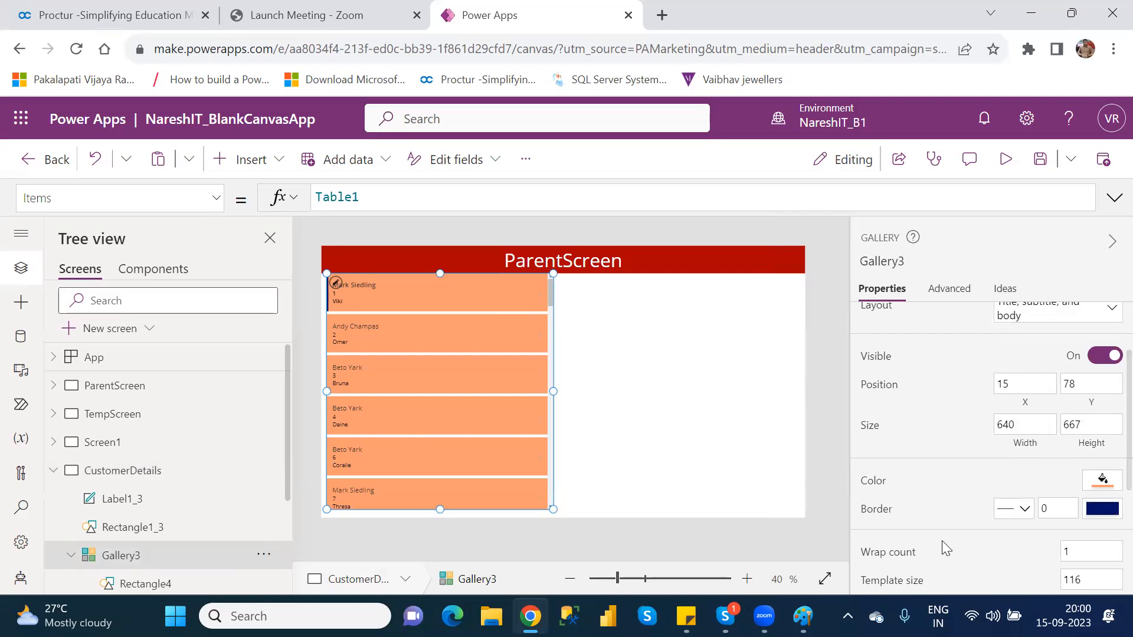
scroll(1112, 418, "down", 3)
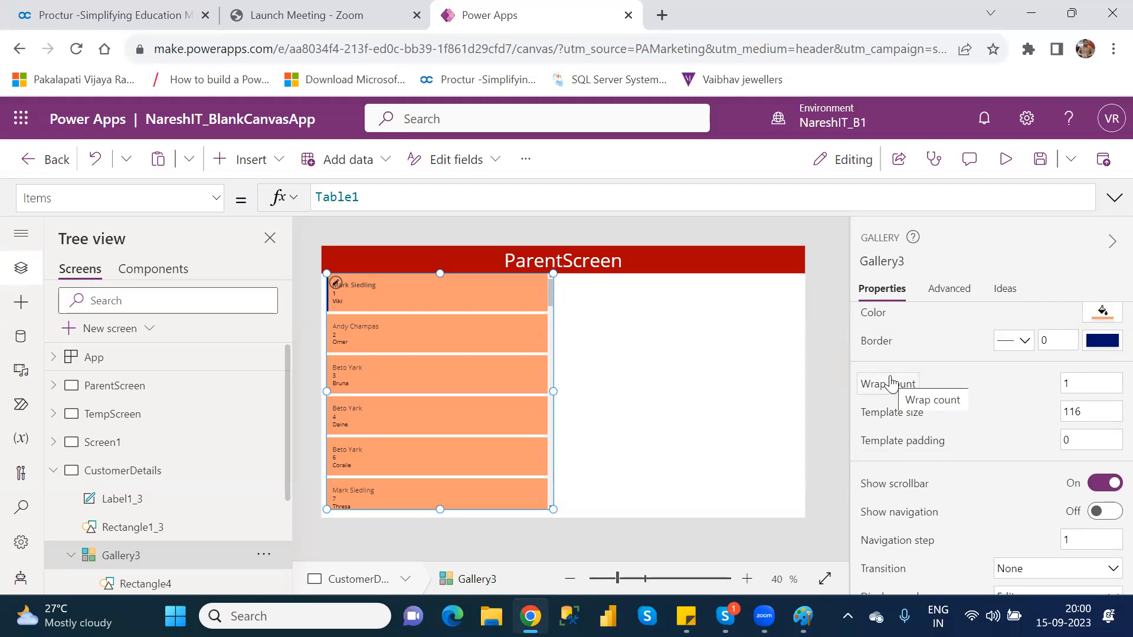
left_click(1083, 381)
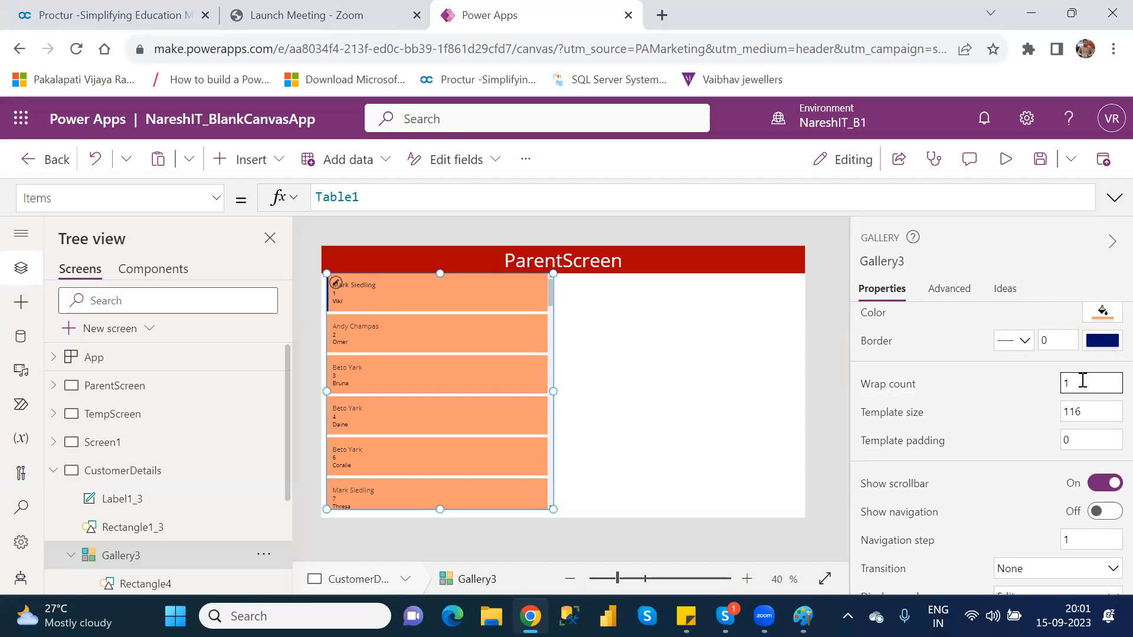
key("BackSpace")
type("3")
key("Return")
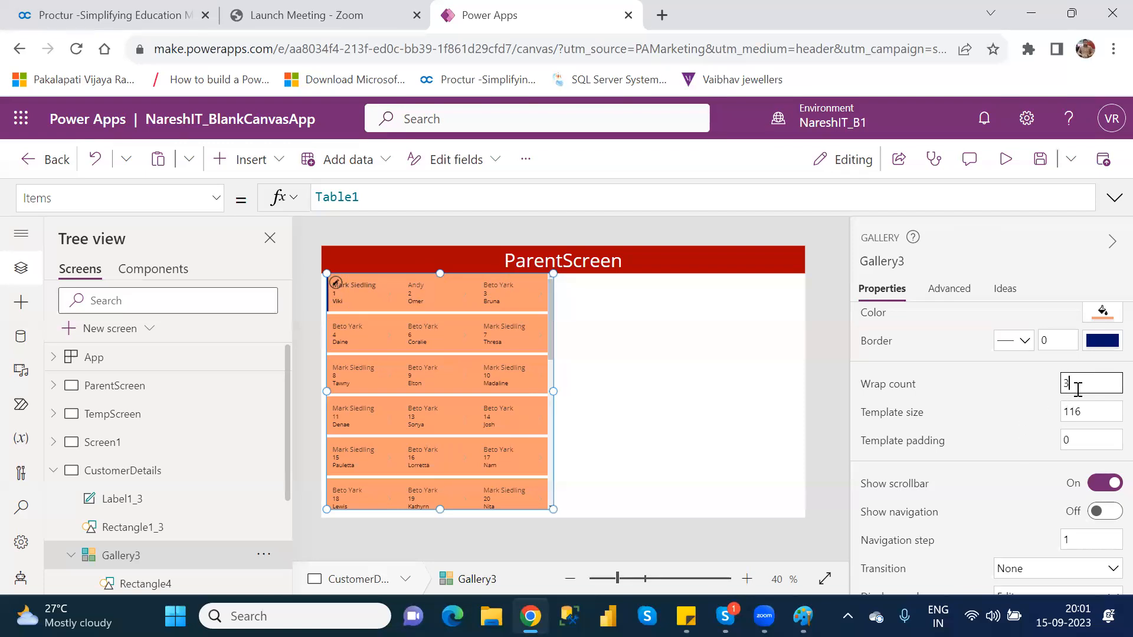
Try a wrap count of 5 for the gallery and set it back to 3
key("BackSpace")
type("5")
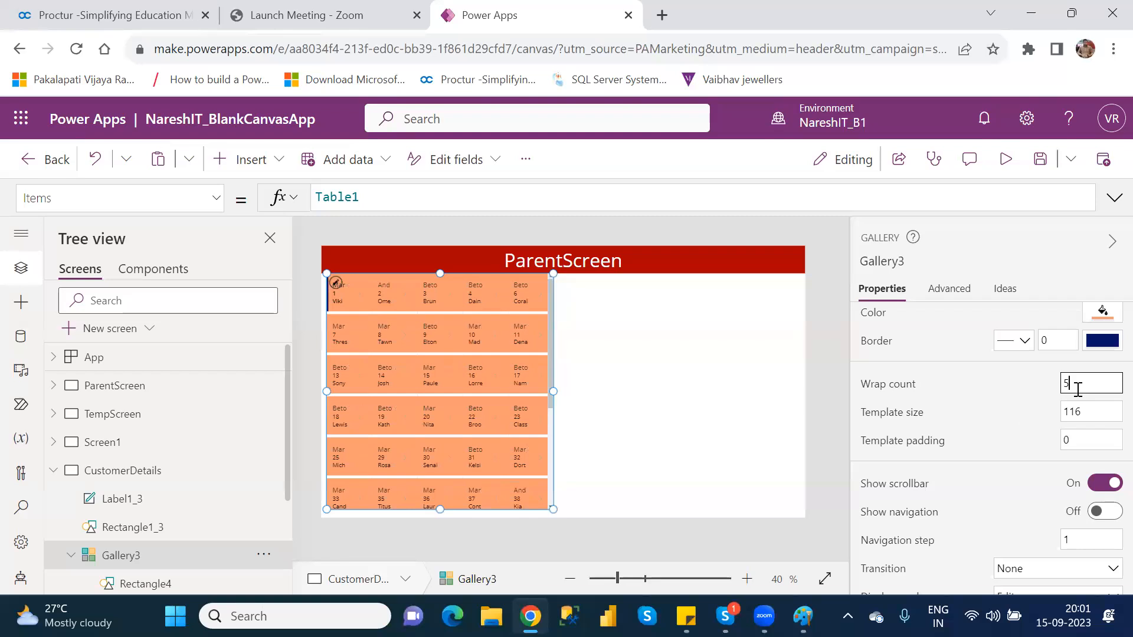
key("BackSpace")
type("3")
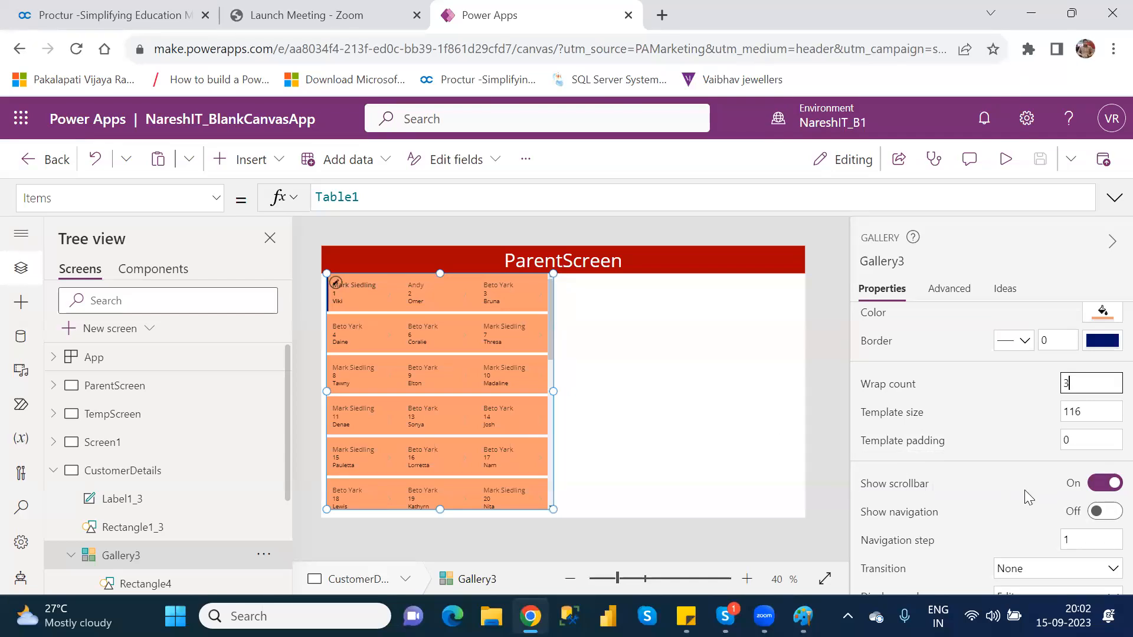
Switch the gallery's scrollbar off and on again
scroll(551, 334, "down", 5)
scroll(564, 467, "up", 5)
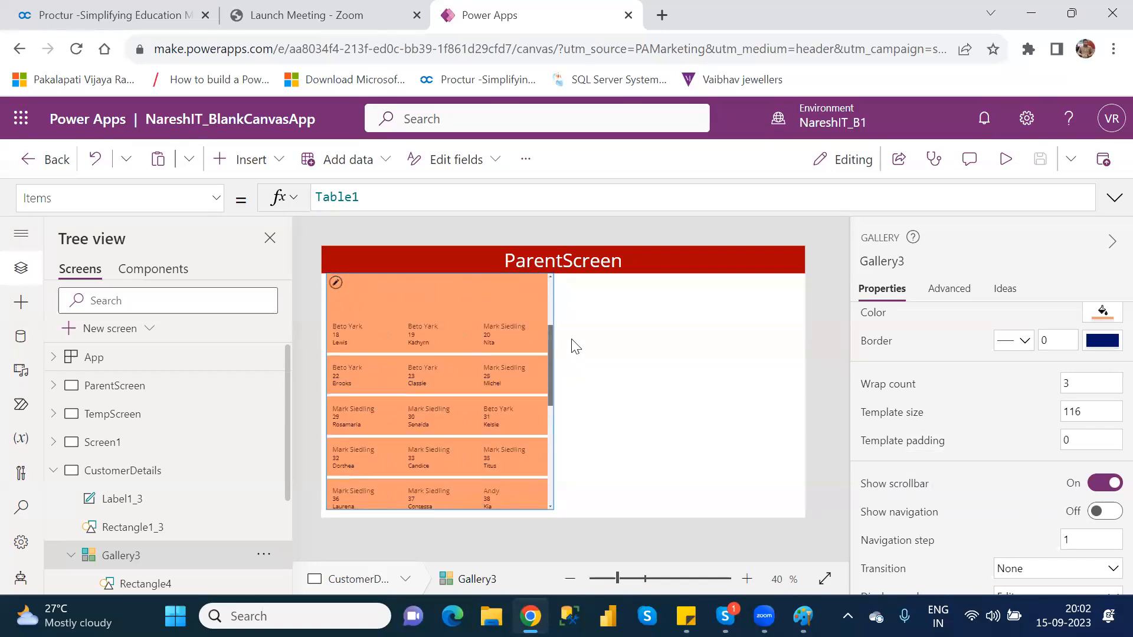
left_click(1101, 483)
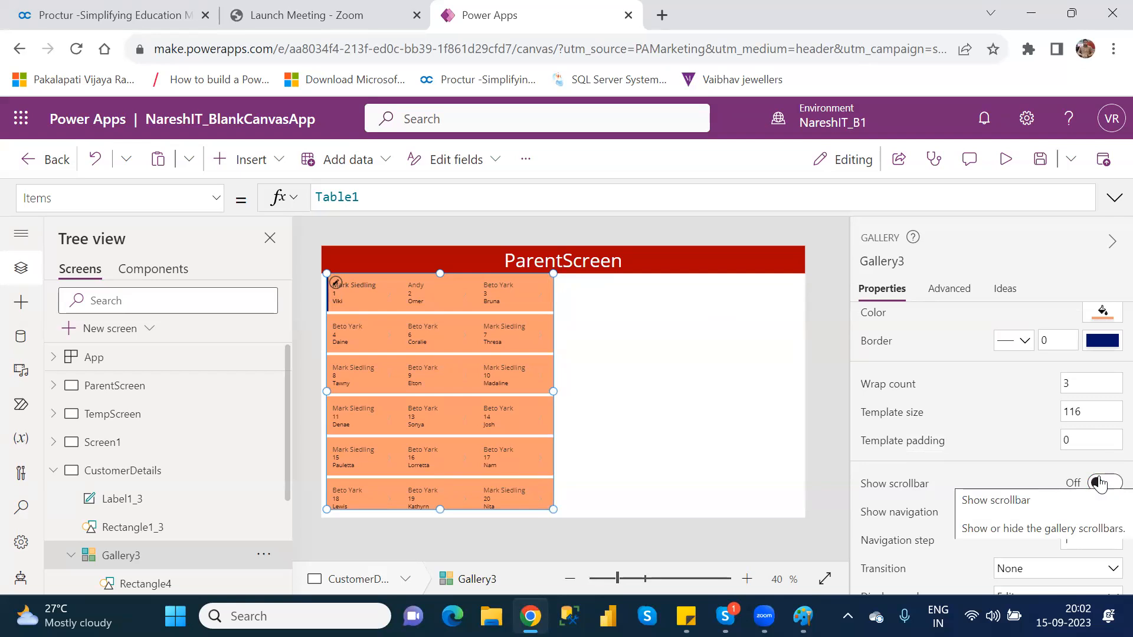
left_click(1099, 482)
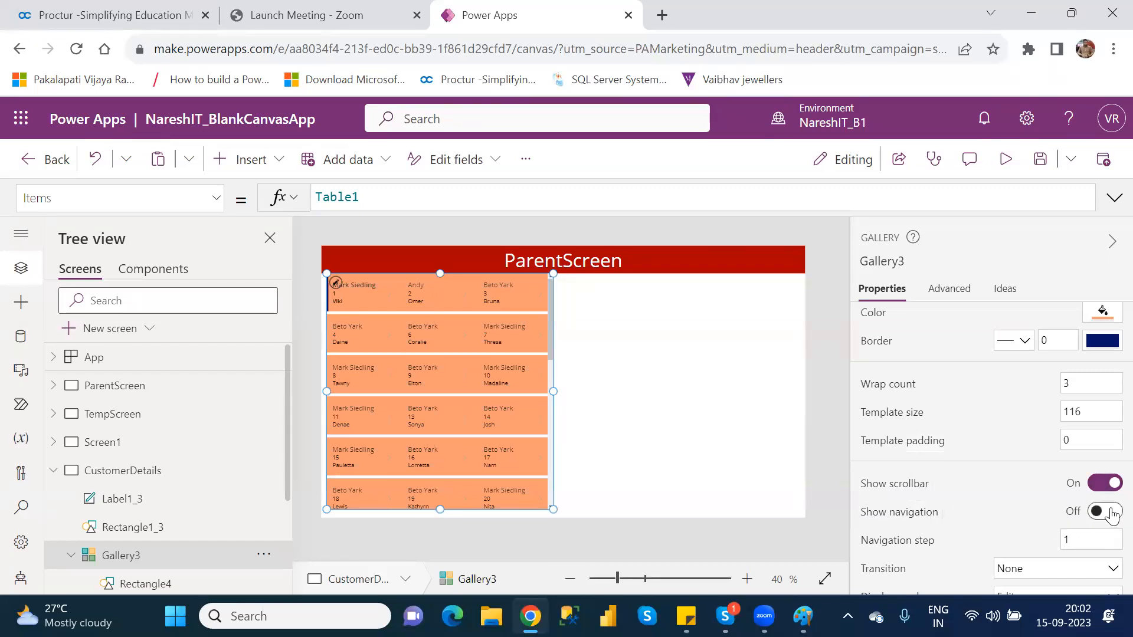
Enable Show navigation for the gallery and preview the app, moving one step down through the records
left_click(1112, 512)
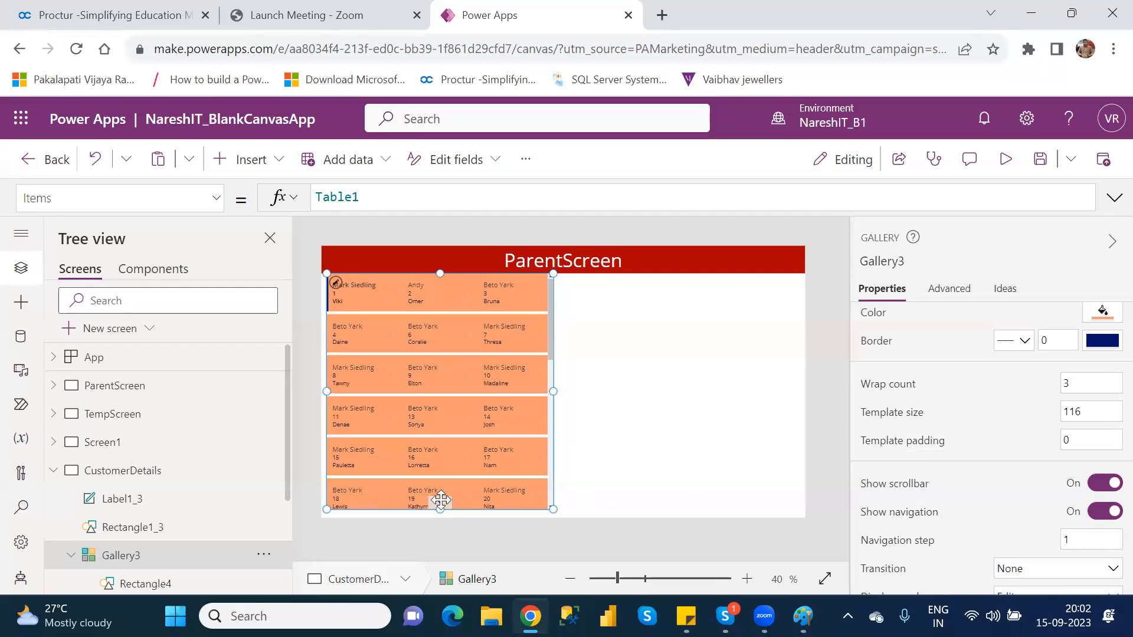
left_click(1008, 162)
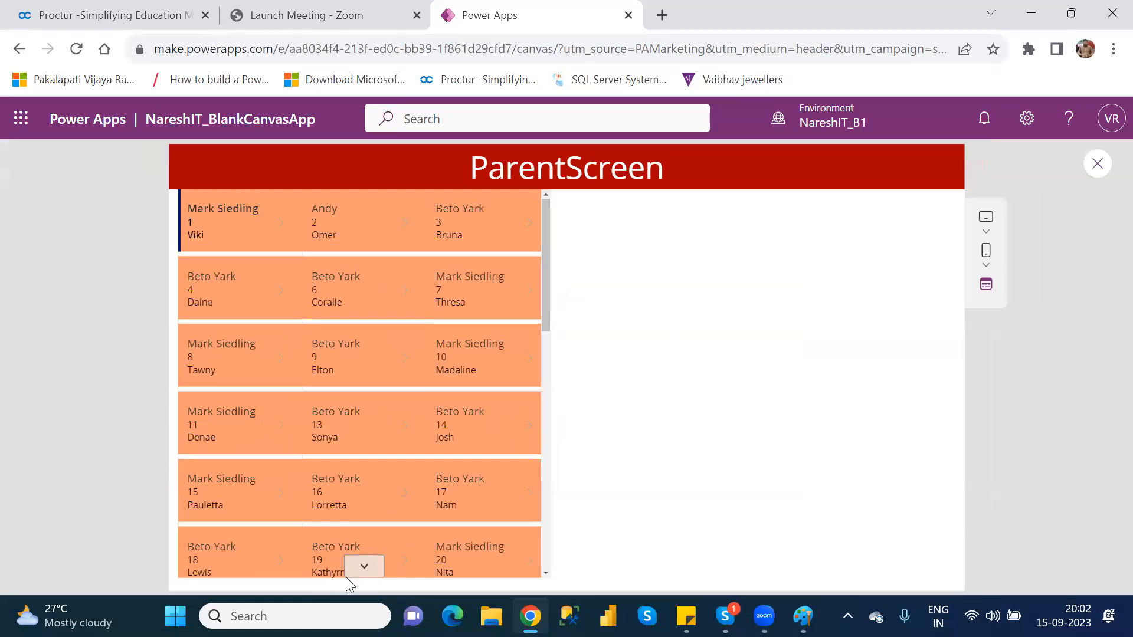
left_click(363, 567)
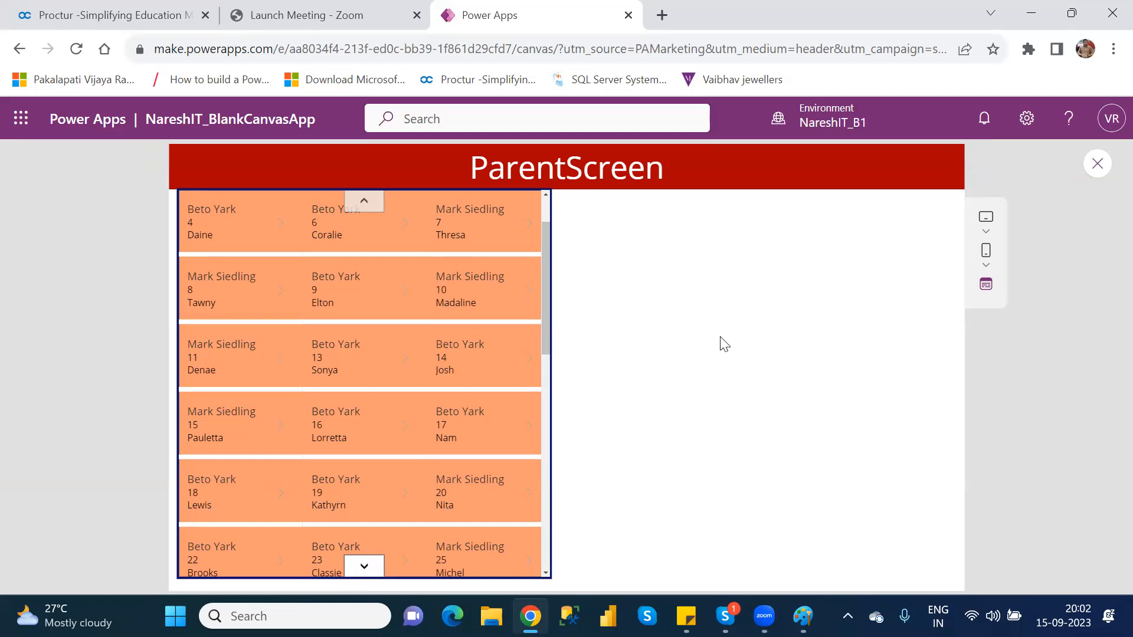
left_click(1102, 168)
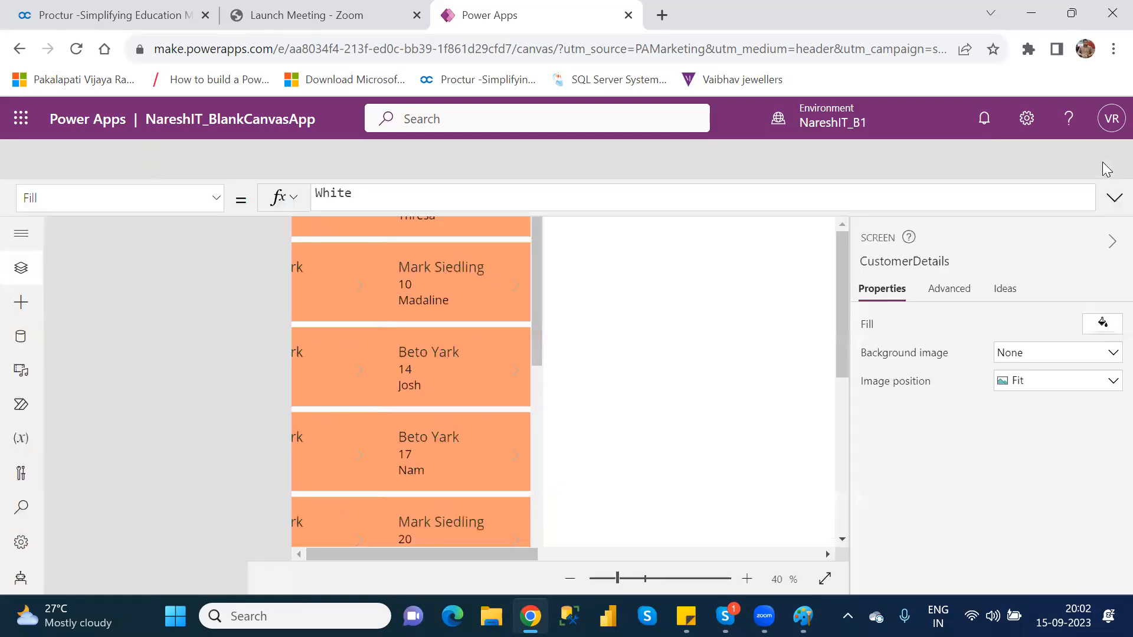
left_click(730, 435)
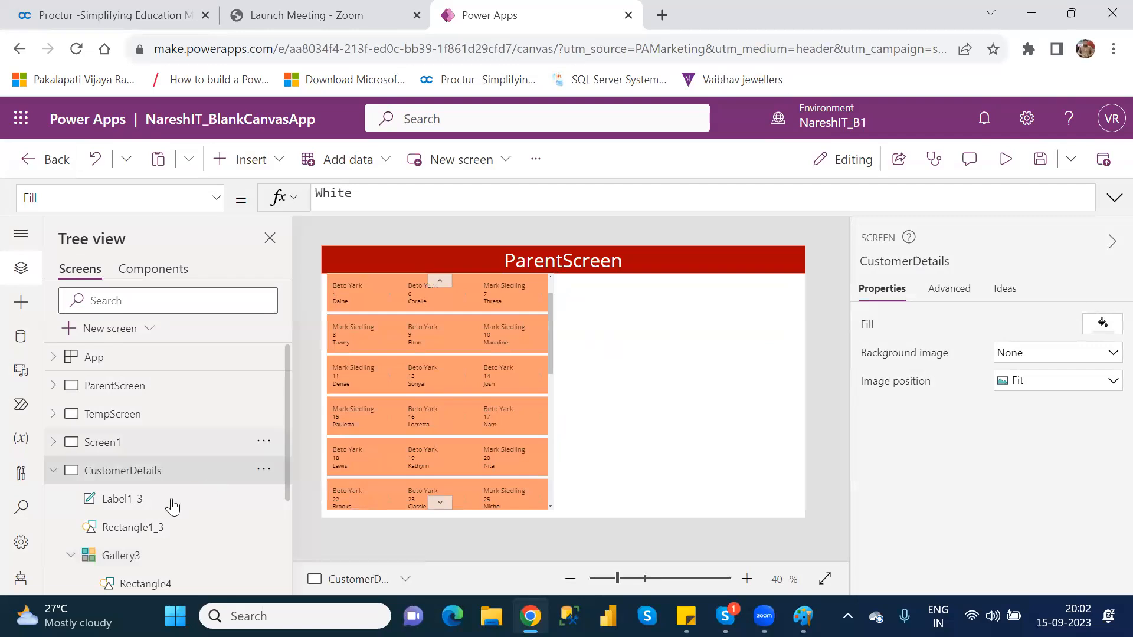
Turn off Show scrollbar for the customer gallery
left_click(128, 565)
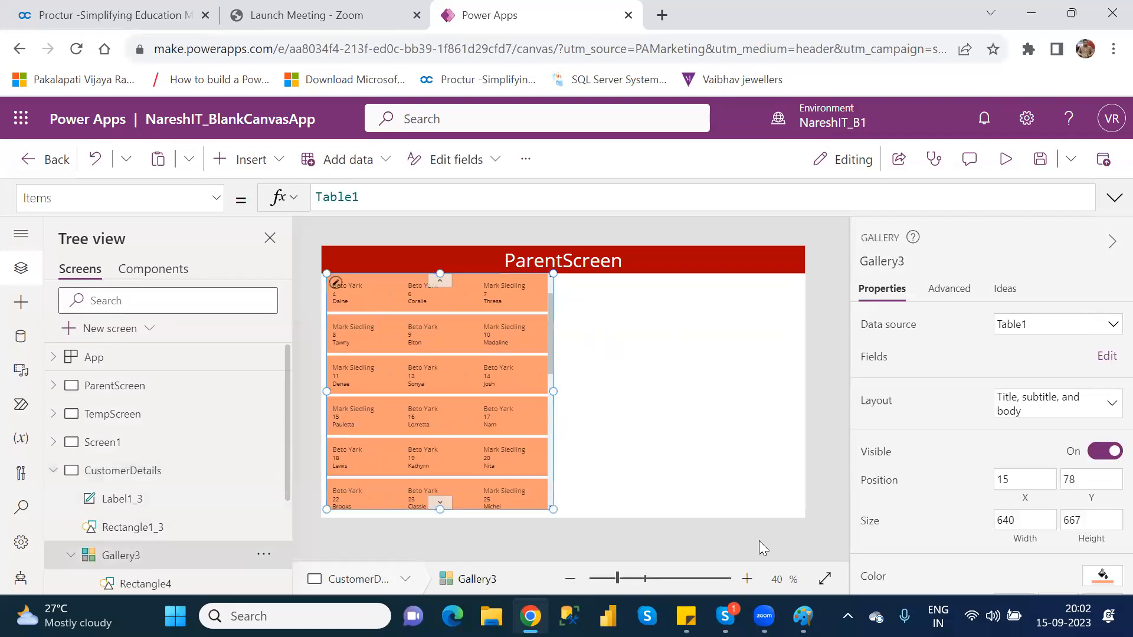
scroll(1108, 390, "down", 4)
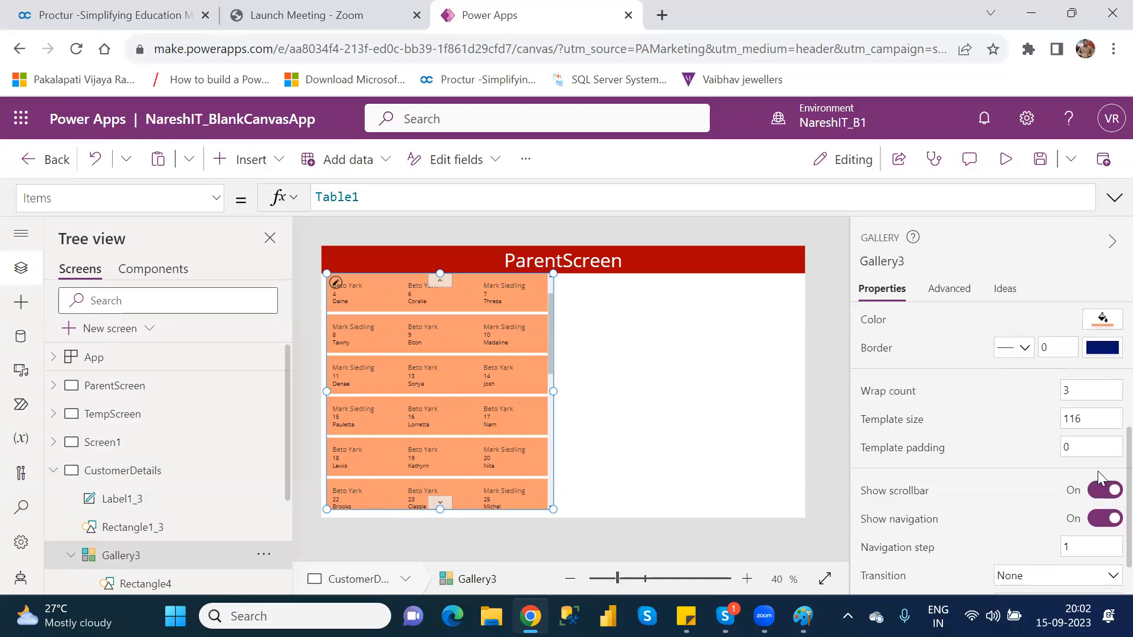
left_click(1099, 493)
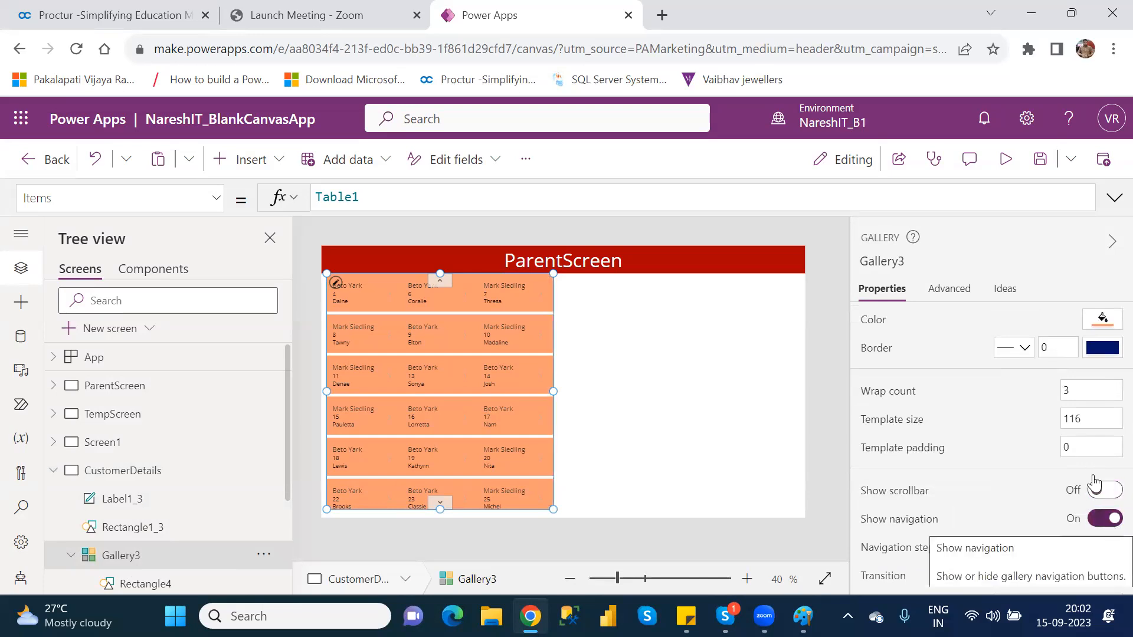
Preview the app, navigate the gallery one step down and back up, and return to editing with the gallery selected
left_click(1010, 160)
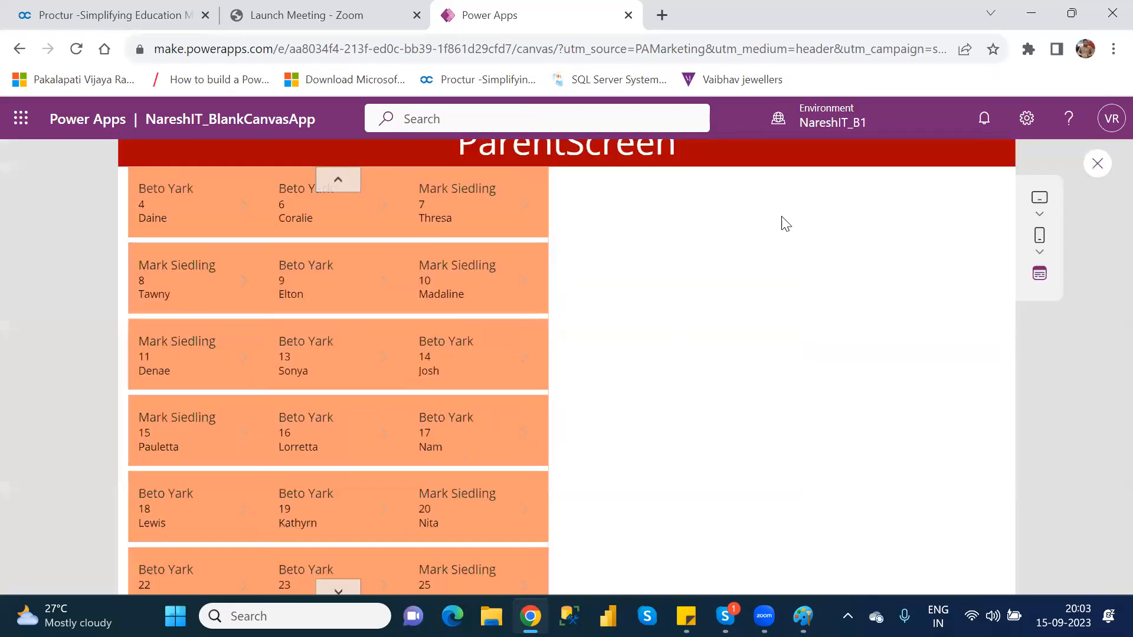
left_click(365, 567)
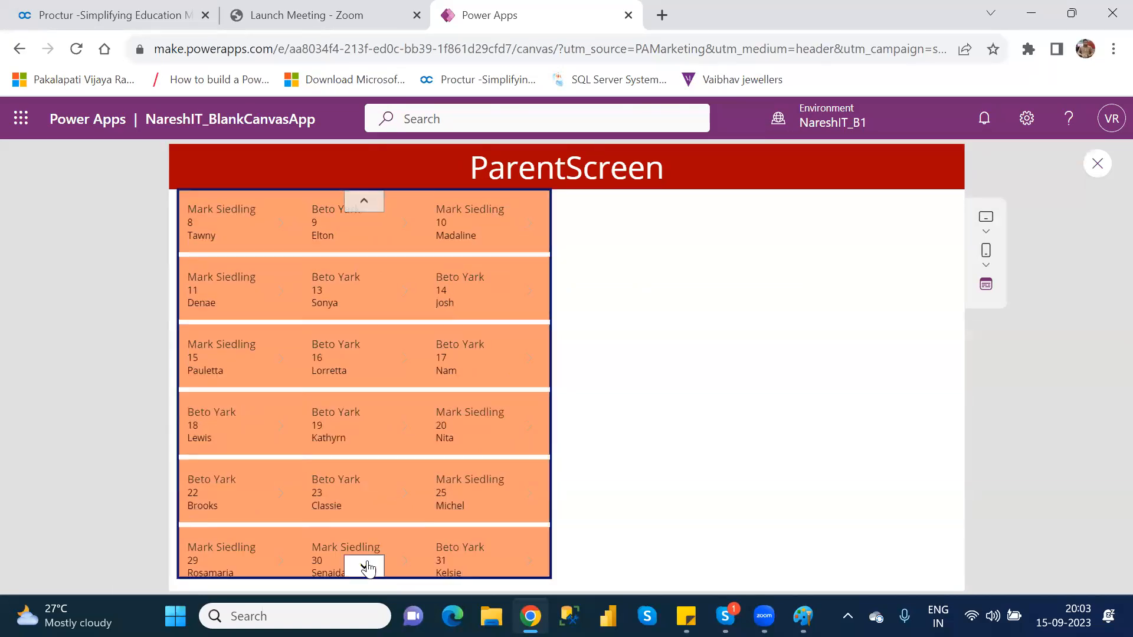
left_click(359, 201)
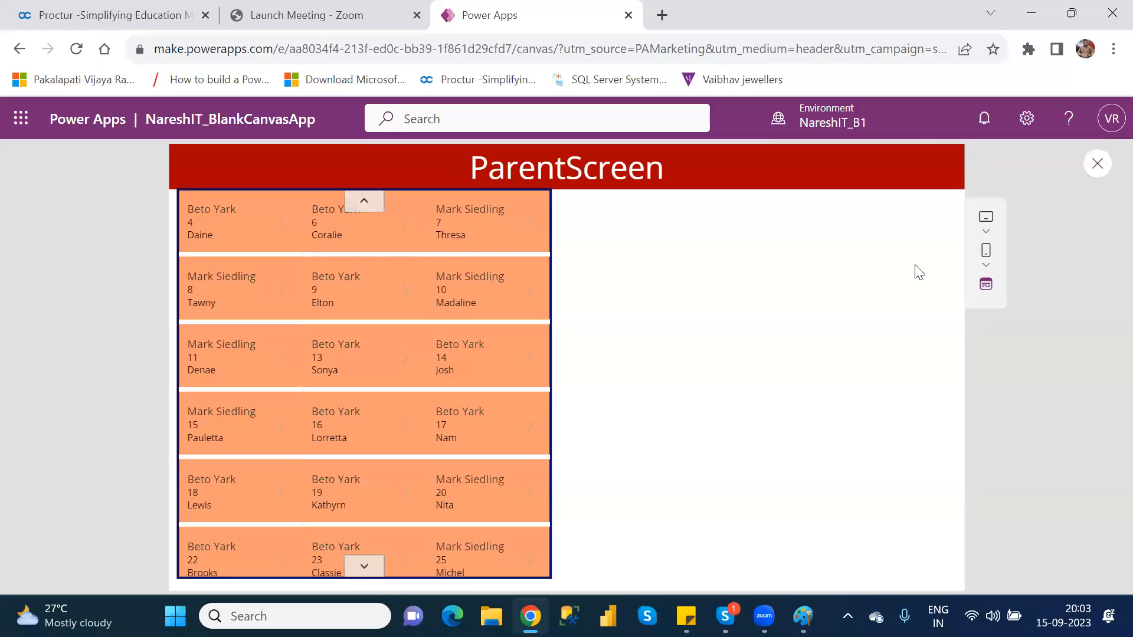
left_click(1093, 164)
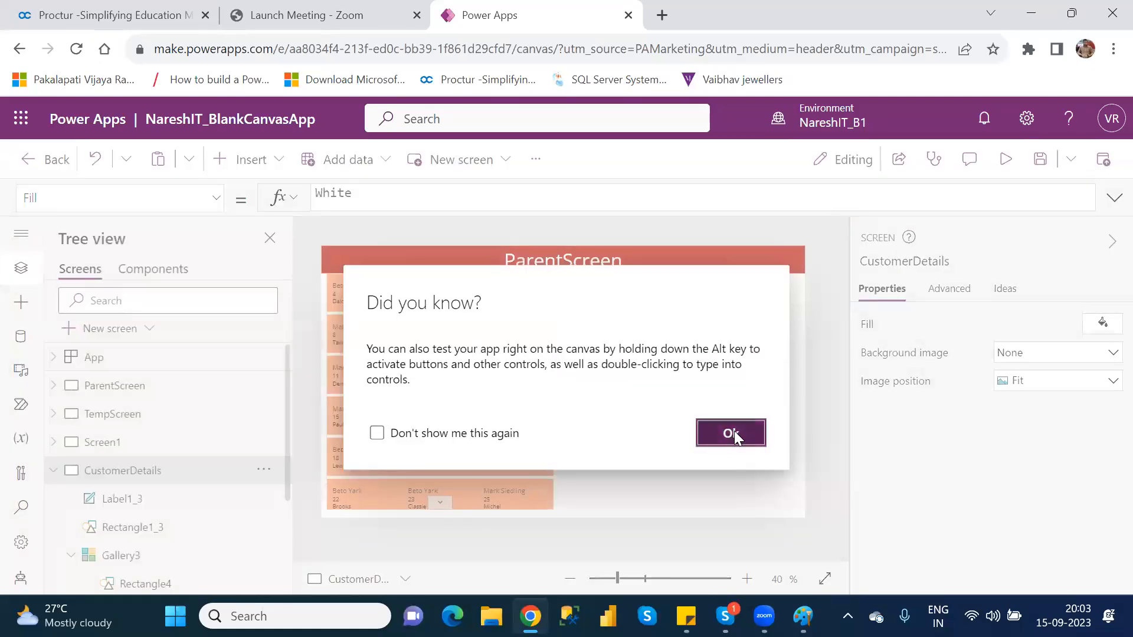
left_click(731, 434)
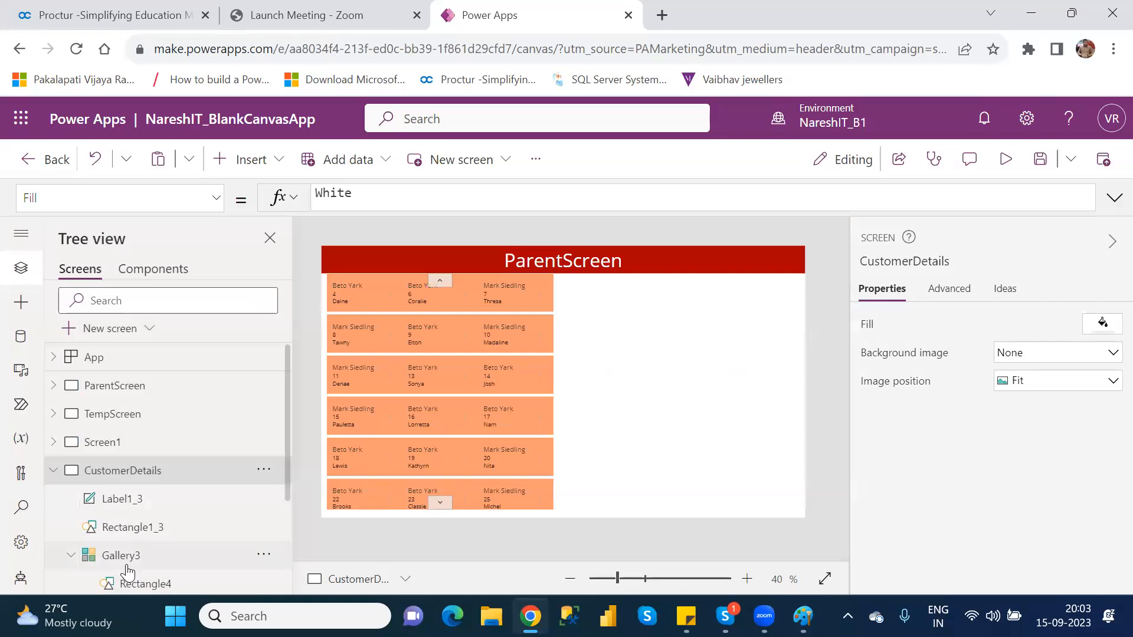
left_click(127, 565)
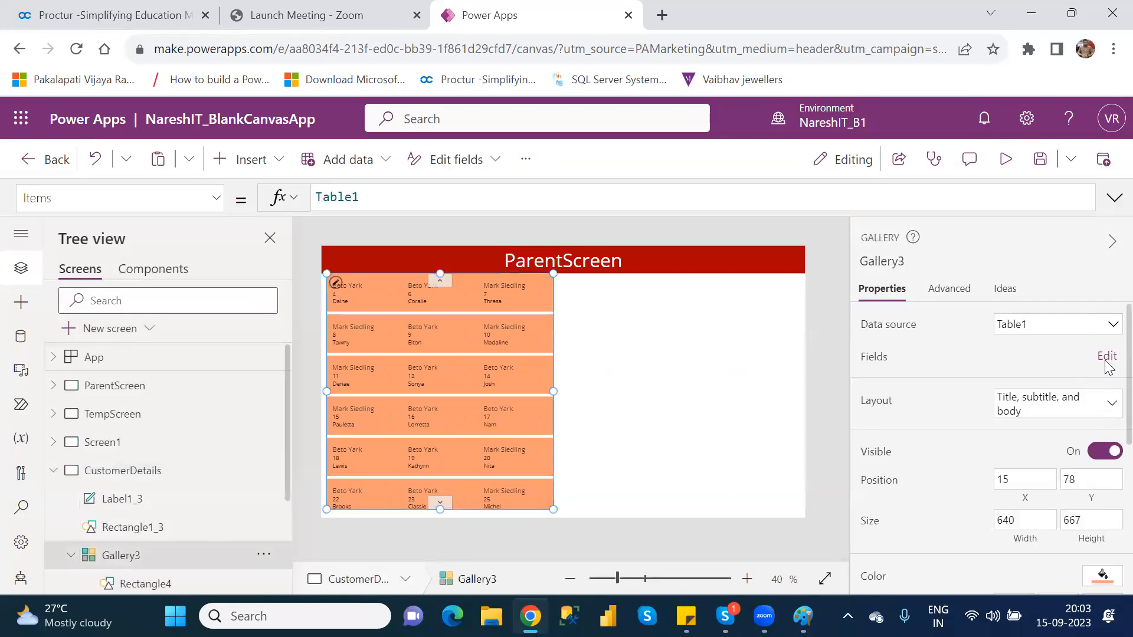
Turn off Show navigation and turn on Show scrollbar for the customer gallery
scroll(1107, 372, "down", 2)
scroll(1105, 442, "down", 2)
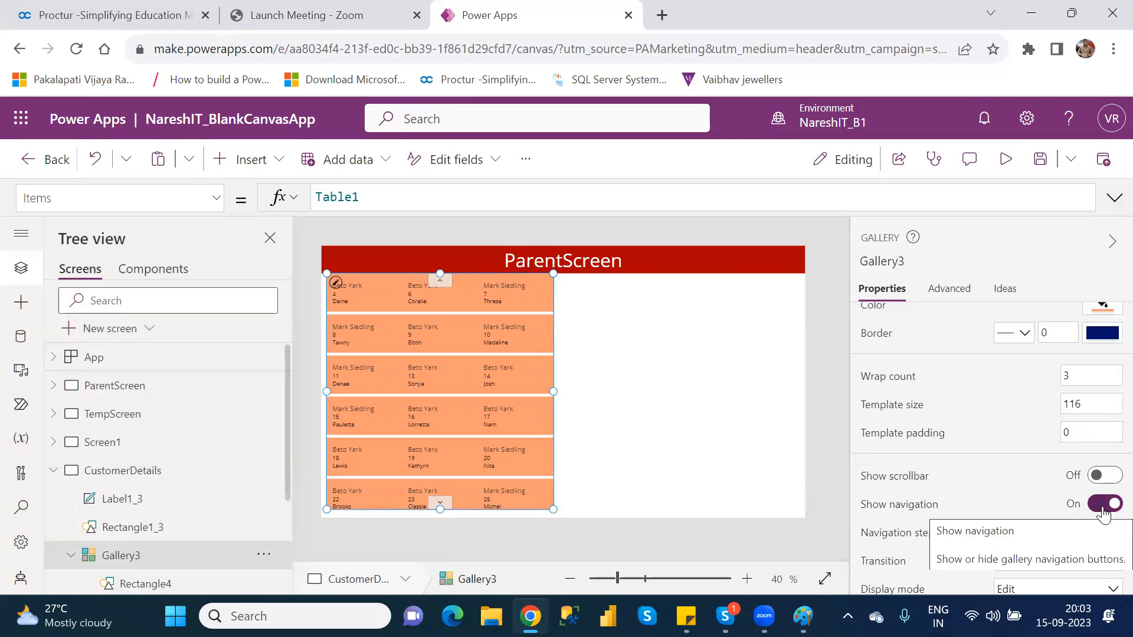
left_click(1105, 505)
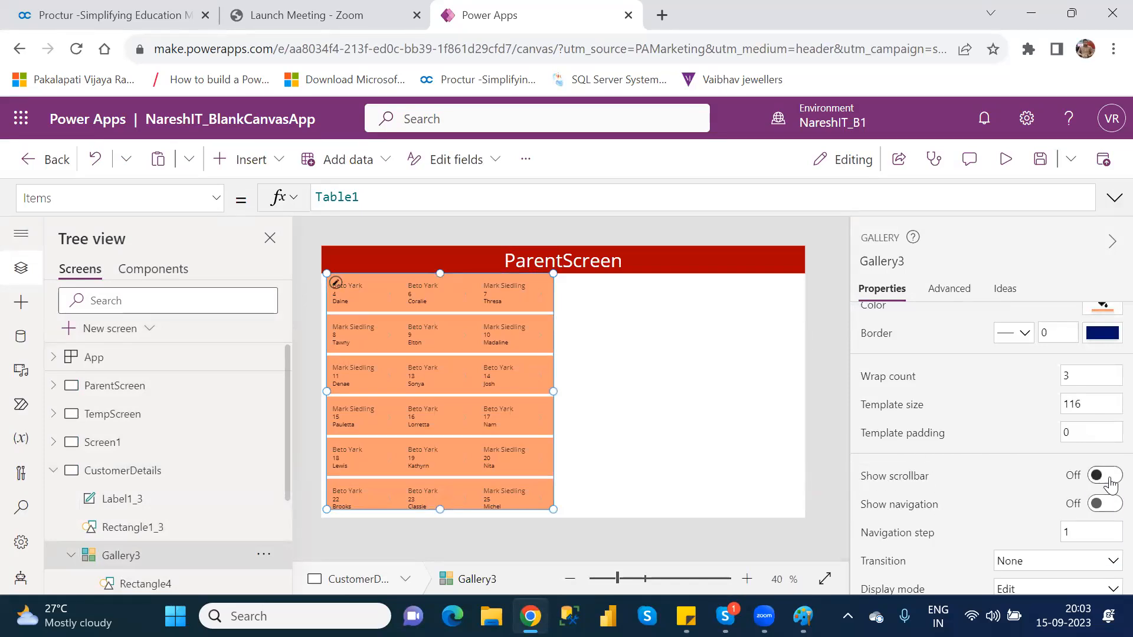
left_click(1109, 478)
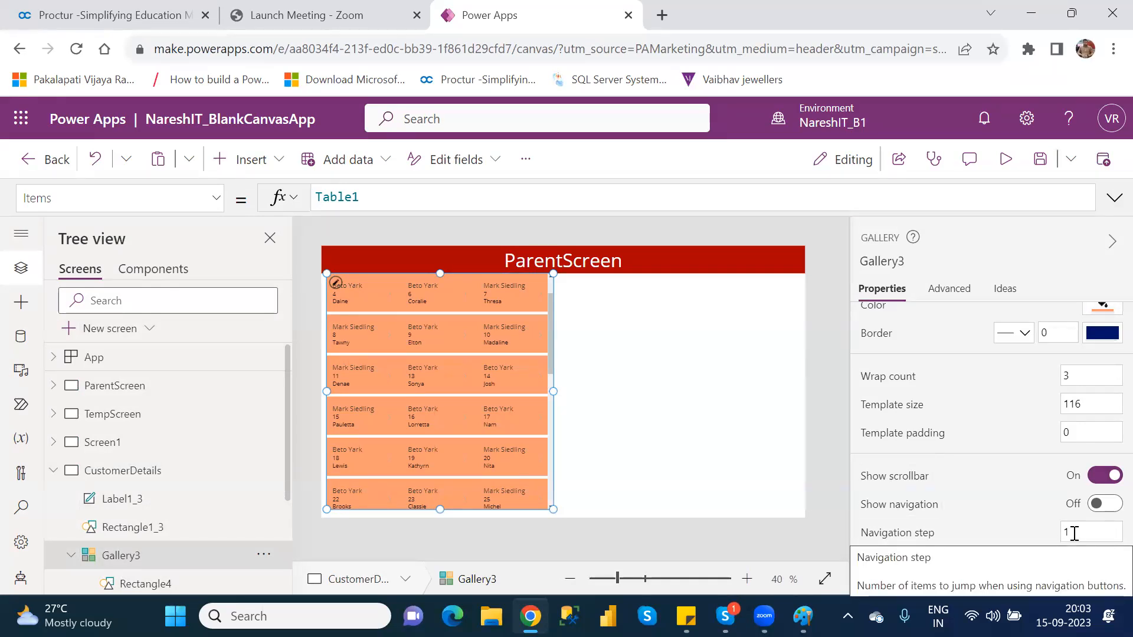
Try a navigation step of 2, scroll the gallery back to its first records, and restore the navigation step to 1
left_click(1074, 533)
key("BackSpace")
type("2")
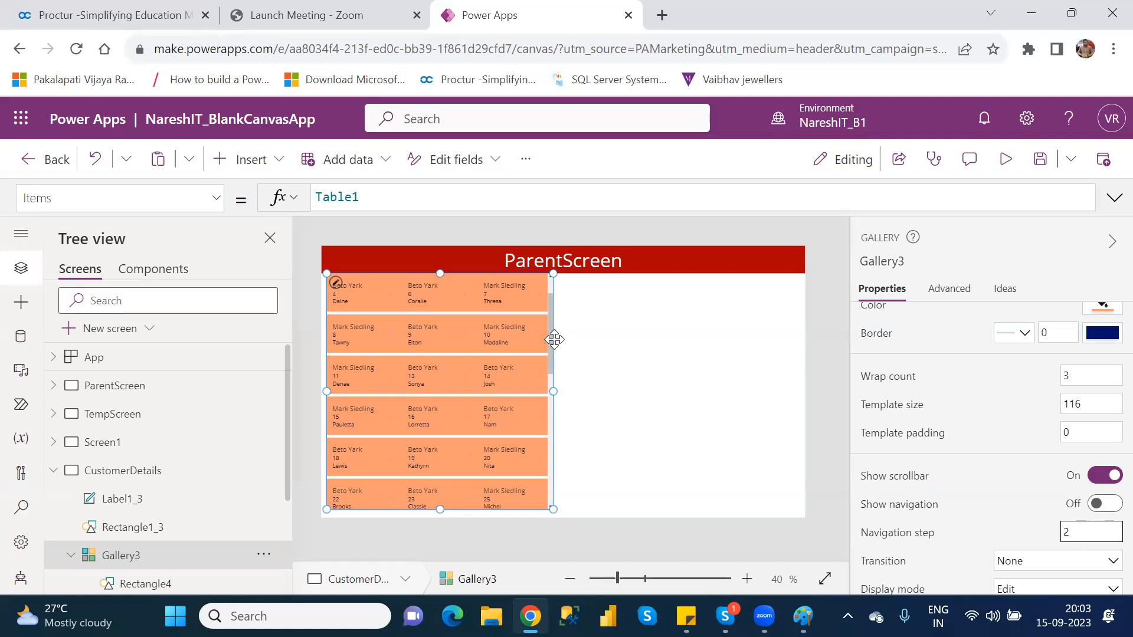
left_click_drag(550, 342, 550, 292)
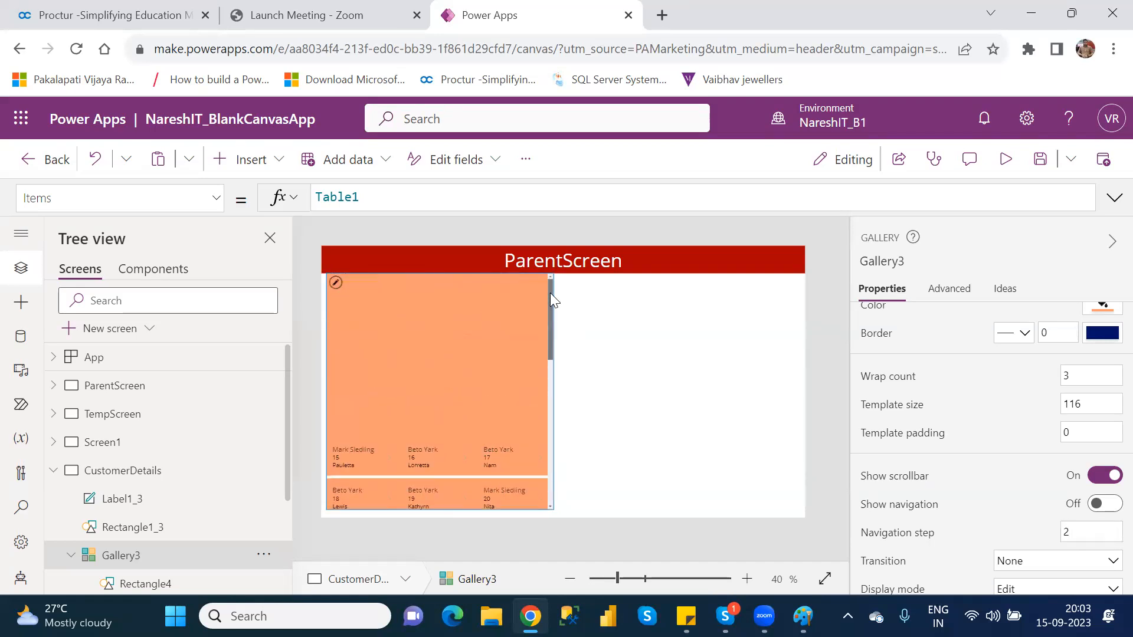
left_click(1076, 533)
type("1")
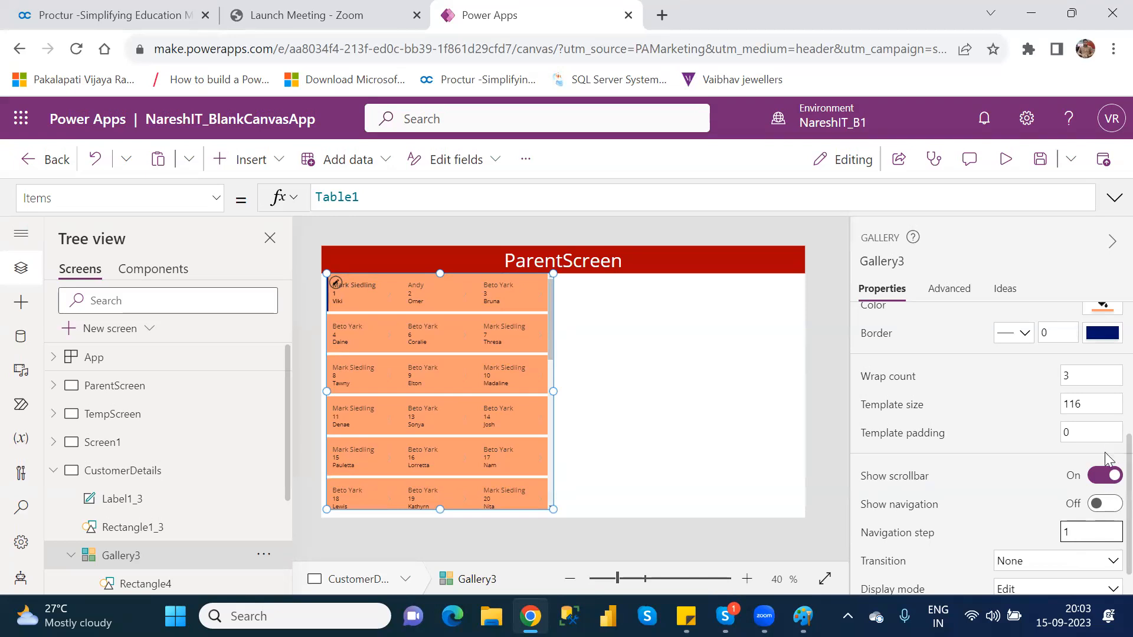
Switch the gallery's display mode to View and back to Edit
scroll(1107, 458, "down", 1)
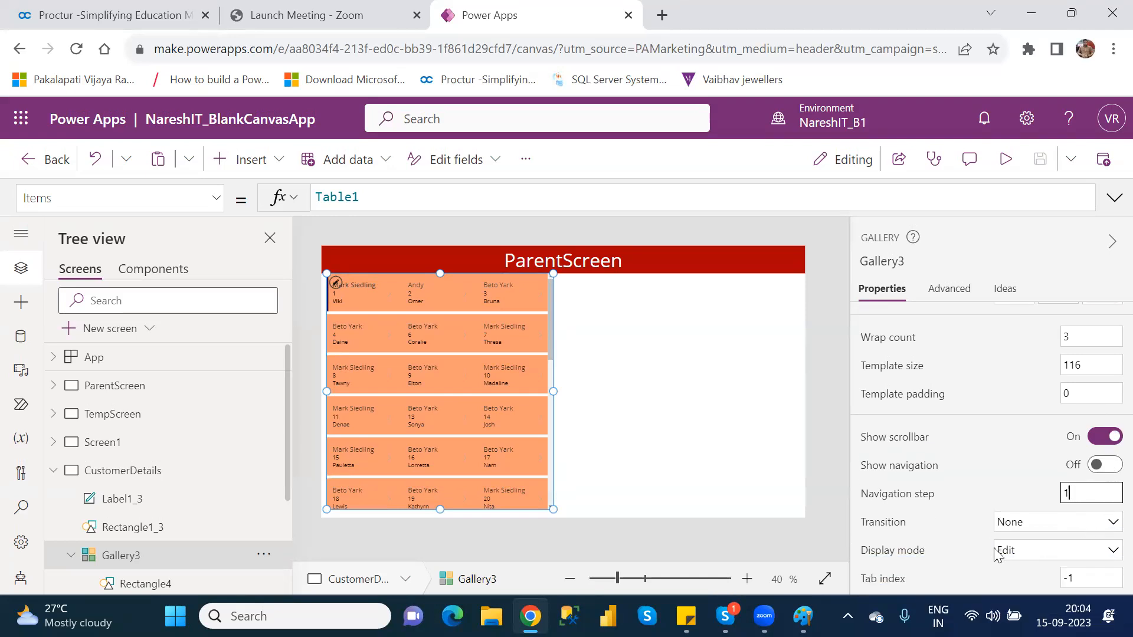
left_click(1039, 556)
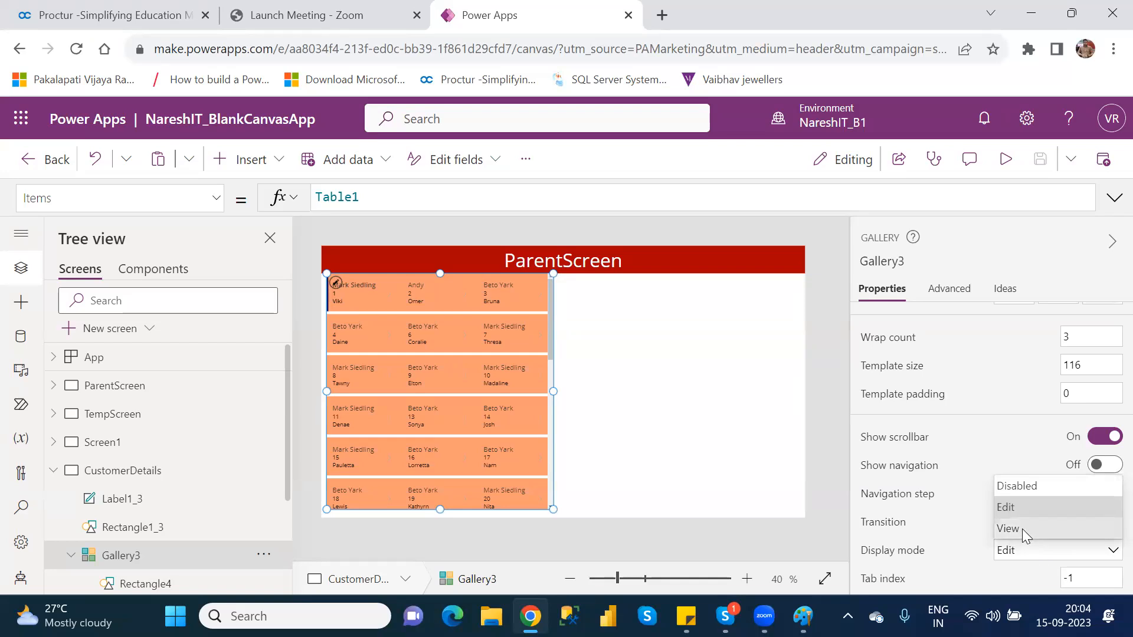
left_click(1022, 529)
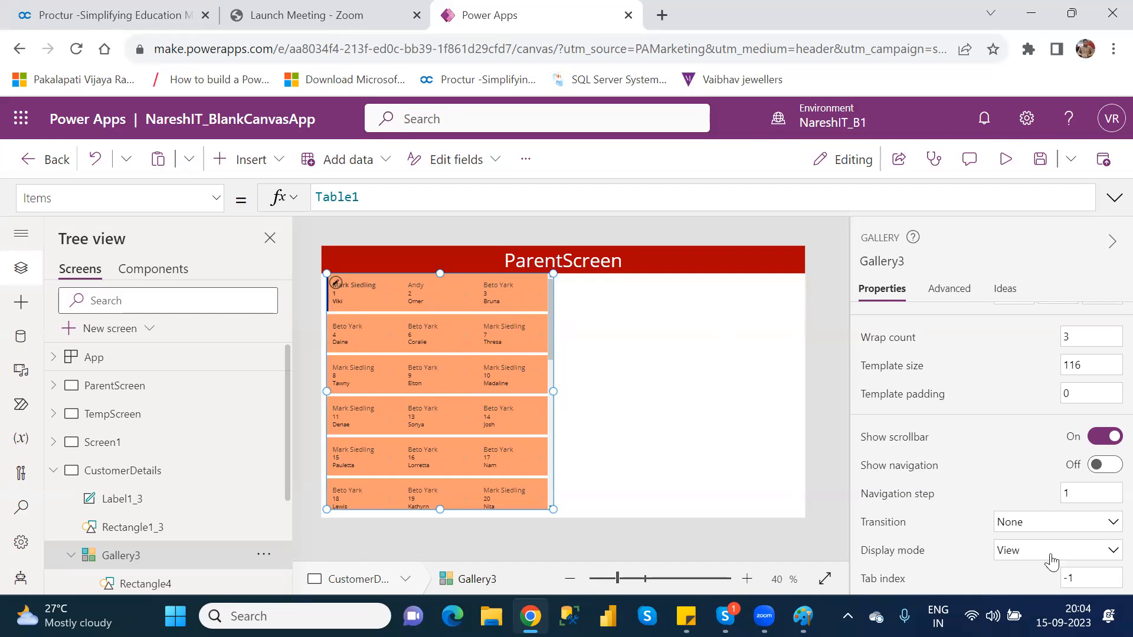
left_click(1034, 562)
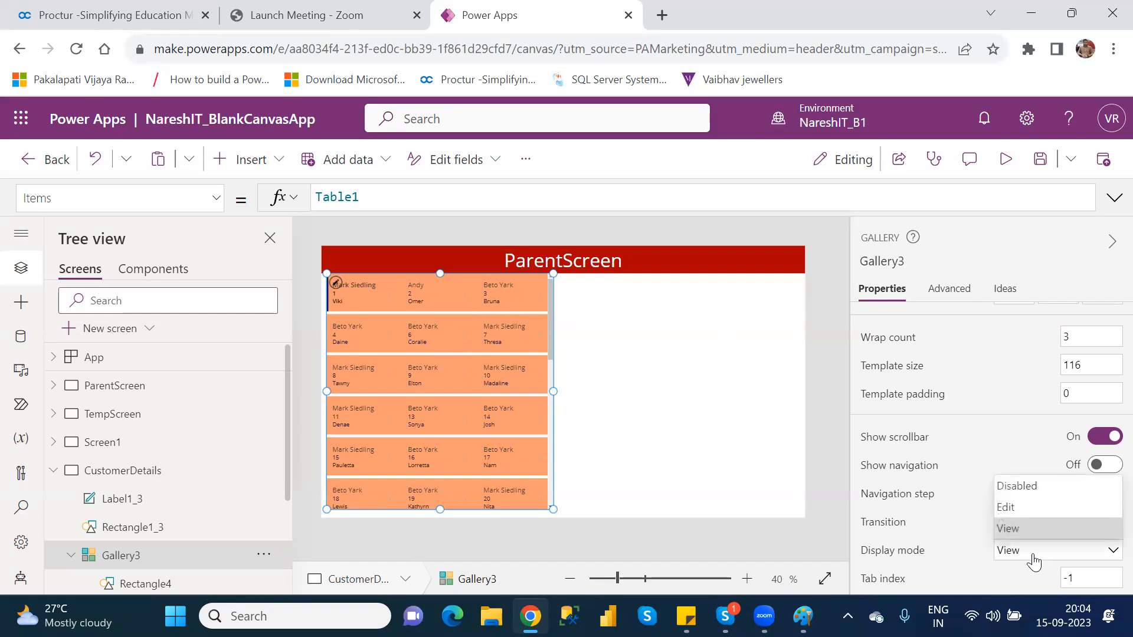
left_click(1016, 505)
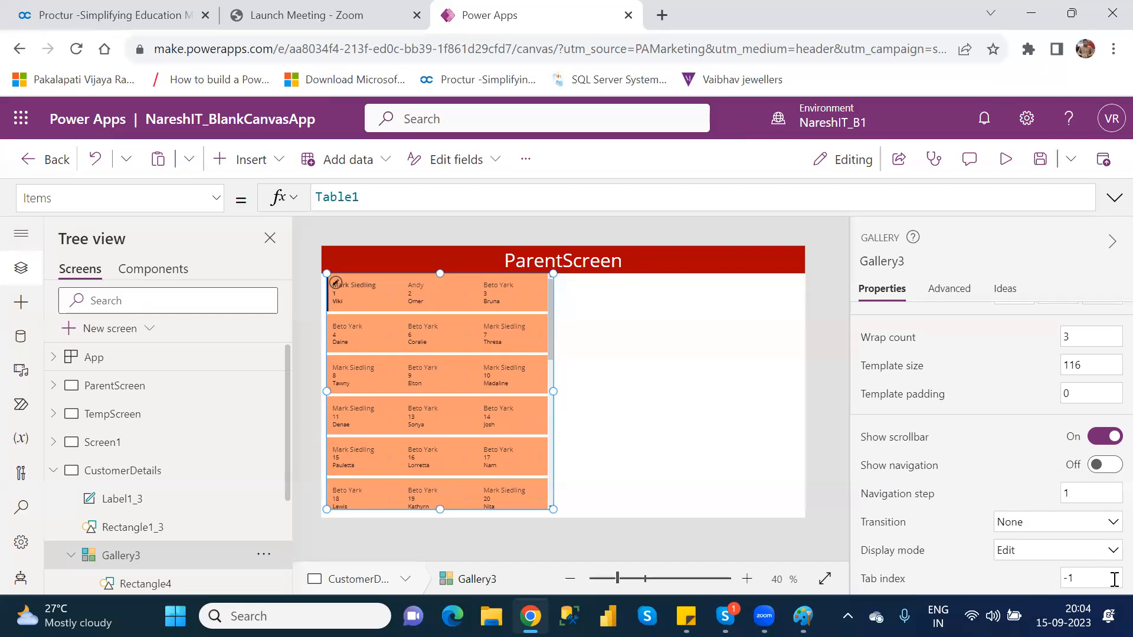
Try a tab index of 2 for the gallery and restore it to -1
left_click(1092, 579)
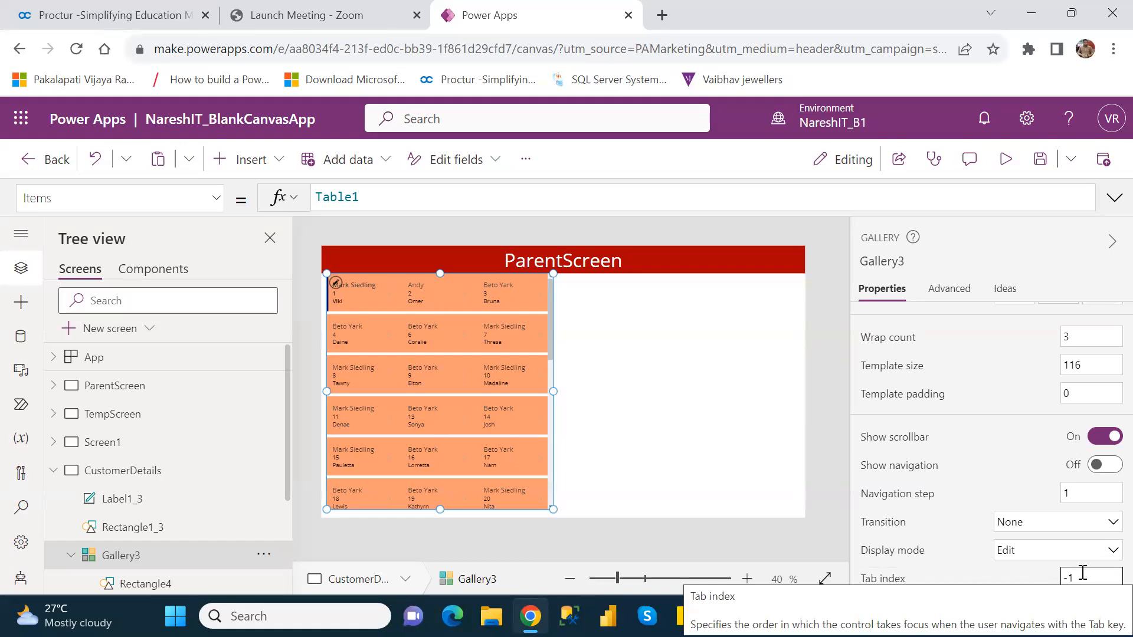
key("BackSpace")
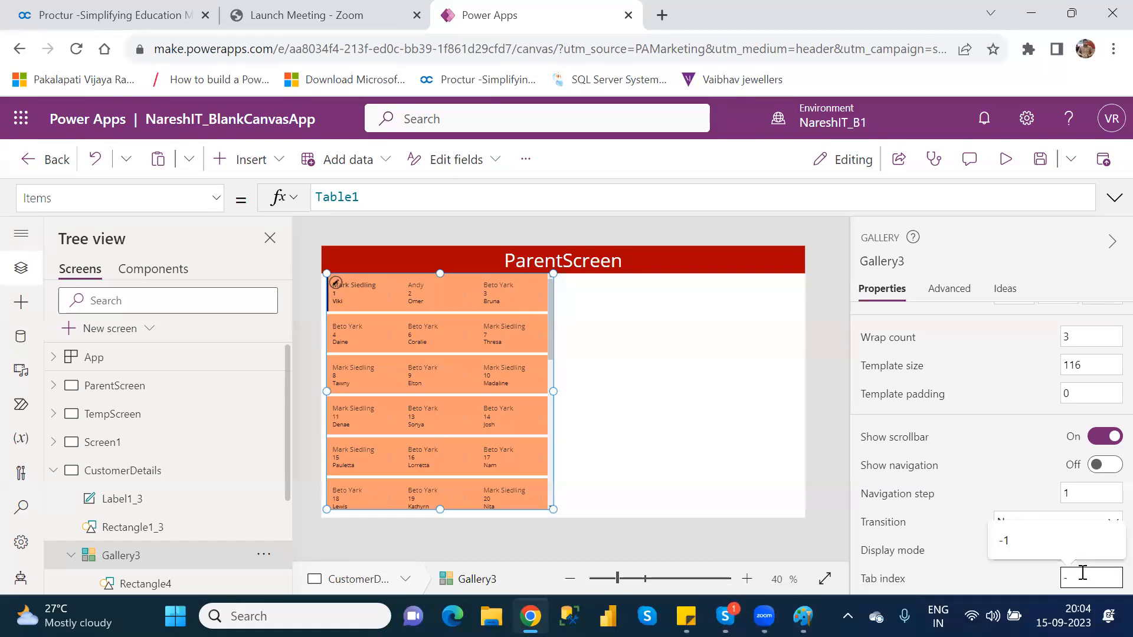
key("BackSpace")
type("2")
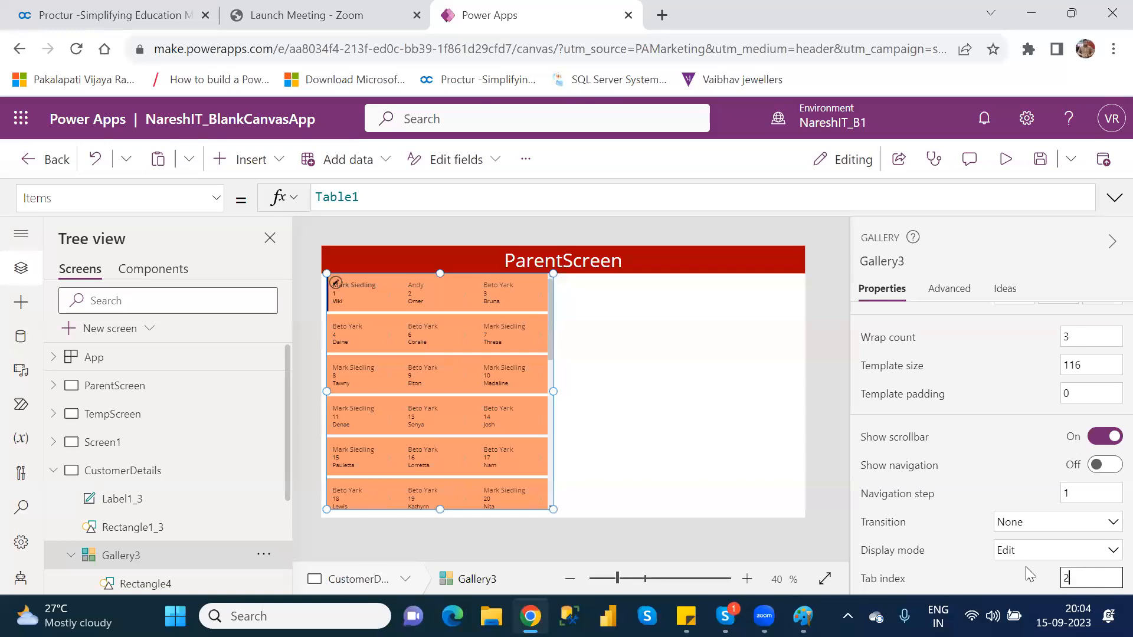
key("BackSpace")
type("-1")
key("Return")
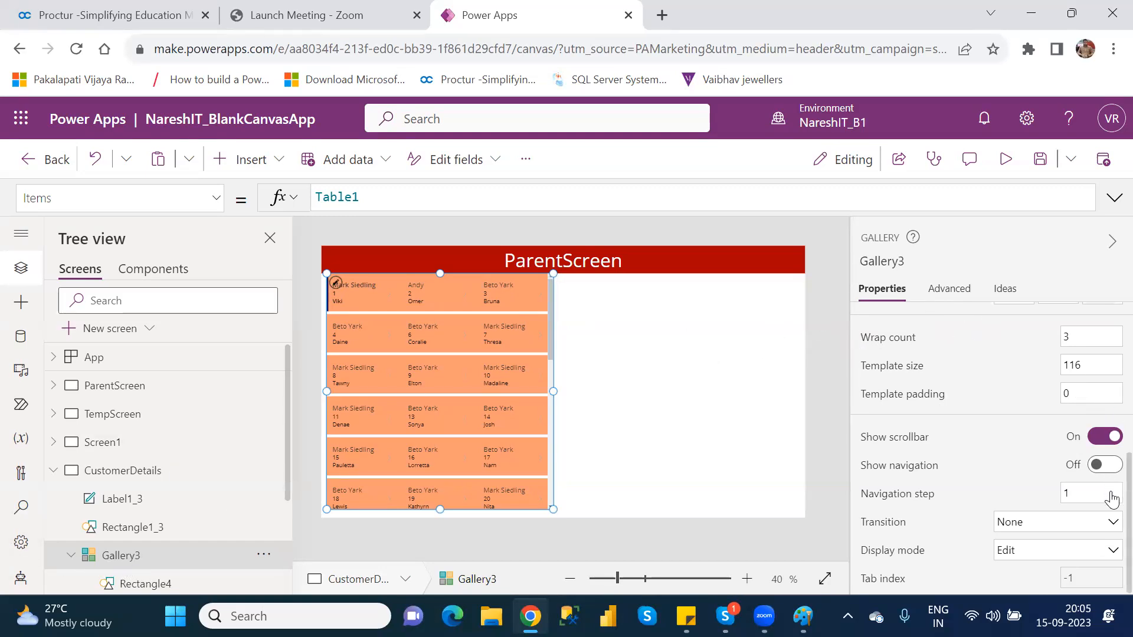
Save the app with the gallery's current settings
scroll(1112, 499, "up", 5)
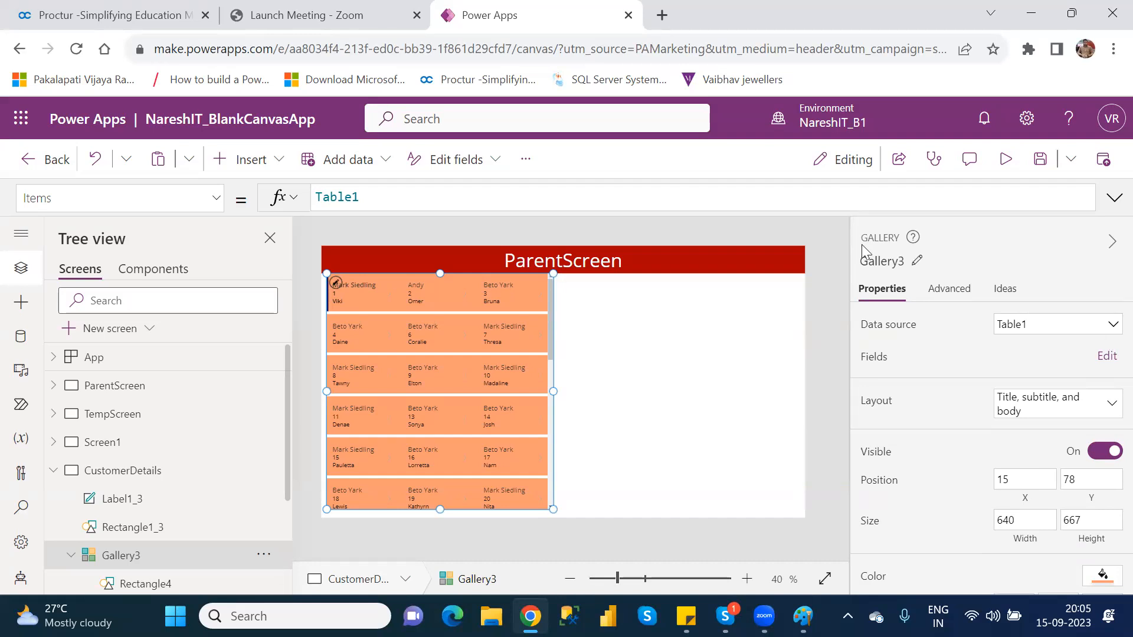
left_click(1039, 164)
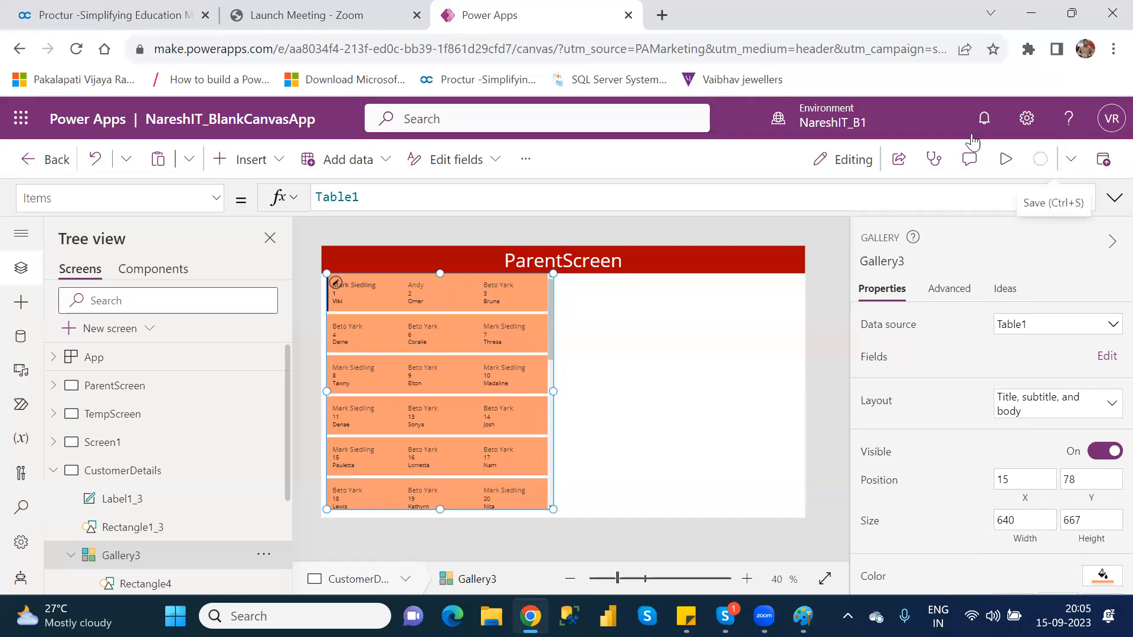